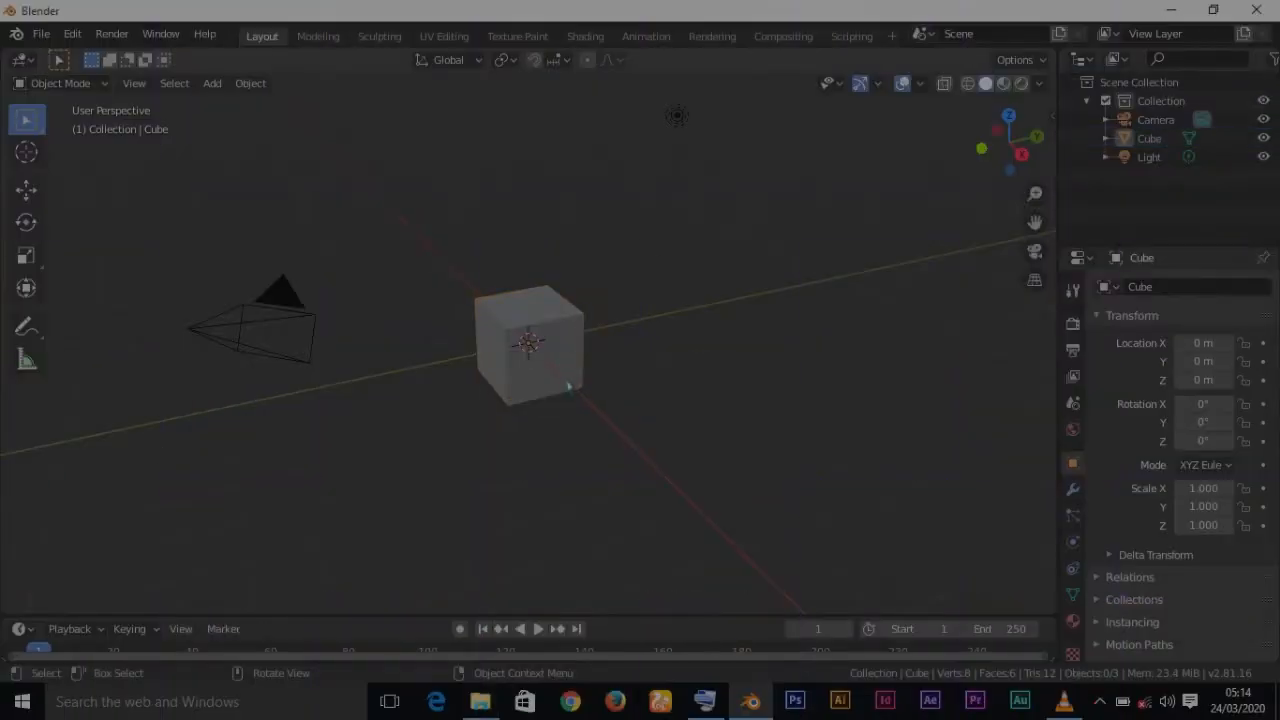
Step: Delete the default cube from the scene
{"action": "left_click", "coordinate": [476, 372]}
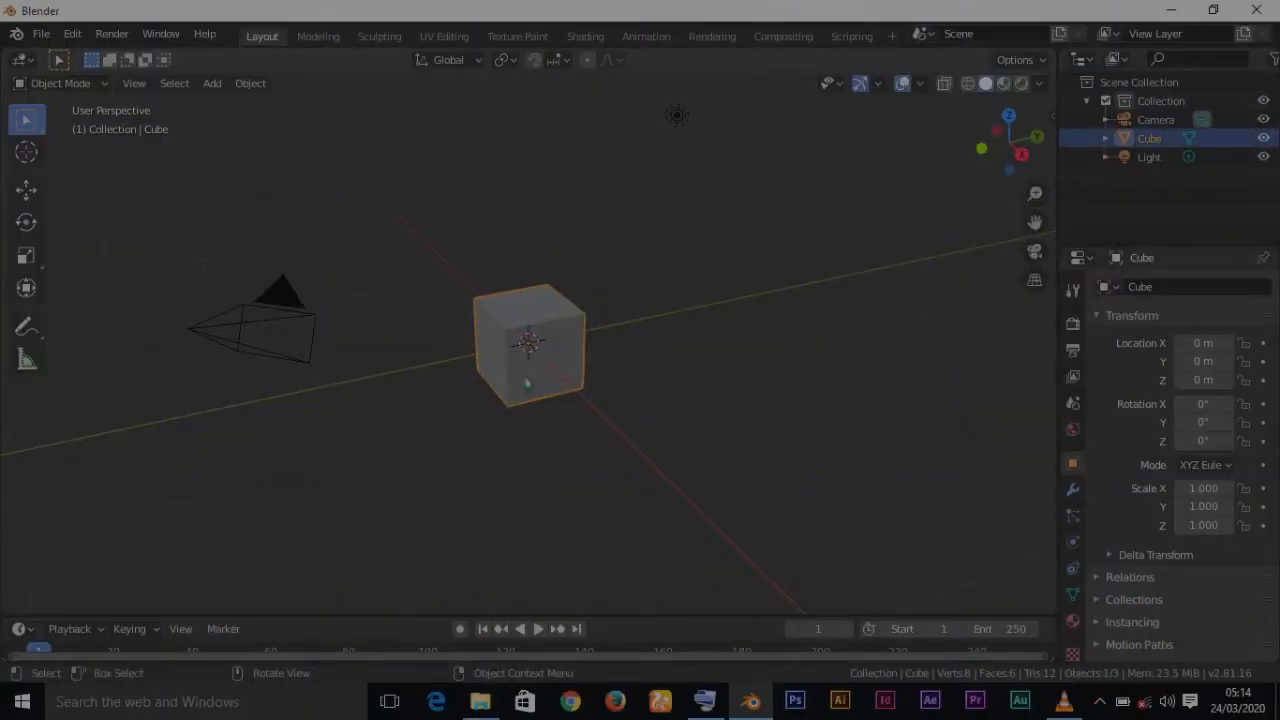
{"action": "key", "text": "x"}
{"action": "left_click", "coordinate": [527, 380]}
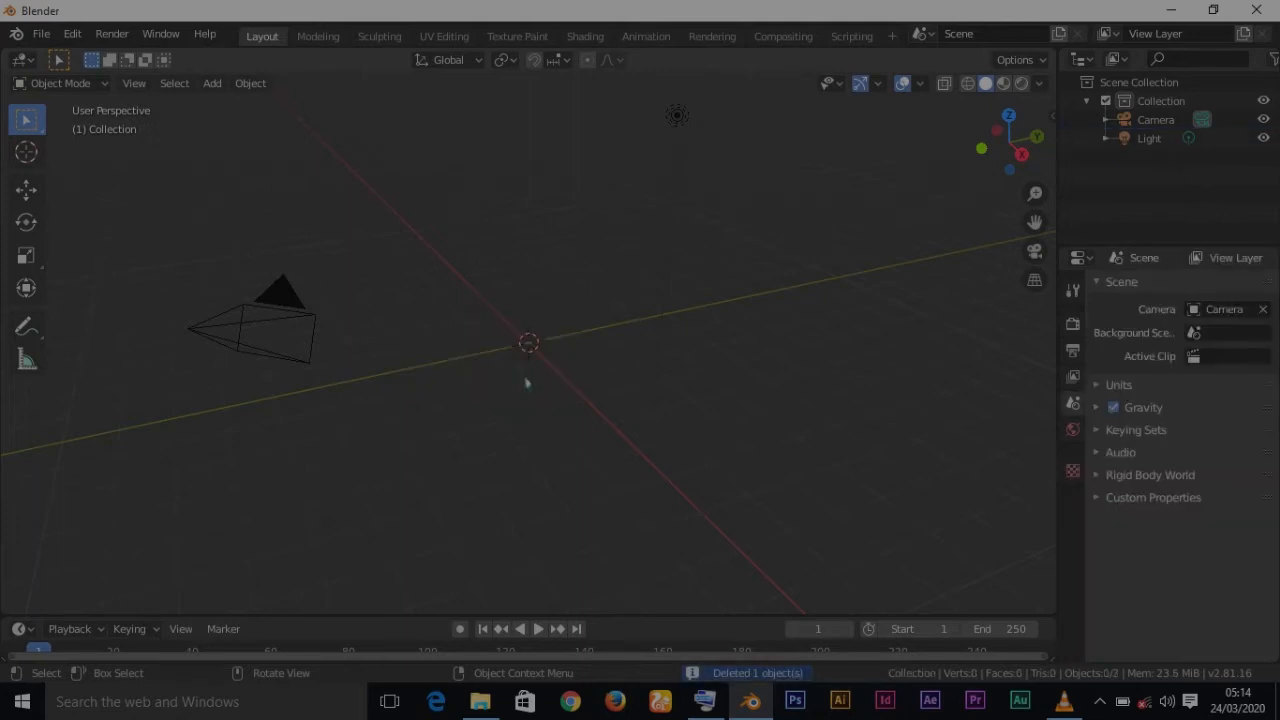
Step: Add a new mesh cube at the world origin, working in the front orthographic view
{"action": "key", "text": "KP_1"}
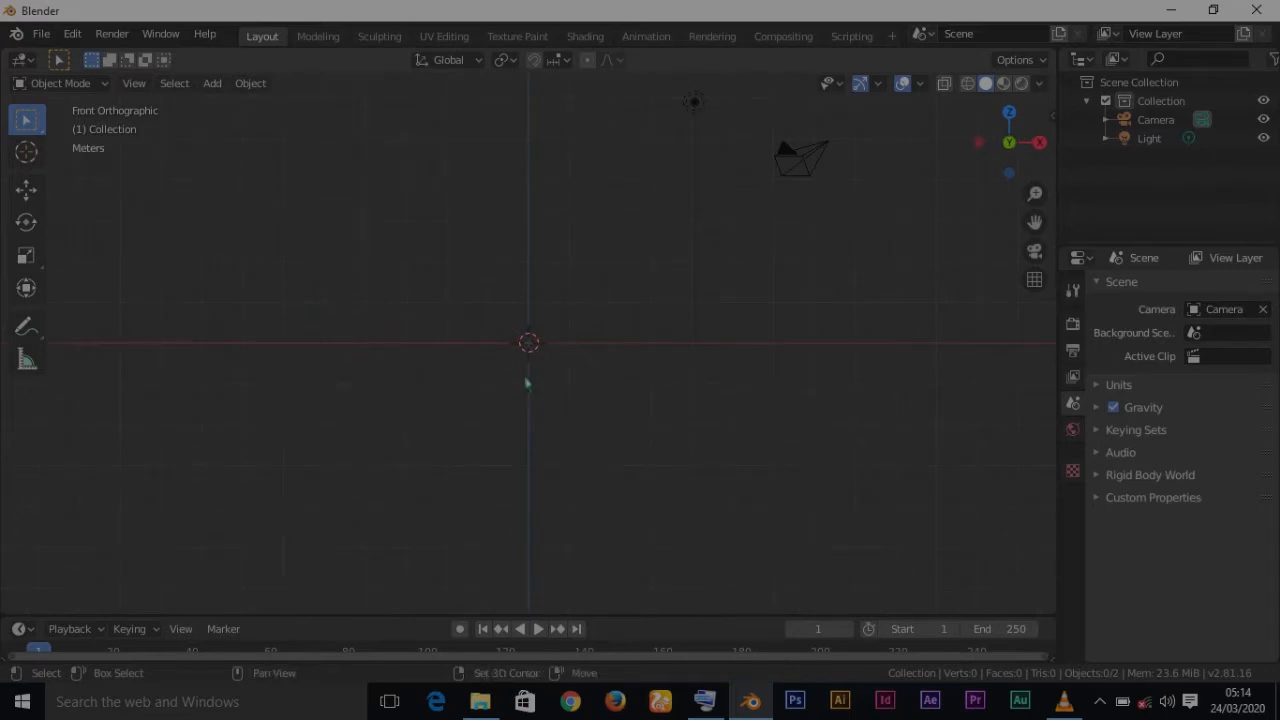
{"action": "key", "text": "shift+a"}
{"action": "mouse_move", "coordinate": [527, 383]}
{"action": "mouse_move", "coordinate": [486, 320]}
{"action": "left_click", "coordinate": [600, 338]}
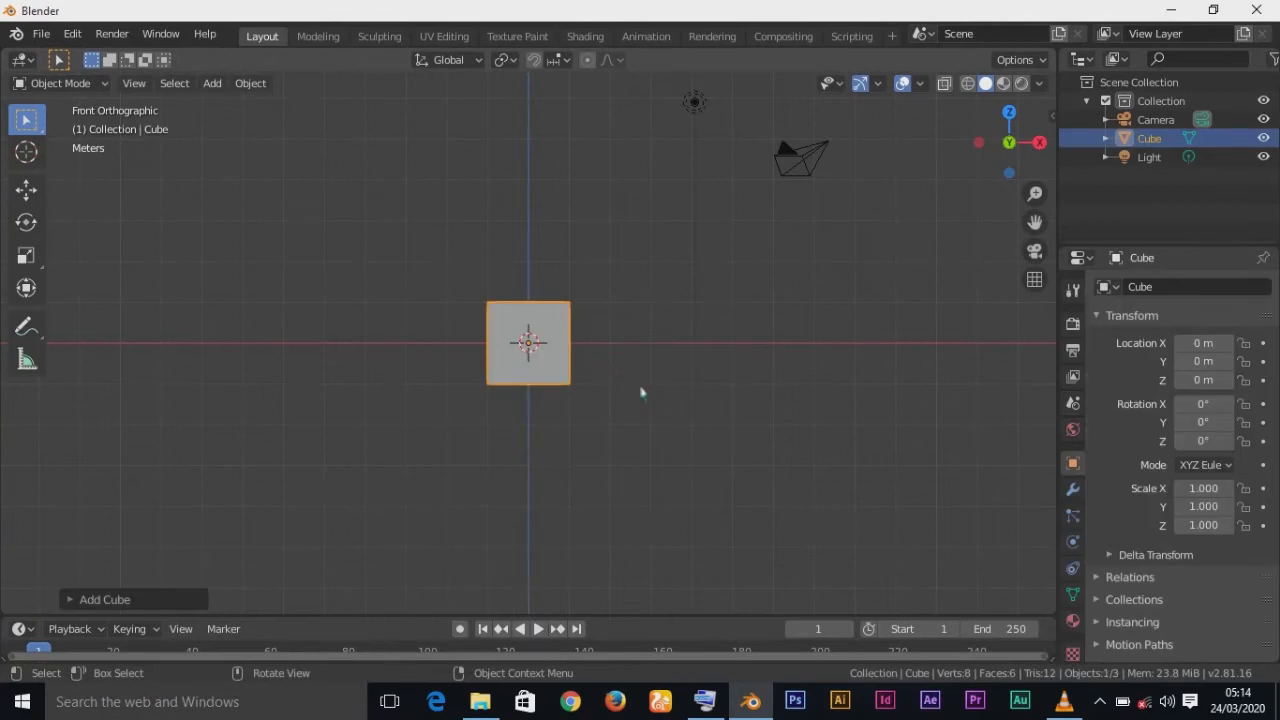
Step: Add a Mirror modifier to the cube with both the X and Y axes enabled, seen from the top view
{"action": "key", "text": "KP_7"}
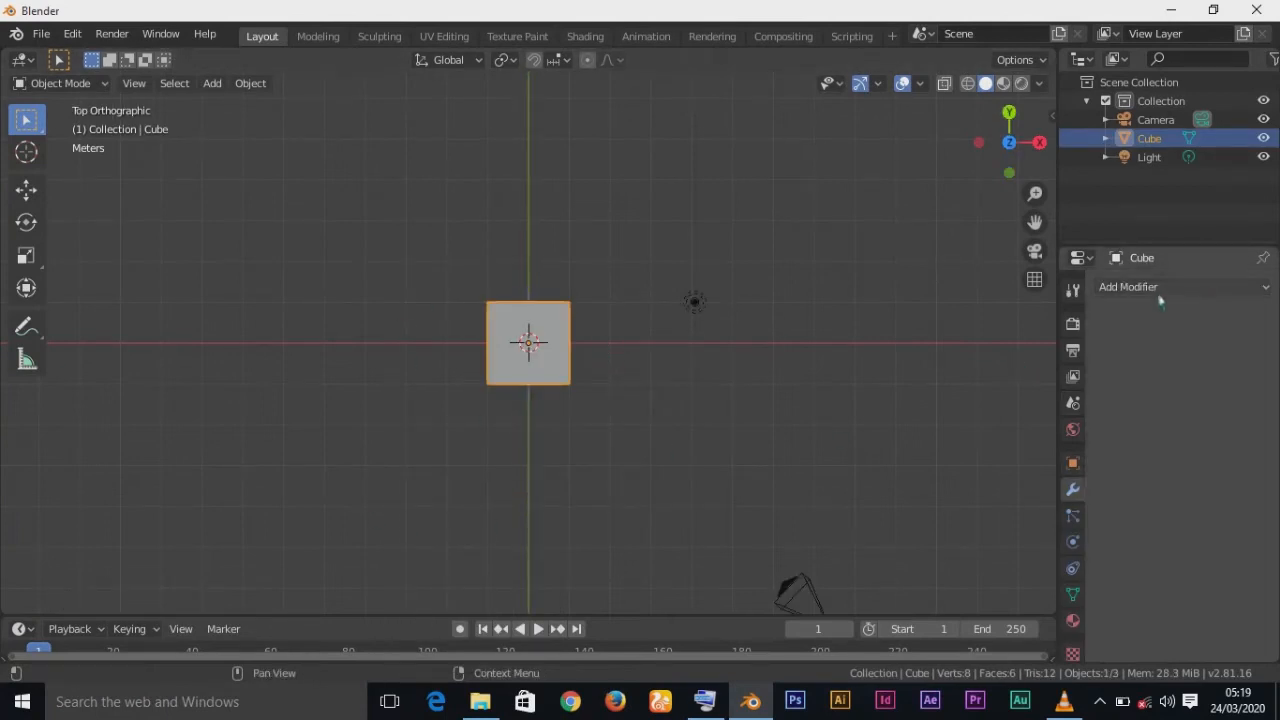
{"action": "left_click", "coordinate": [1157, 294]}
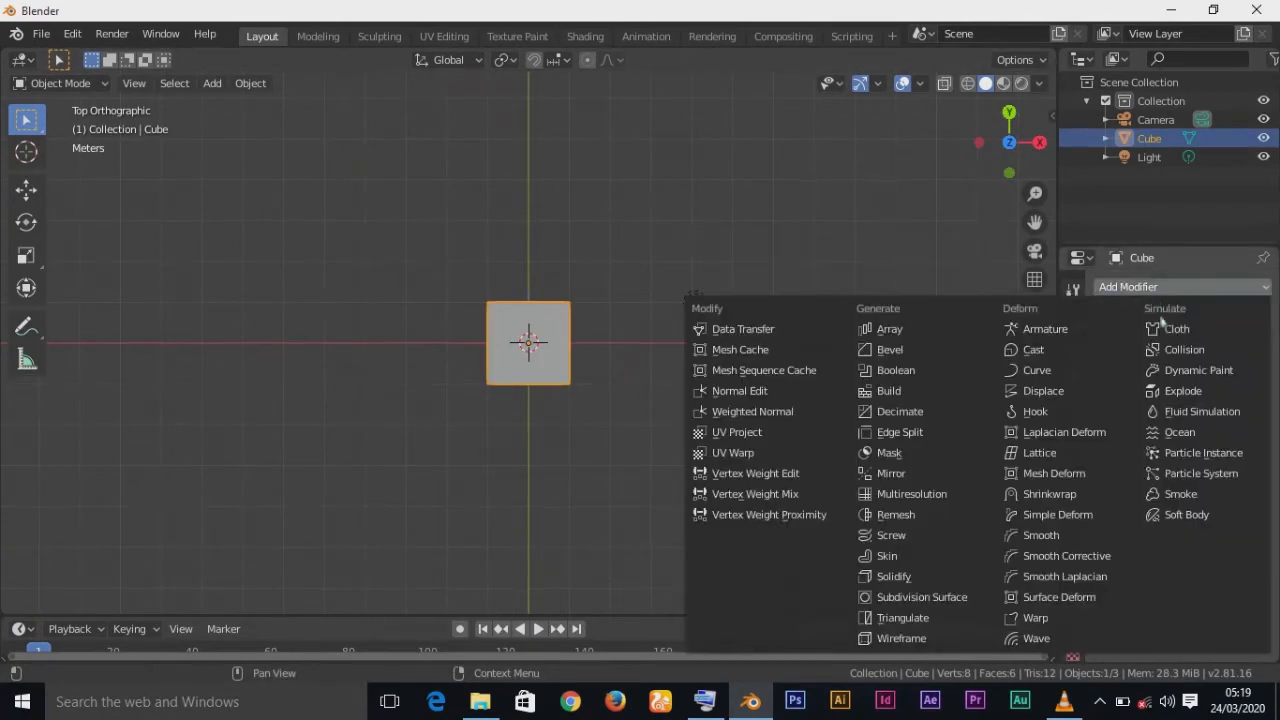
{"action": "left_click", "coordinate": [901, 474]}
{"action": "left_click", "coordinate": [1107, 410]}
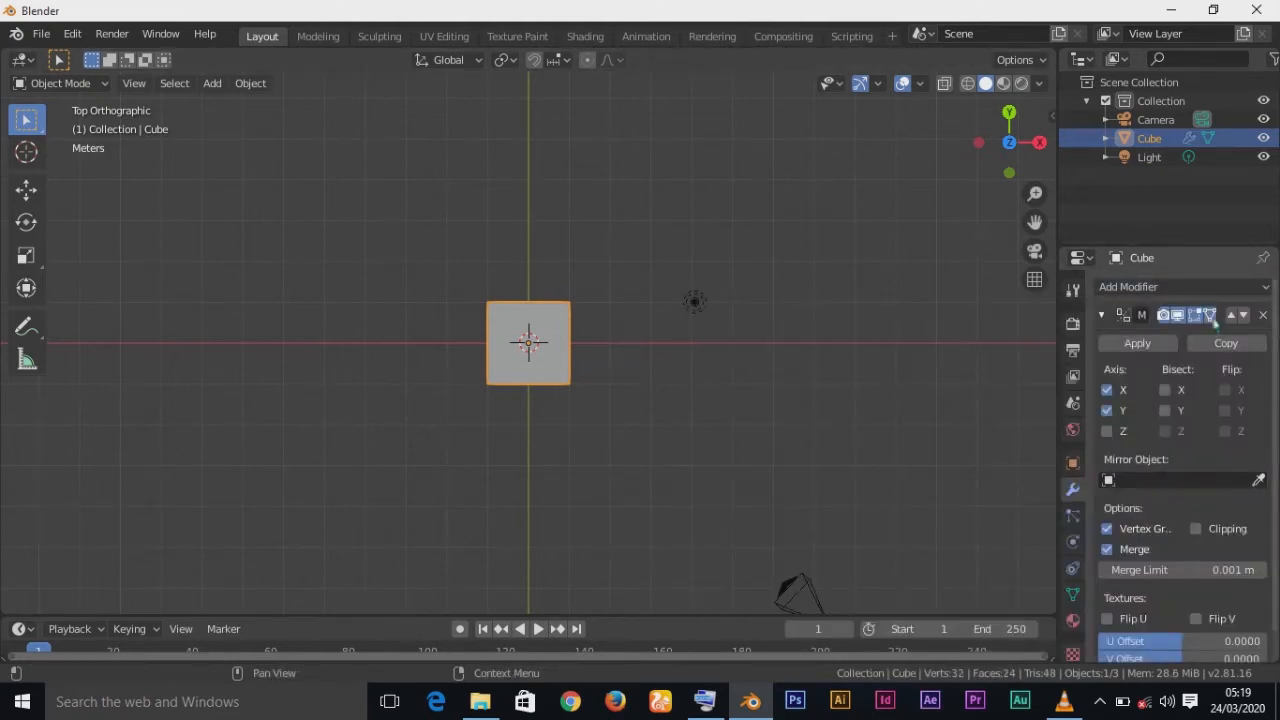
Step: In Edit Mode, move the whole cube mesh outward along positive X and along negative Y to form four separate mirrored cubes
{"action": "key", "text": "Tab"}
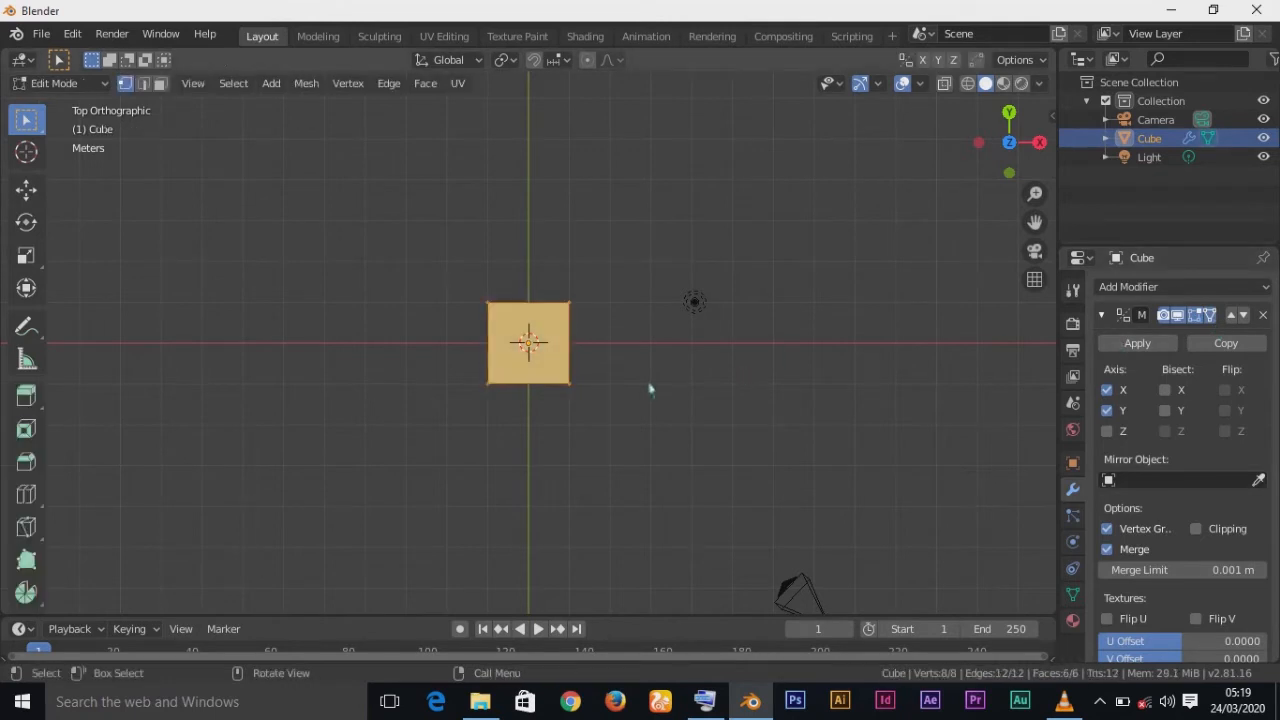
{"action": "key", "text": "g"}
{"action": "key", "text": "x"}
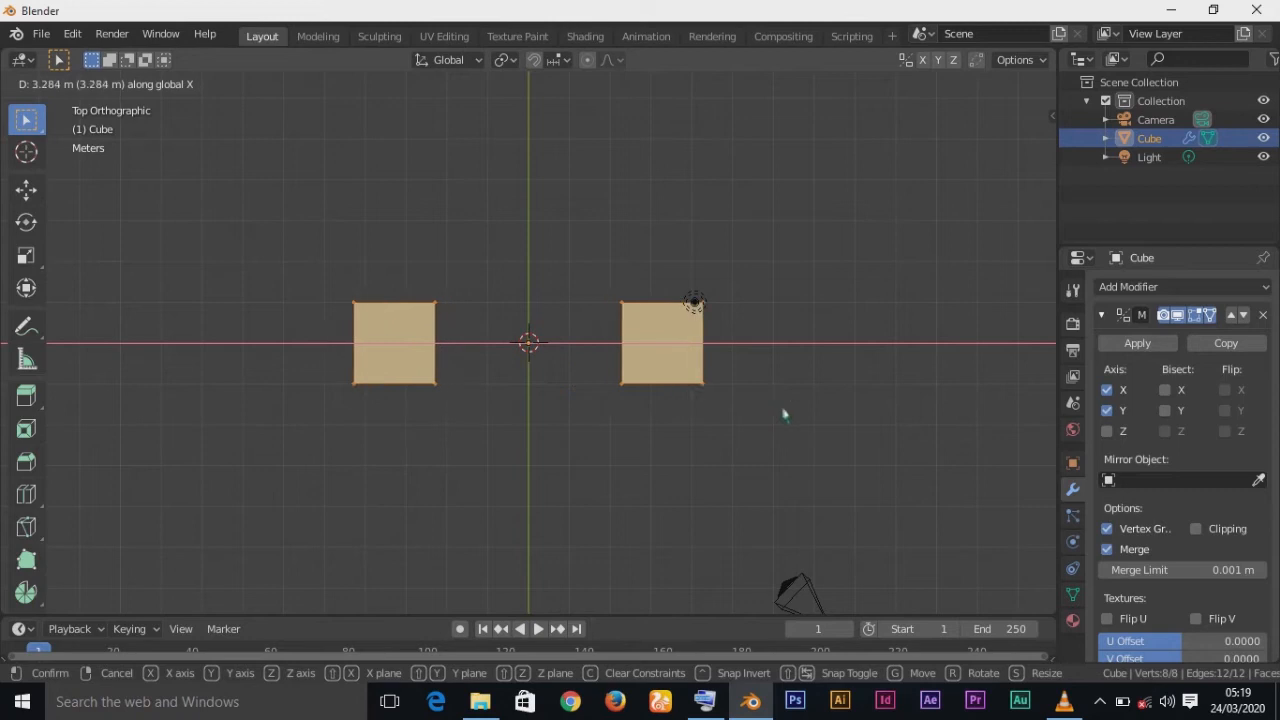
{"action": "left_click", "coordinate": [812, 422]}
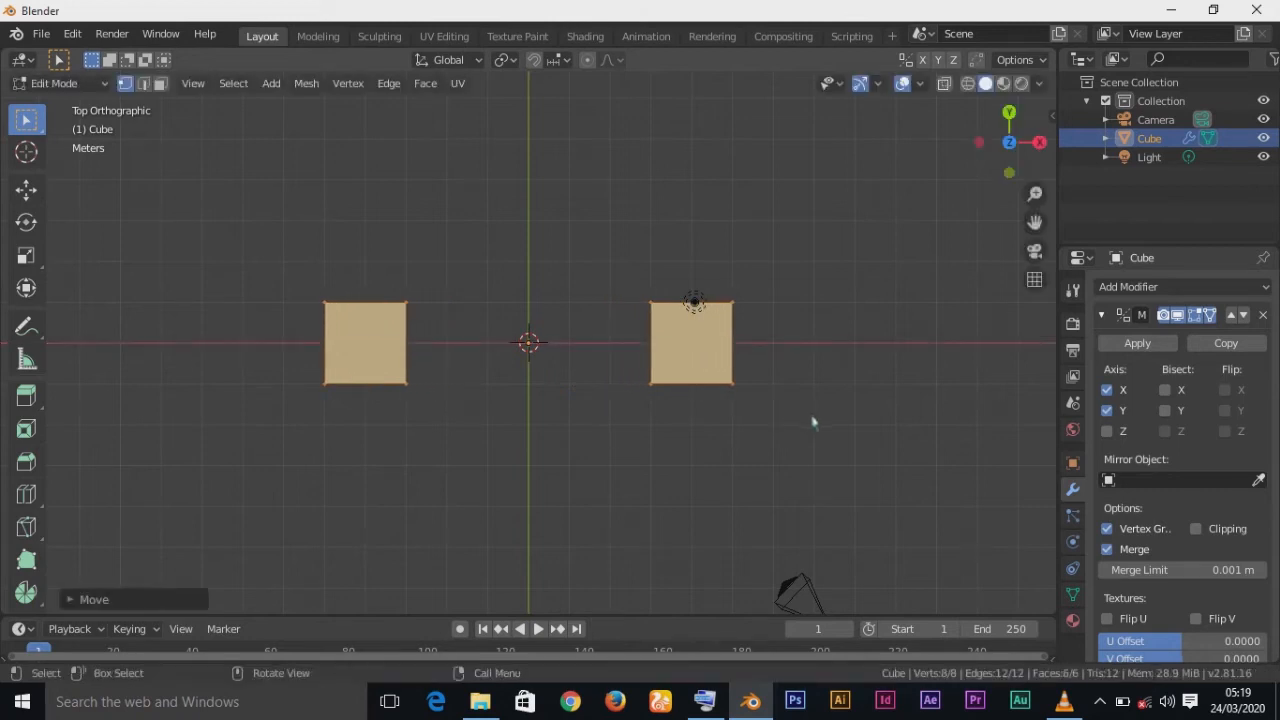
{"action": "key", "text": "g"}
{"action": "key", "text": "y"}
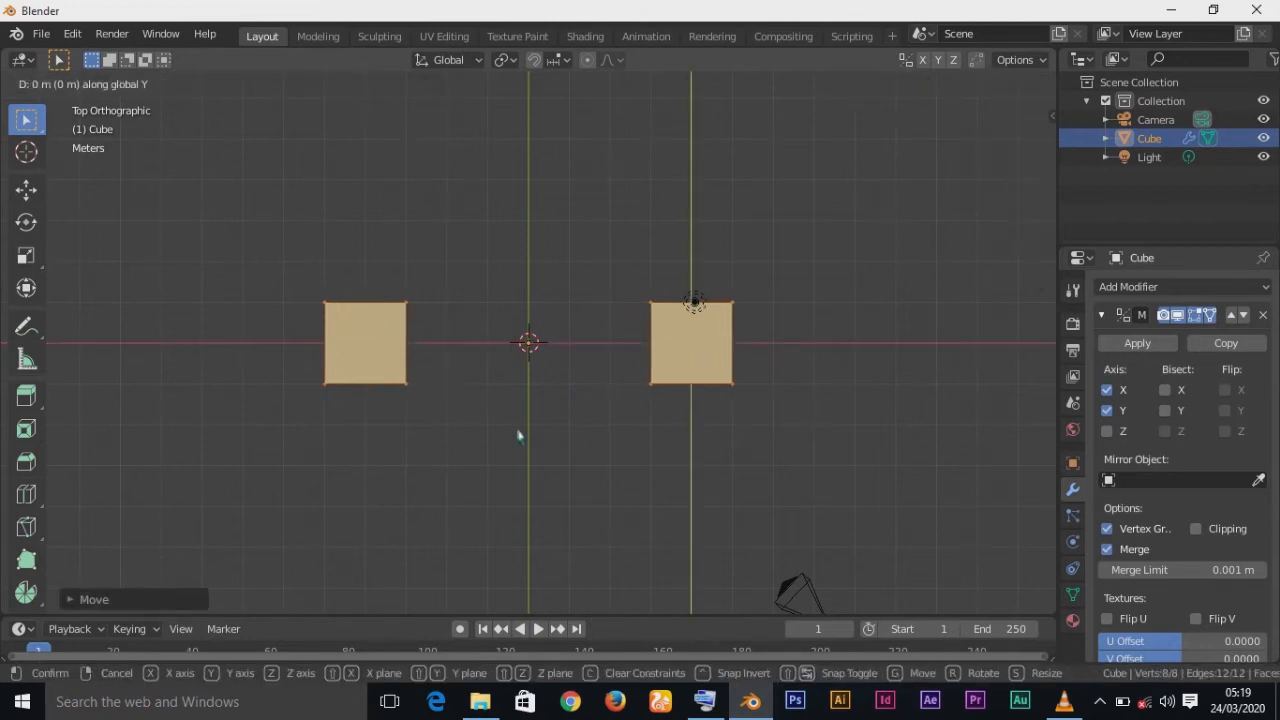
{"action": "left_click", "coordinate": [544, 549]}
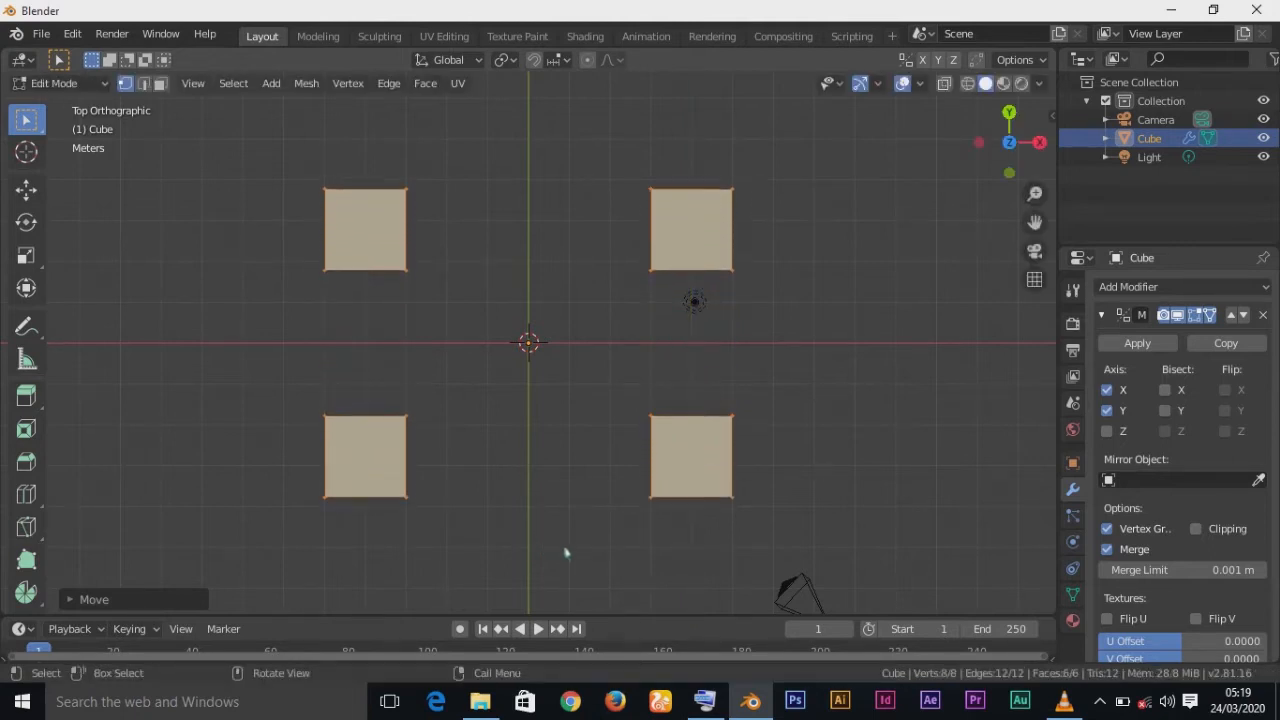
Step: Scale the cube mesh down uniformly to slightly under half its size to get narrow leg footprints
{"action": "key", "text": "s"}
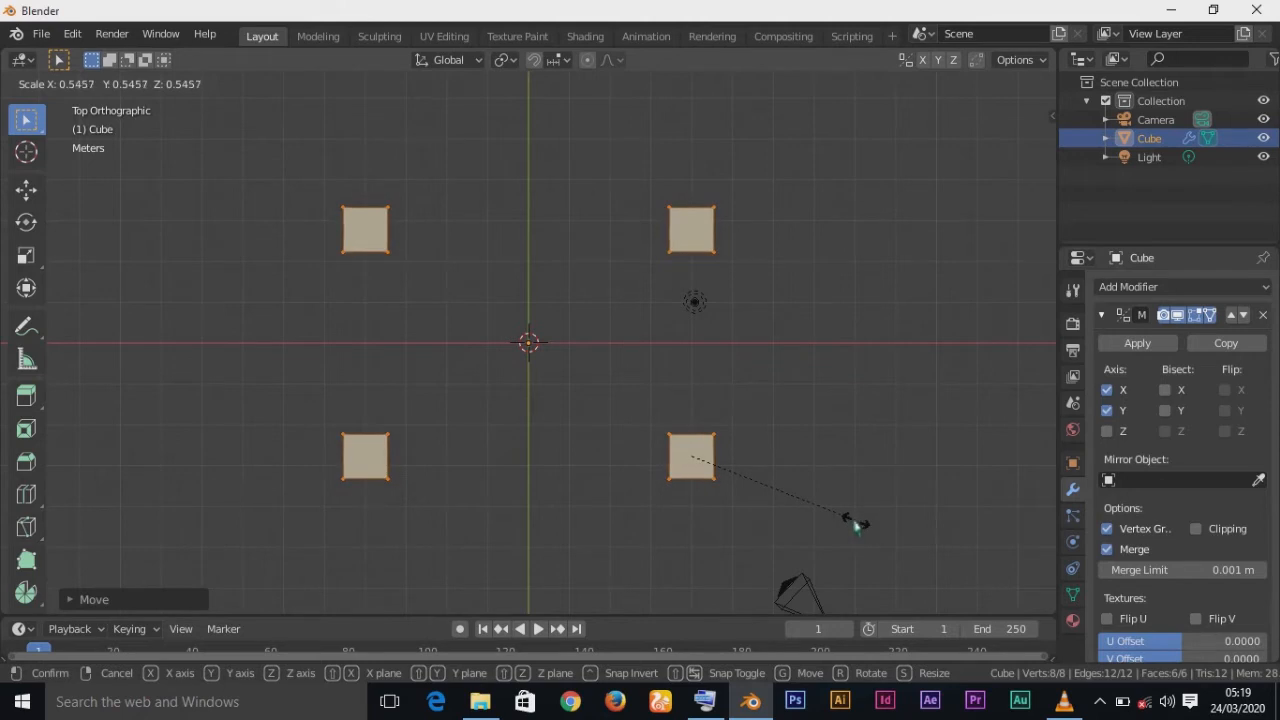
{"action": "left_click", "coordinate": [841, 521]}
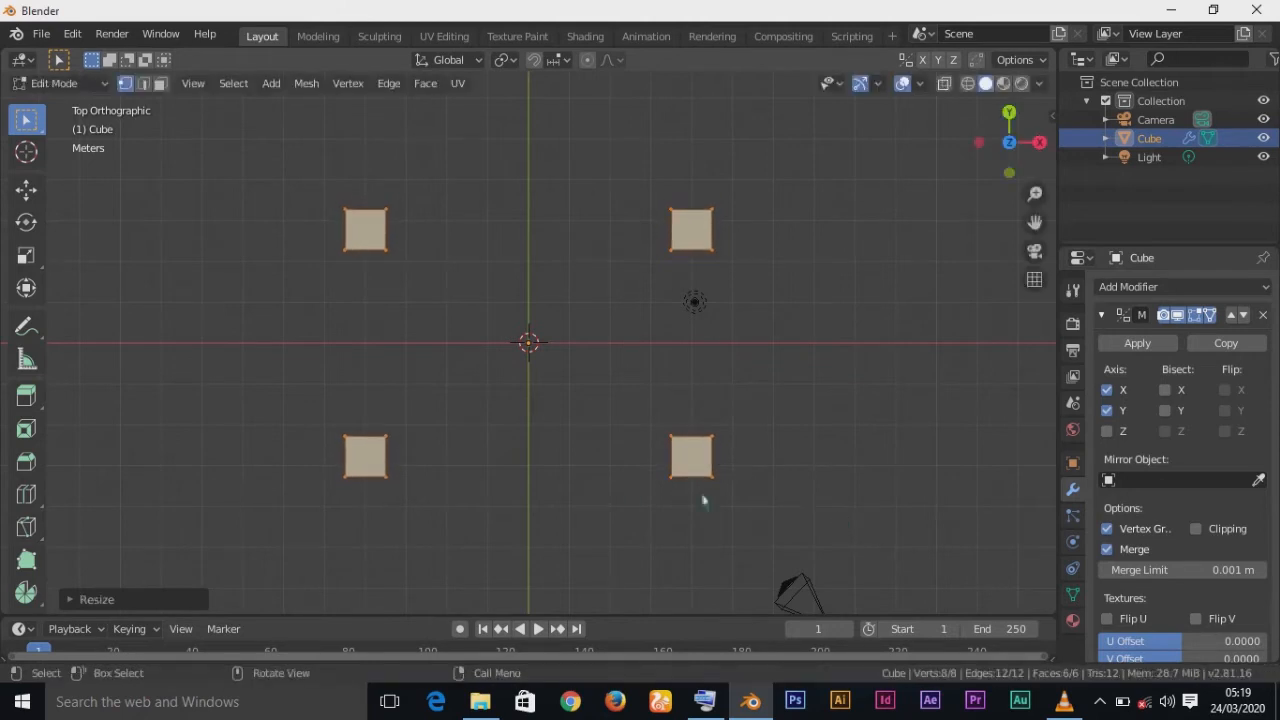
{"action": "key", "text": "s"}
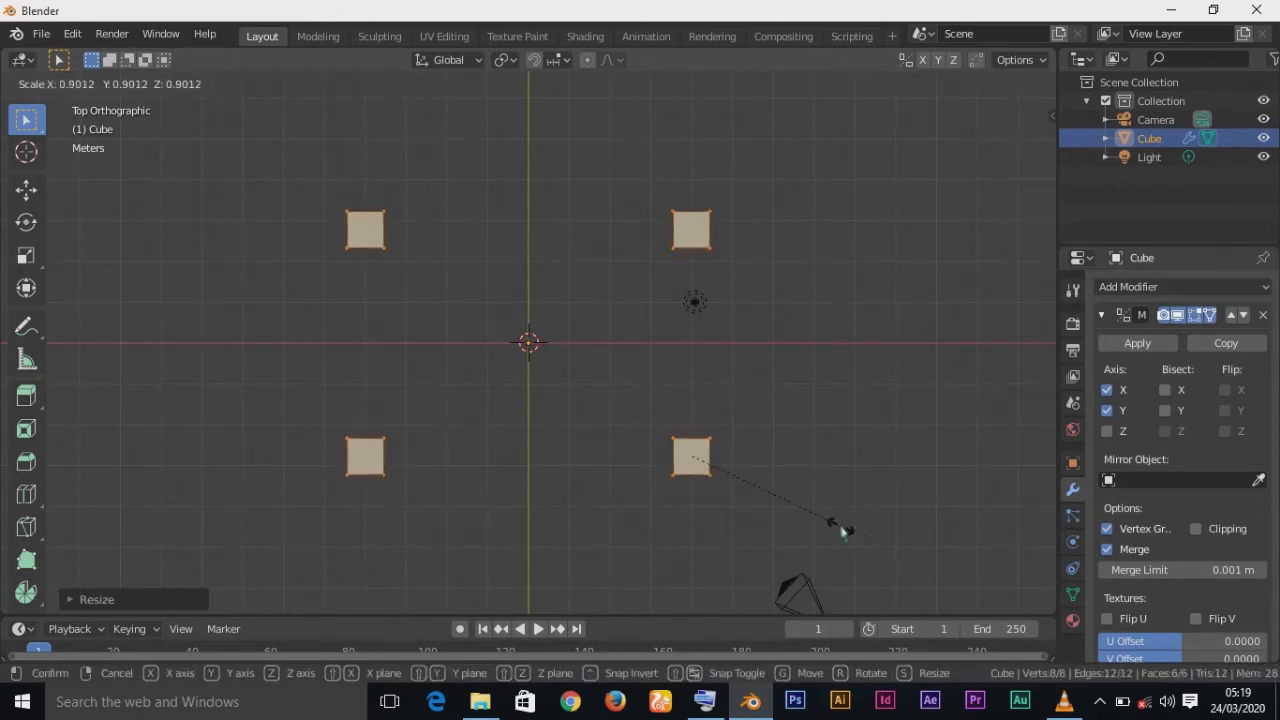
{"action": "left_click", "coordinate": [842, 532]}
Step: Select the cube's top face and raise it along Z to form four tall table legs, returning to Object Mode
{"action": "key", "text": "KP_1"}
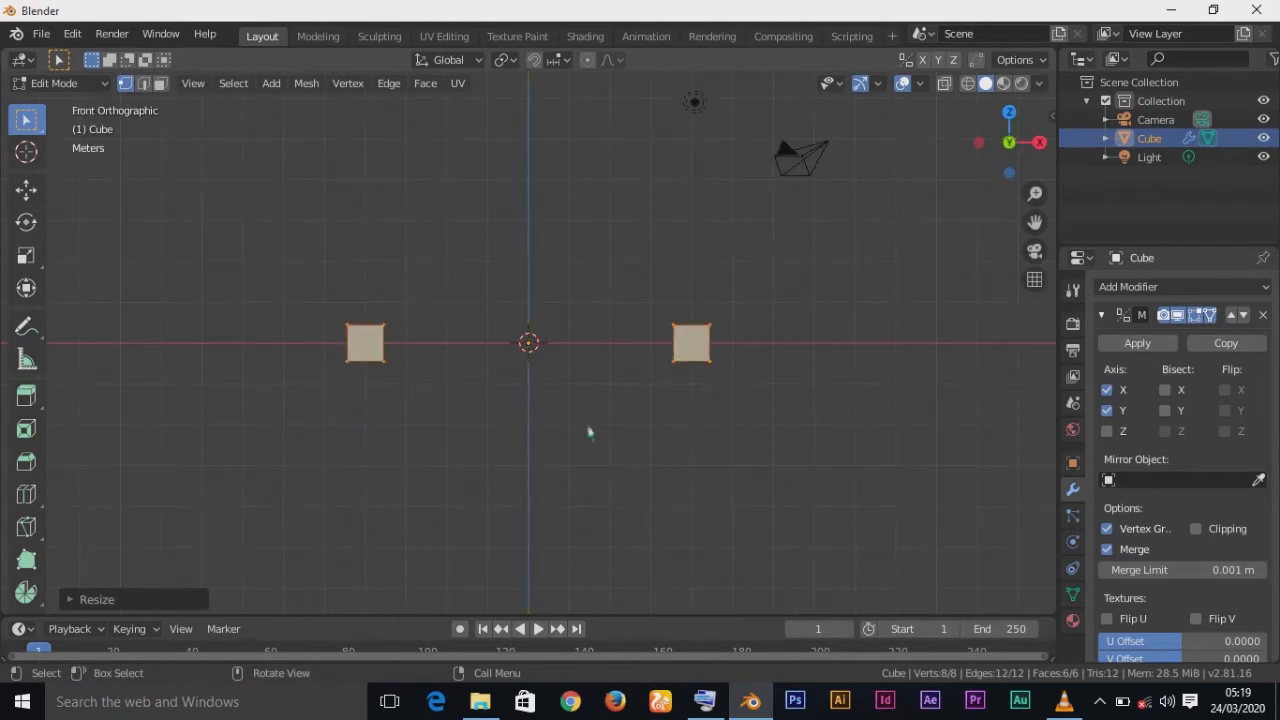
{"action": "middle_click_drag", "start_coordinate": [763, 456], "coordinate": [754, 530]}
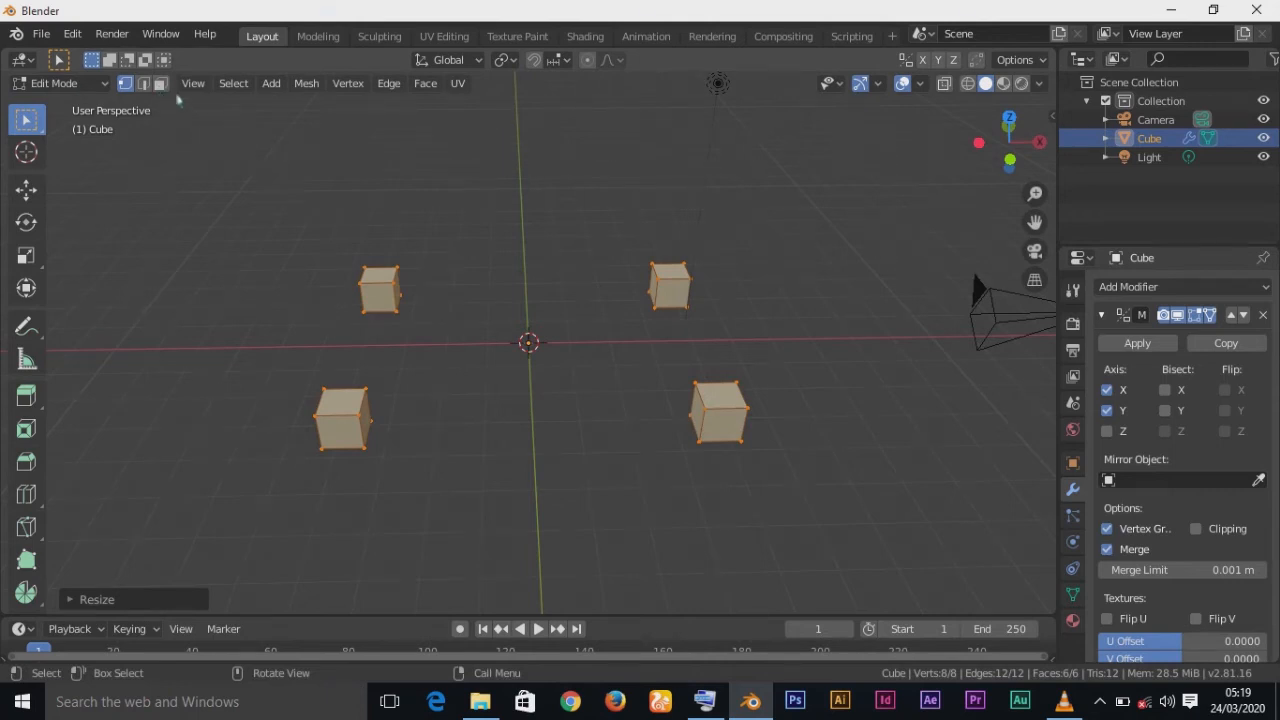
{"action": "left_click", "coordinate": [160, 83]}
{"action": "left_click", "coordinate": [730, 400]}
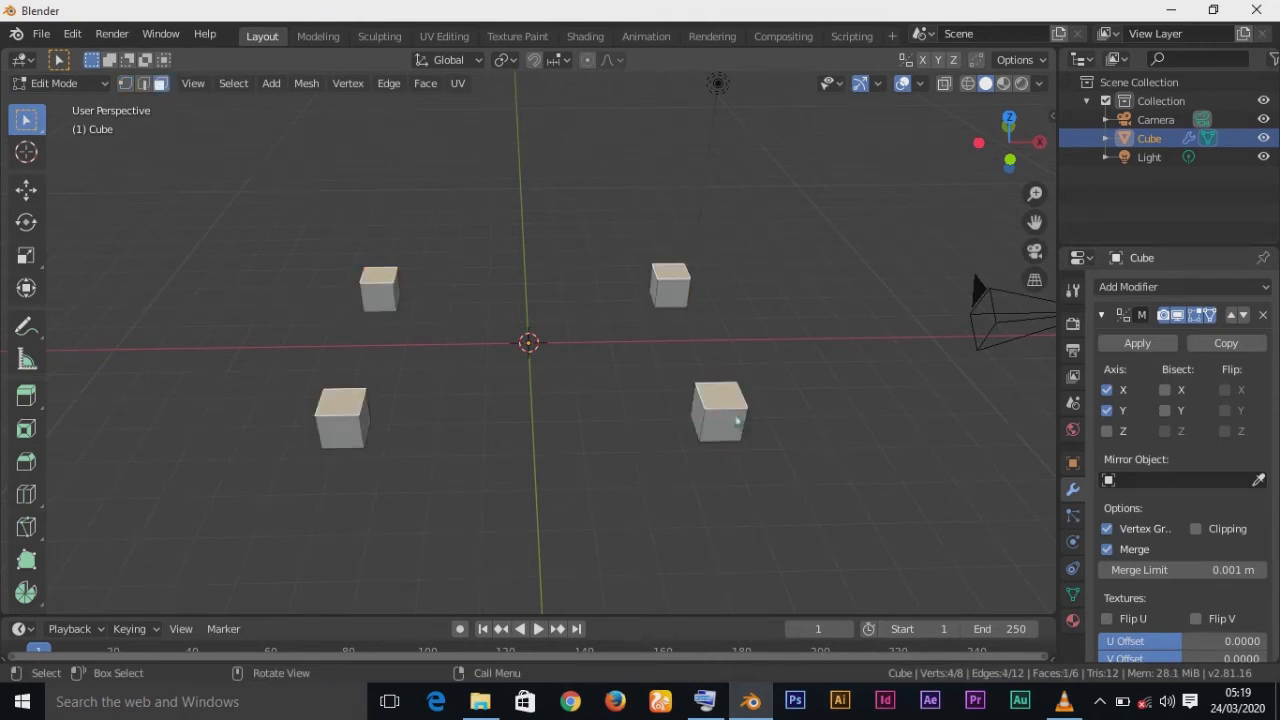
{"action": "key", "text": "KP_1"}
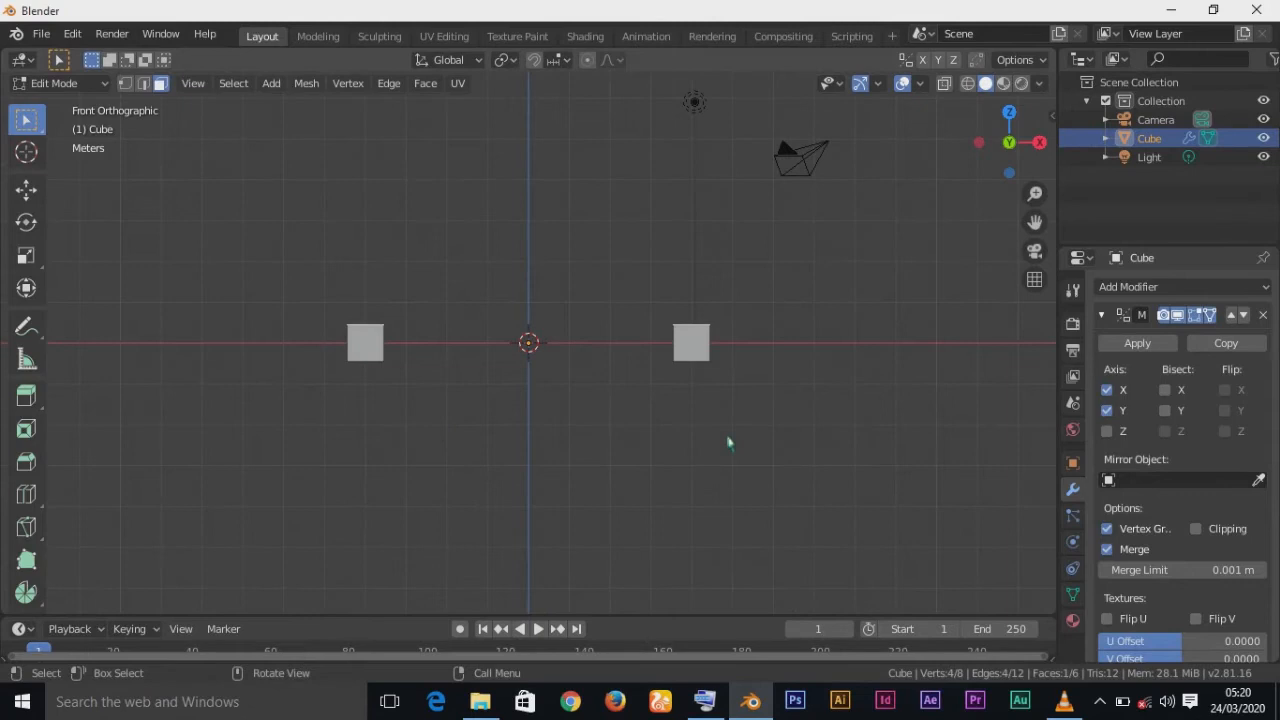
{"action": "key", "text": "g"}
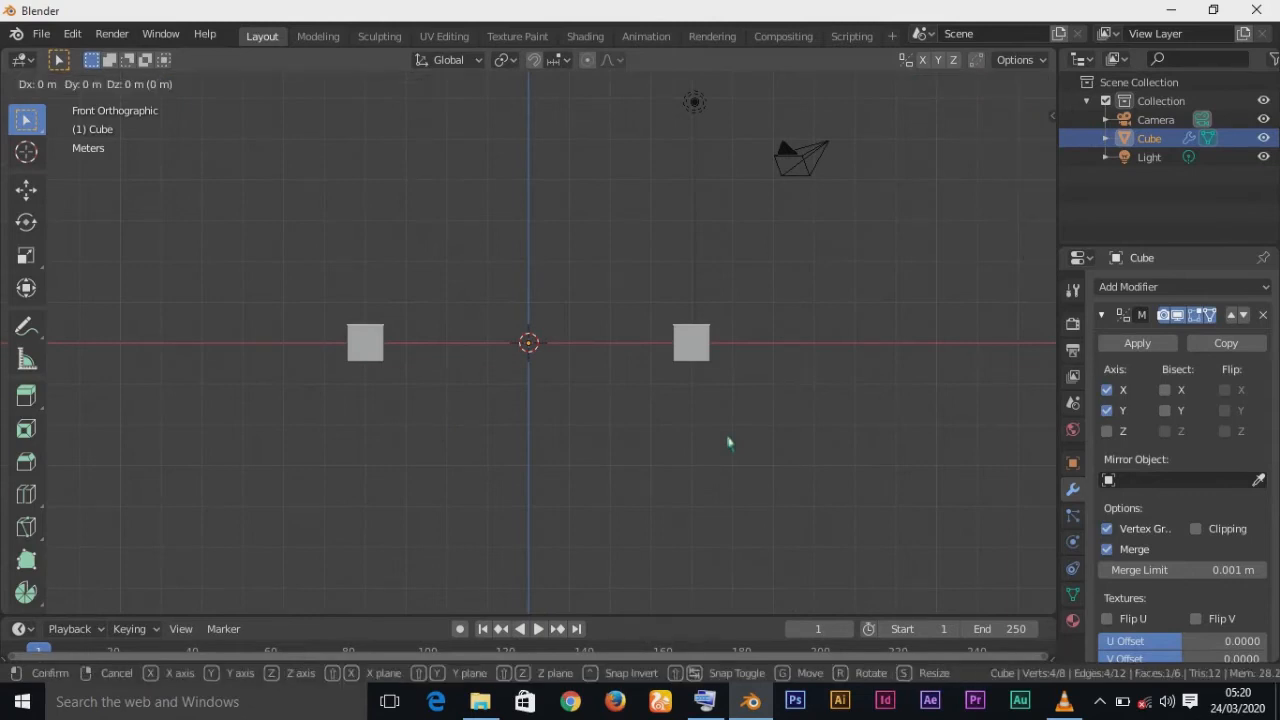
{"action": "key", "text": "z"}
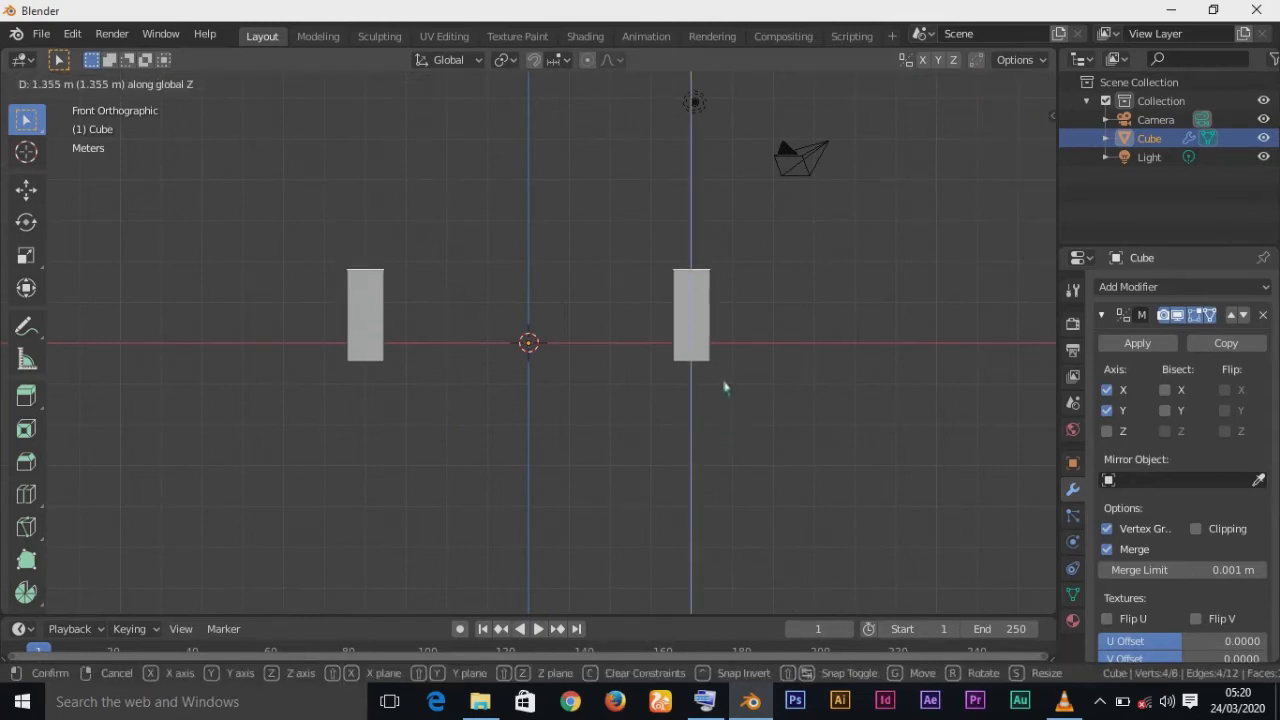
{"action": "left_click", "coordinate": [712, 295]}
{"action": "key", "text": "g"}
{"action": "key", "text": "z"}
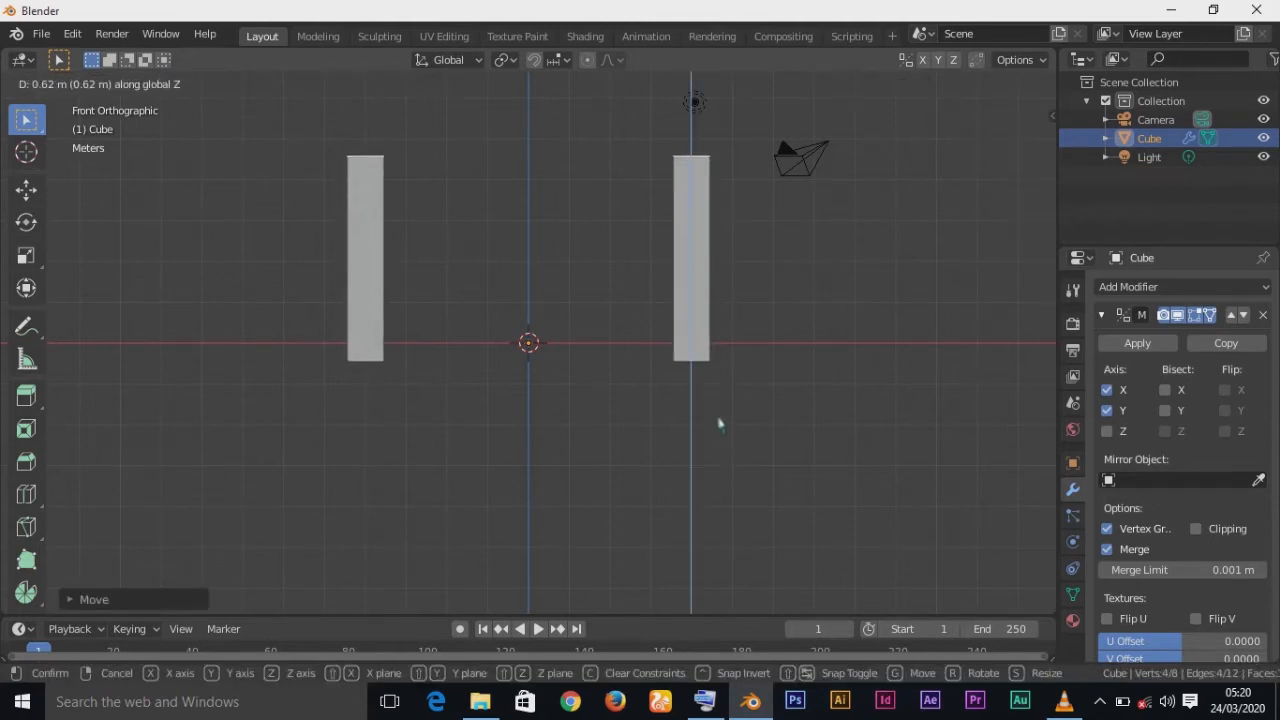
{"action": "left_click", "coordinate": [715, 407]}
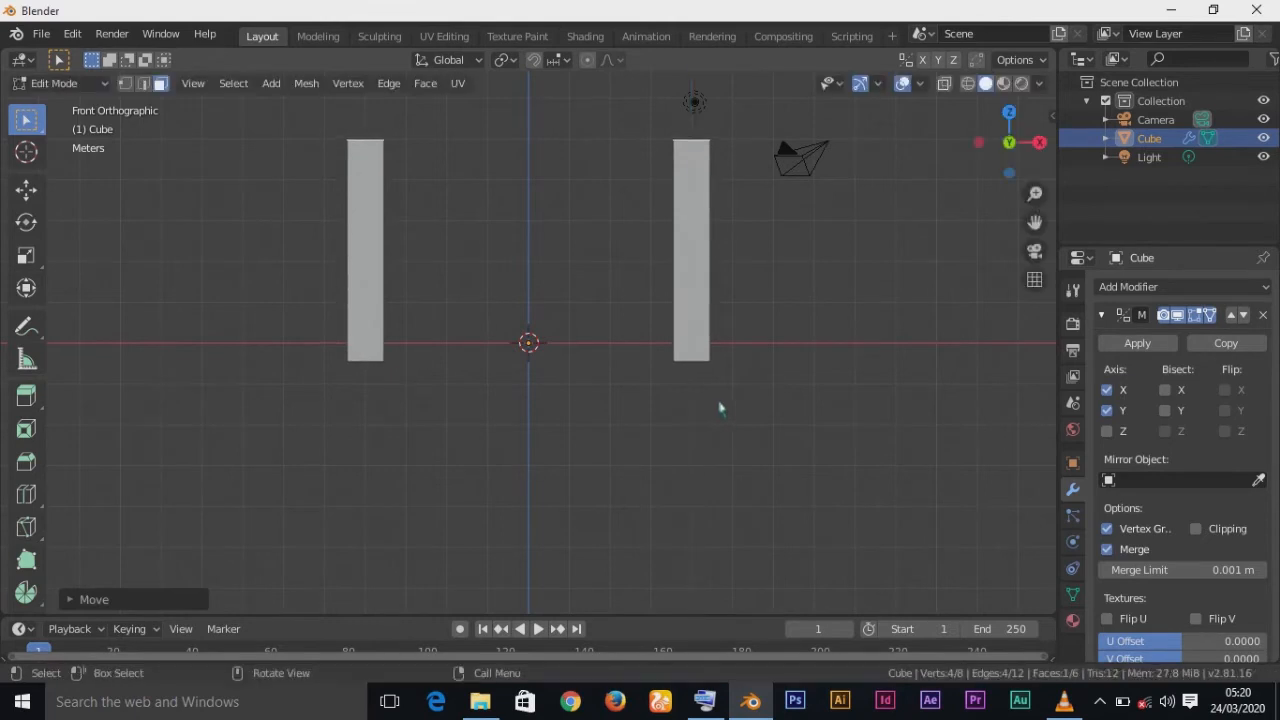
{"action": "key", "text": "Tab"}
Step: Add a second mesh cube at the origin between the legs, working in the front view
{"action": "middle_click_drag", "start_coordinate": [809, 397], "coordinate": [748, 478]}
{"action": "key", "text": "KP_1"}
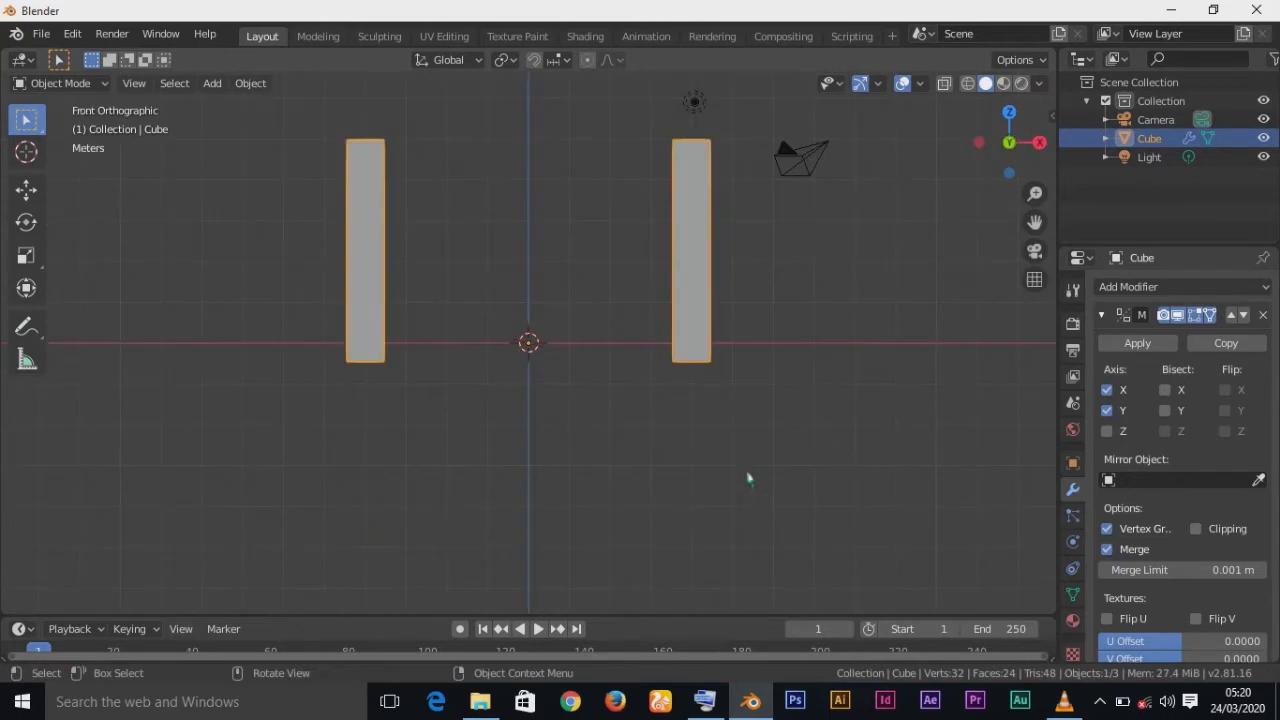
{"action": "middle_click_drag", "start_coordinate": [786, 474], "coordinate": [737, 437]}
{"action": "key", "text": "KP_1"}
{"action": "middle_click_drag", "start_coordinate": [688, 376], "coordinate": [686, 456], "text": "shift"}
{"action": "key", "text": "shift+a"}
{"action": "mouse_move", "coordinate": [489, 318]}
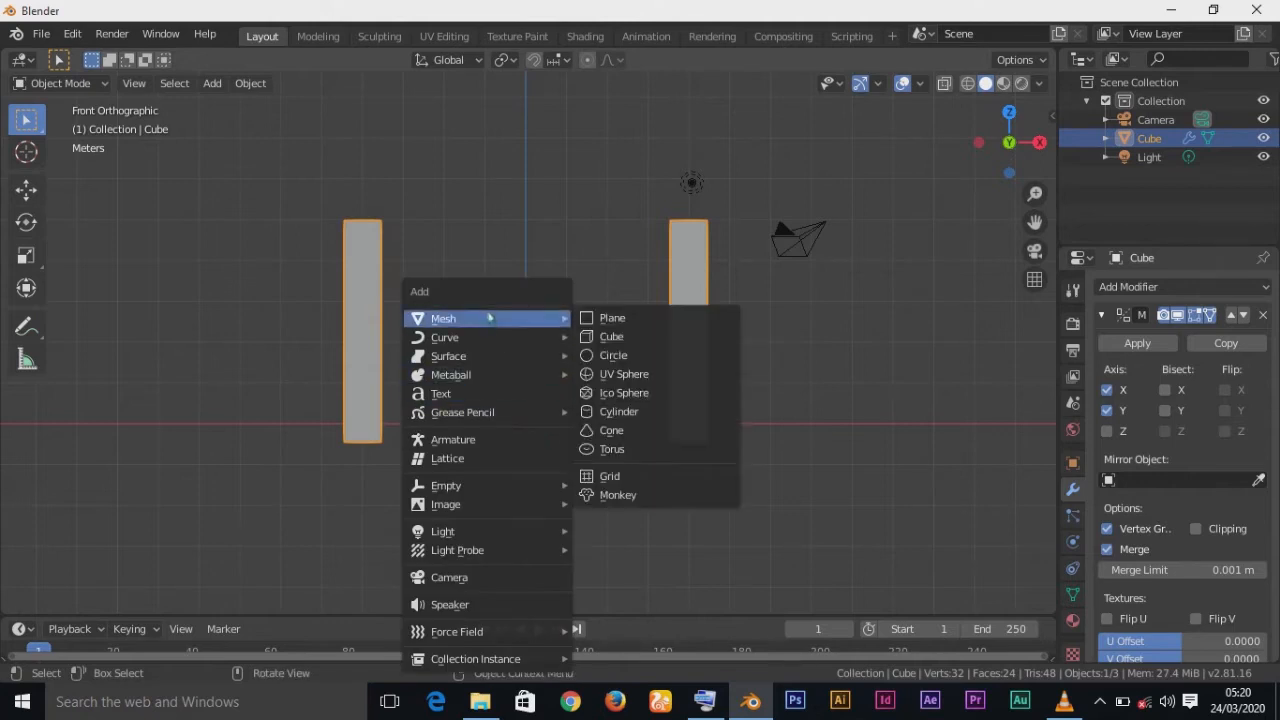
{"action": "left_click", "coordinate": [633, 340]}
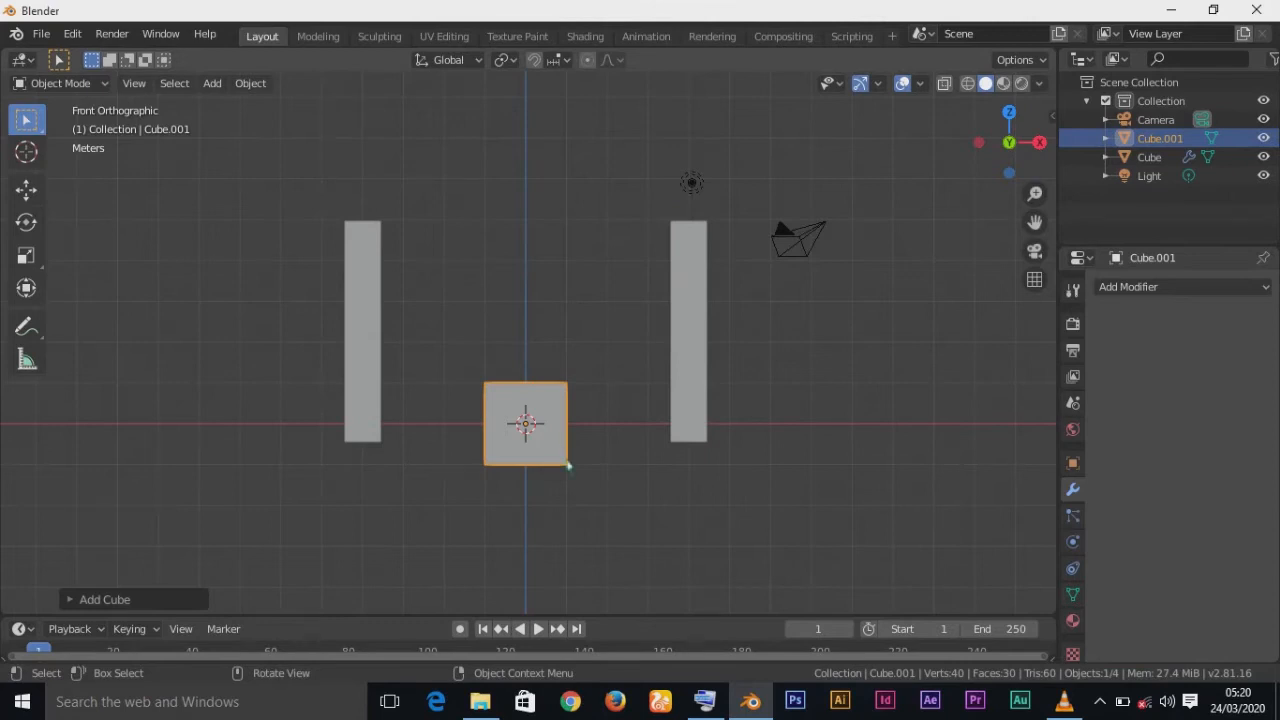
Step: Raise the new cube along Z to the height of the leg tops and scale it uniformly to about 0.52
{"action": "key", "text": "g"}
{"action": "key", "text": "z"}
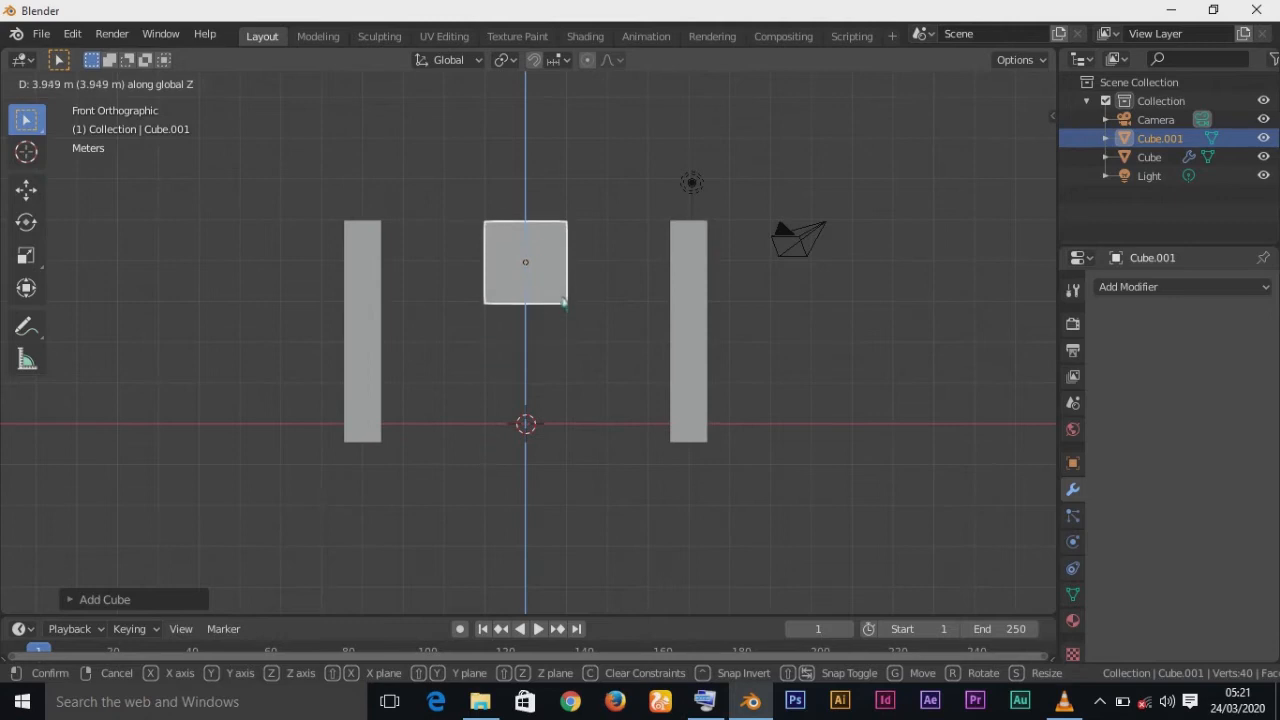
{"action": "left_click", "coordinate": [563, 268]}
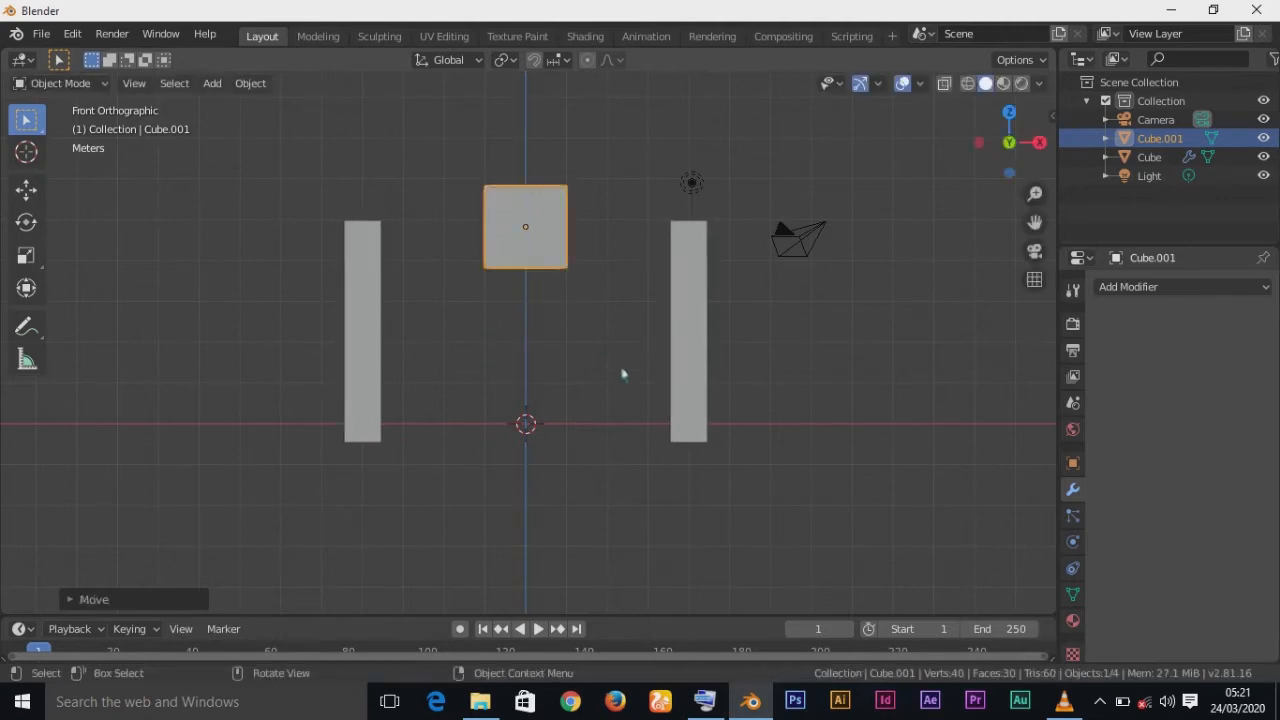
{"action": "key", "text": "s"}
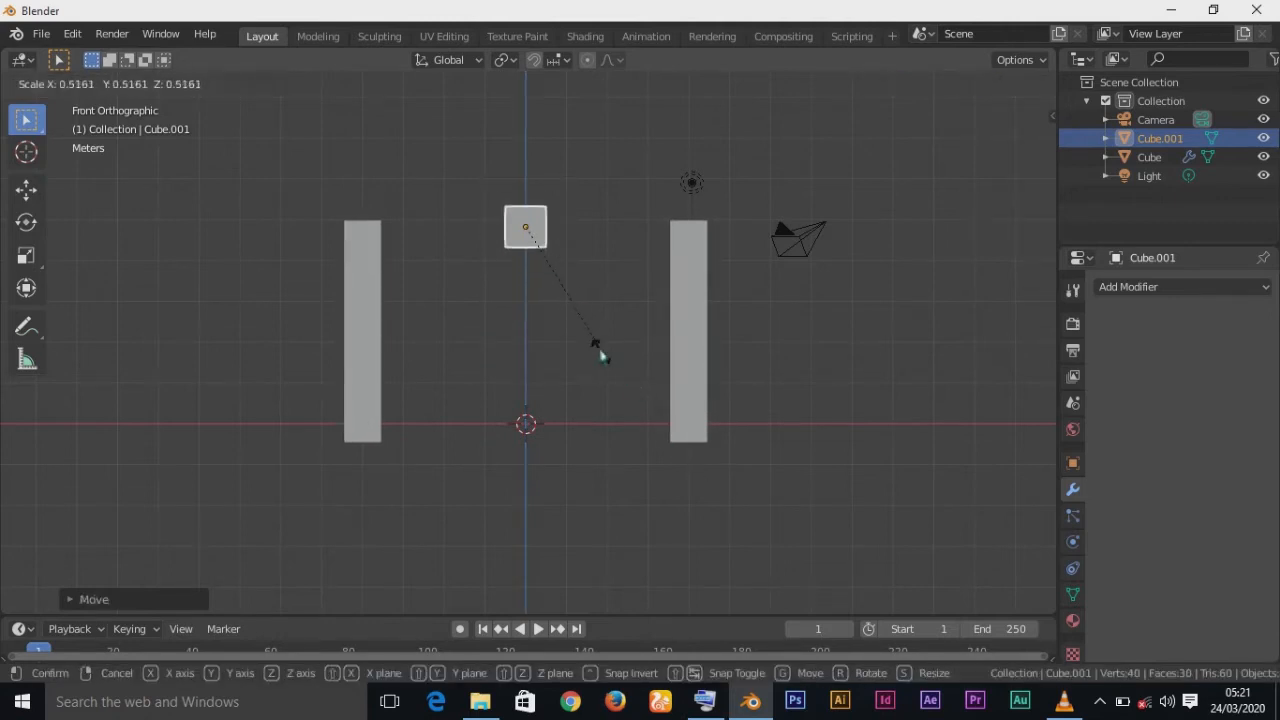
{"action": "left_click", "coordinate": [606, 360]}
{"action": "key", "text": "g"}
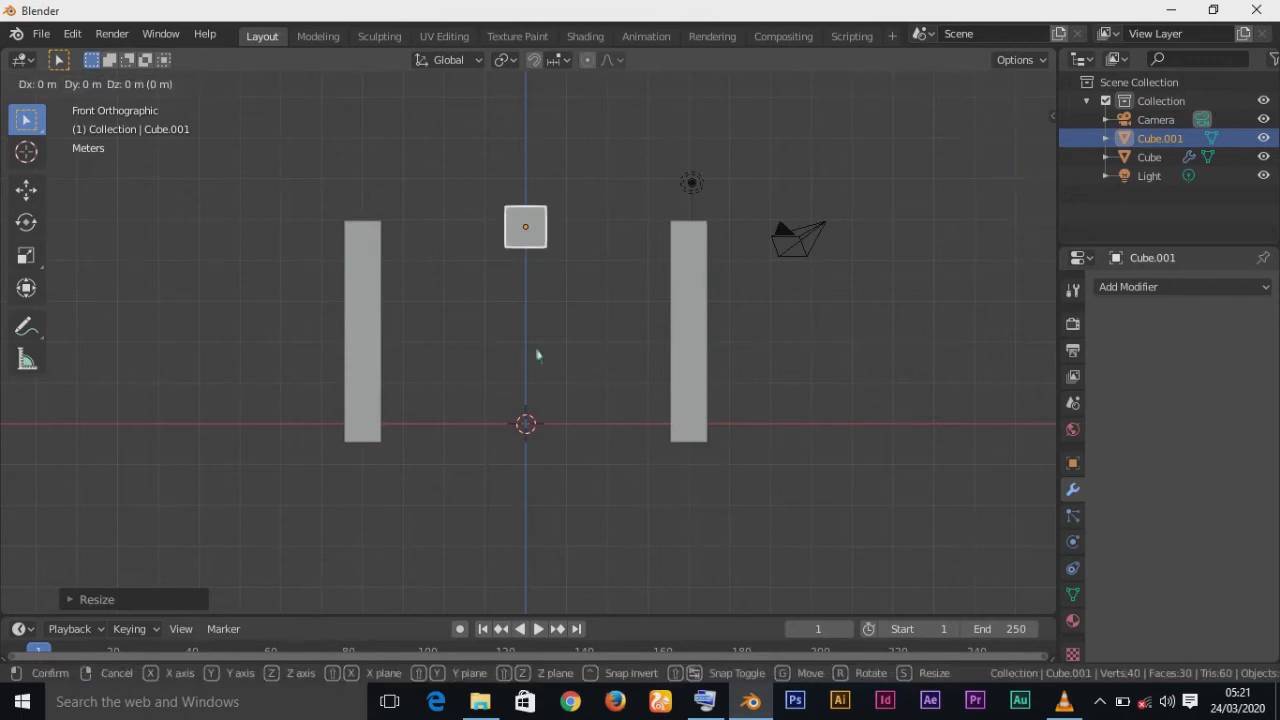
{"action": "key", "text": "z"}
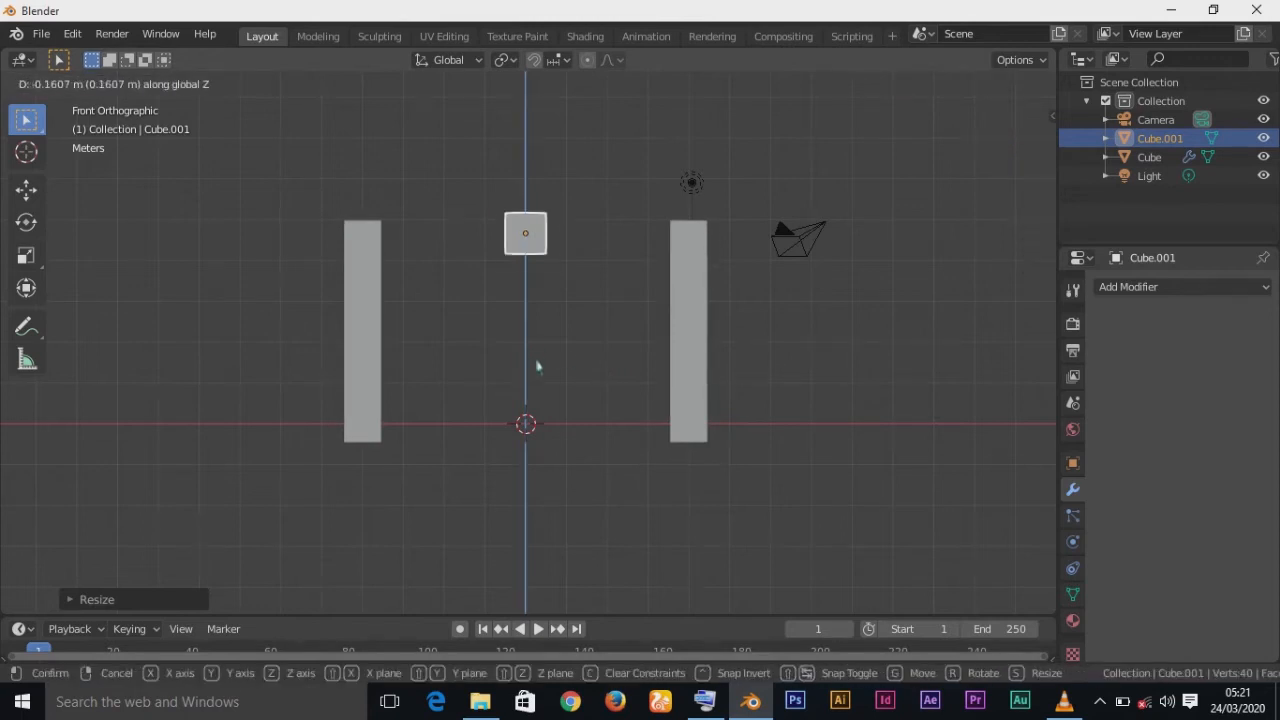
{"action": "left_click", "coordinate": [537, 367]}
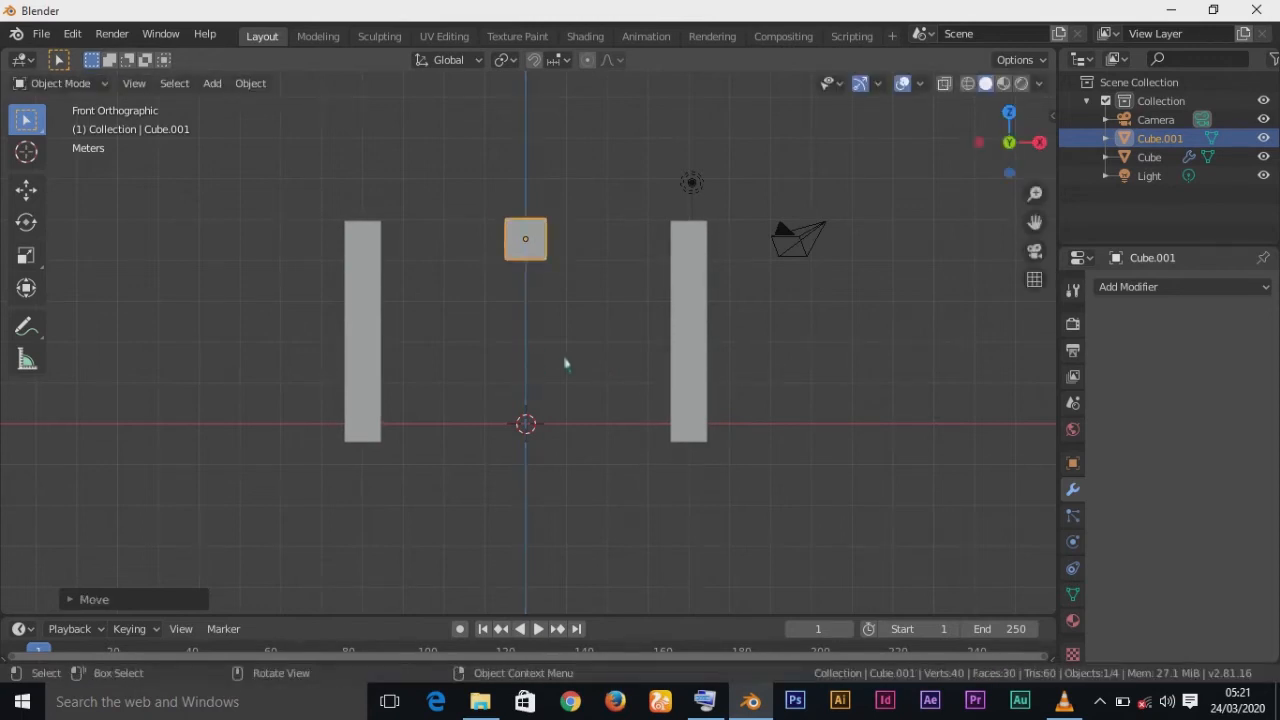
Step: Stretch the upper cube about 10 times along X past both legs and flatten it to about 0.4 along Z as a tabletop slab
{"action": "key", "text": "s"}
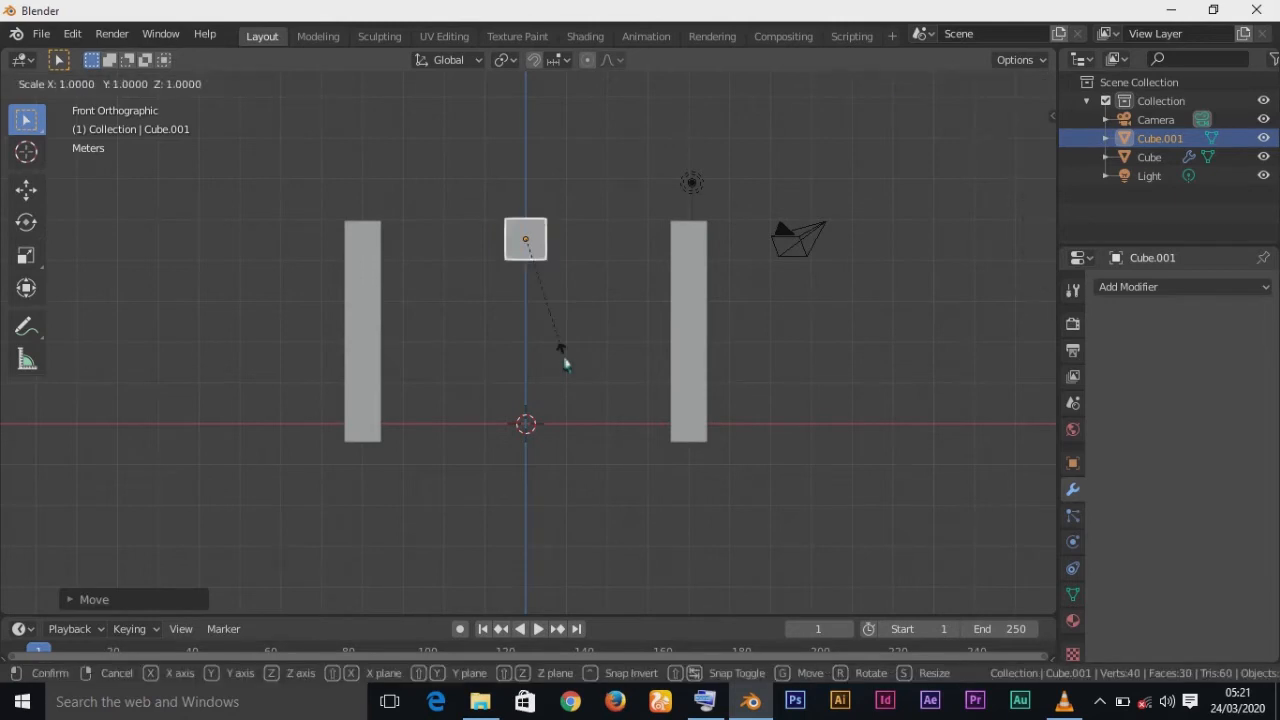
{"action": "key", "text": "x"}
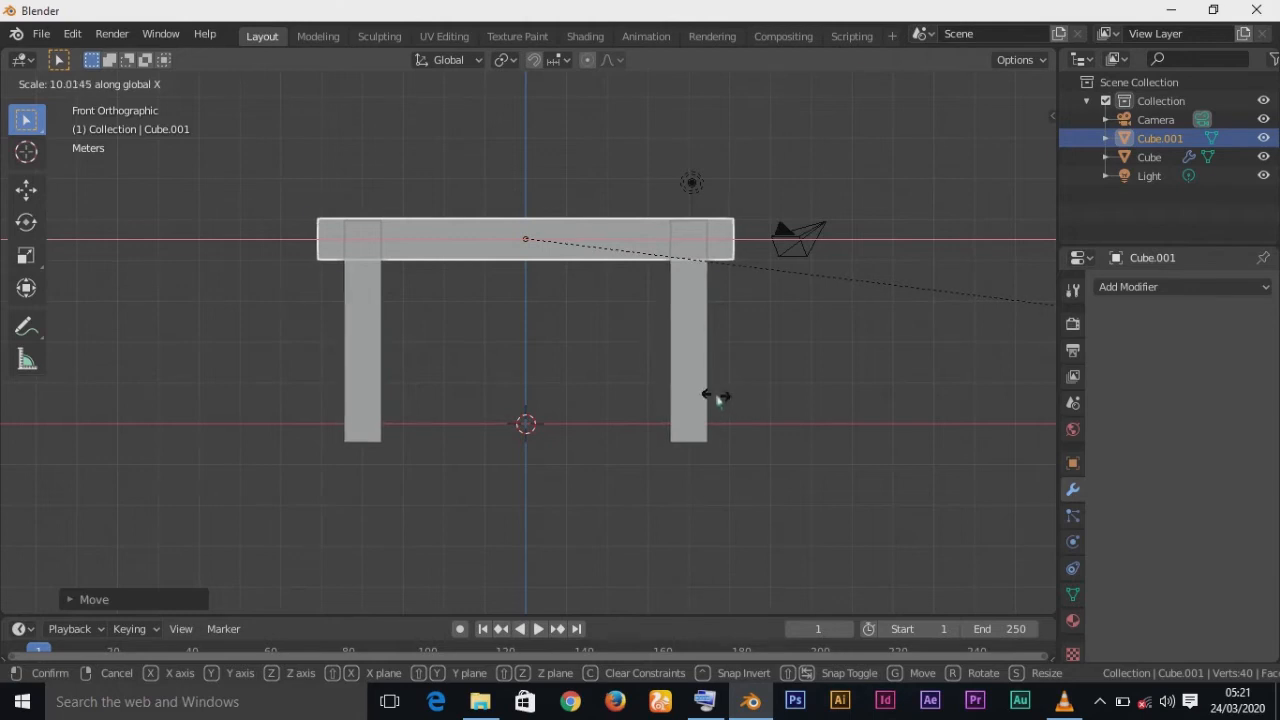
{"action": "left_click", "coordinate": [718, 400]}
{"action": "key", "text": "s"}
{"action": "key", "text": "z"}
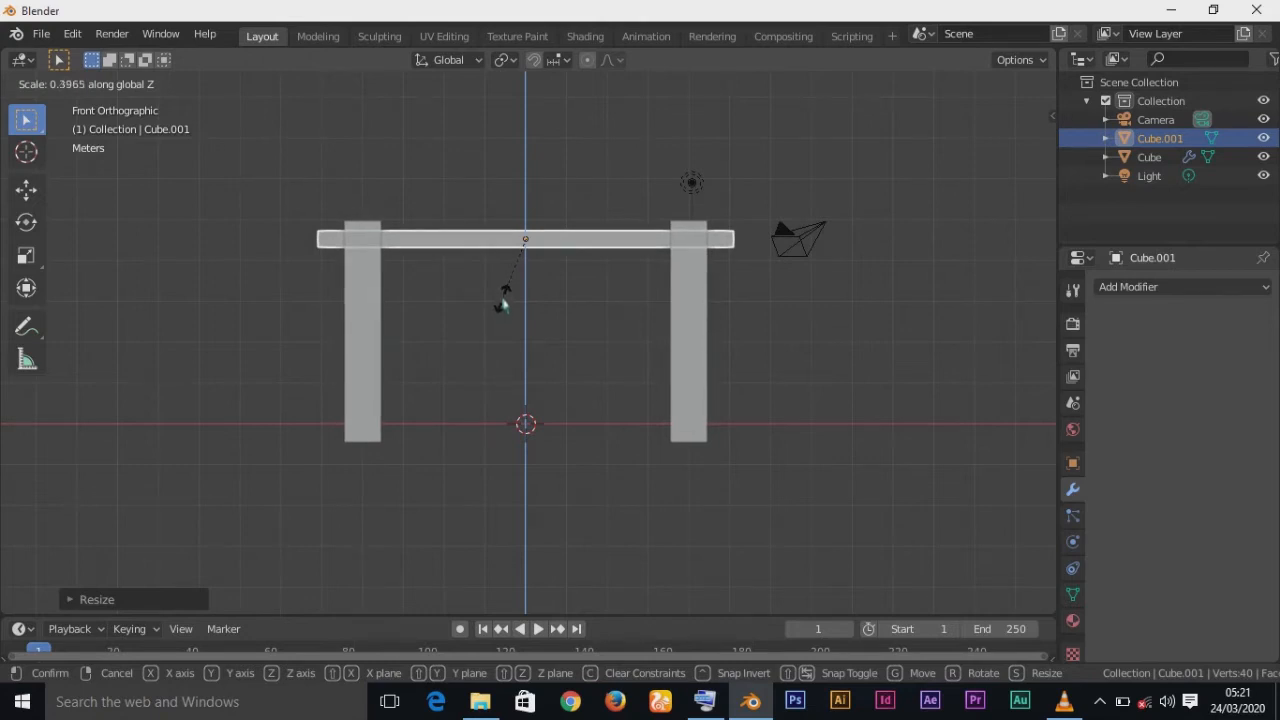
{"action": "left_click", "coordinate": [505, 300]}
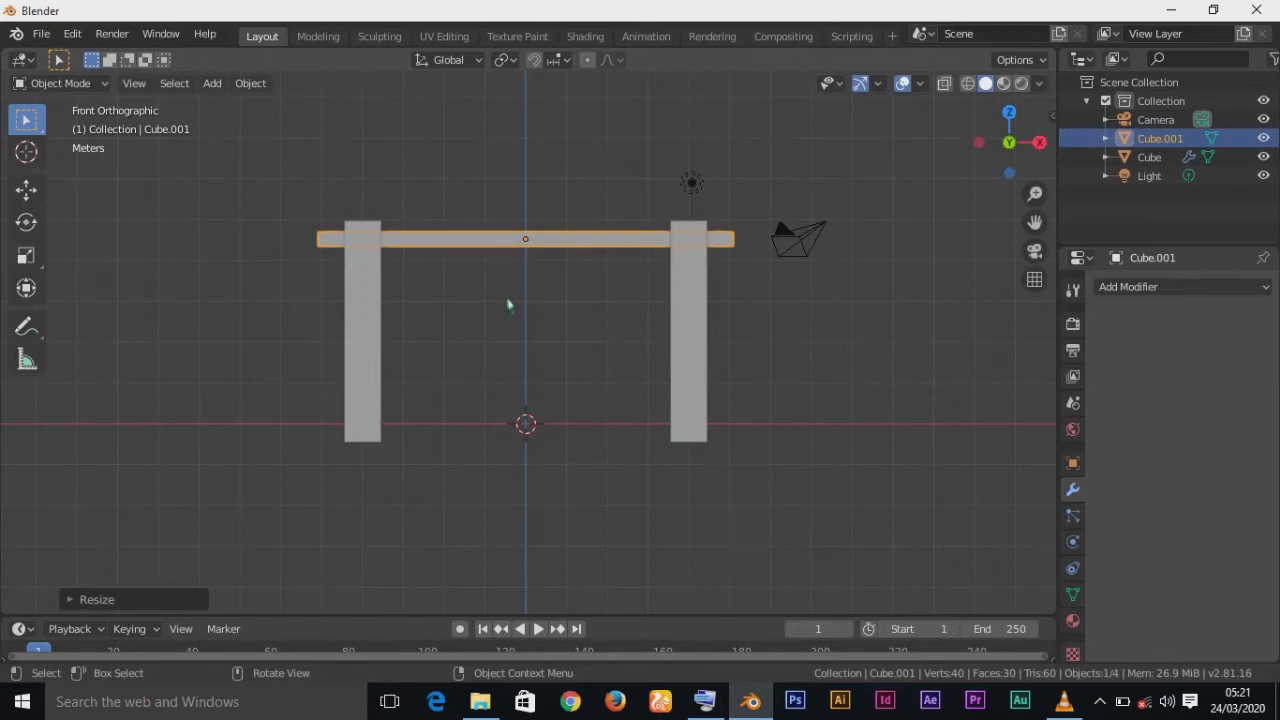
Step: Raise the tabletop slab about 0.3 m along Z so it covers the tops of the legs
{"action": "key", "text": "g"}
{"action": "key", "text": "z"}
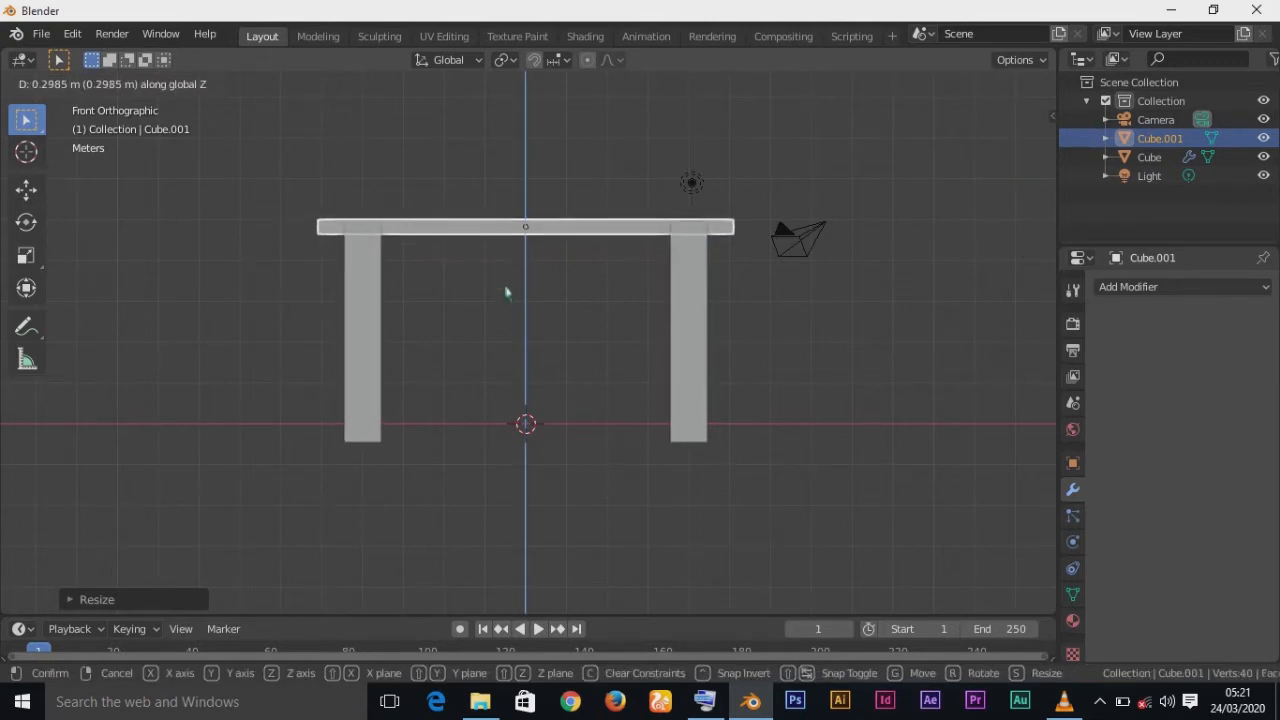
{"action": "left_click", "coordinate": [506, 290]}
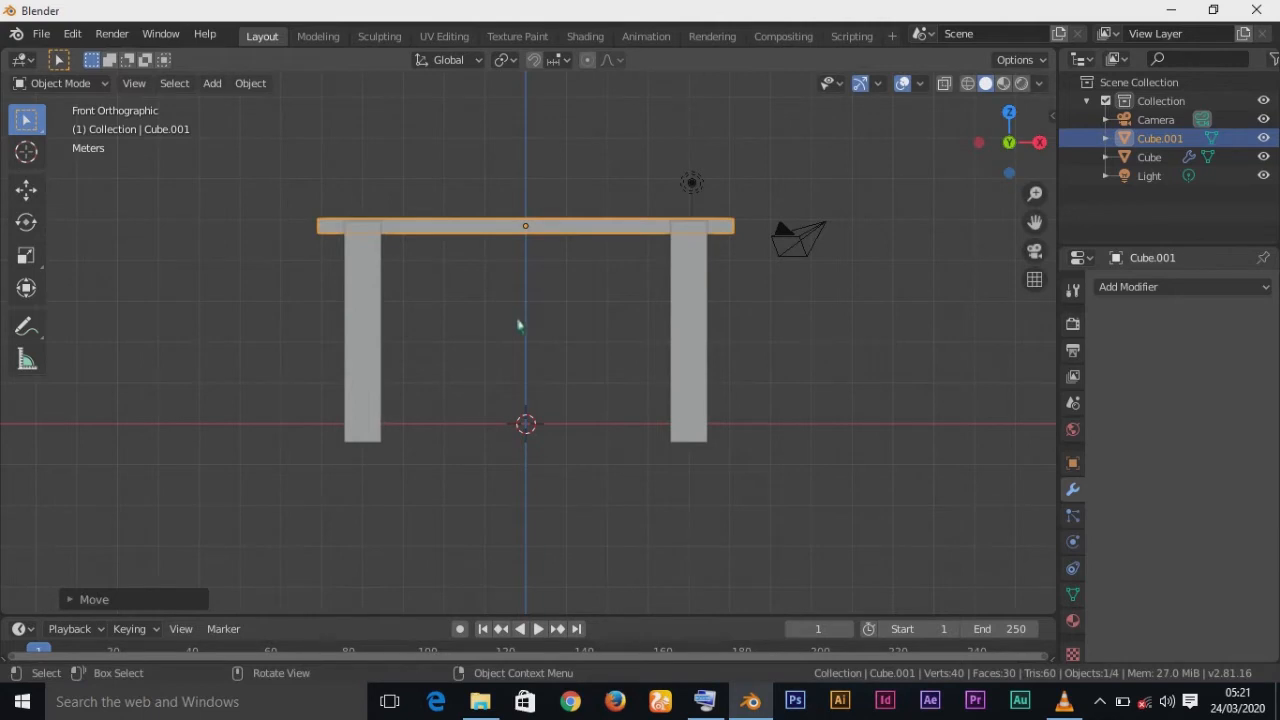
Step: Widen the tabletop along Y in the top view until it covers all four legs
{"action": "key", "text": "KP_7"}
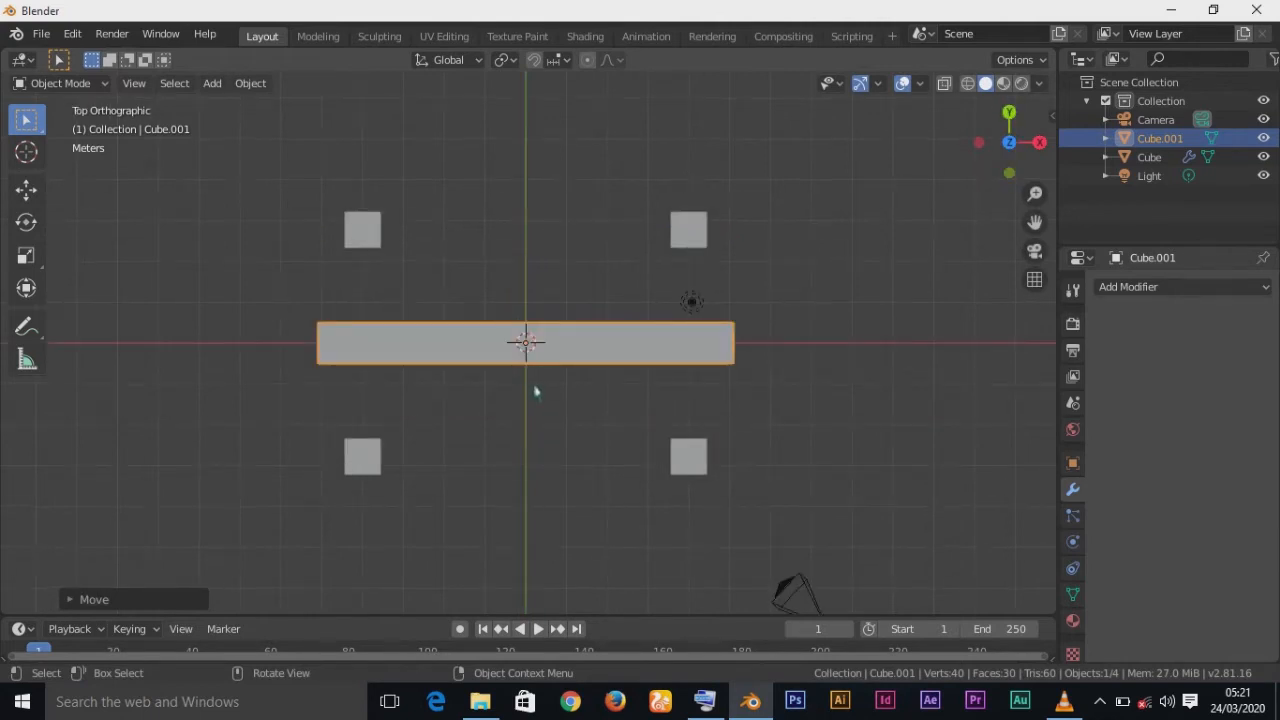
{"action": "key", "text": "s"}
{"action": "key", "text": "y"}
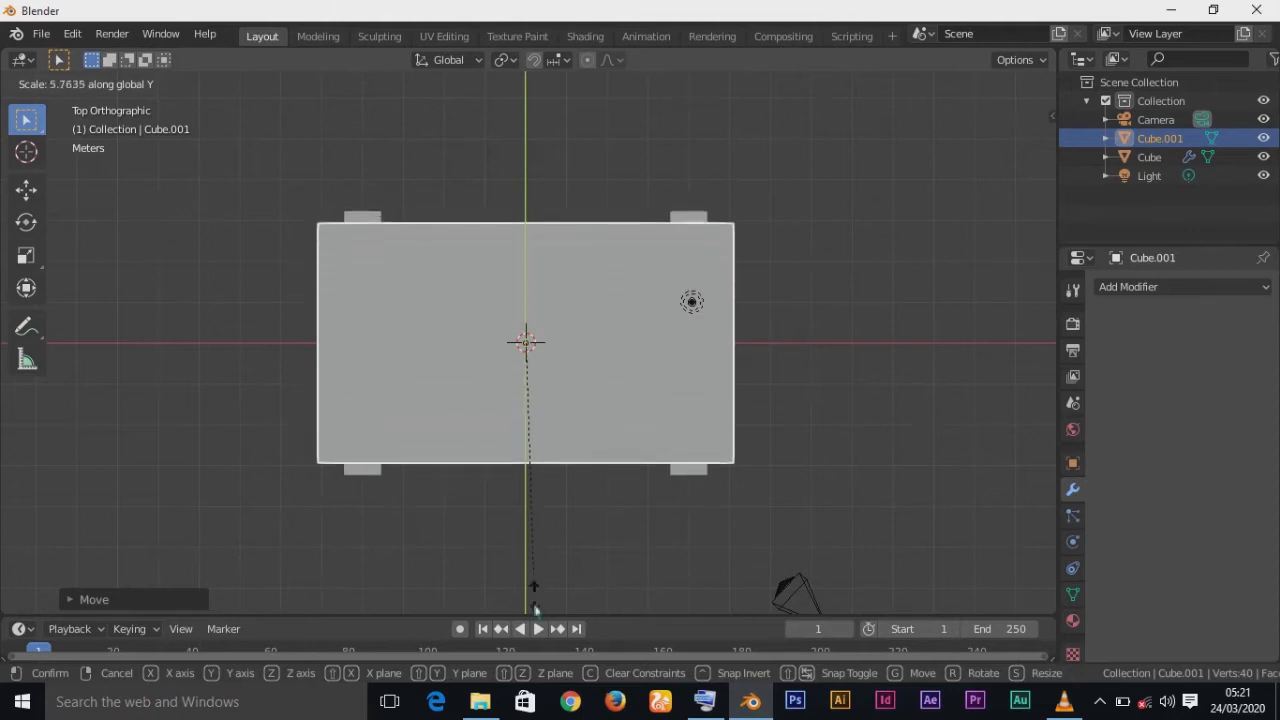
{"action": "left_click", "coordinate": [539, 97]}
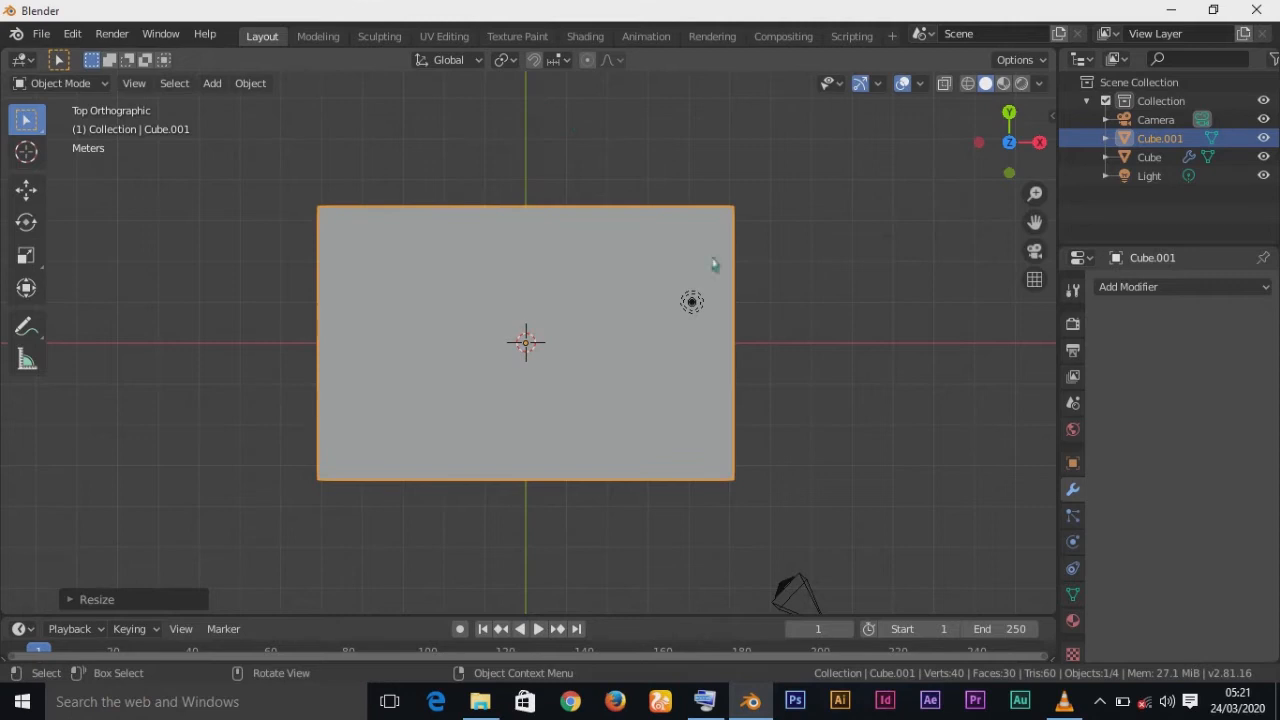
{"action": "middle_click_drag", "start_coordinate": [876, 468], "coordinate": [635, 292]}
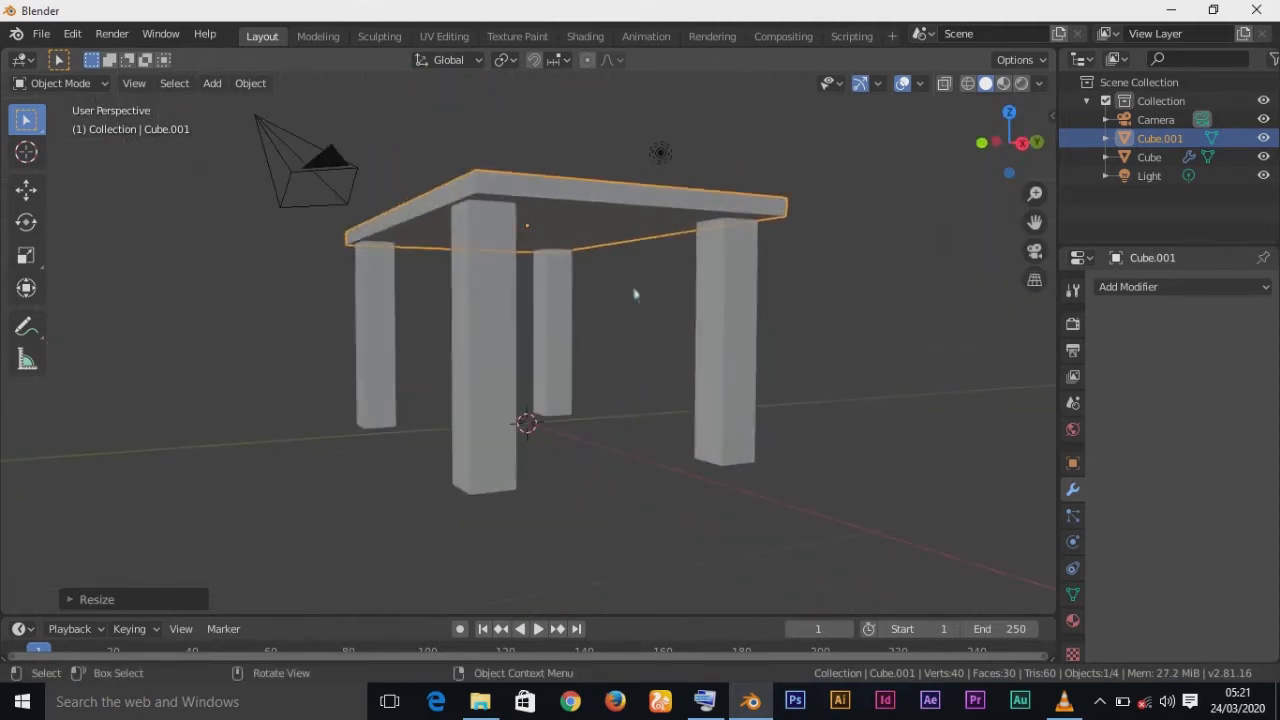
Step: Scale the tabletop by about 1.15 along Y in the right view so it overhangs the legs further
{"action": "key", "text": "KP_3"}
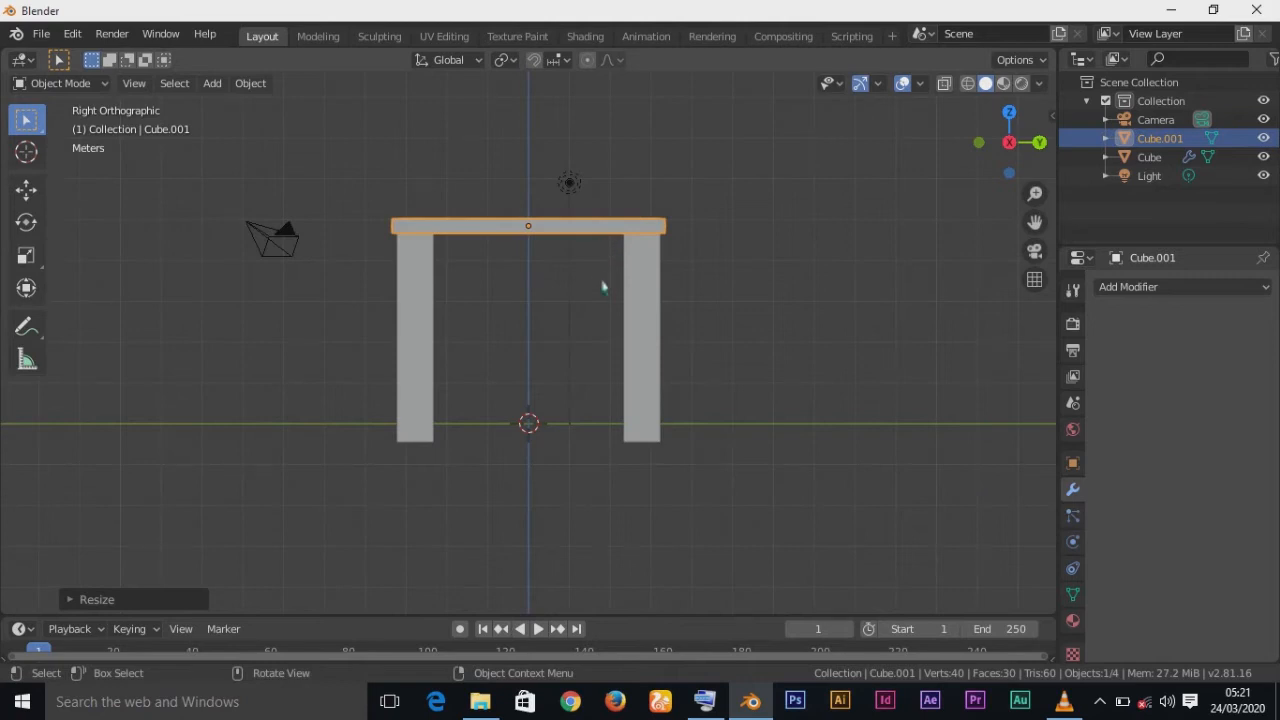
{"action": "key", "text": "s"}
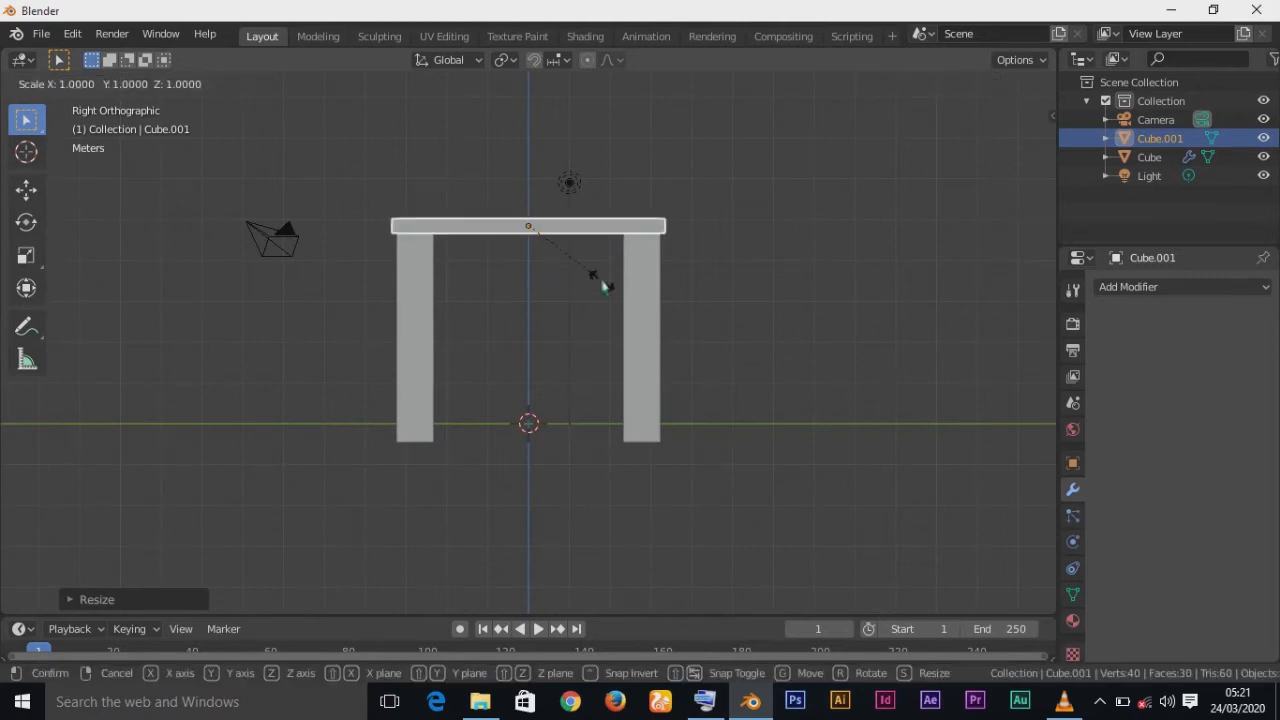
{"action": "key", "text": "y"}
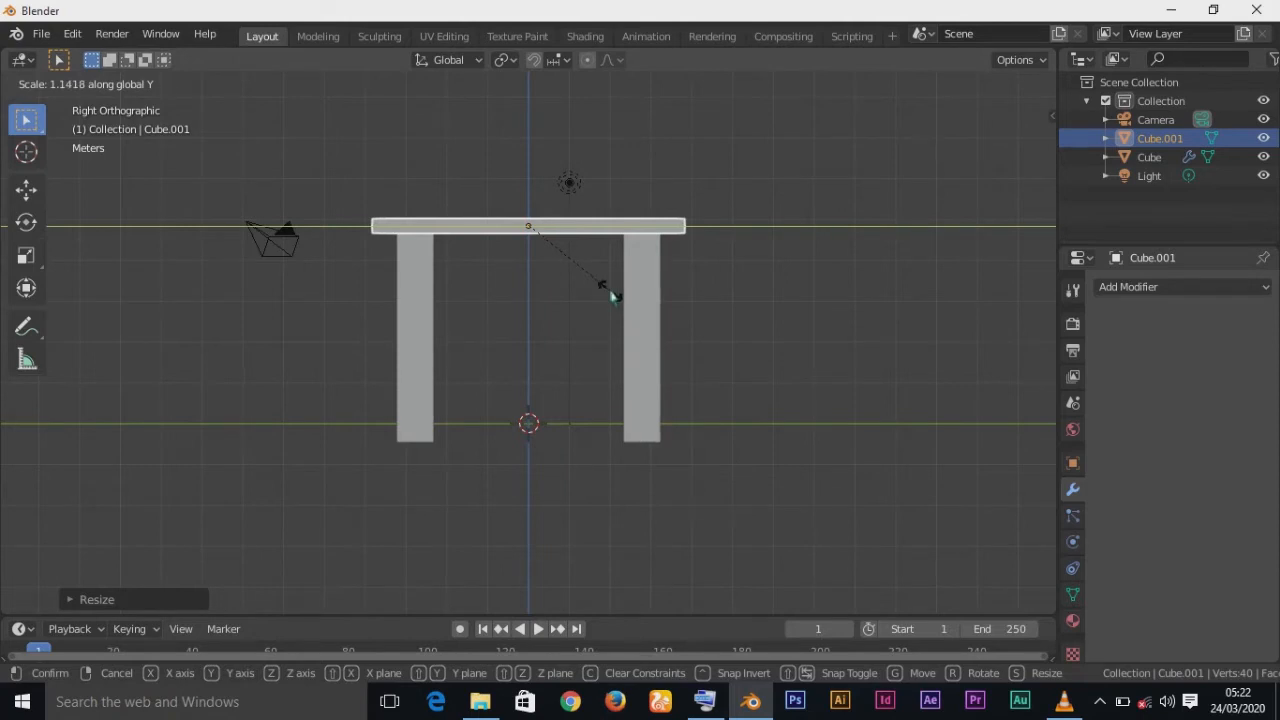
{"action": "left_click", "coordinate": [614, 296]}
{"action": "middle_click_drag", "start_coordinate": [596, 307], "coordinate": [752, 363]}
Step: Select the tabletop and legs together and raise them about 0.46 m along Z so the feet rest on the ground line
{"action": "key", "text": "KP_1"}
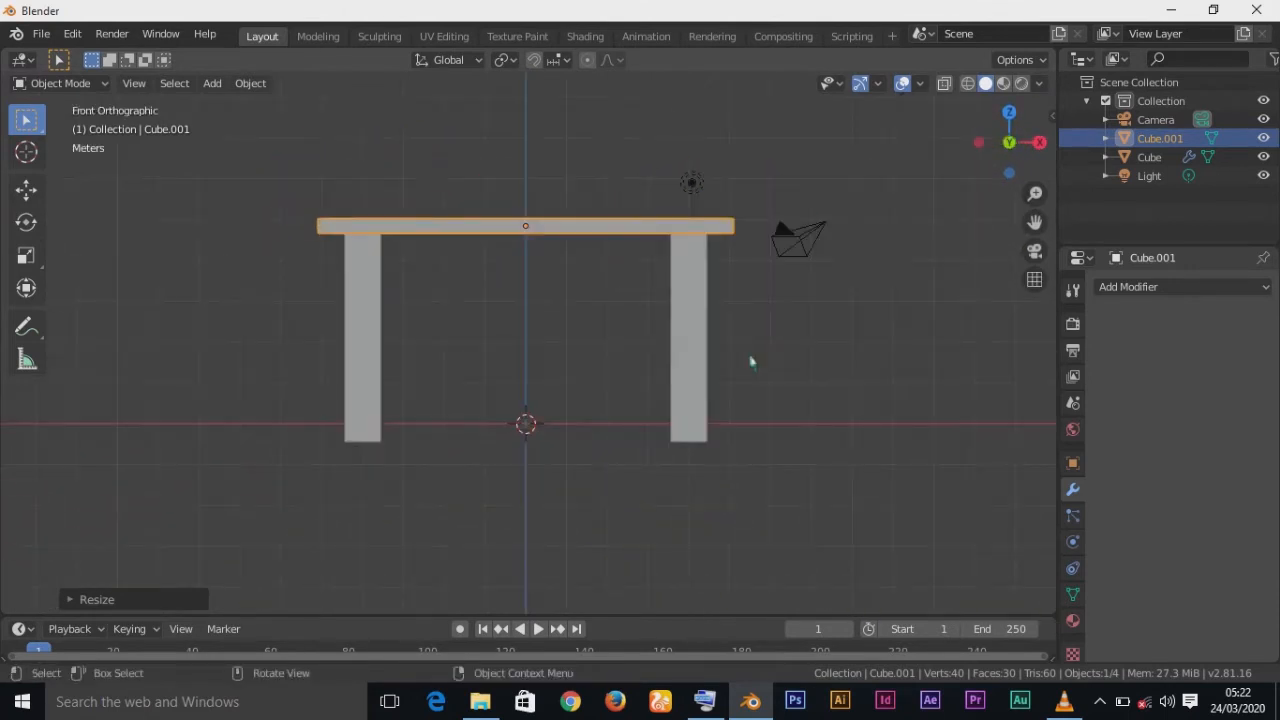
{"action": "left_click", "coordinate": [697, 389], "text": "shift"}
{"action": "key", "text": "g"}
{"action": "key", "text": "z"}
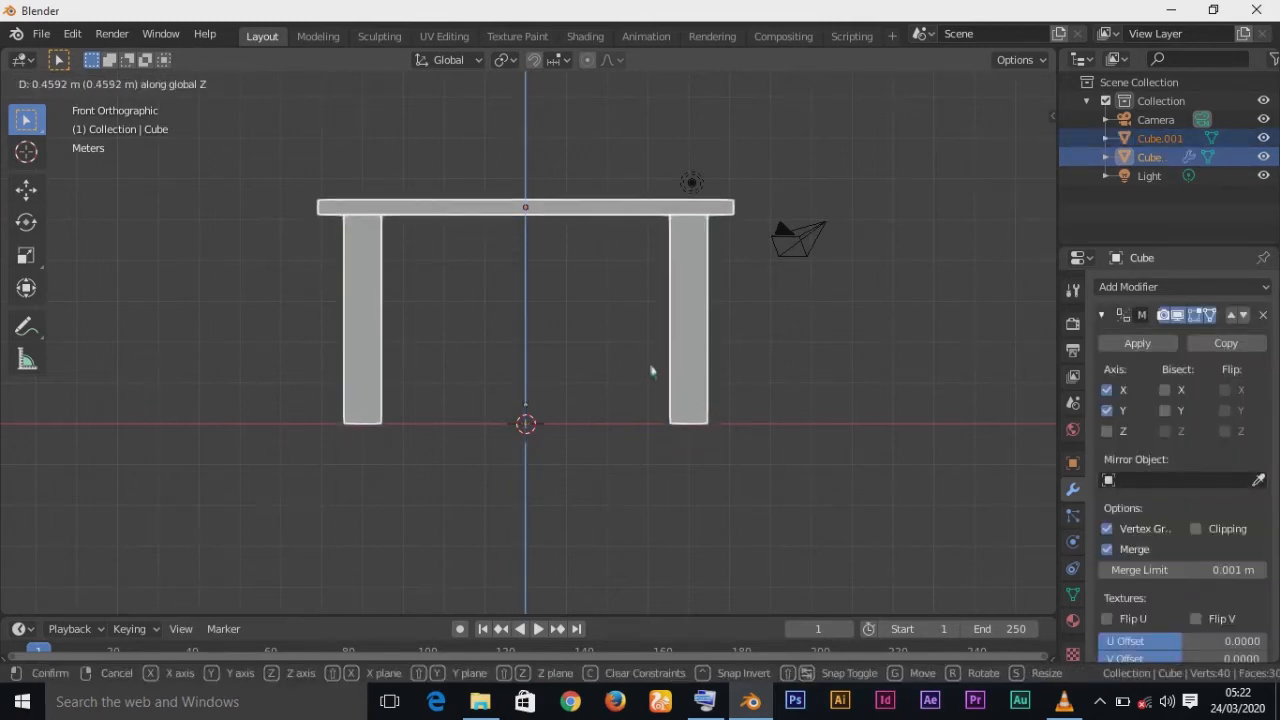
{"action": "left_click", "coordinate": [650, 370]}
Step: Save the scene in the Documents folder as Modeling_a_Table.blend
{"action": "key", "text": "ctrl+s"}
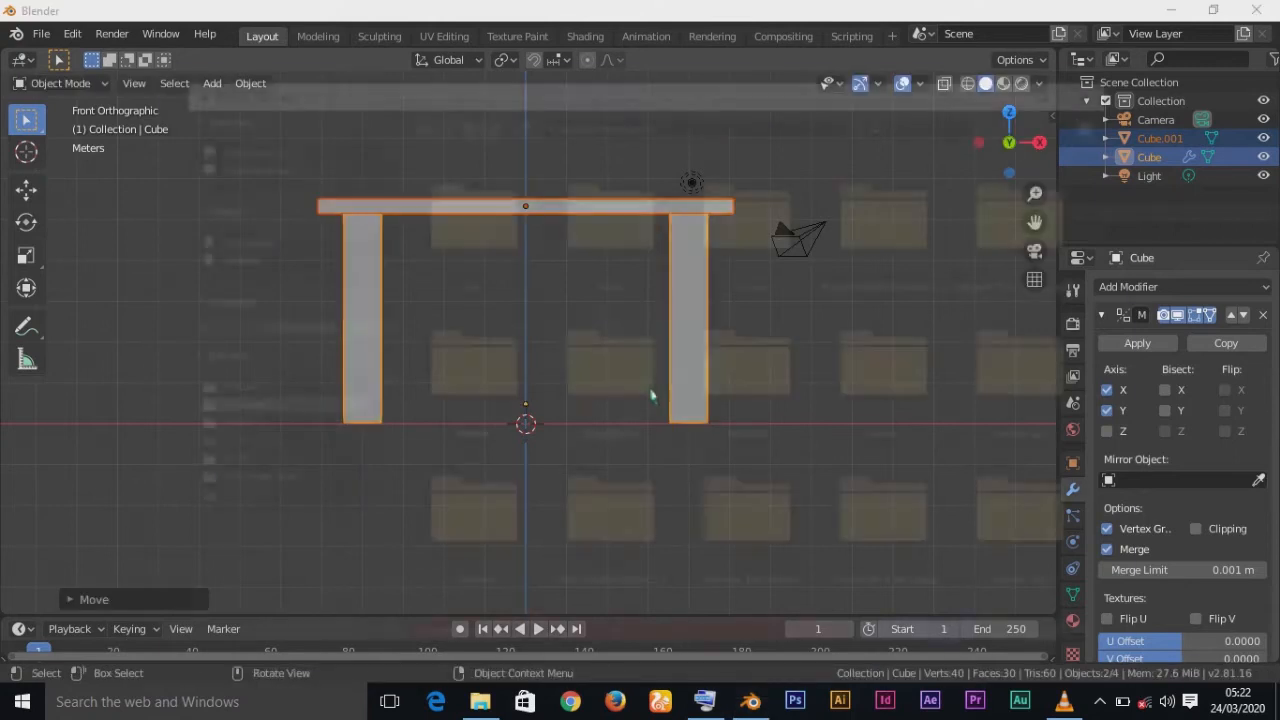
{"action": "left_click", "coordinate": [441, 644]}
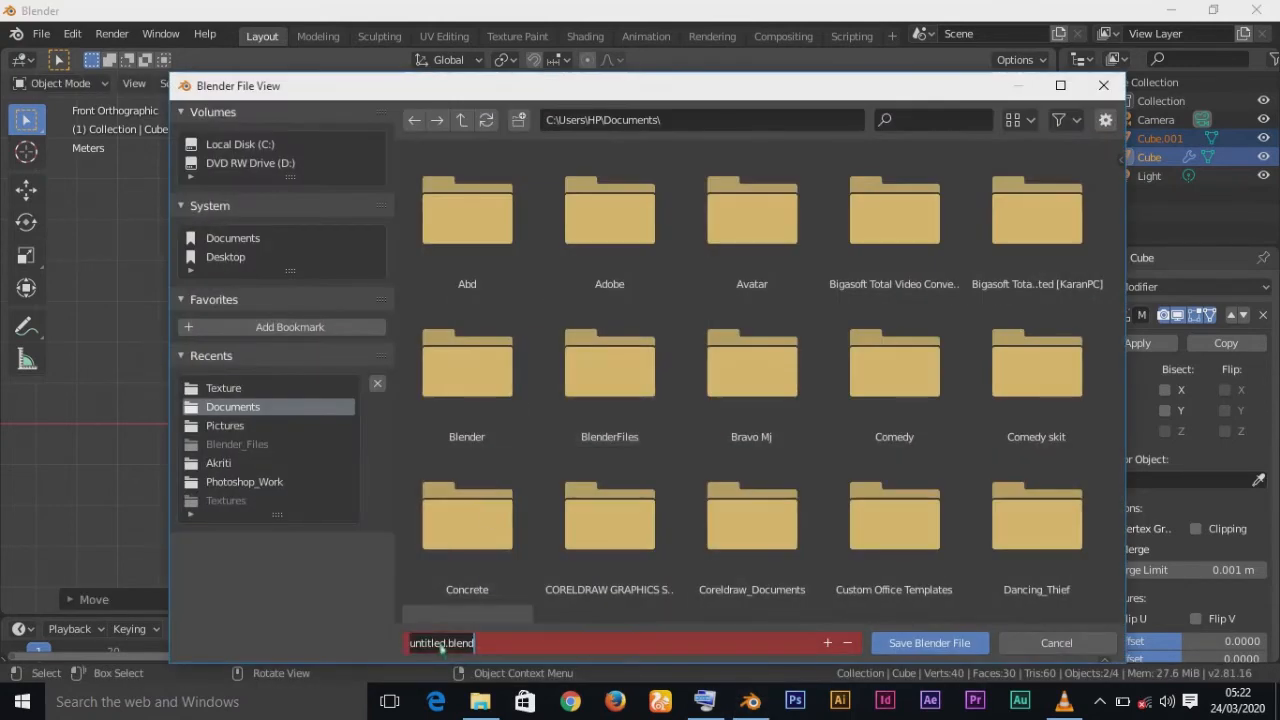
{"action": "left_click_drag", "start_coordinate": [447, 648], "coordinate": [395, 648]}
{"action": "type", "text": "How"}
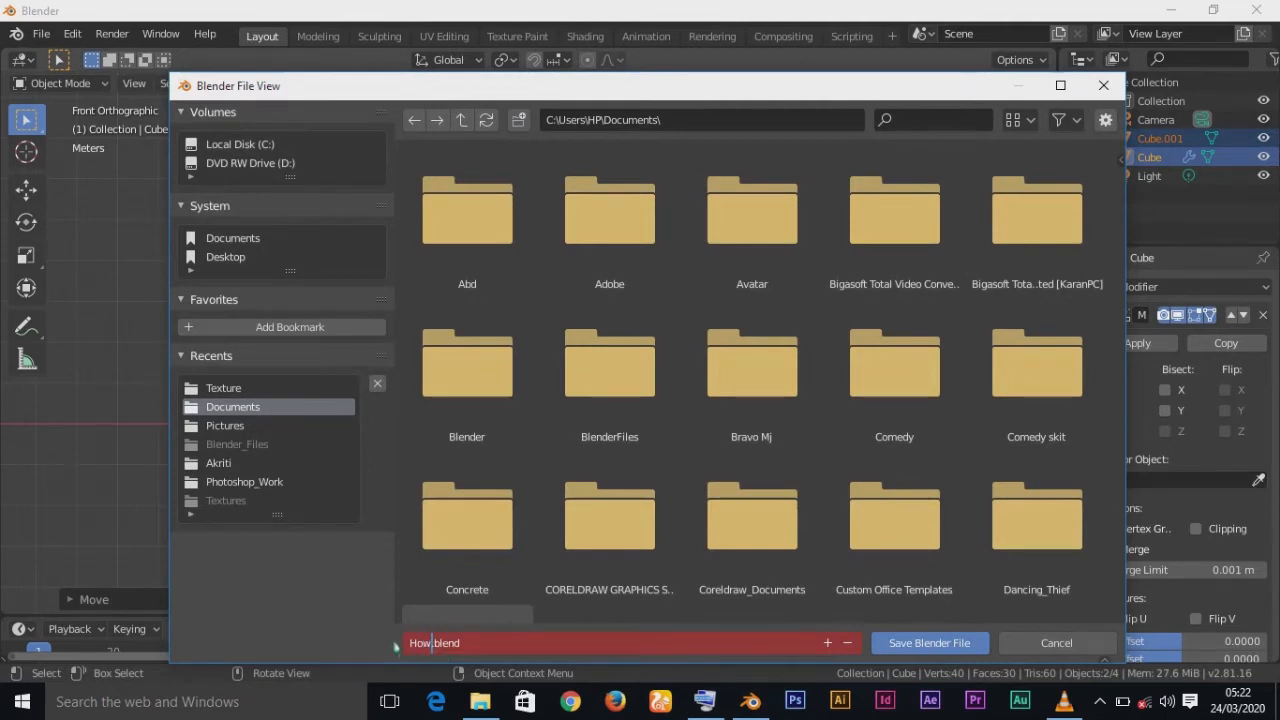
{"action": "key", "text": "BackSpace"}
{"action": "key", "text": "BackSpace"}
{"action": "key", "text": "BackSpace"}
{"action": "type", "text": "Model"}
{"action": "type", "text": "ing_a_"}
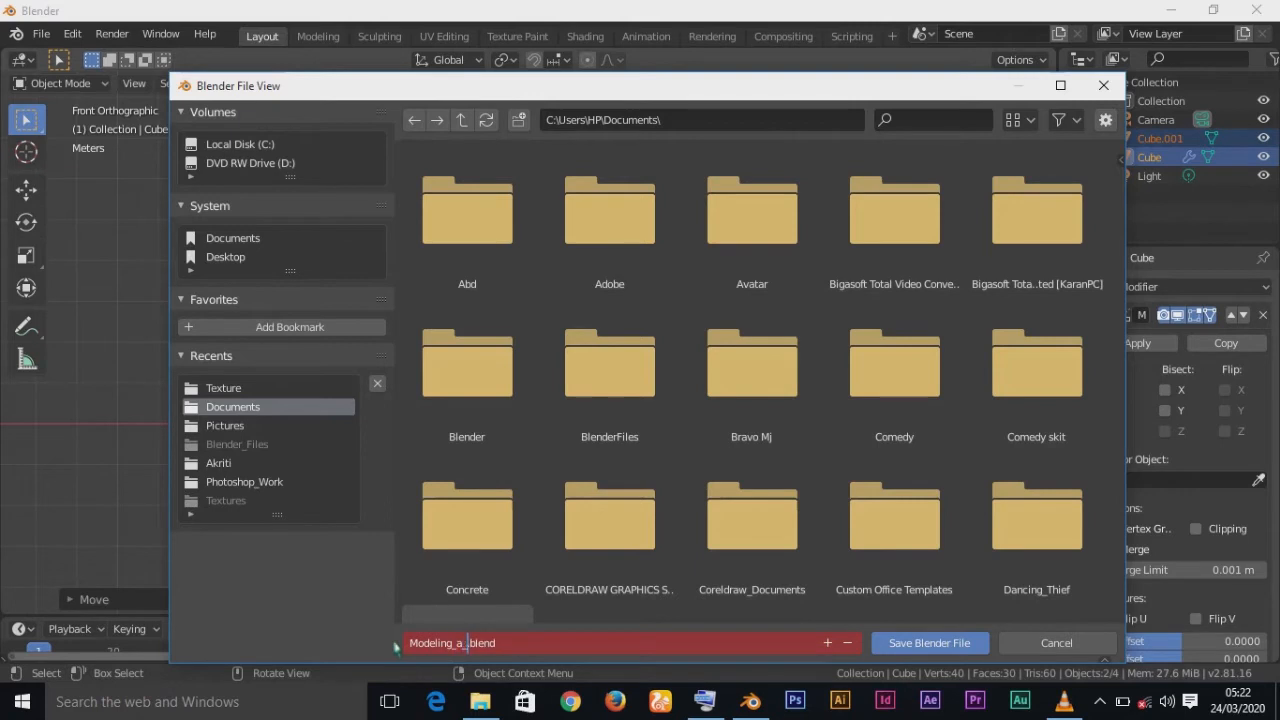
{"action": "type", "text": "Table"}
{"action": "key", "text": "Return"}
{"action": "key", "text": "Return"}
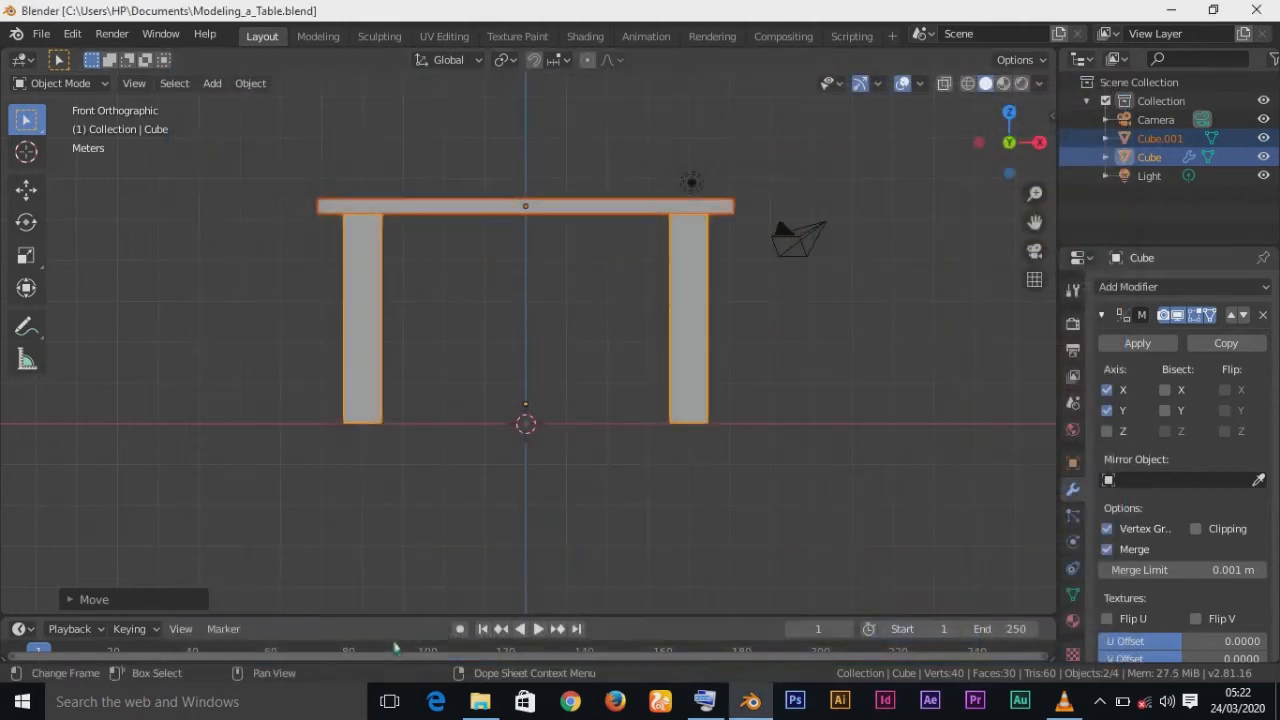
Step: Enter Edit Mode on the table legs object and select its entire mesh
{"action": "left_click", "coordinate": [610, 208]}
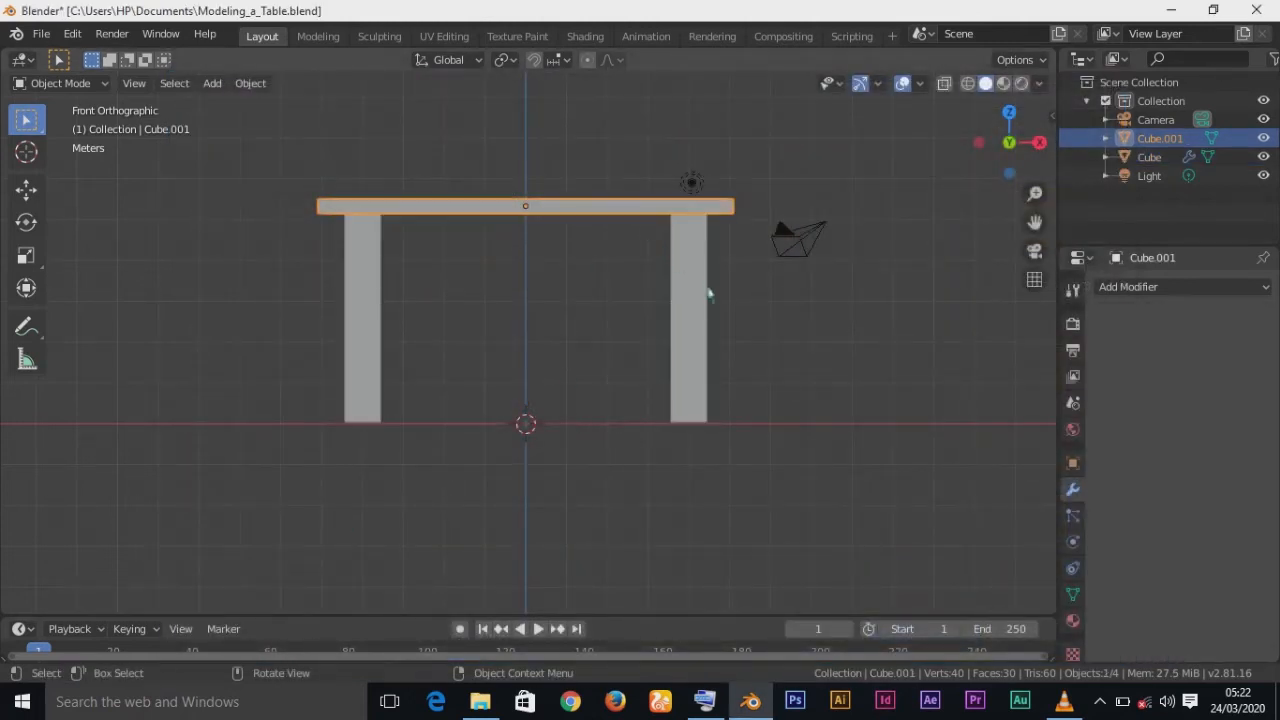
{"action": "left_click", "coordinate": [706, 300]}
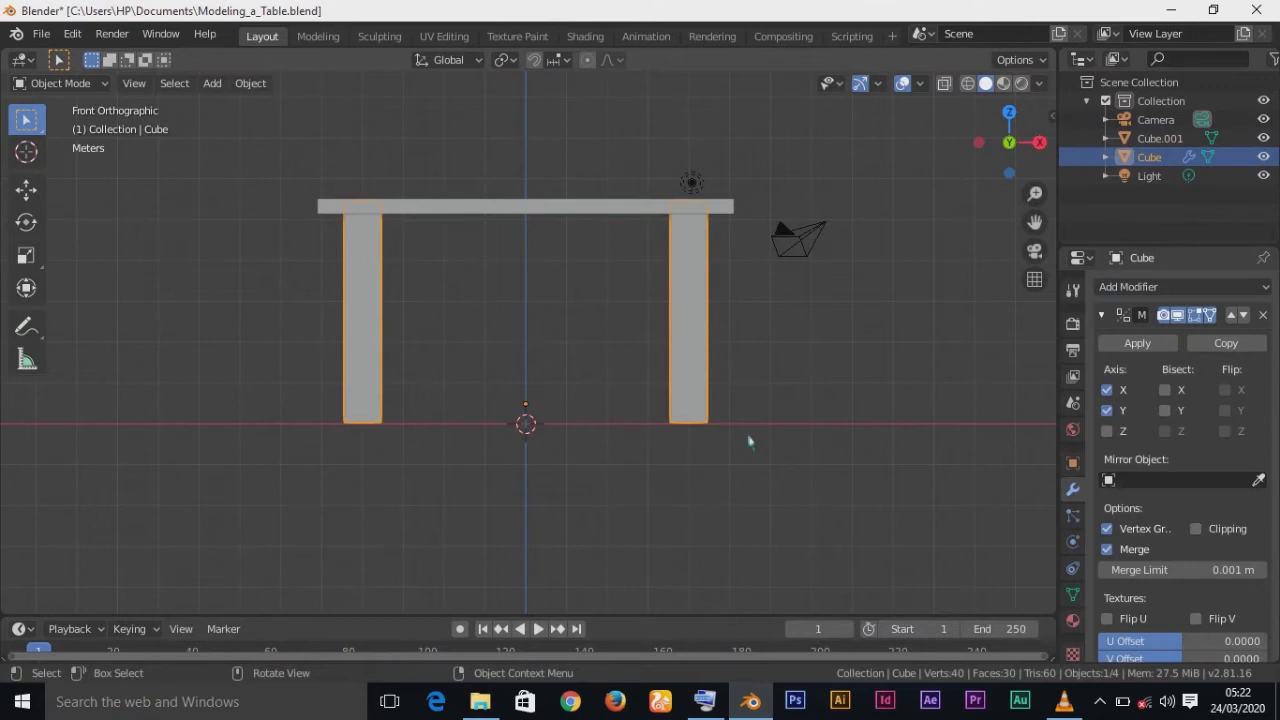
{"action": "key", "text": "s"}
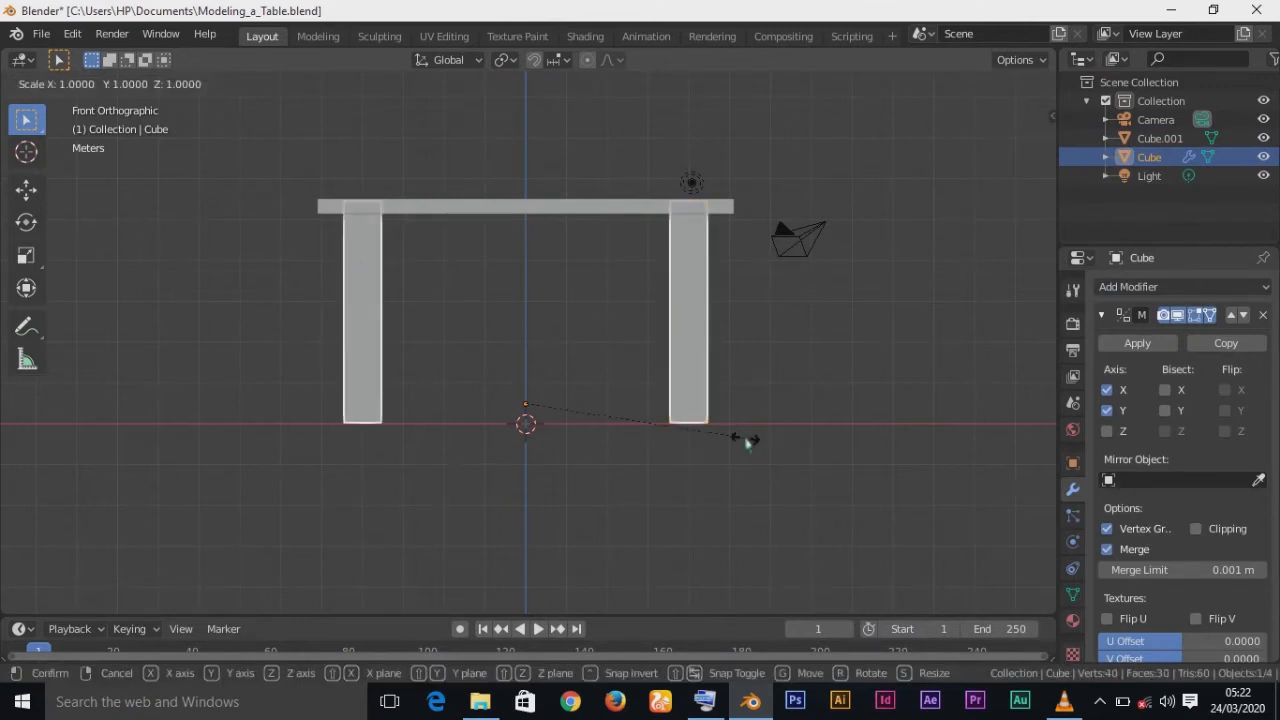
{"action": "left_click", "coordinate": [723, 431]}
{"action": "key", "text": "Tab"}
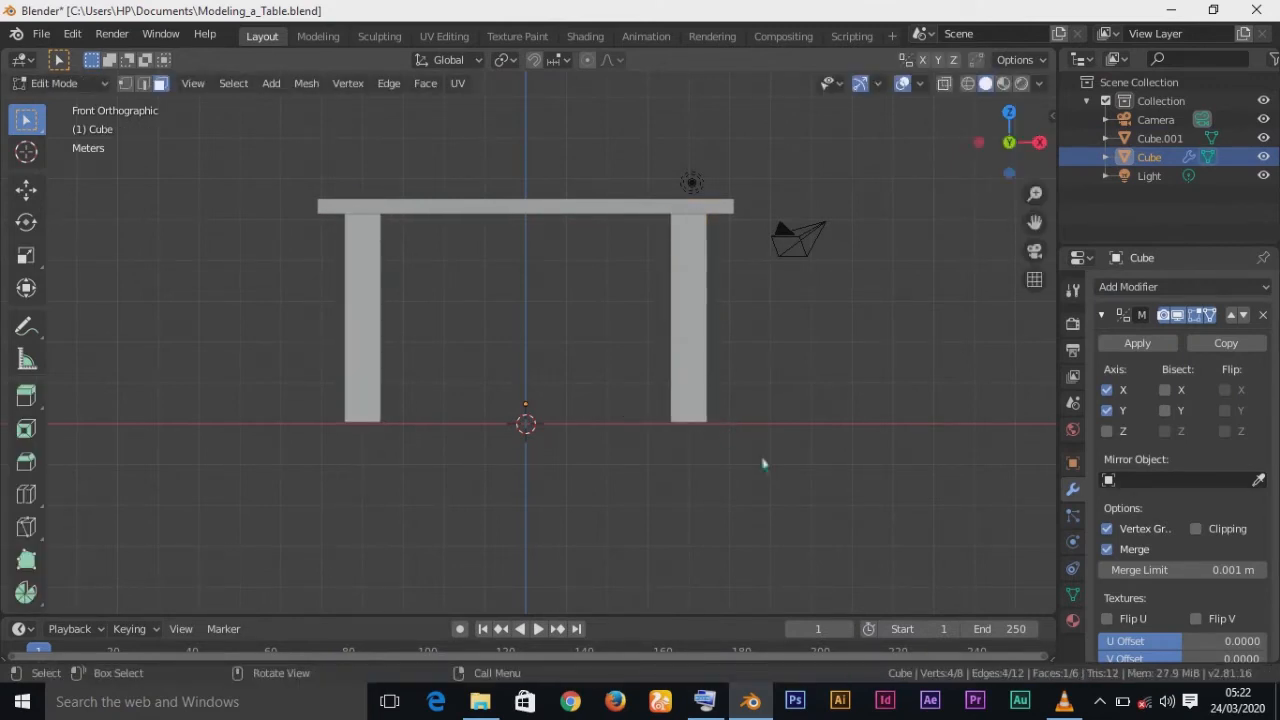
{"action": "middle_click_drag", "start_coordinate": [803, 451], "coordinate": [772, 500]}
{"action": "key", "text": "a"}
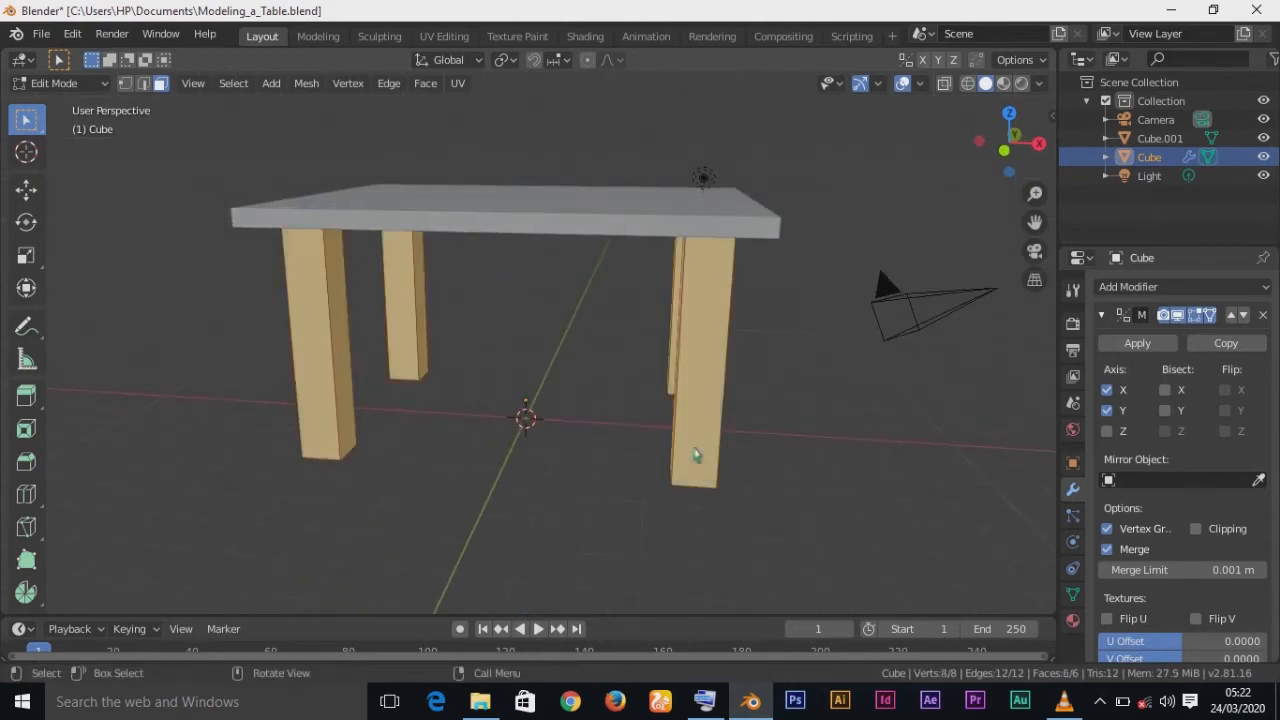
{"action": "key", "text": "s"}
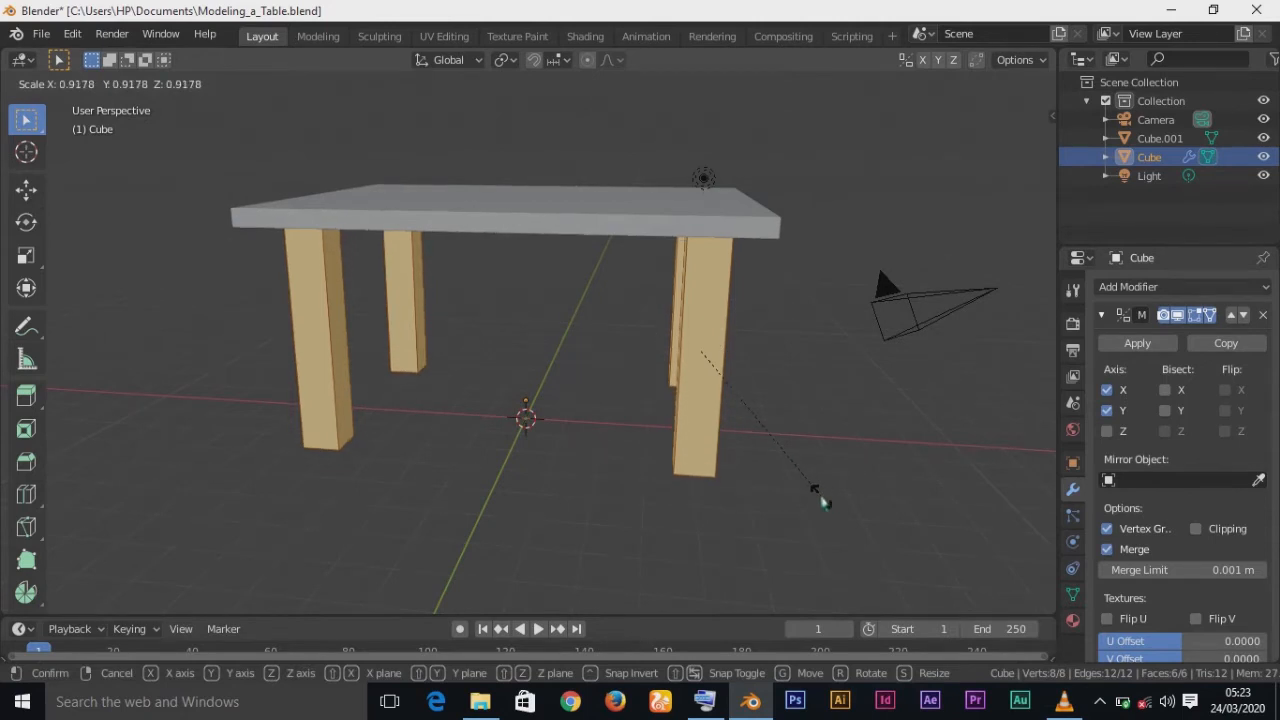
{"action": "key", "text": "Escape"}
{"action": "key", "text": "KP_1"}
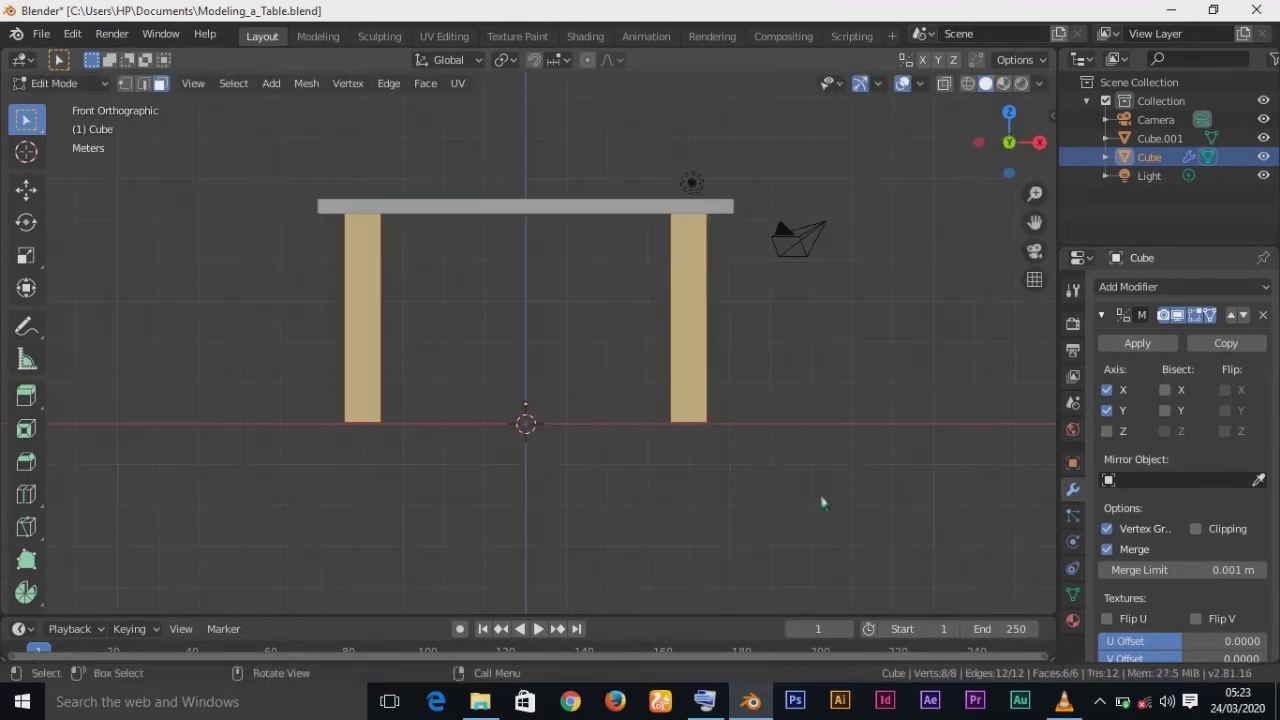
{"action": "key", "text": "s"}
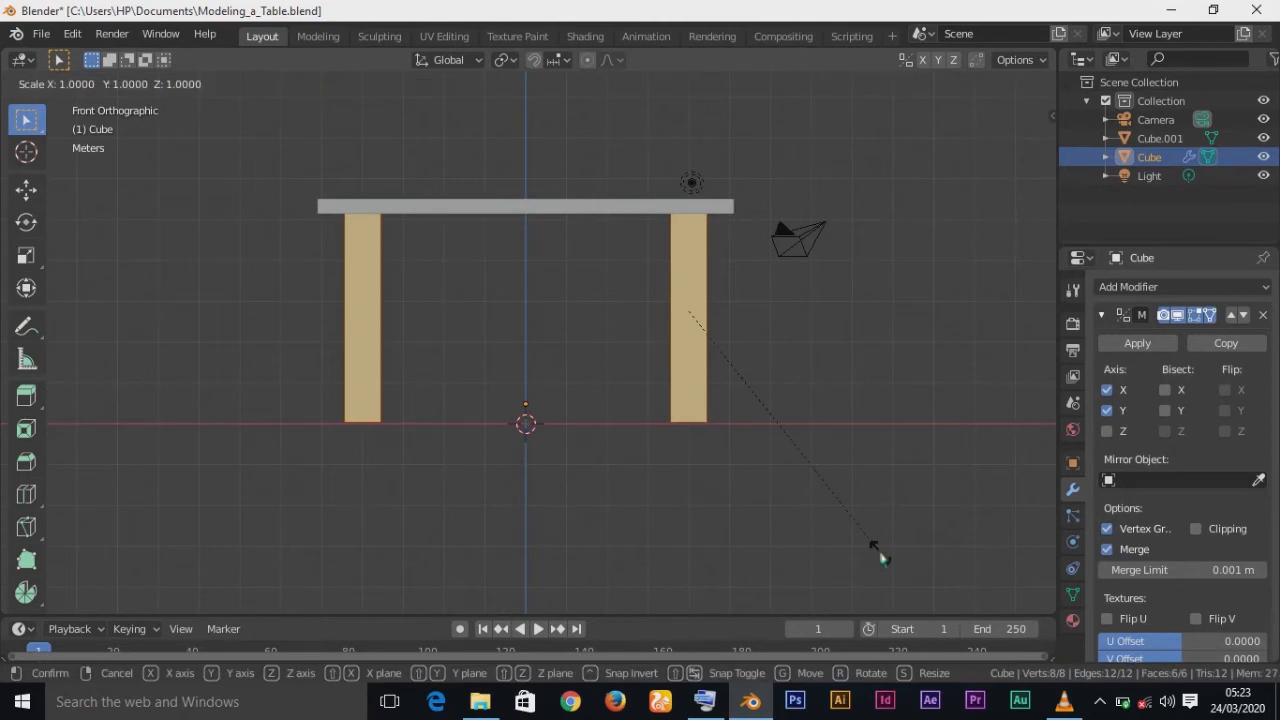
{"action": "key", "text": "Escape"}
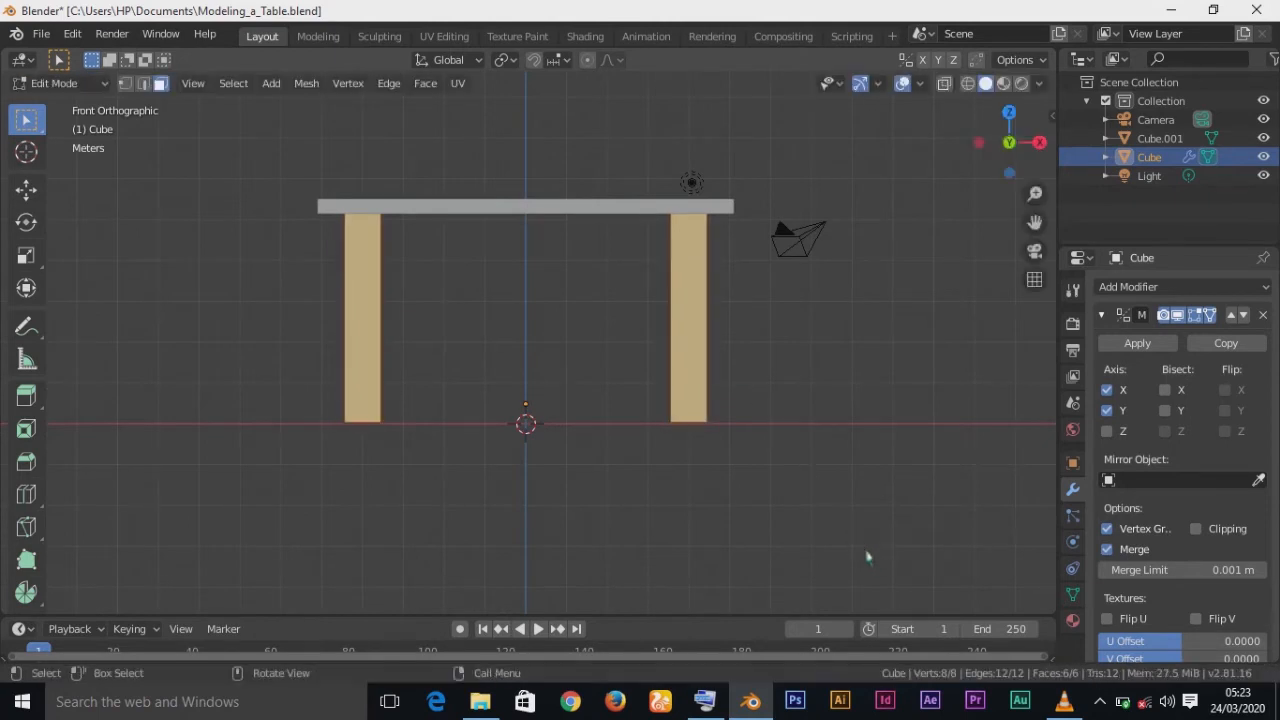
Step: Thin the legs by scaling their mesh to about 0.88 along X and slightly narrower along Y
{"action": "key", "text": "s"}
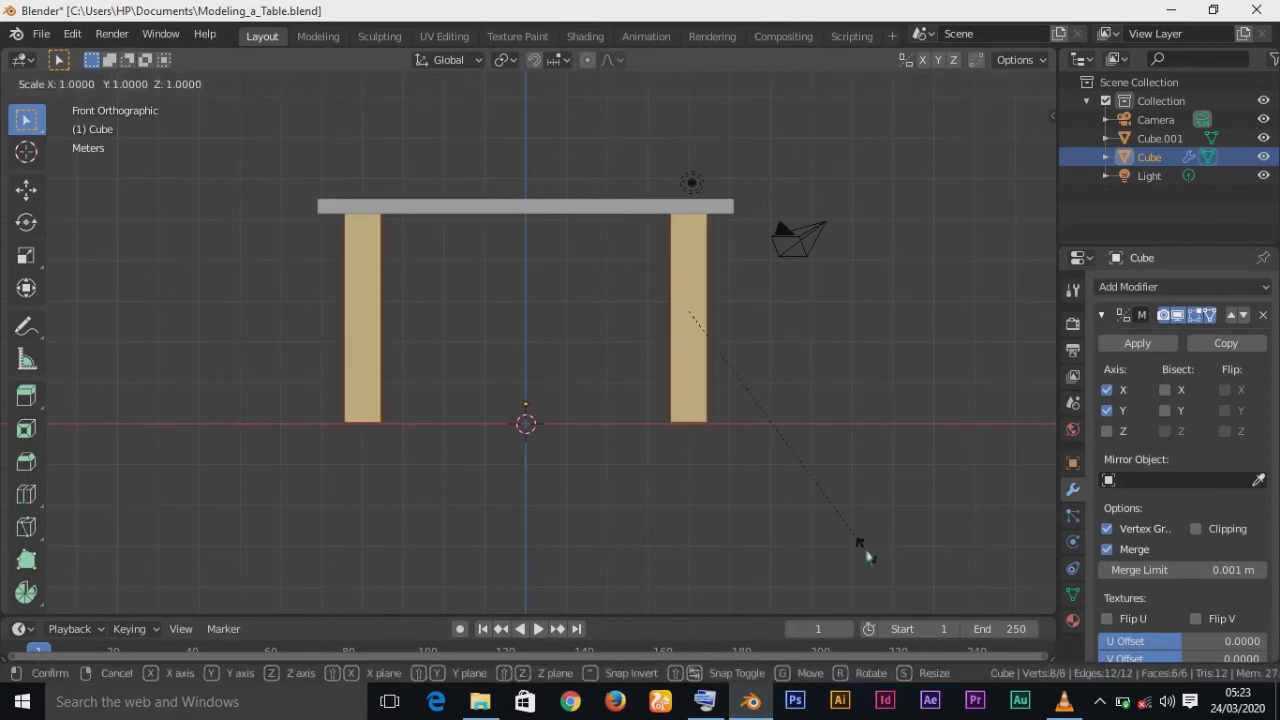
{"action": "key", "text": "x"}
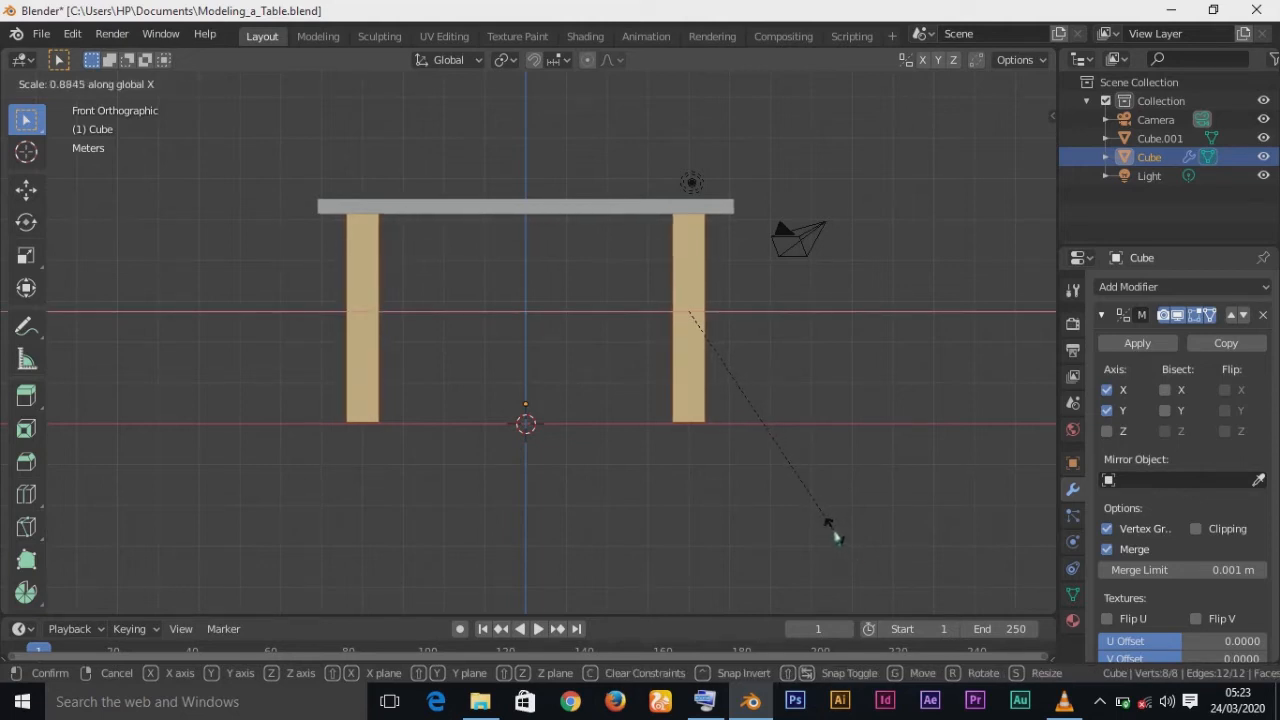
{"action": "left_click", "coordinate": [828, 534]}
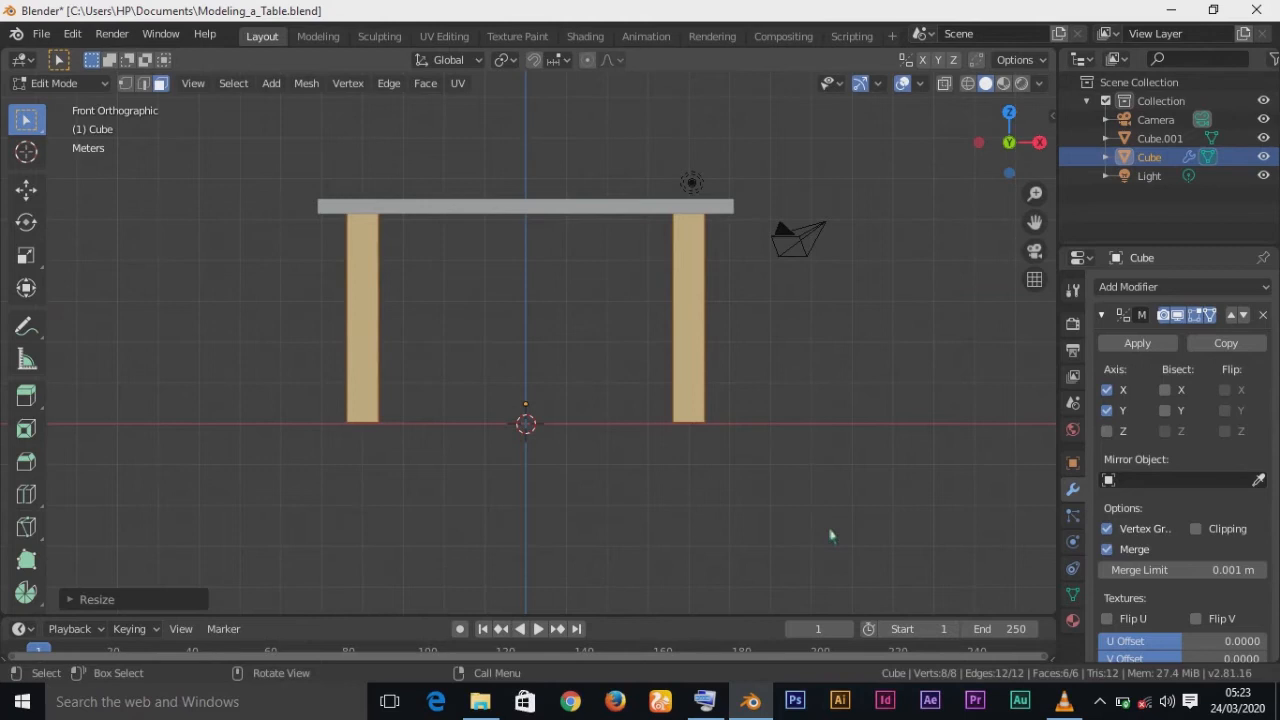
{"action": "key", "text": "KP_3"}
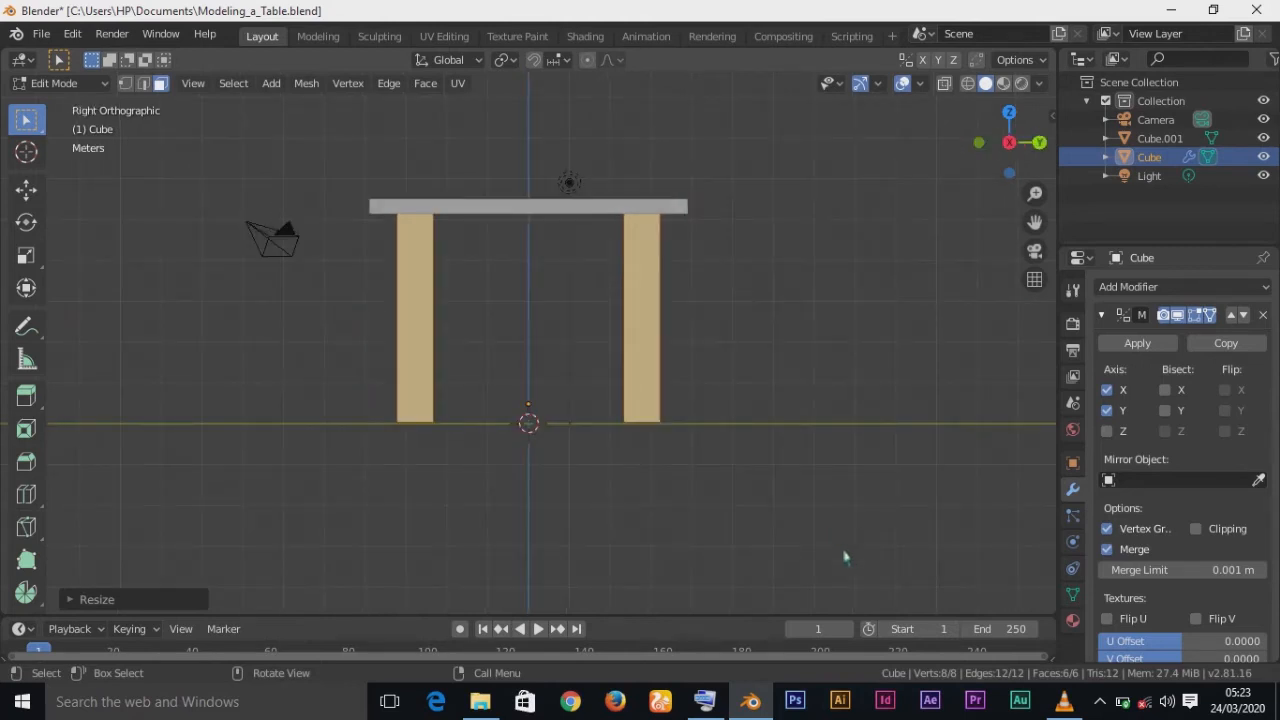
{"action": "key", "text": "s"}
{"action": "key", "text": "y"}
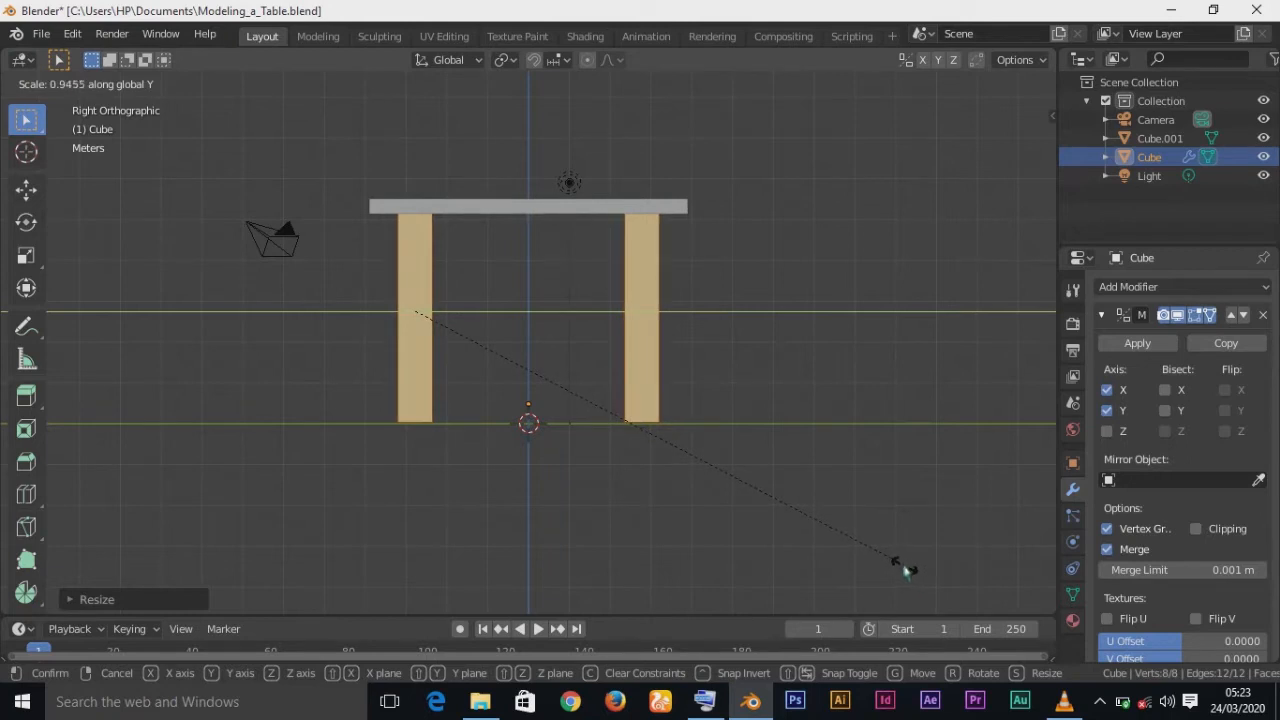
{"action": "left_click", "coordinate": [888, 560]}
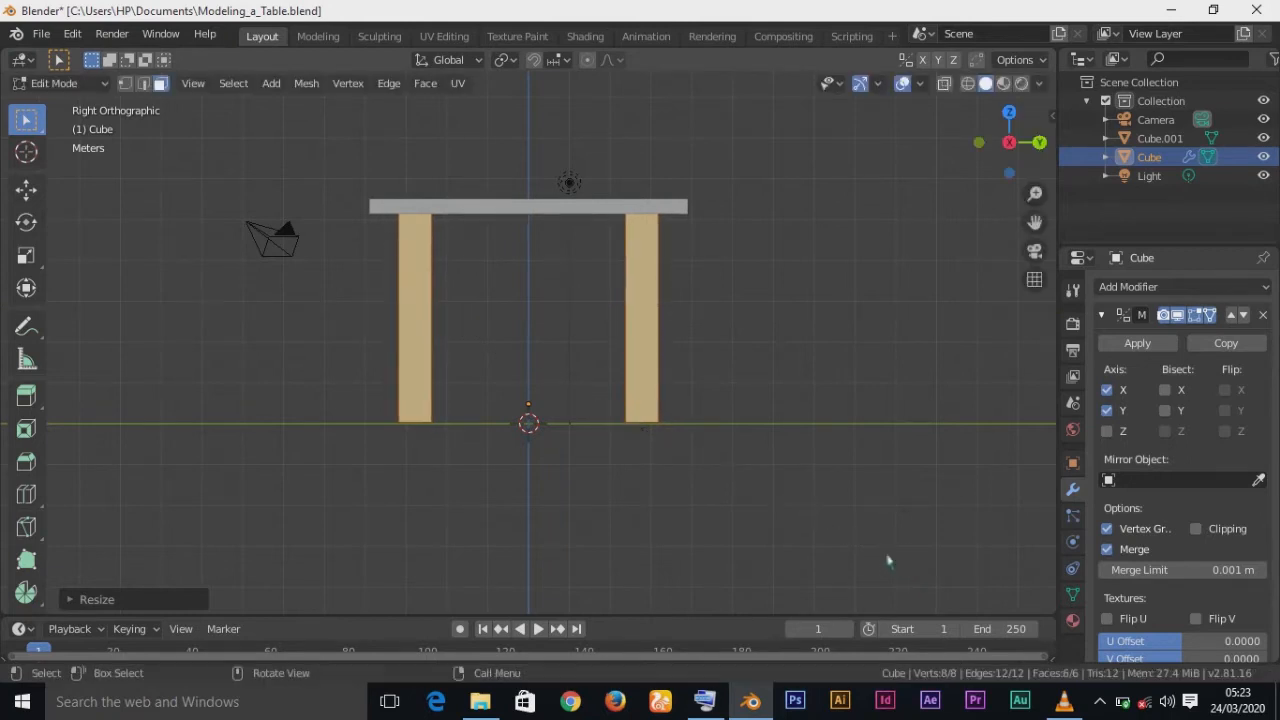
Step: Return the table legs object to Object Mode and save the scene from the front view
{"action": "key", "text": "KP_1"}
{"action": "mouse_move", "coordinate": [754, 537]}
{"action": "middle_mouse_down"}
{"action": "mouse_move", "coordinate": [711, 486]}
{"action": "mouse_move", "coordinate": [700, 522]}
{"action": "mouse_move", "coordinate": [723, 543]}
{"action": "mouse_move", "coordinate": [746, 541]}
{"action": "middle_mouse_up"}
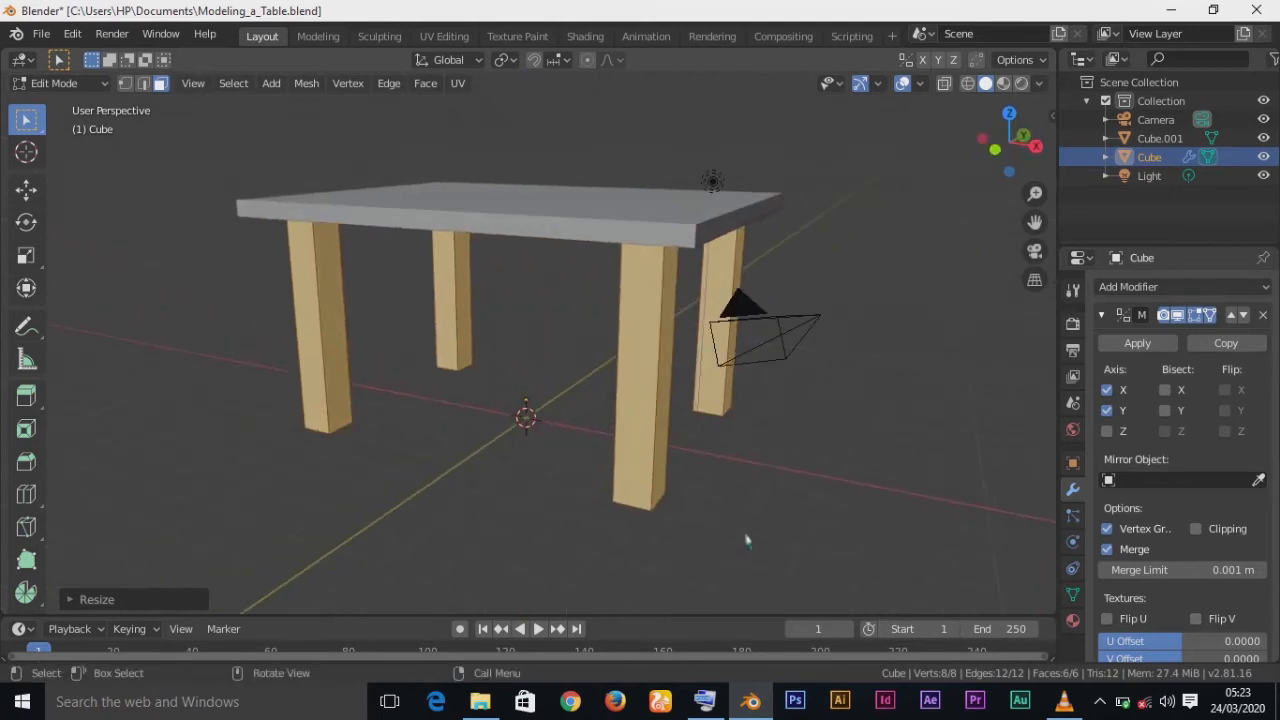
{"action": "key", "text": "Tab"}
{"action": "key", "text": "KP_1"}
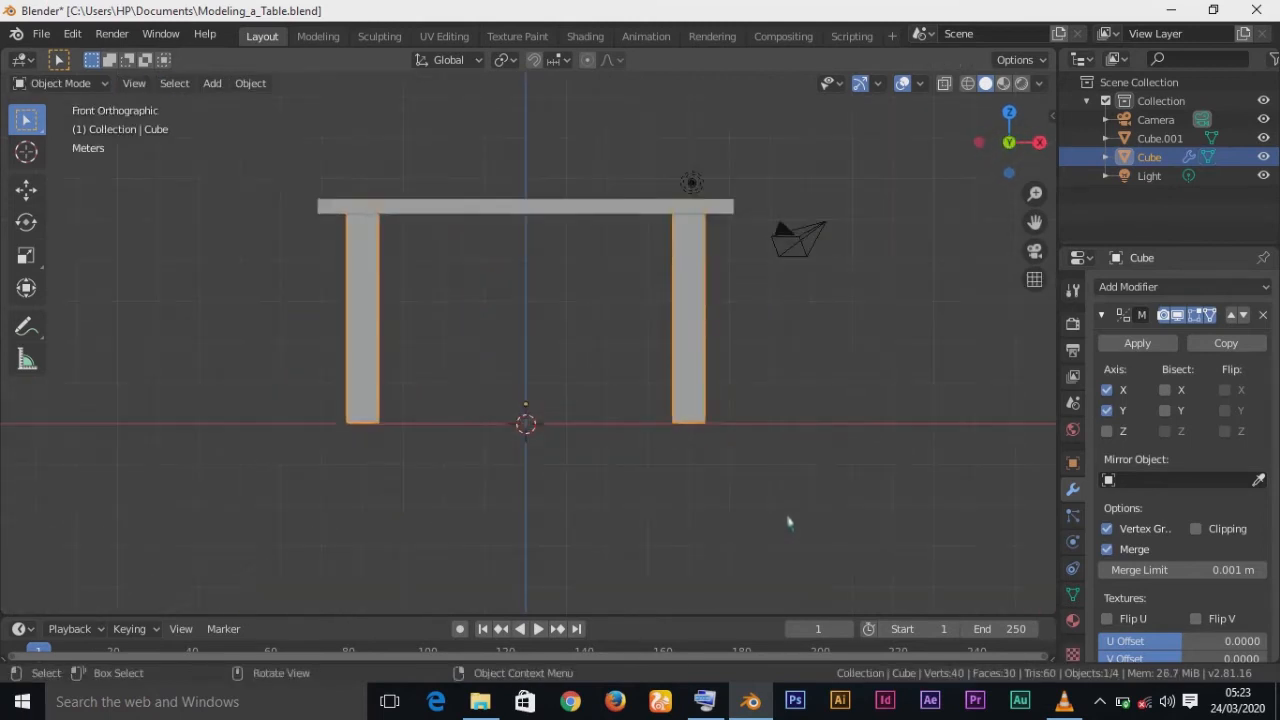
{"action": "key", "text": "ctrl+s"}
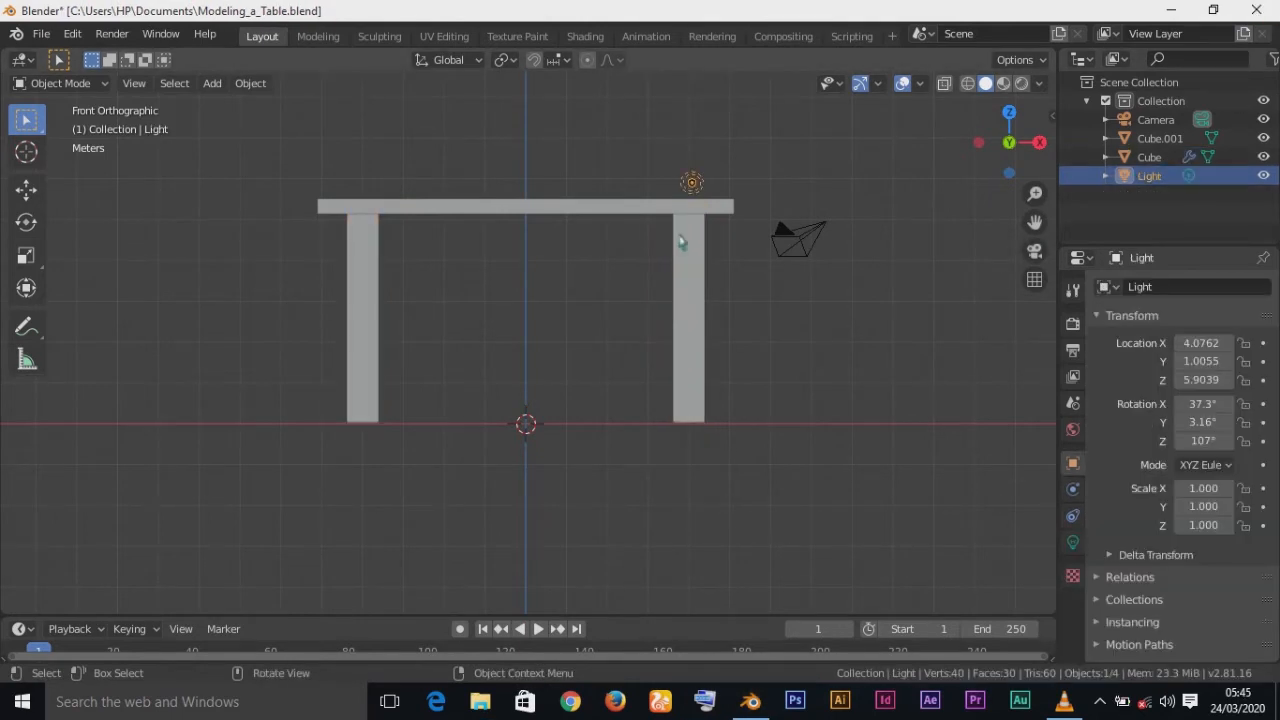
Step: Raise the light about 1.9 m along Z above the tabletop and clear the selection
{"action": "key", "text": "g"}
{"action": "key", "text": "z"}
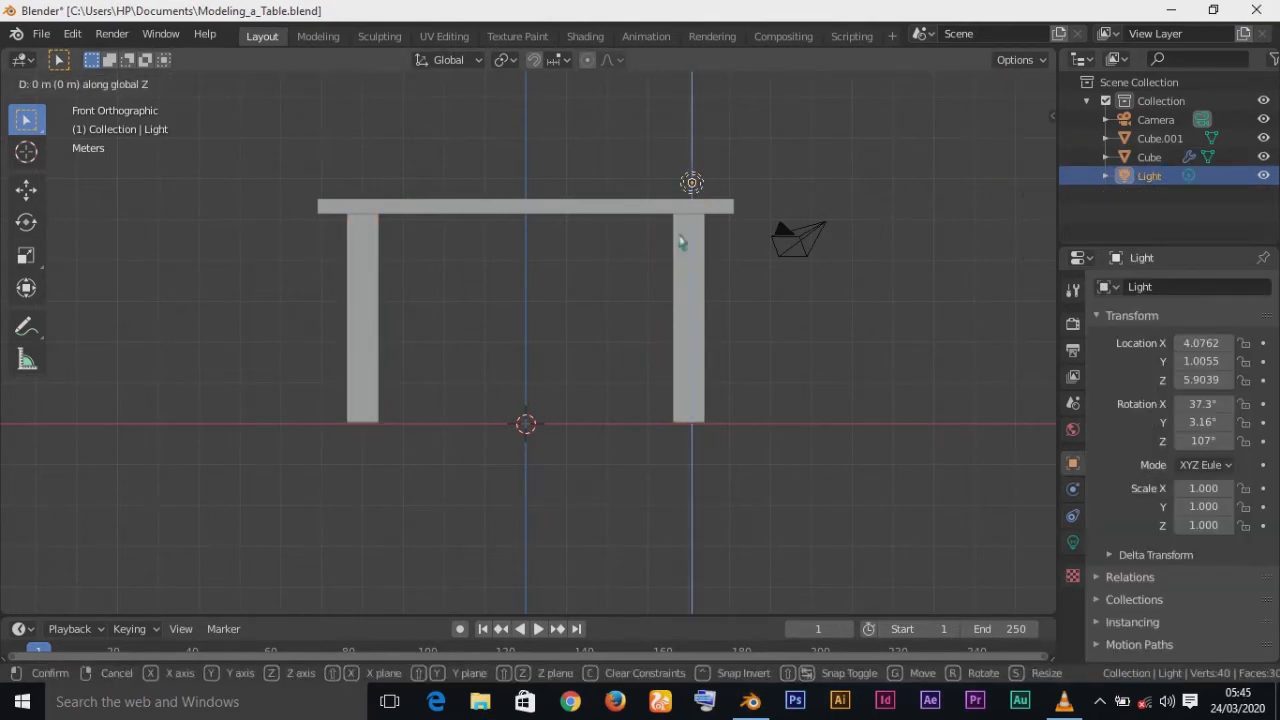
{"action": "left_click", "coordinate": [749, 162]}
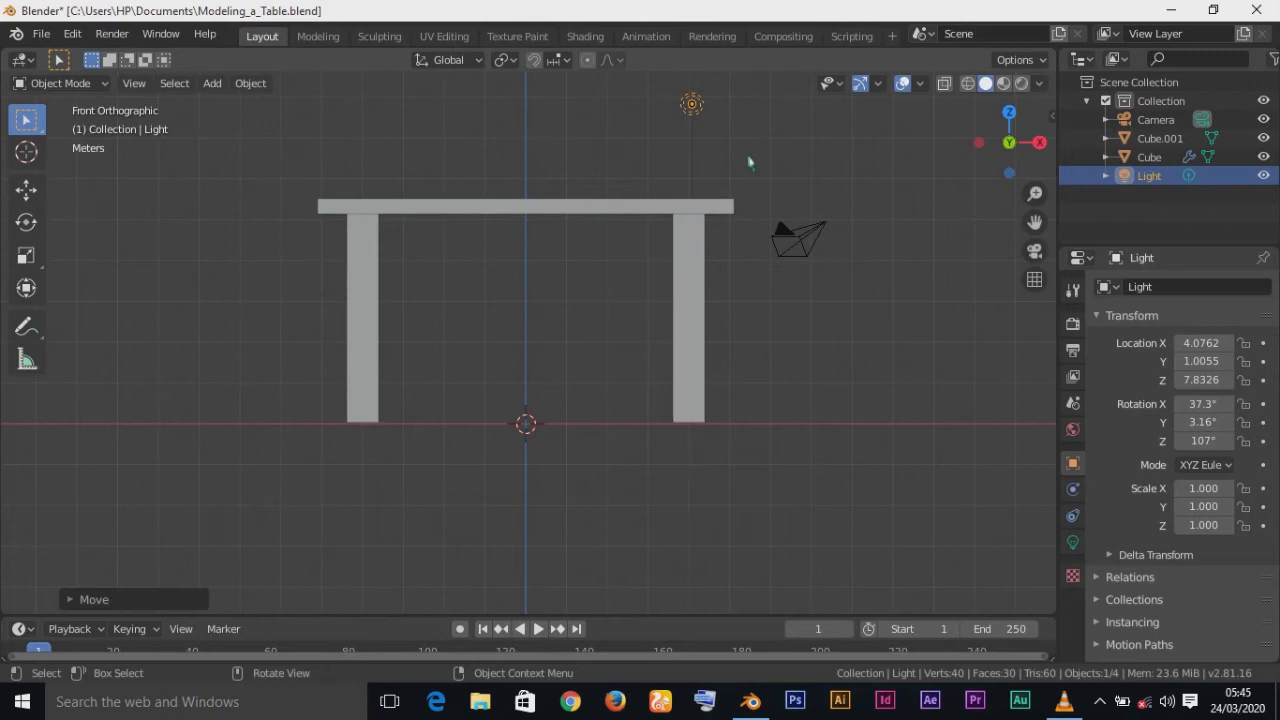
{"action": "key", "text": "a"}
{"action": "key", "text": "alt+a"}
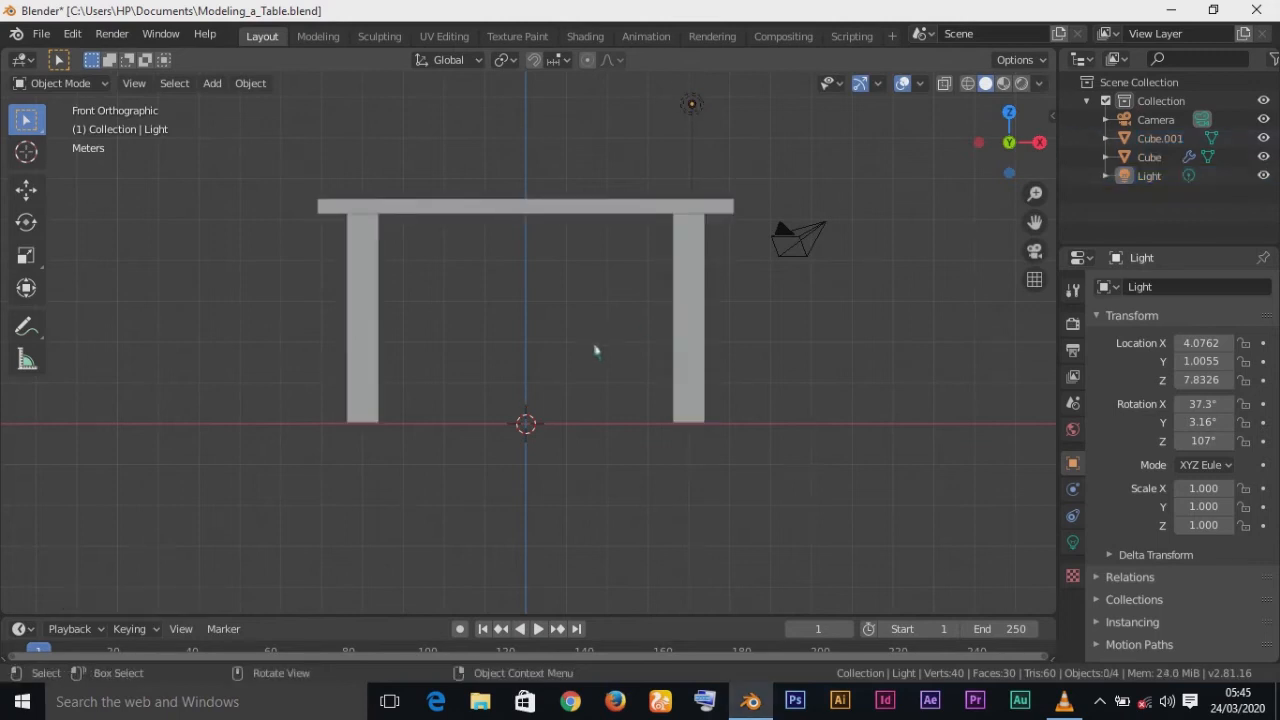
Step: Move the light farther from the table in the front view, about 3.7 m along X and 4.4 m along Z
{"action": "scroll", "coordinate": [595, 350], "scroll_direction": "down", "scroll_amount": 3}
{"action": "left_click", "coordinate": [623, 207]}
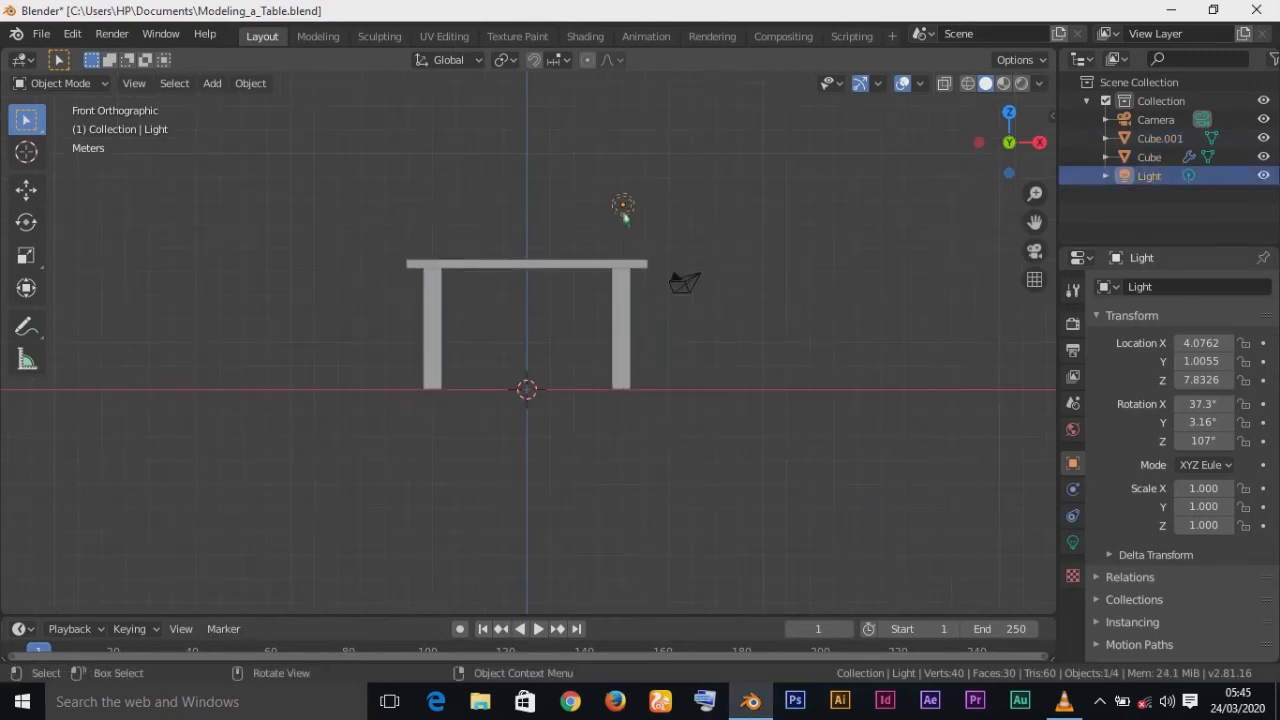
{"action": "key", "text": "g"}
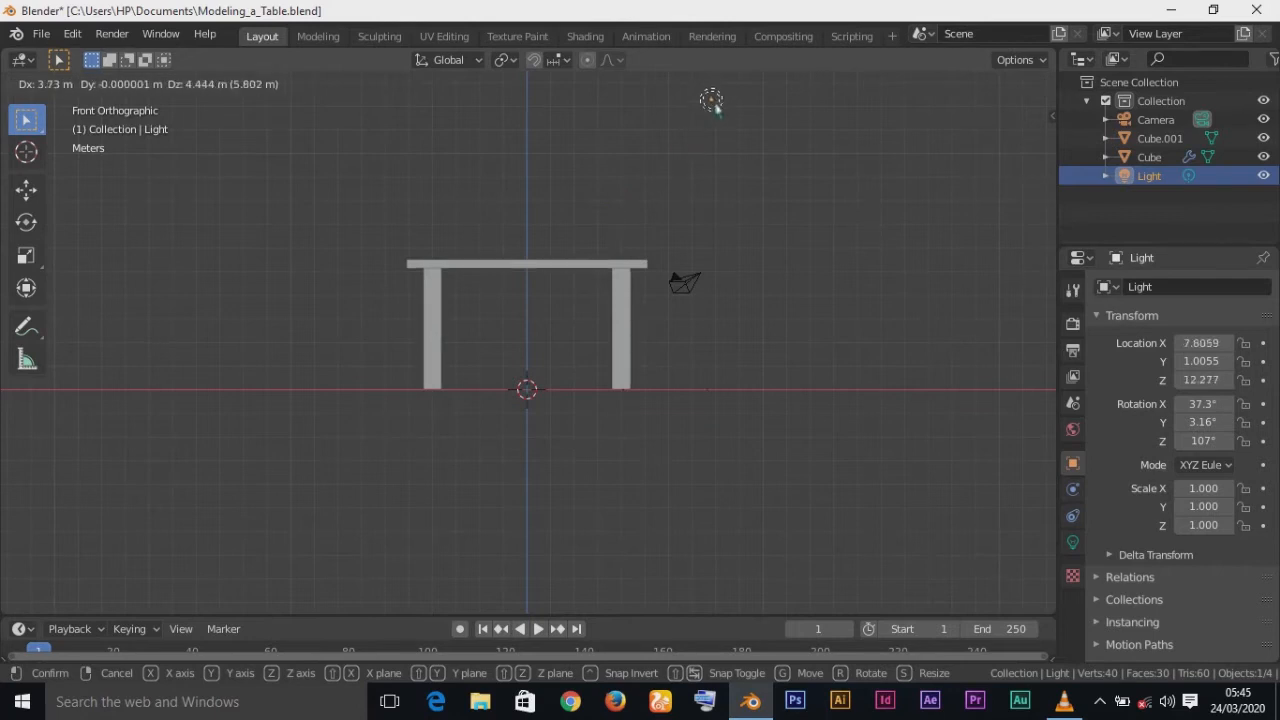
{"action": "left_click", "coordinate": [716, 90]}
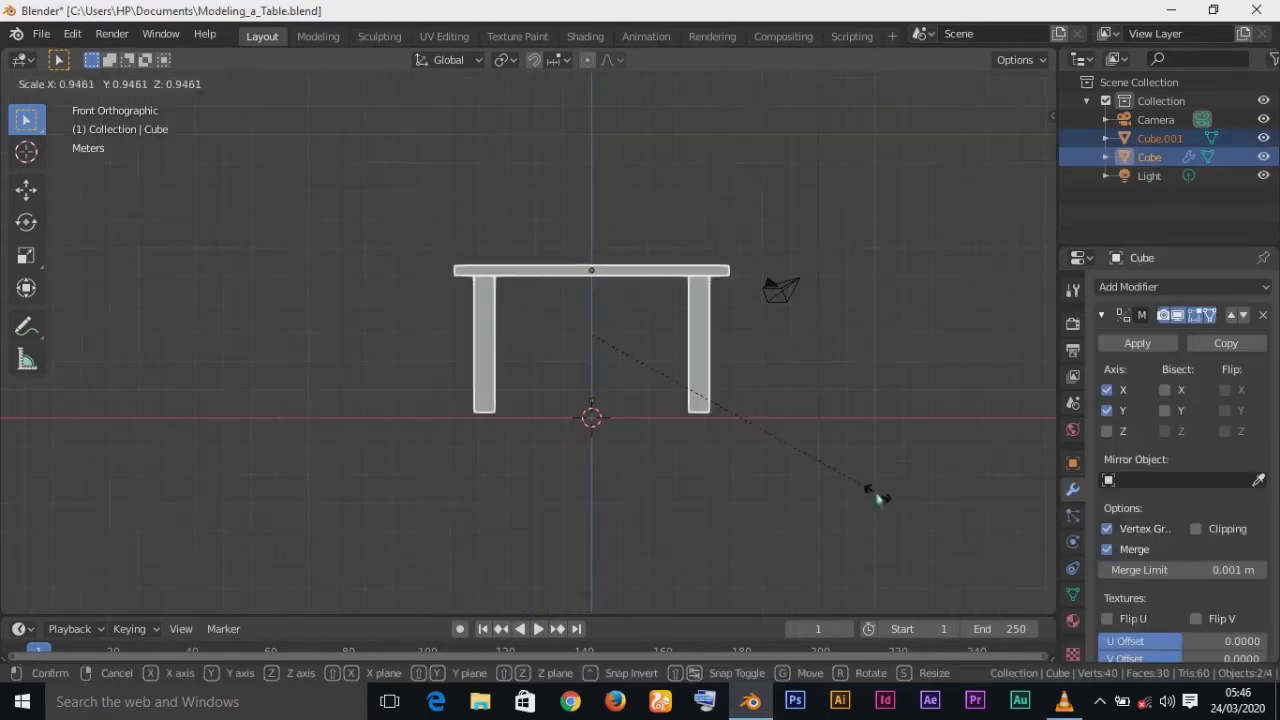
Step: Scale the tabletop and legs together to about 0.94 and lower them about 0.17 m along Z onto the ground line
{"action": "left_click", "coordinate": [872, 495]}
{"action": "key", "text": "g"}
{"action": "key", "text": "z"}
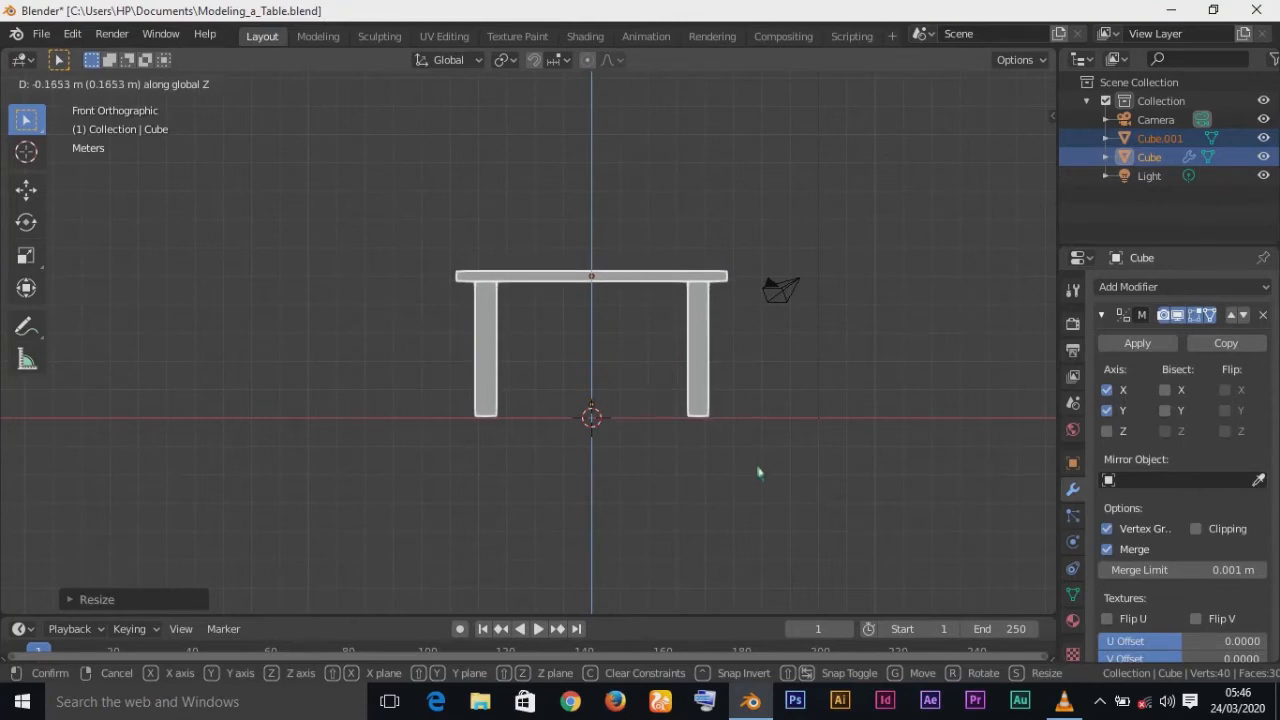
{"action": "left_click", "coordinate": [760, 471]}
{"action": "mouse_move", "coordinate": [715, 510]}
{"action": "middle_mouse_down"}
{"action": "mouse_move", "coordinate": [557, 543]}
{"action": "mouse_move", "coordinate": [728, 527]}
{"action": "middle_mouse_up"}
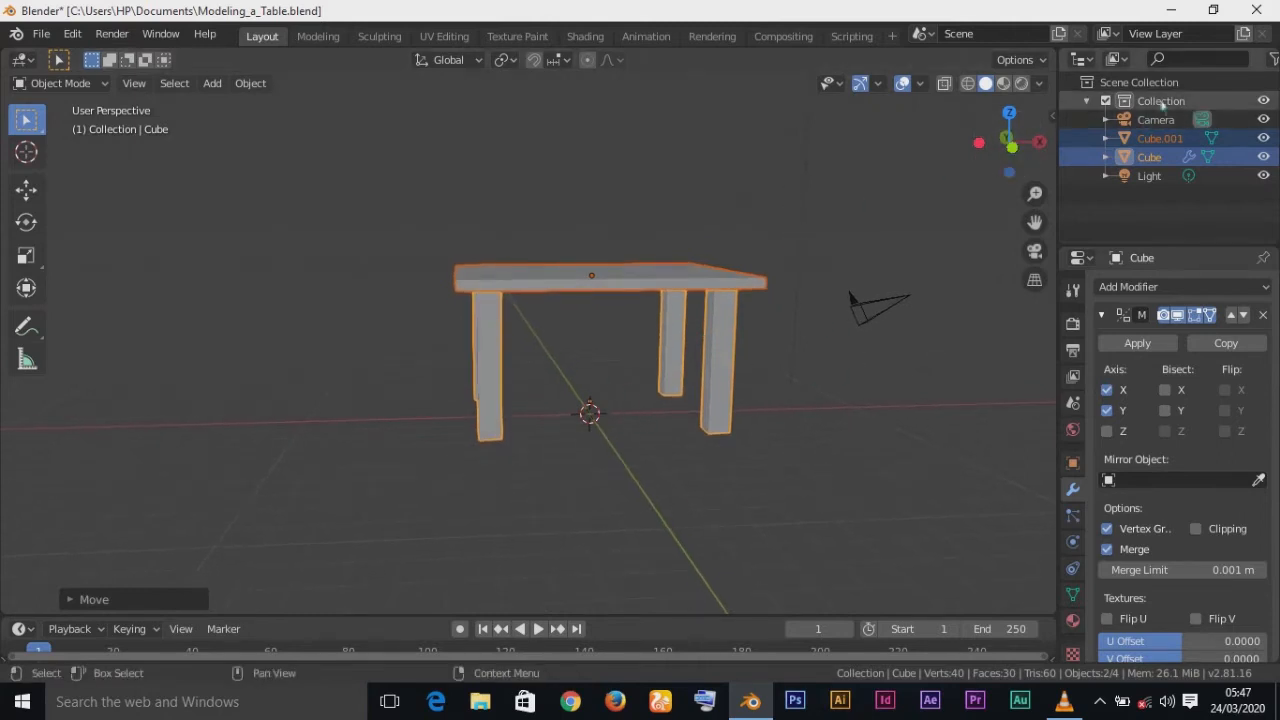
Step: Rename the collection that holds the scene objects as Table
{"action": "left_click", "coordinate": [1087, 101]}
{"action": "left_click", "coordinate": [1087, 101]}
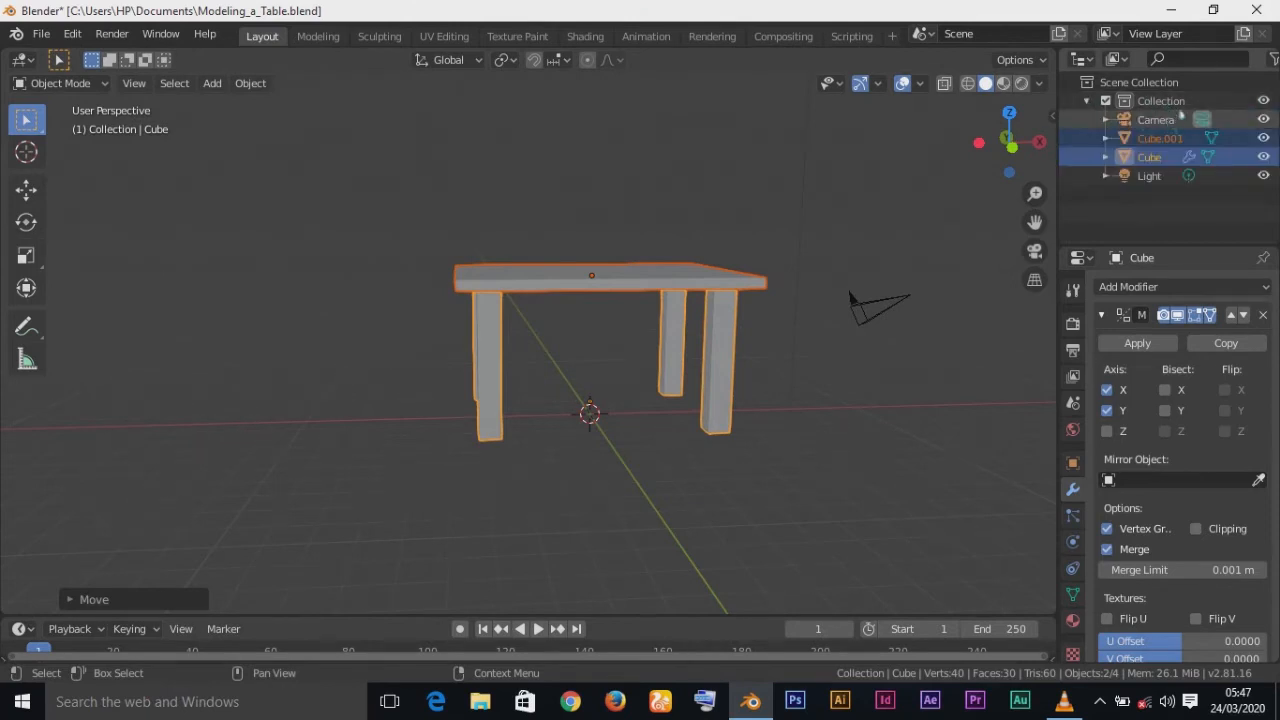
{"action": "double_click", "coordinate": [1157, 101]}
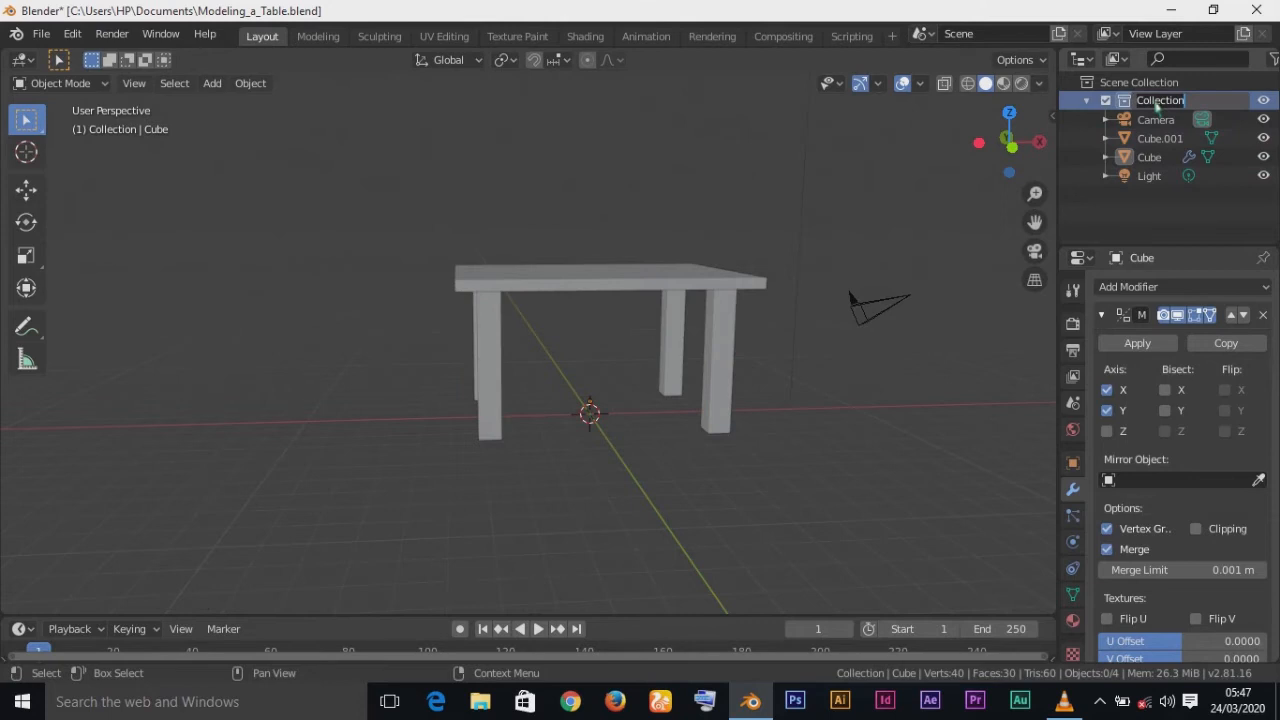
{"action": "type", "text": "Table"}
{"action": "key", "text": "Return"}
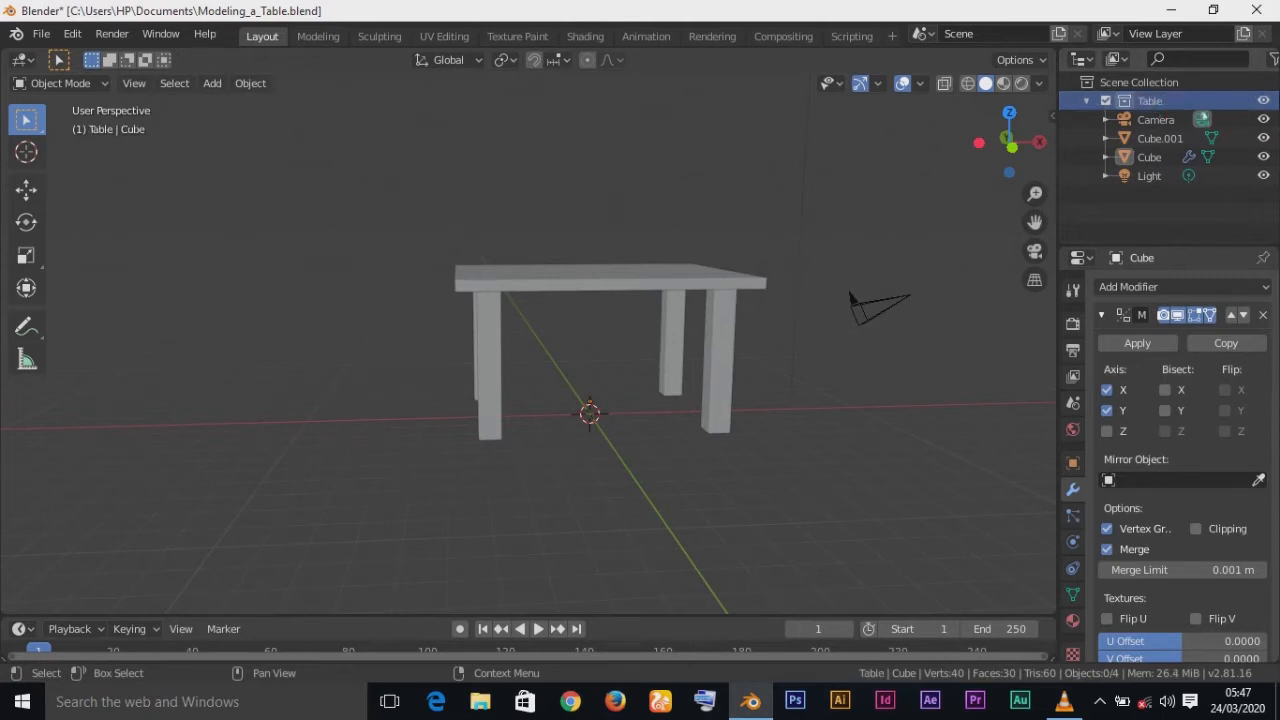
Step: Add a second collection directly under Scene Collection, outside the Table collection, and name it Chair
{"action": "scroll", "coordinate": [1183, 60], "scroll_direction": "down", "scroll_amount": 2}
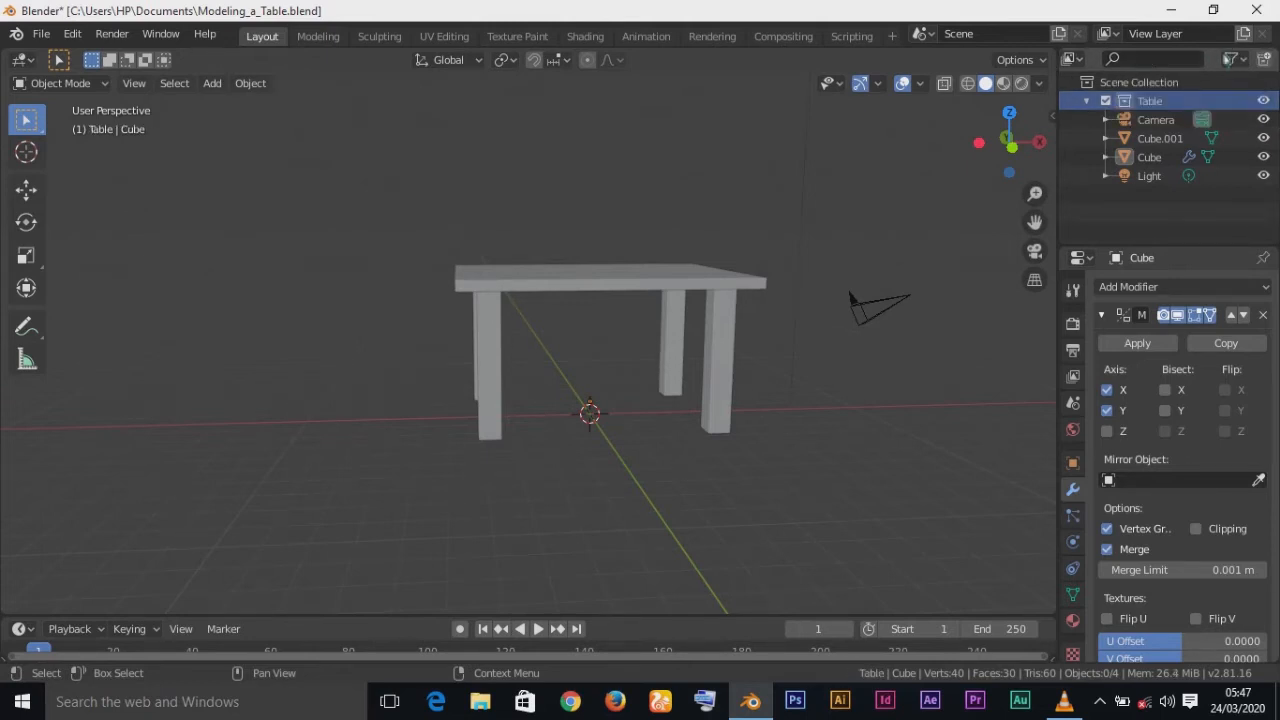
{"action": "left_click", "coordinate": [1263, 60]}
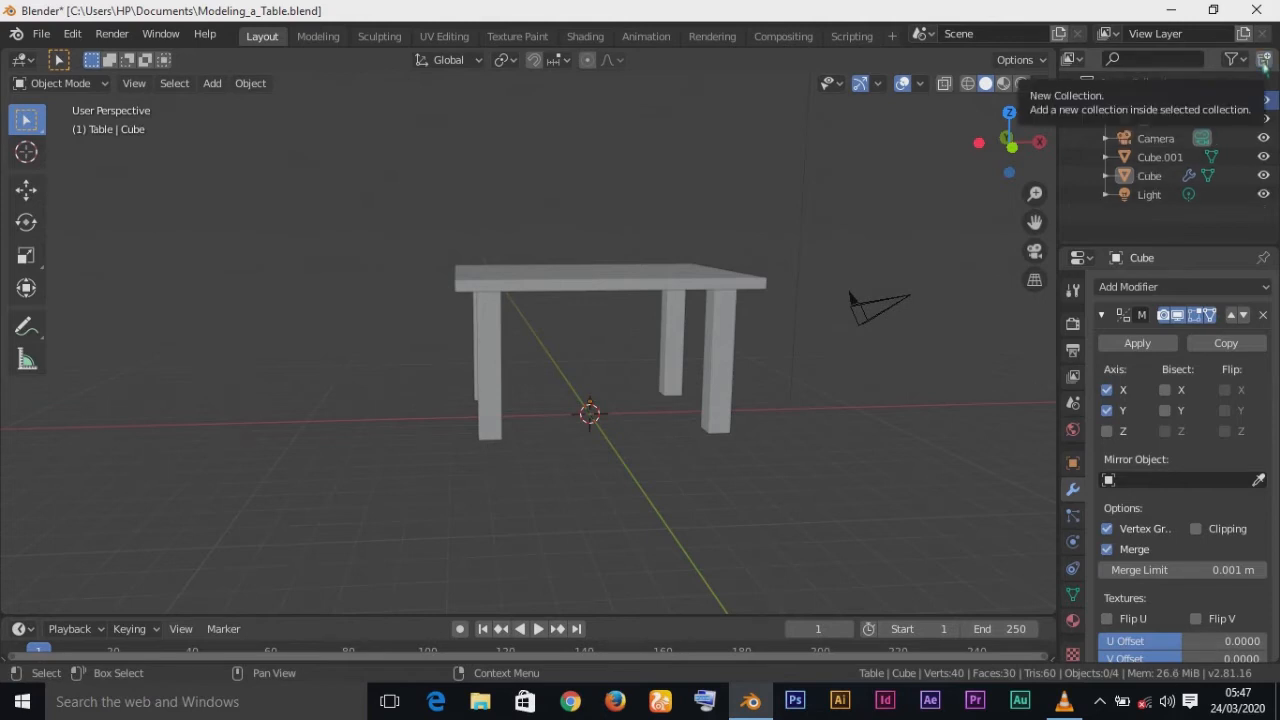
{"action": "key", "text": "ctrl+z"}
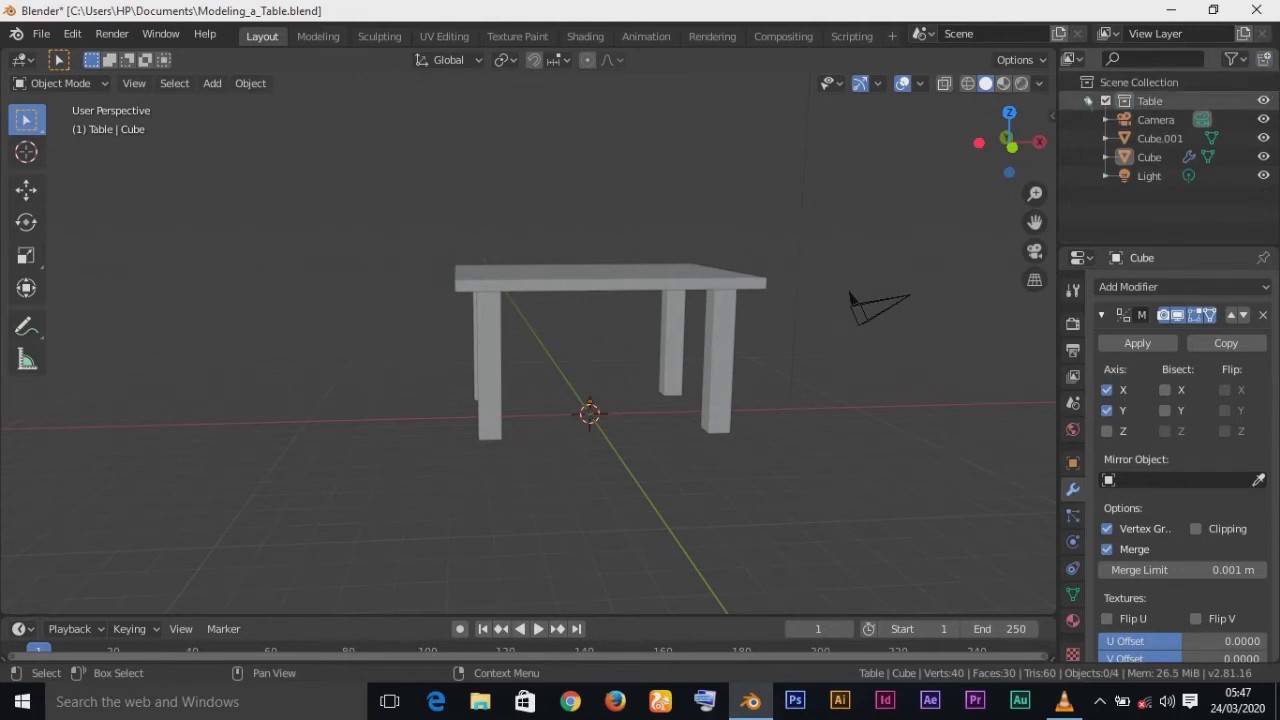
{"action": "left_click", "coordinate": [1087, 101]}
{"action": "left_click", "coordinate": [1135, 82]}
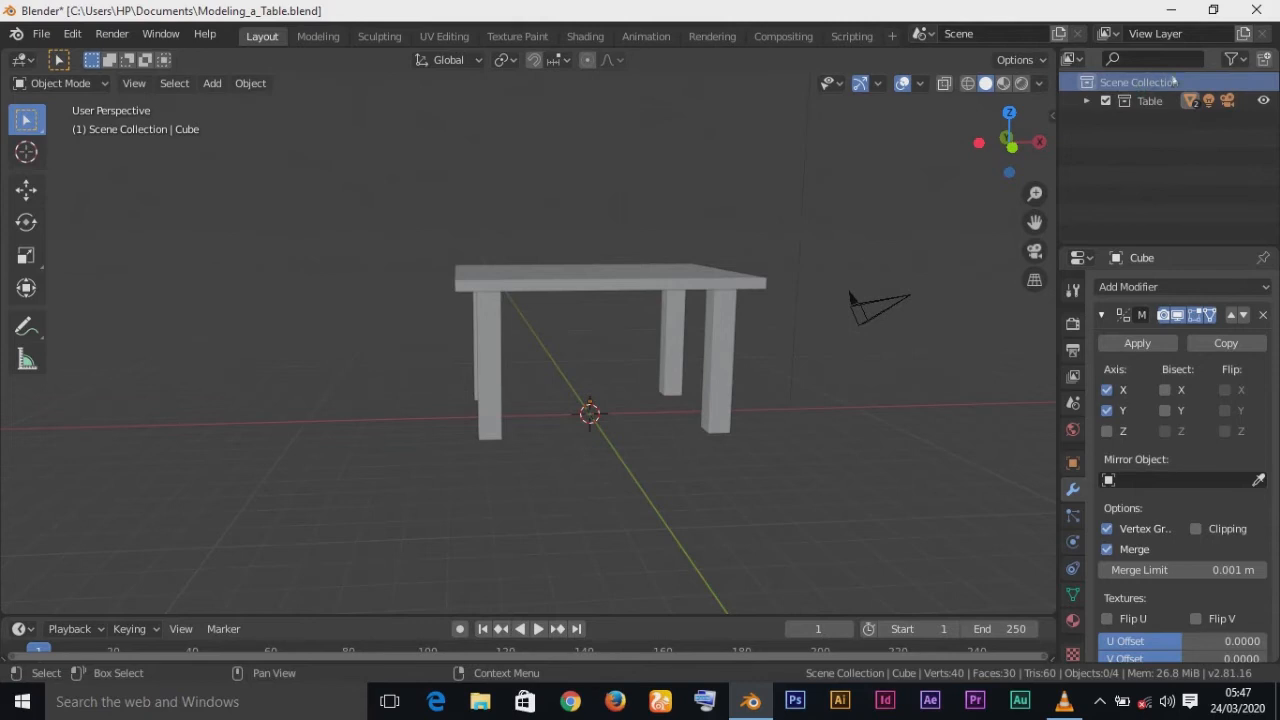
{"action": "left_click", "coordinate": [1264, 60]}
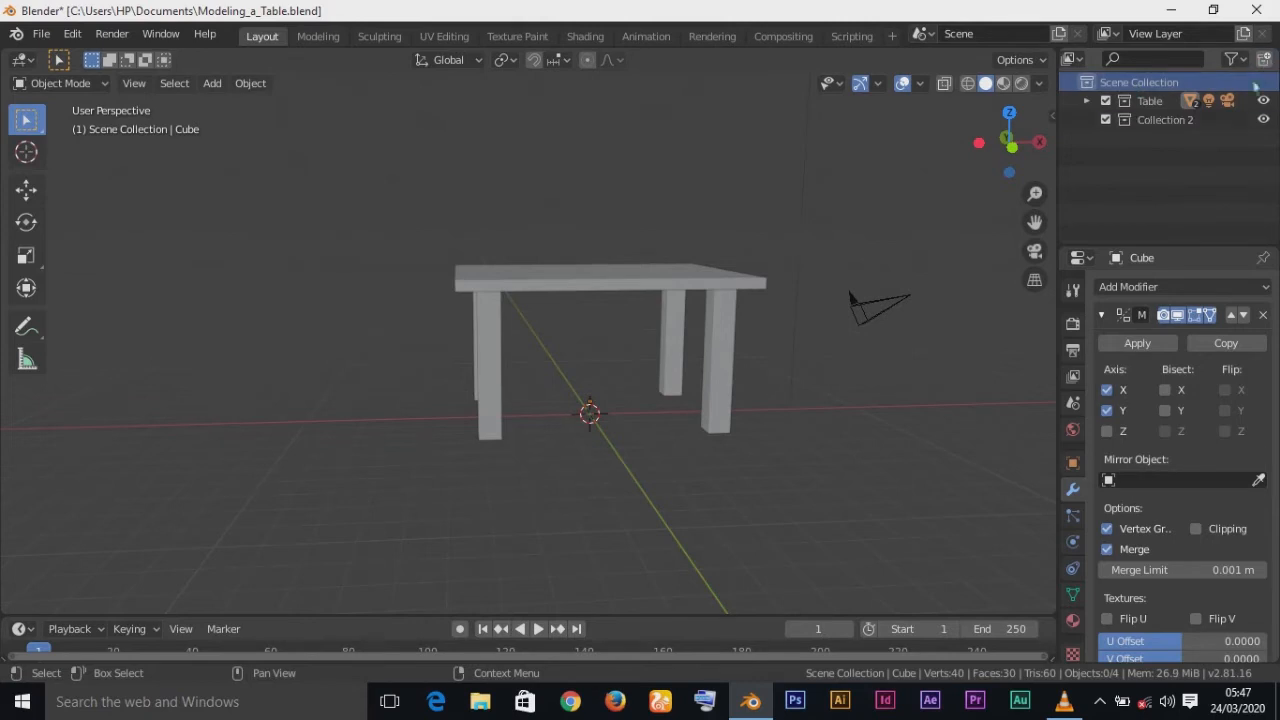
{"action": "left_click", "coordinate": [1172, 120]}
{"action": "double_click", "coordinate": [1172, 120]}
{"action": "type", "text": "Chair"}
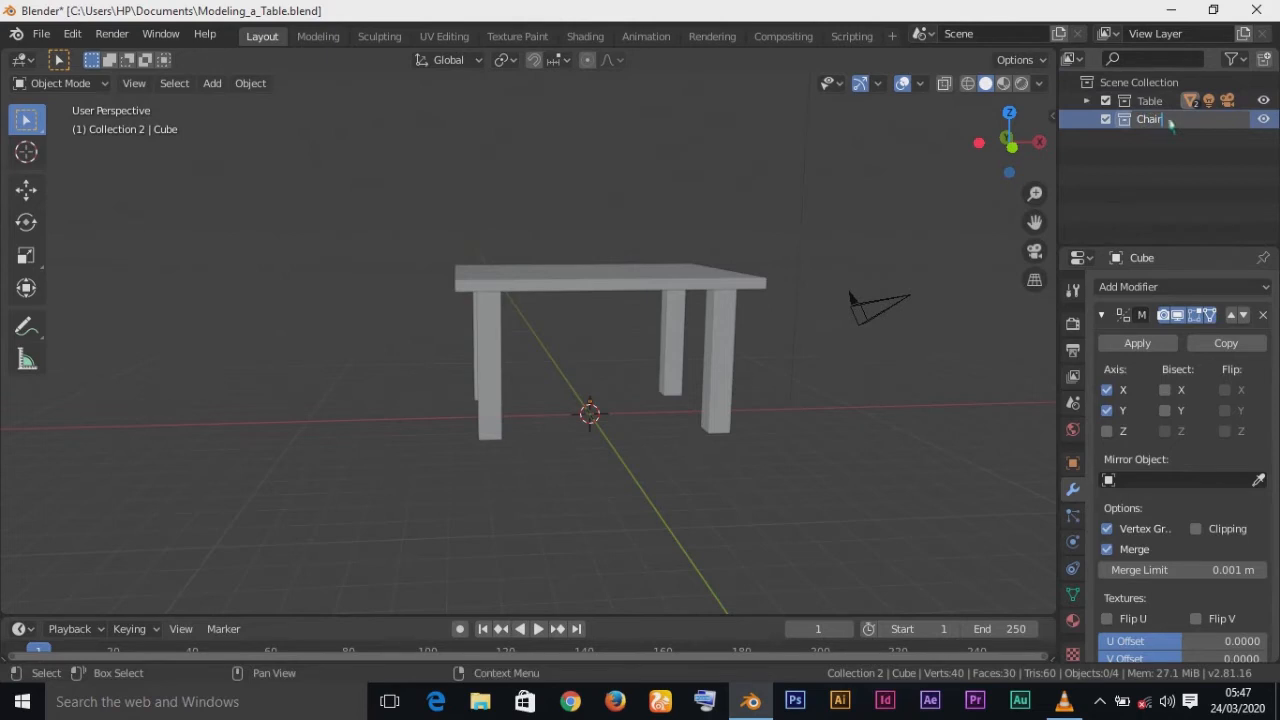
{"action": "key", "text": "Return"}
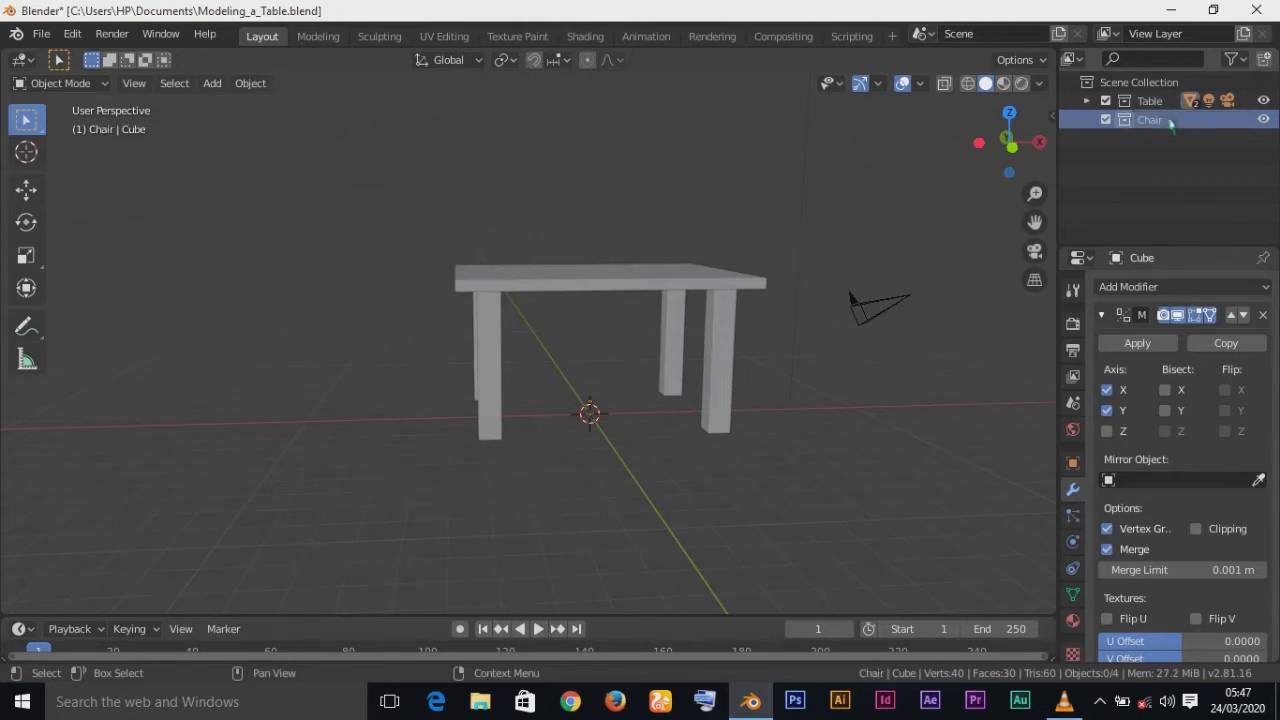
Step: Expand the Table collection and rename the table legs object as Leg
{"action": "left_click", "coordinate": [1088, 101]}
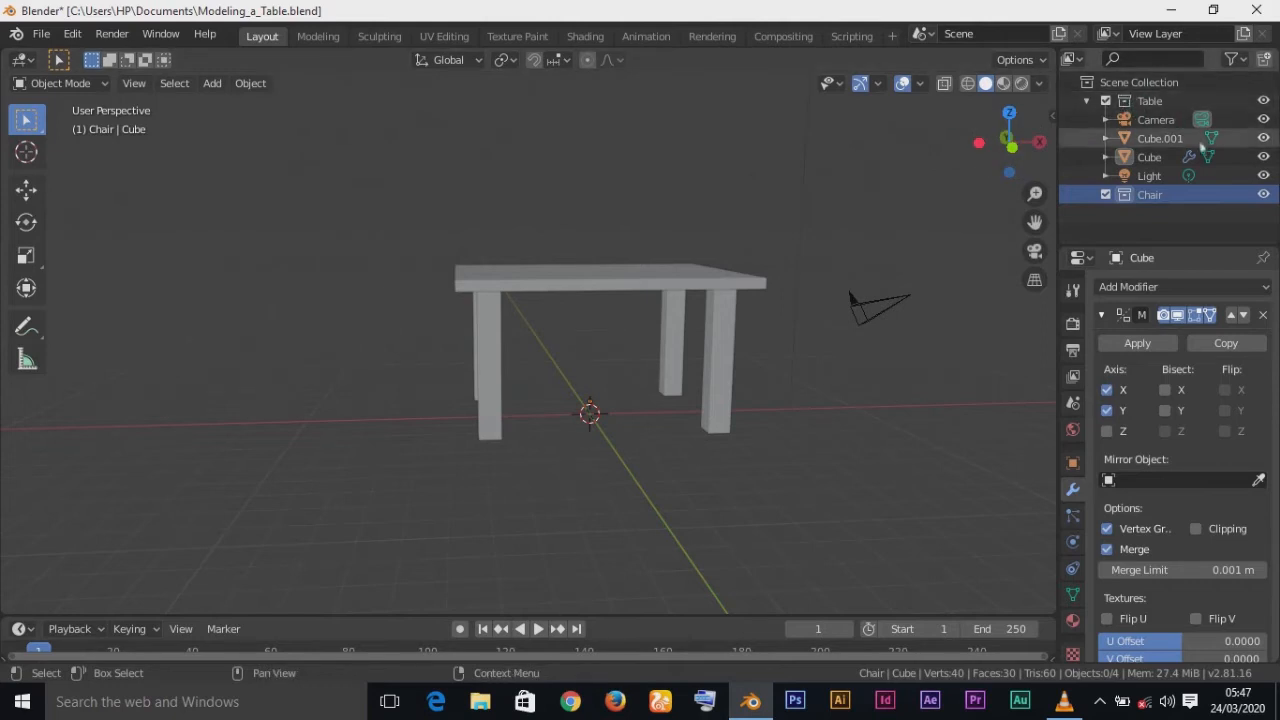
{"action": "left_click", "coordinate": [720, 325]}
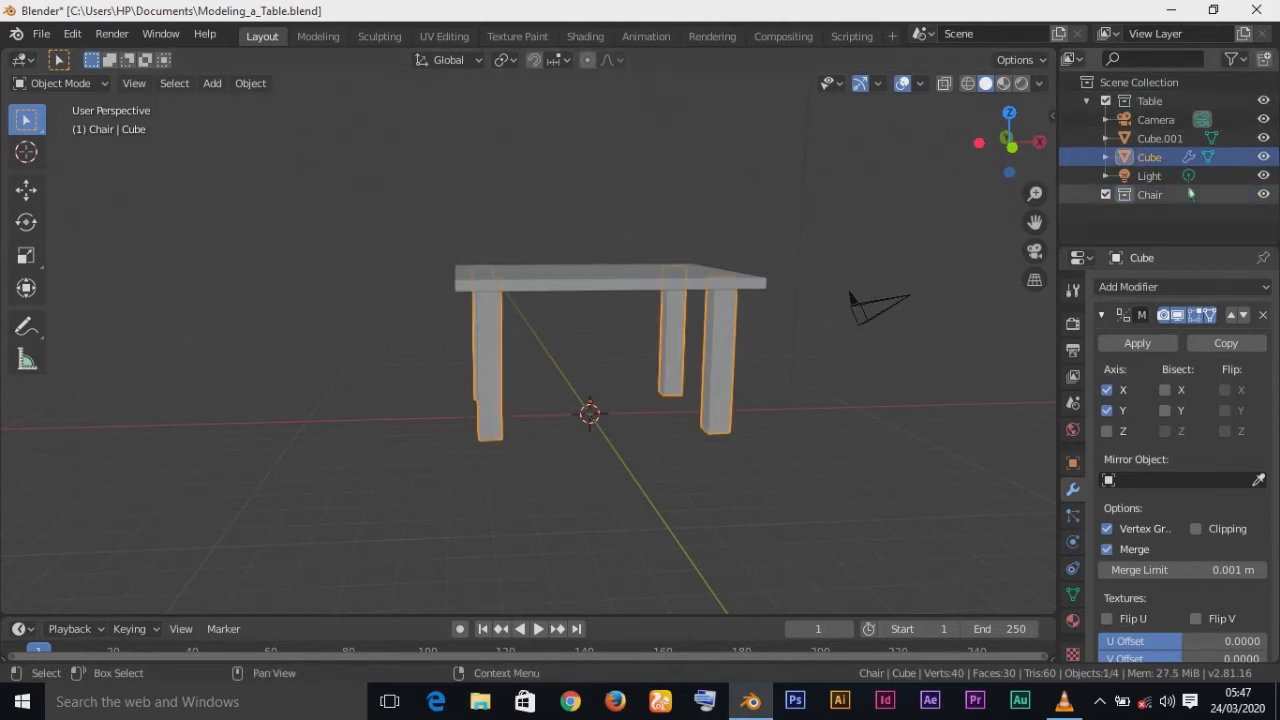
{"action": "double_click", "coordinate": [1149, 157]}
{"action": "type", "text": "Leg"}
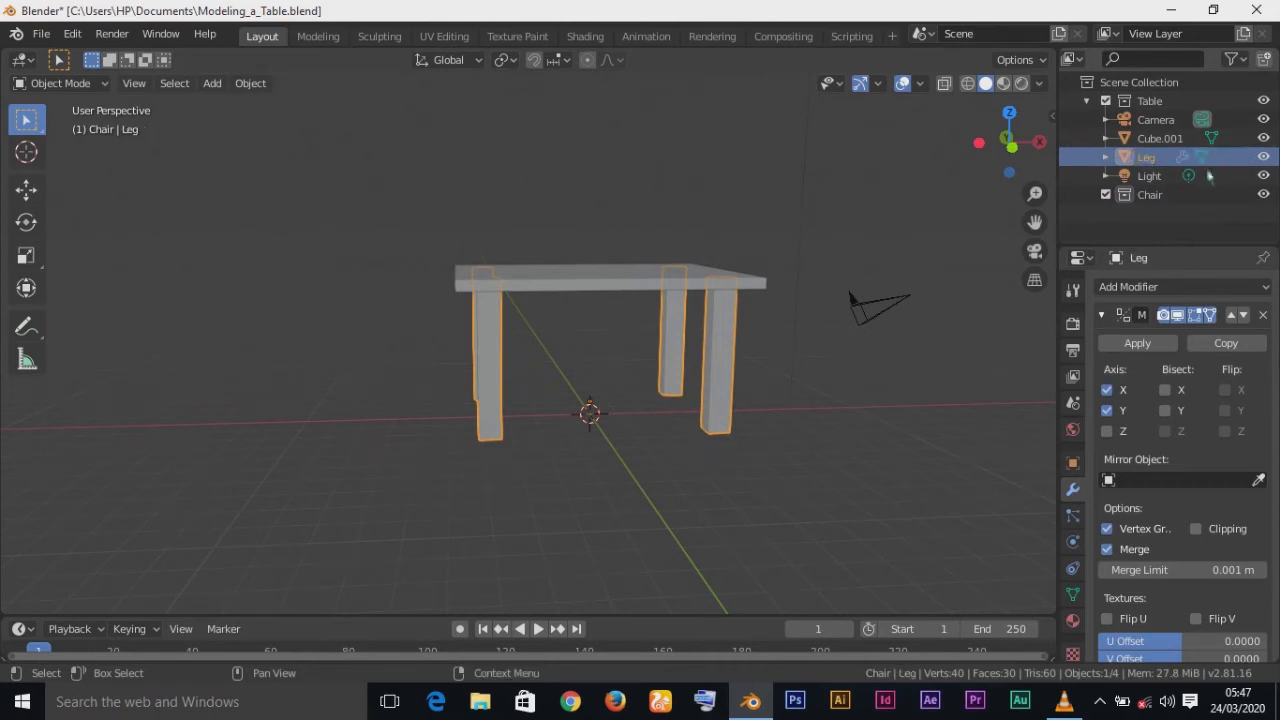
{"action": "key", "text": "Return"}
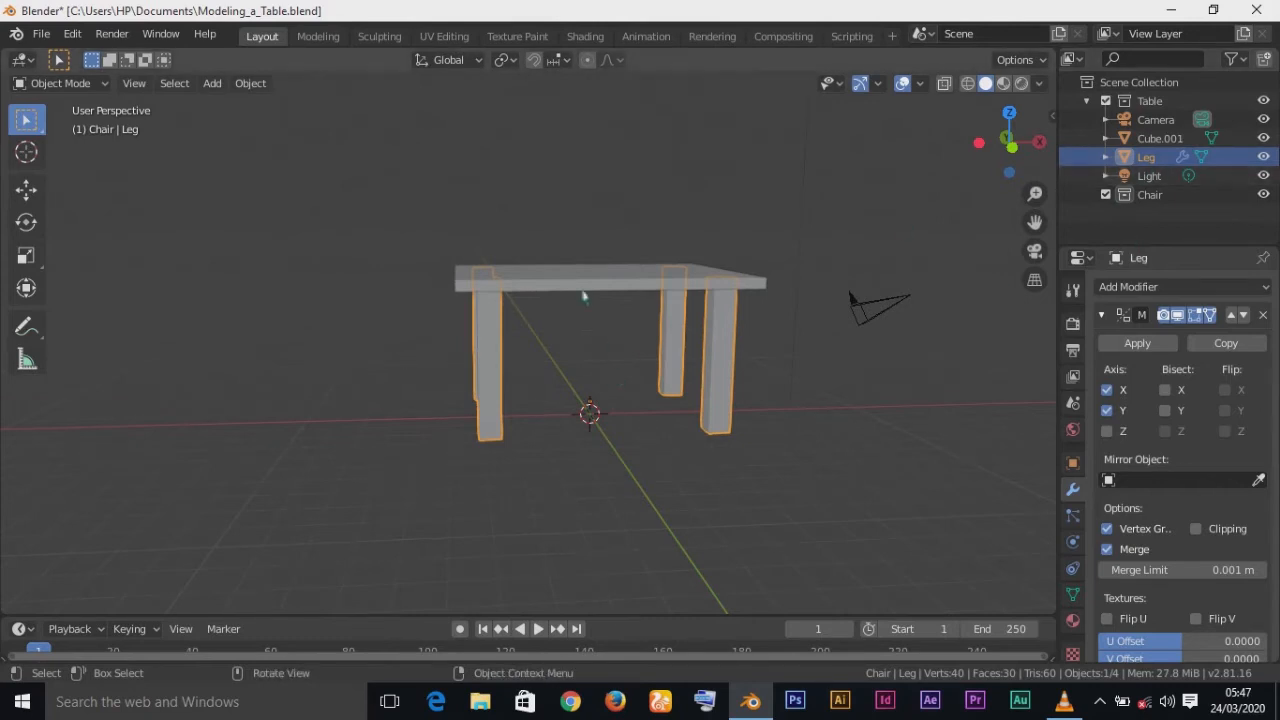
{"action": "left_click", "coordinate": [1160, 138]}
{"action": "double_click", "coordinate": [1157, 144]}
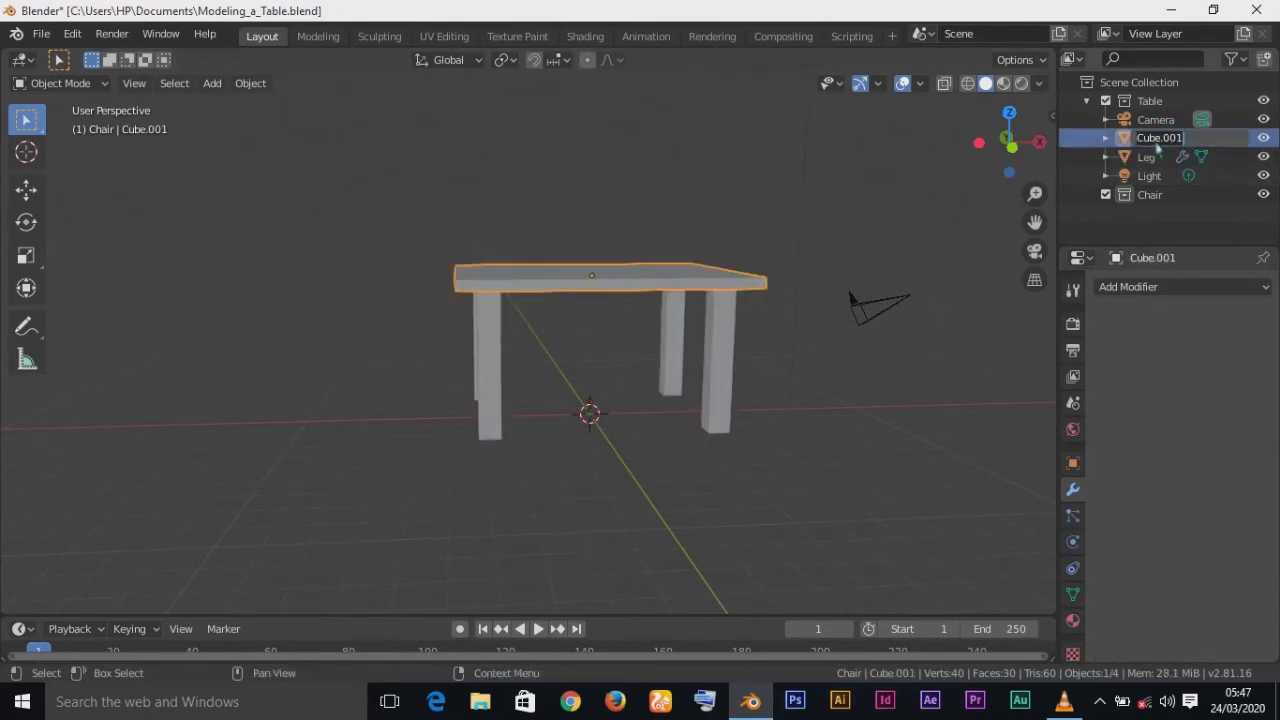
{"action": "key", "text": "BackSpace"}
{"action": "type", "text": "T"}
{"action": "key", "text": "Escape"}
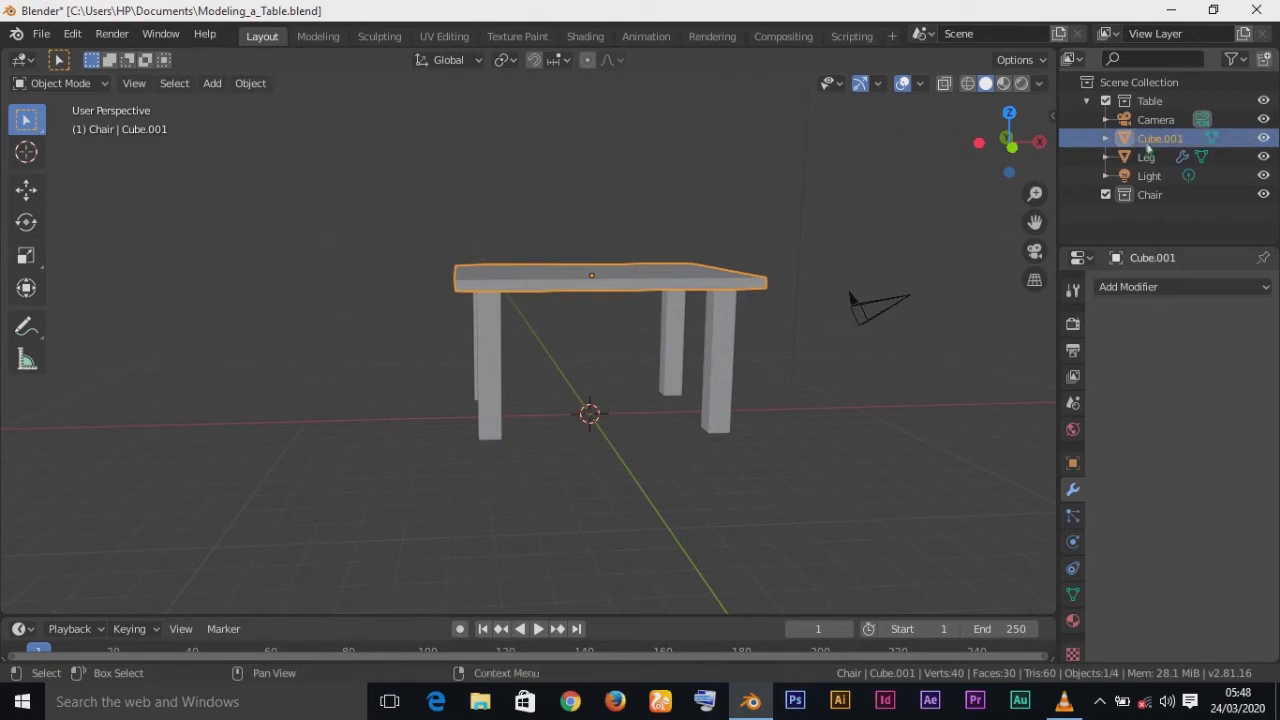
{"action": "double_click", "coordinate": [1161, 140]}
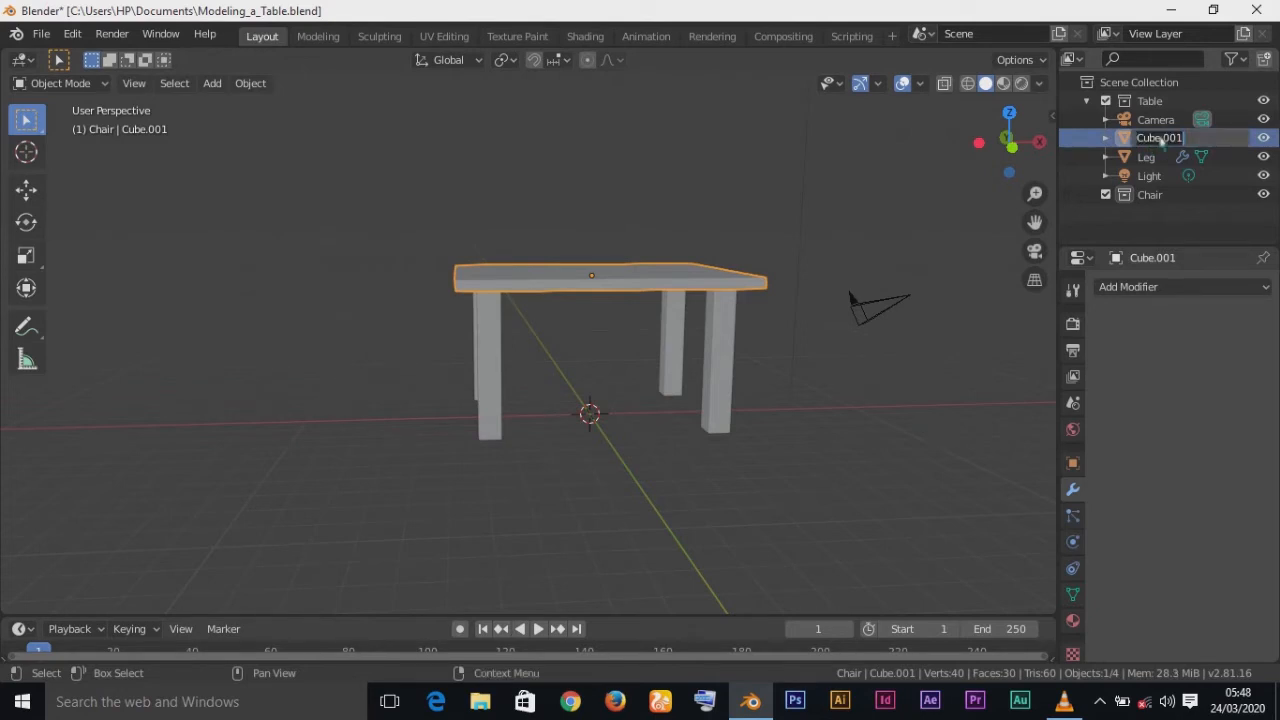
{"action": "key", "text": "Escape"}
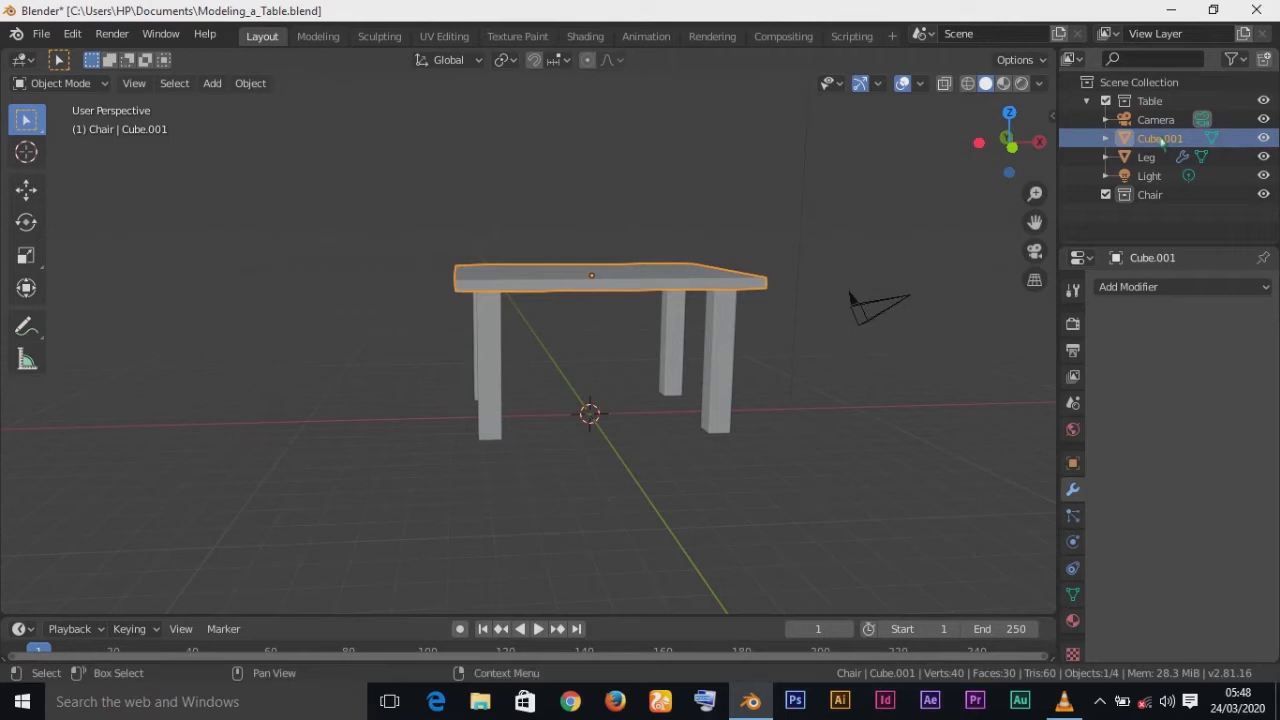
Step: Rename the tabletop object Cube.001 as Top
{"action": "double_click", "coordinate": [1163, 143]}
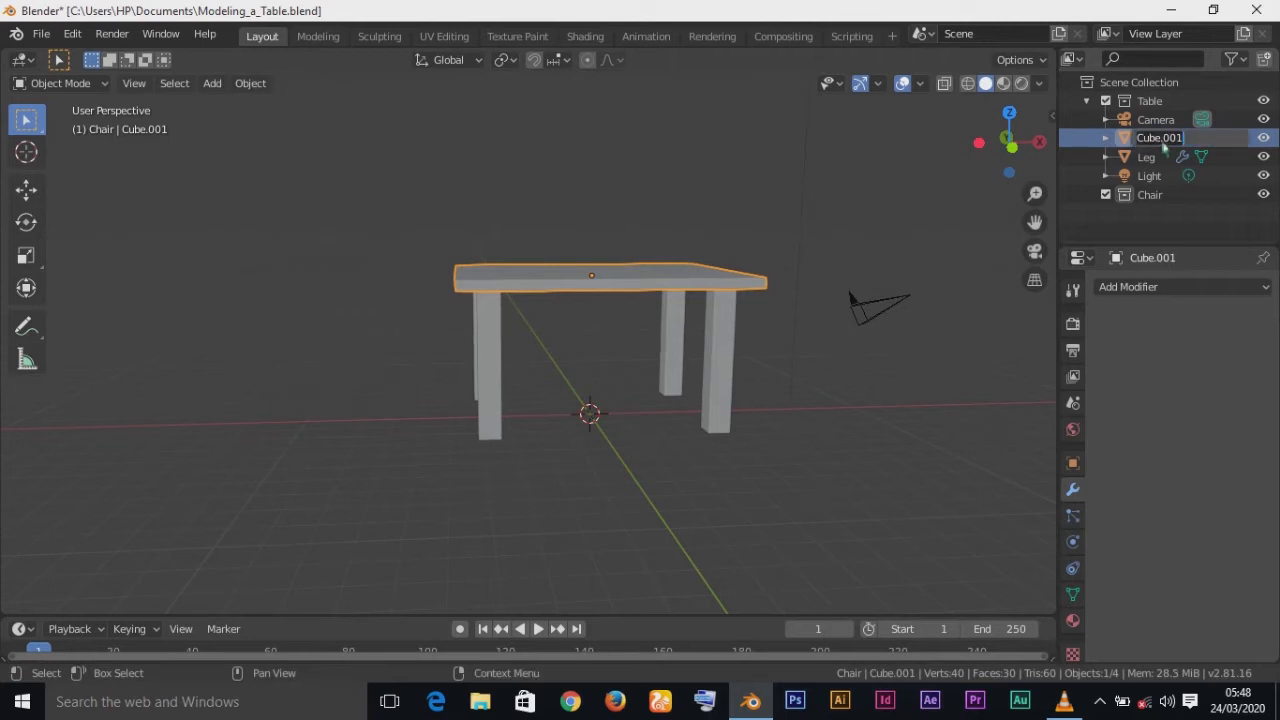
{"action": "type", "text": "T"}
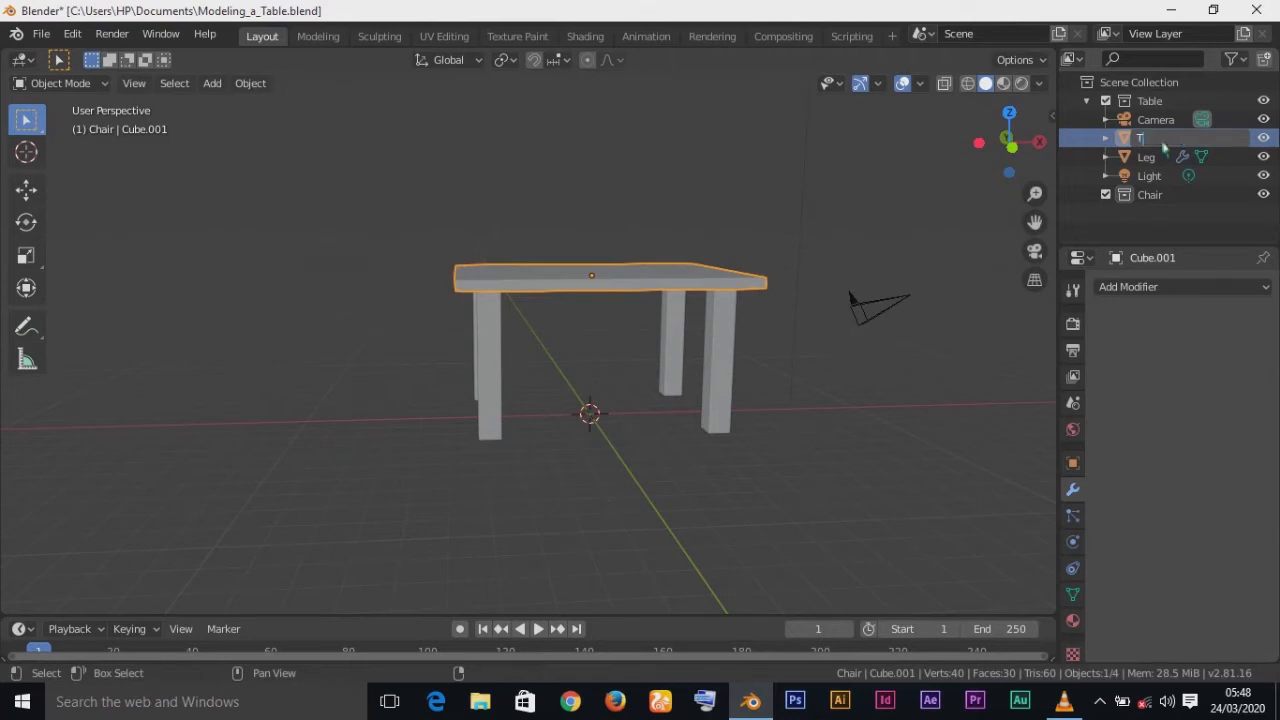
{"action": "type", "text": "op"}
{"action": "key", "text": "Return"}
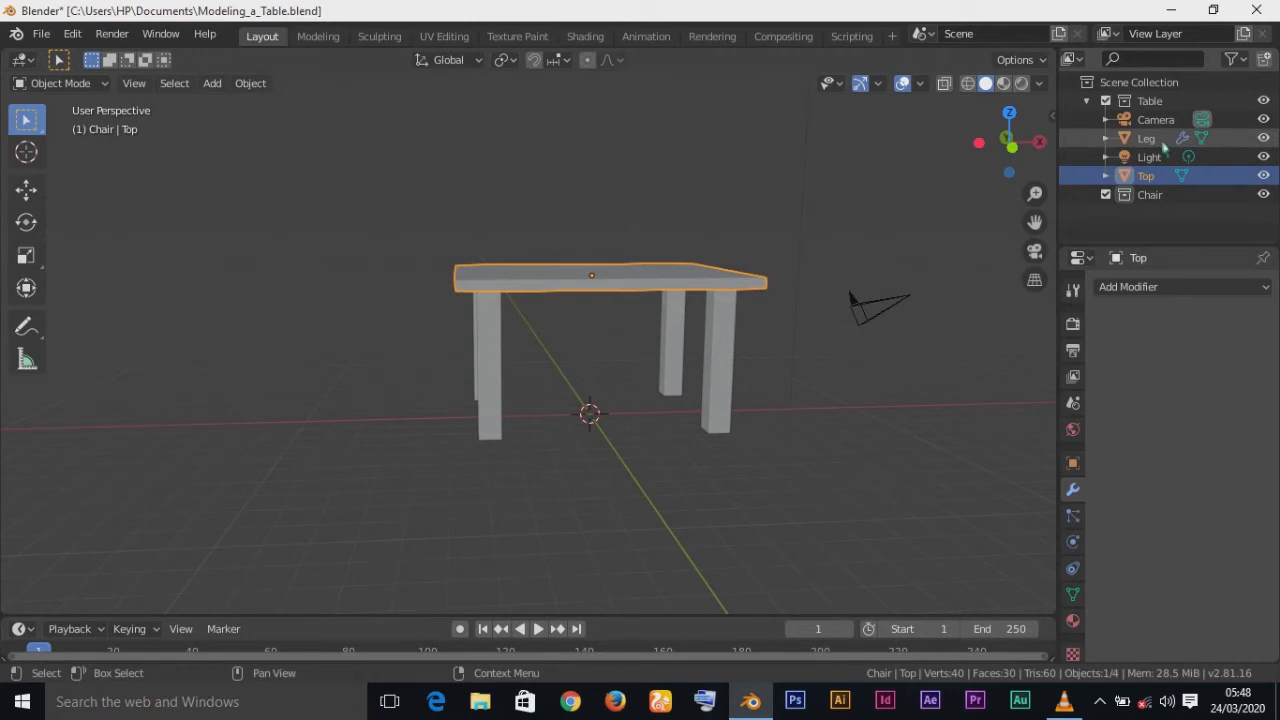
Step: Hide the Top and Leg objects of the Table collection in the viewport
{"action": "left_click", "coordinate": [1087, 101]}
{"action": "left_click", "coordinate": [1087, 101]}
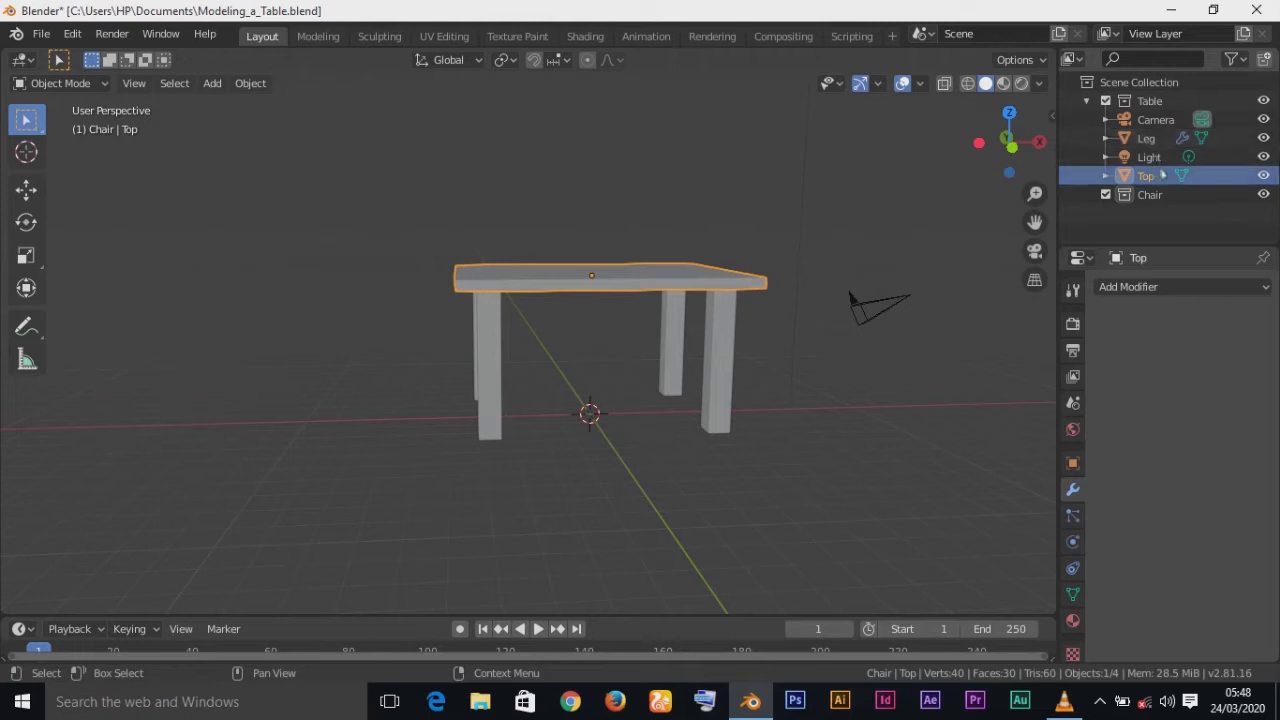
{"action": "left_click", "coordinate": [1264, 176]}
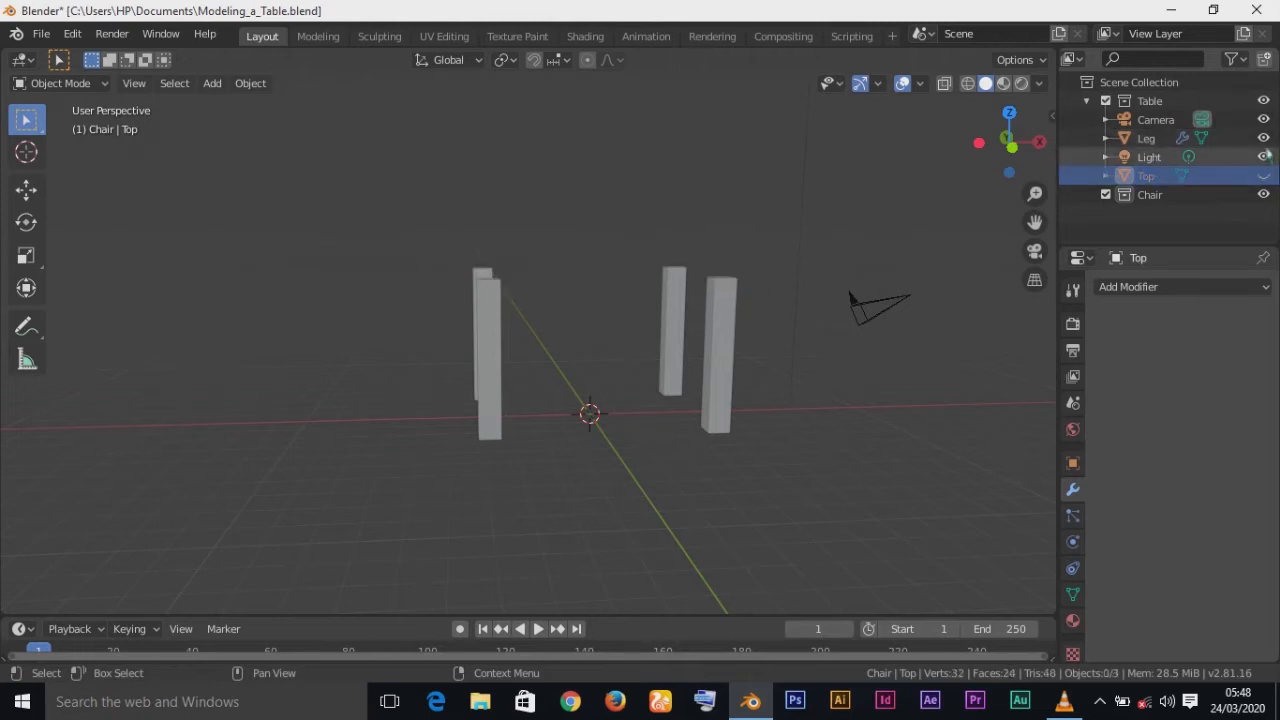
{"action": "left_click", "coordinate": [1264, 140]}
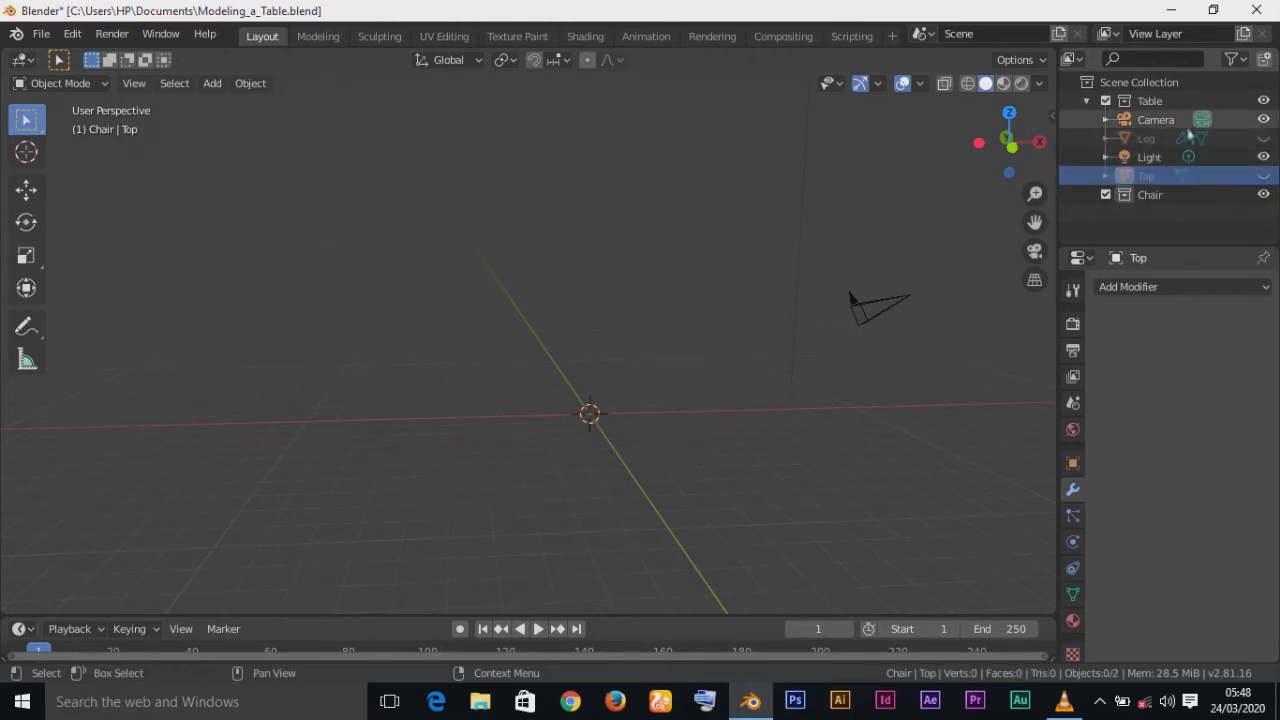
Step: Collapse the Table collection, make the Chair collection active and add a cube mesh to it
{"action": "left_click", "coordinate": [1087, 101]}
{"action": "left_click", "coordinate": [1160, 119]}
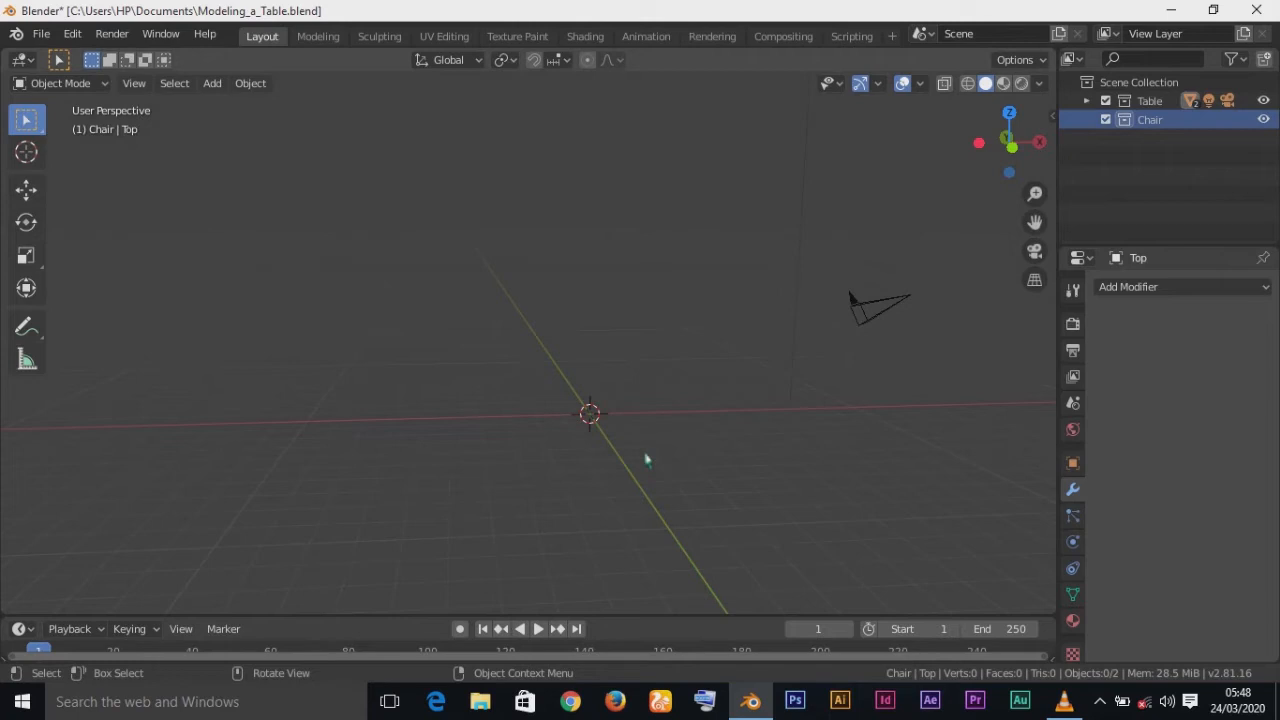
{"action": "key", "text": "shift+a"}
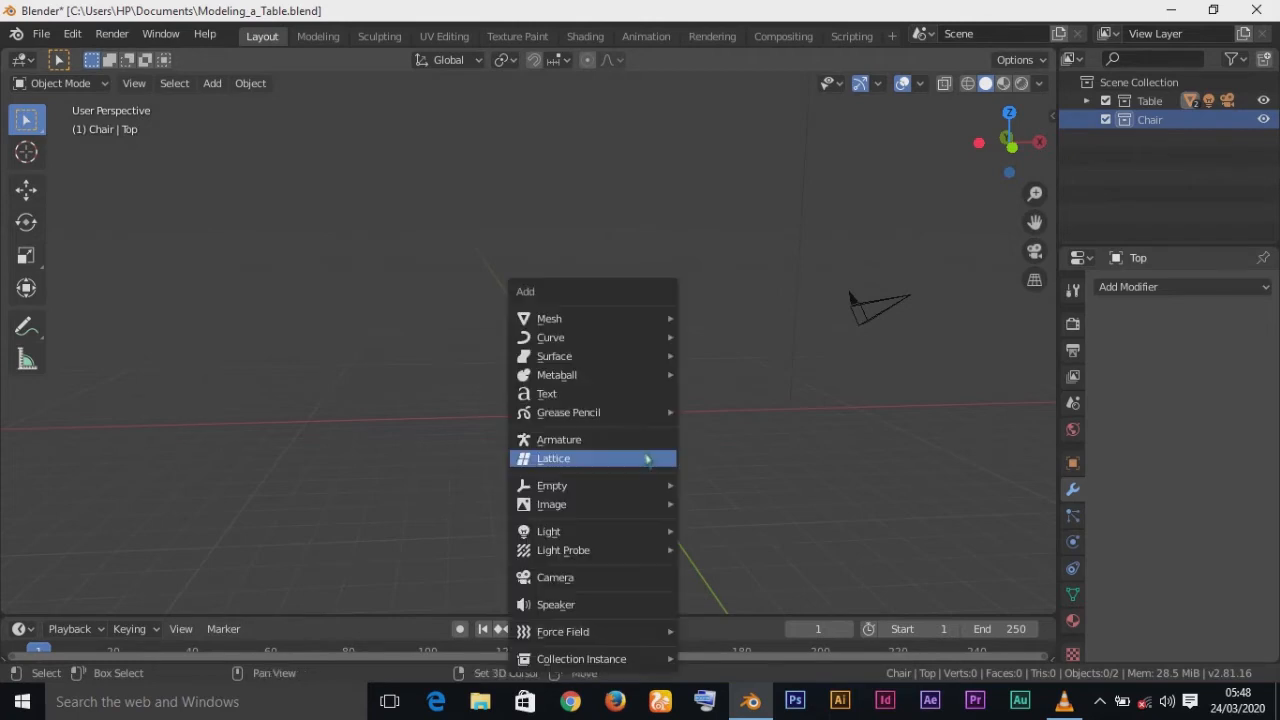
{"action": "mouse_move", "coordinate": [600, 325]}
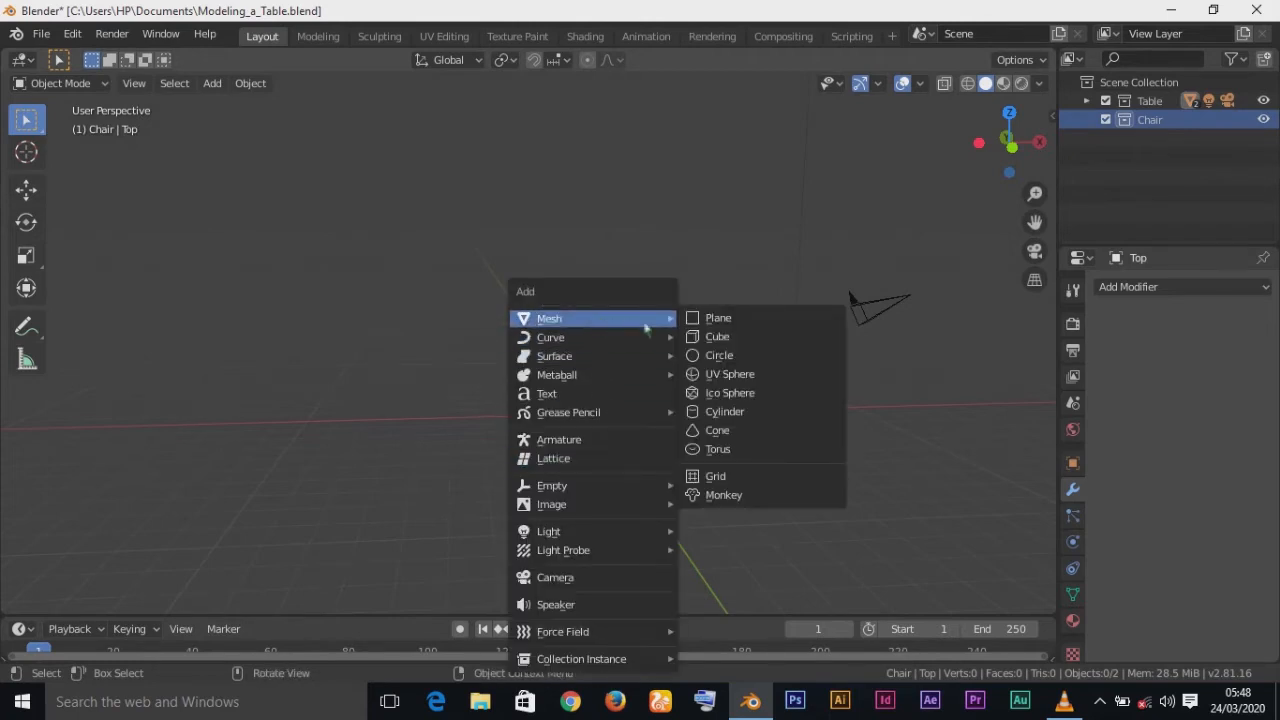
{"action": "left_click", "coordinate": [716, 337]}
Step: Add a Mirror modifier to the chair cube and enable mirroring on both the X and Y axes
{"action": "key", "text": "KP_7"}
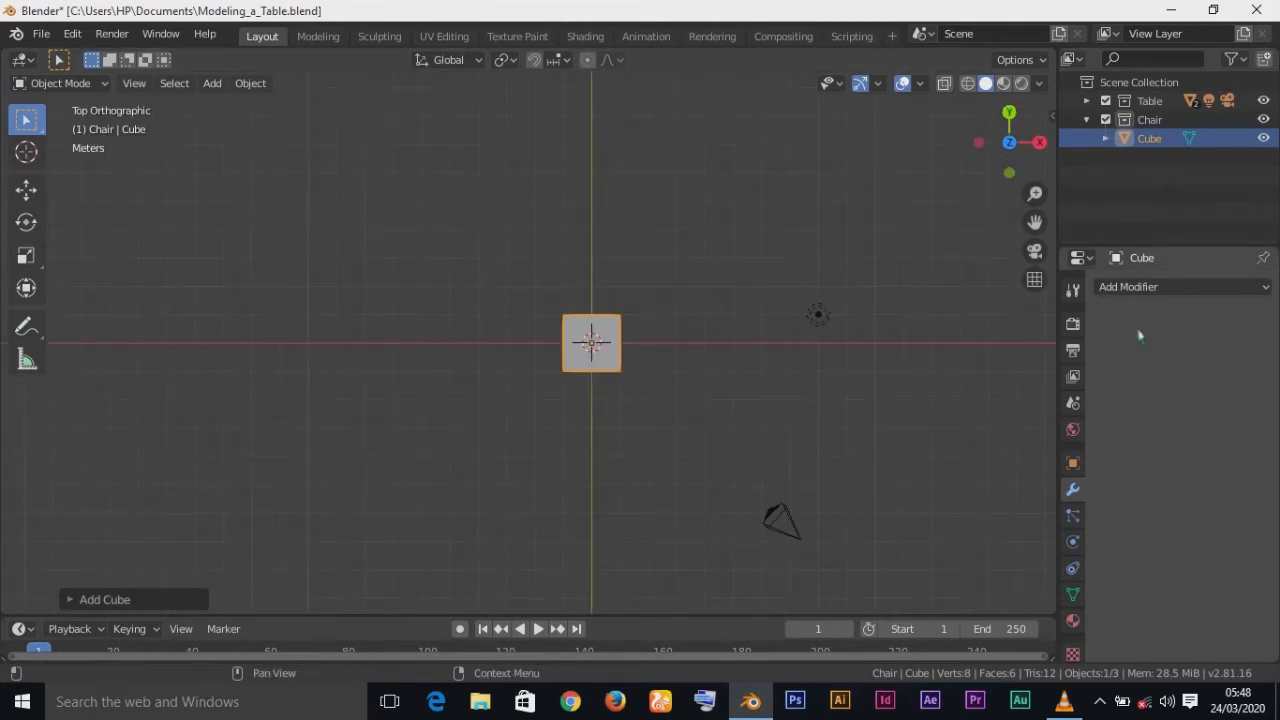
{"action": "left_click", "coordinate": [1171, 287]}
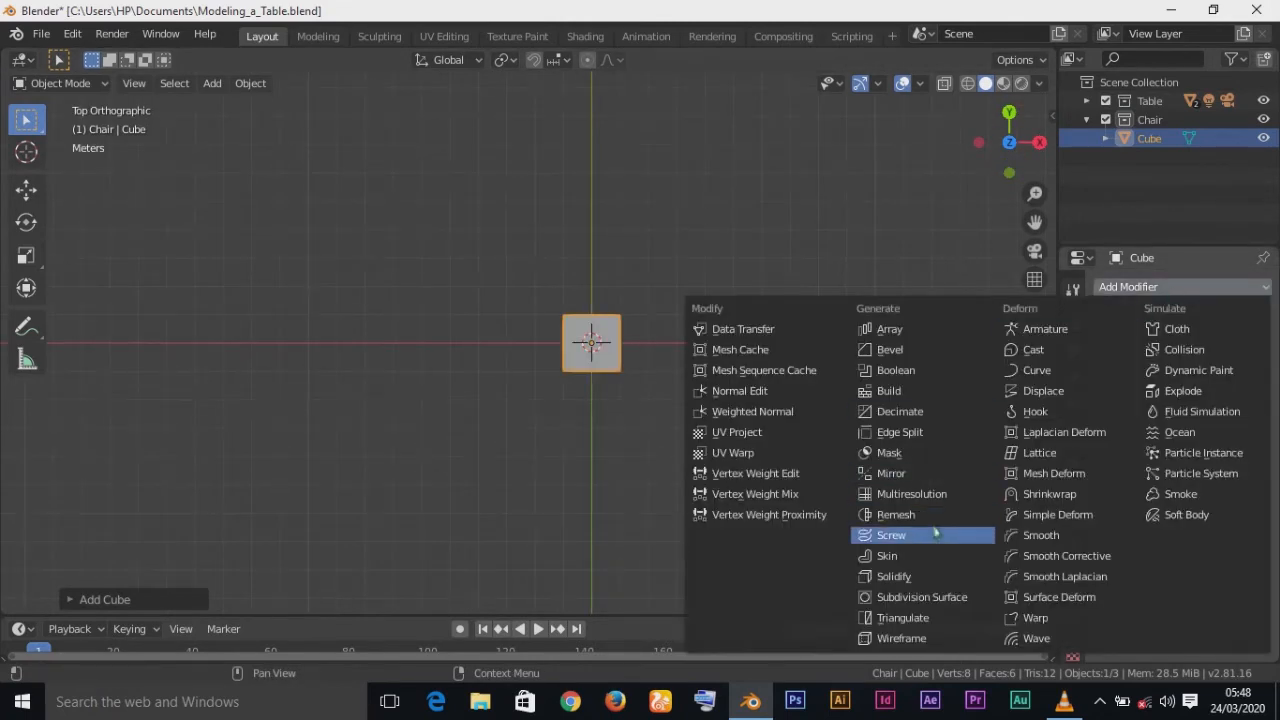
{"action": "left_click", "coordinate": [890, 473]}
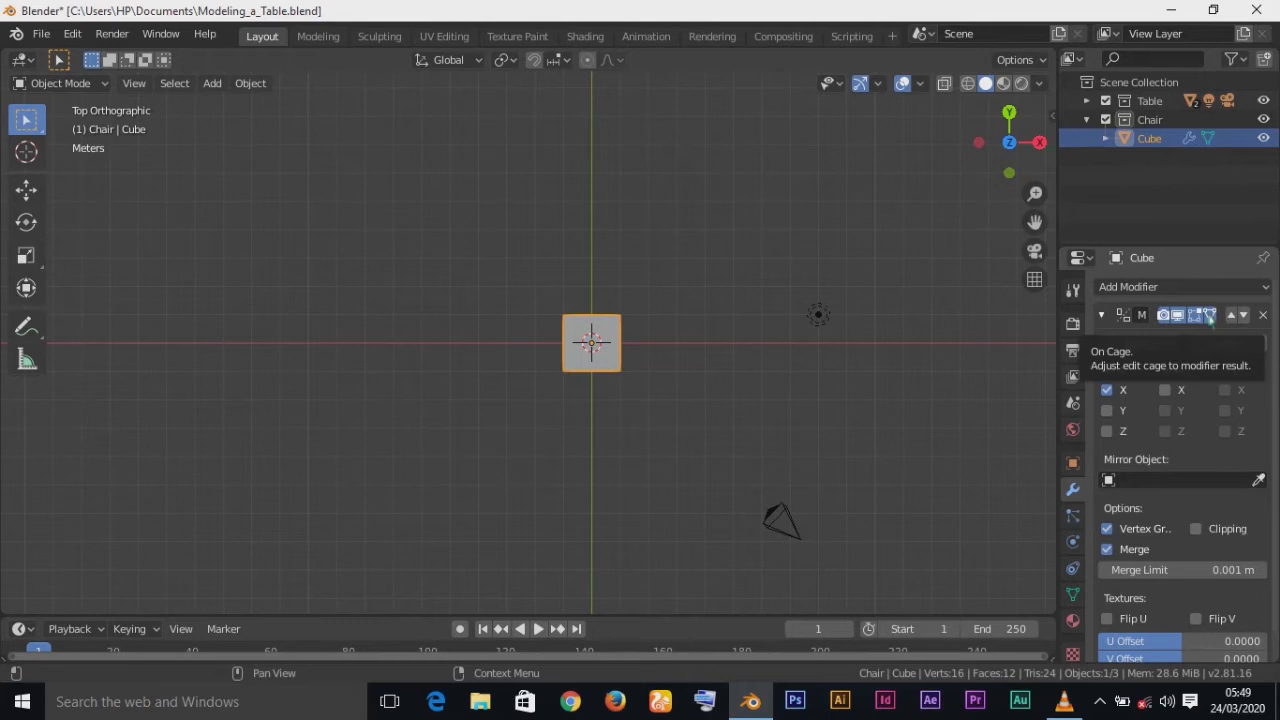
{"action": "left_click", "coordinate": [1107, 411]}
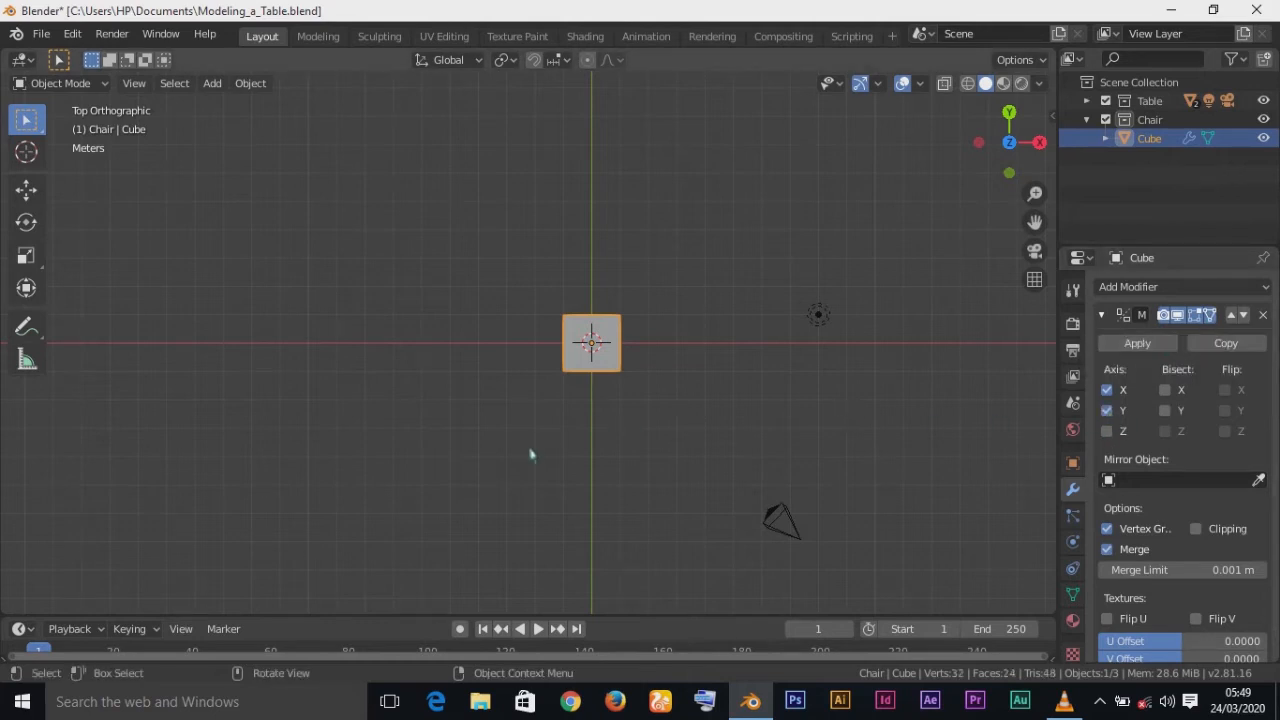
Step: Move the cube's mesh along positive X in Edit Mode so its mirrored copy separates from it
{"action": "key", "text": "Tab"}
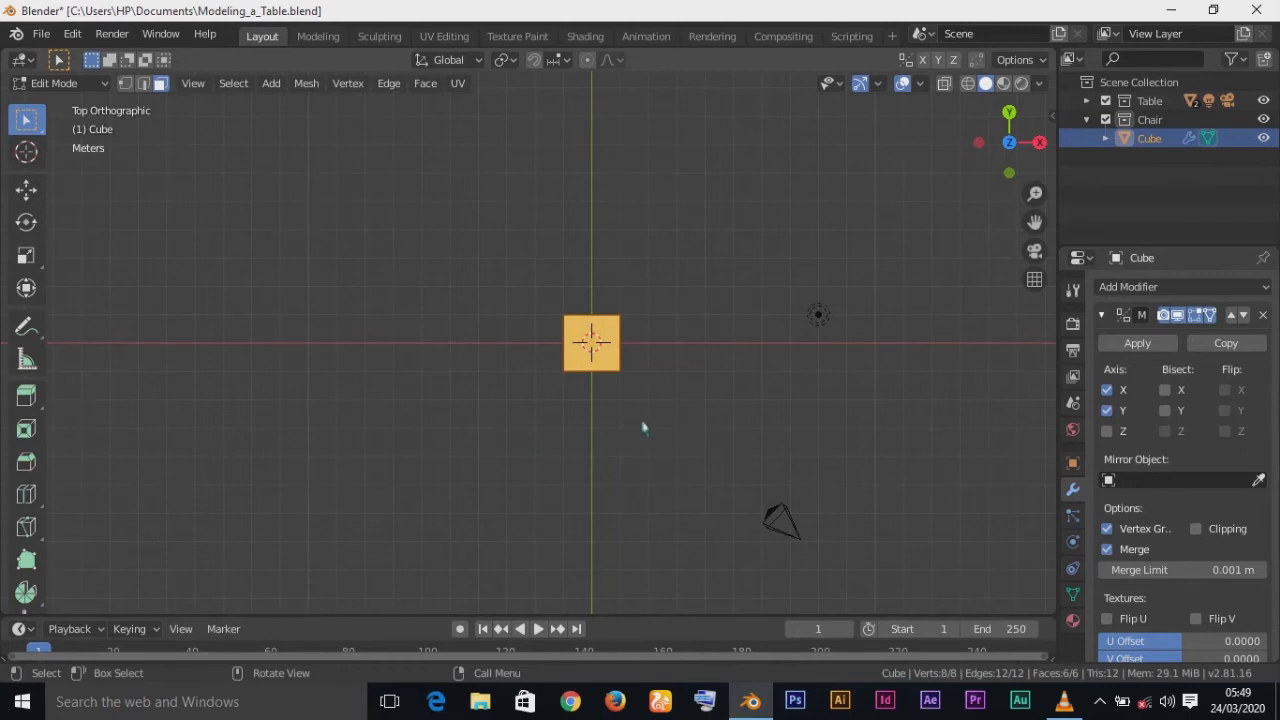
{"action": "key", "text": "g"}
{"action": "key", "text": "z"}
{"action": "key", "text": "z"}
{"action": "key", "text": "z"}
{"action": "key", "text": "x"}
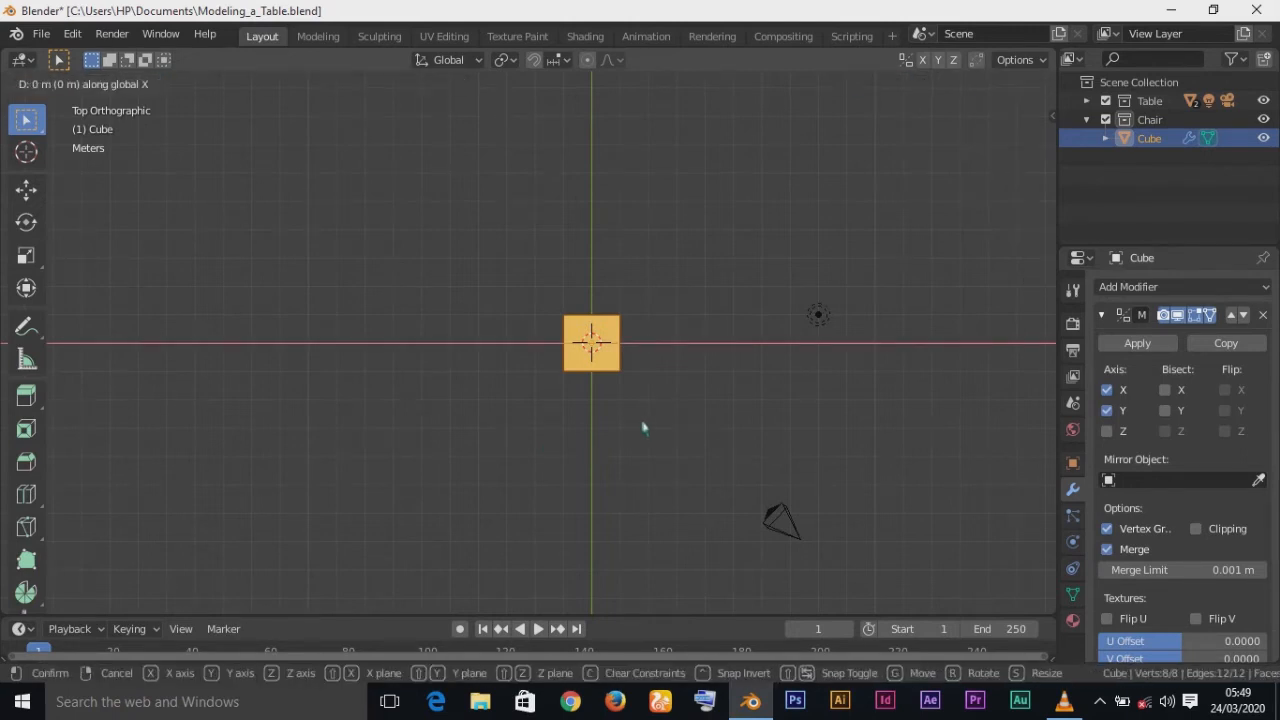
{"action": "left_click", "coordinate": [716, 430]}
Step: Move the mesh along negative Y to form four separate blocks and scale them to about half size
{"action": "key", "text": "g"}
{"action": "key", "text": "y"}
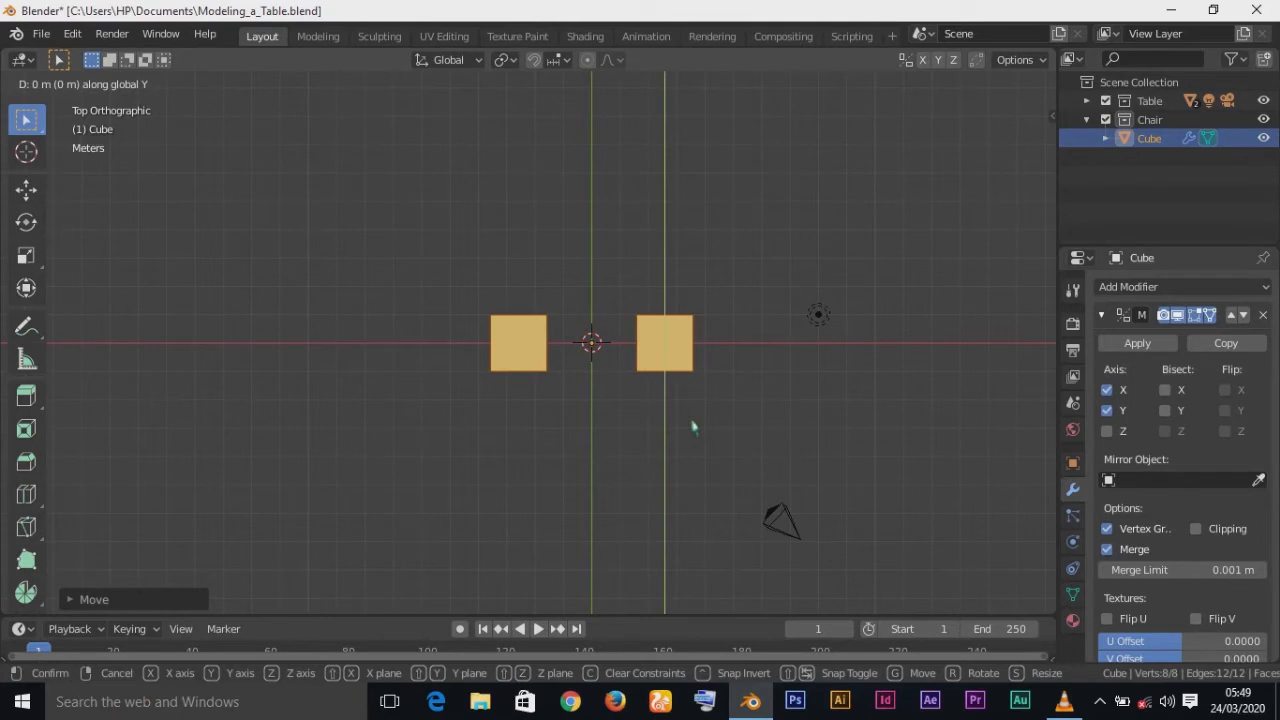
{"action": "left_click", "coordinate": [695, 482]}
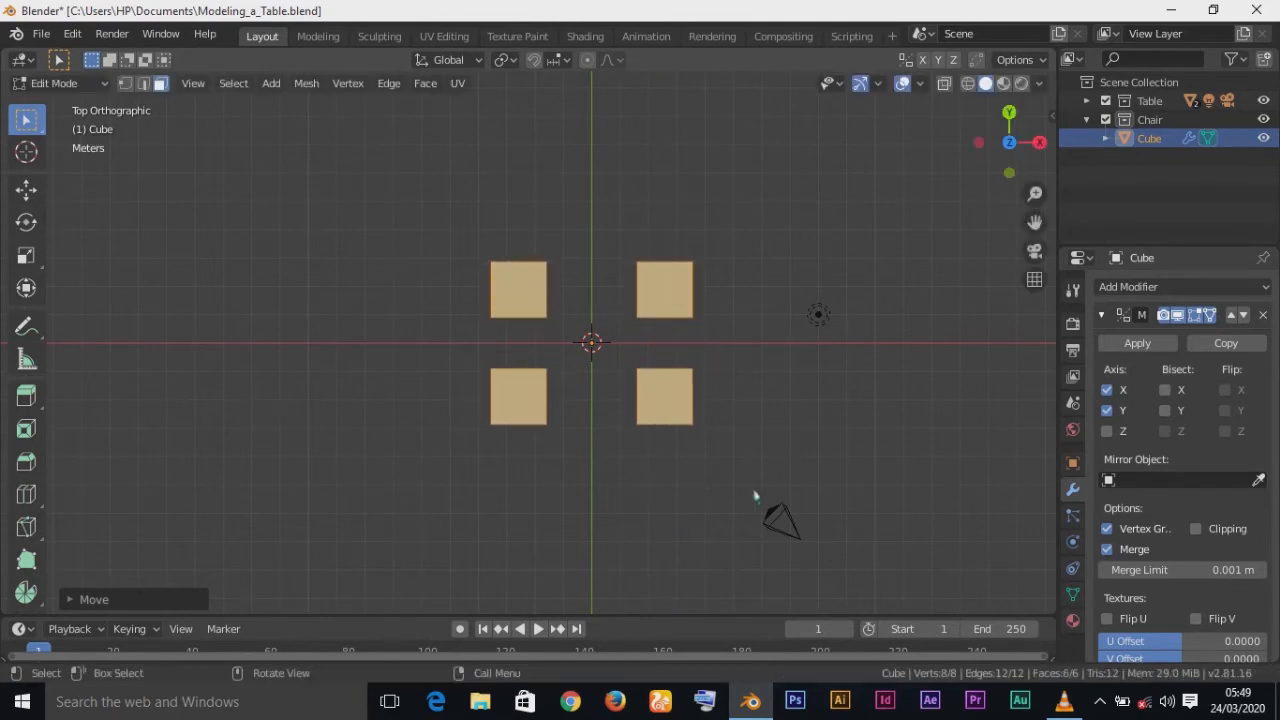
{"action": "key", "text": "s"}
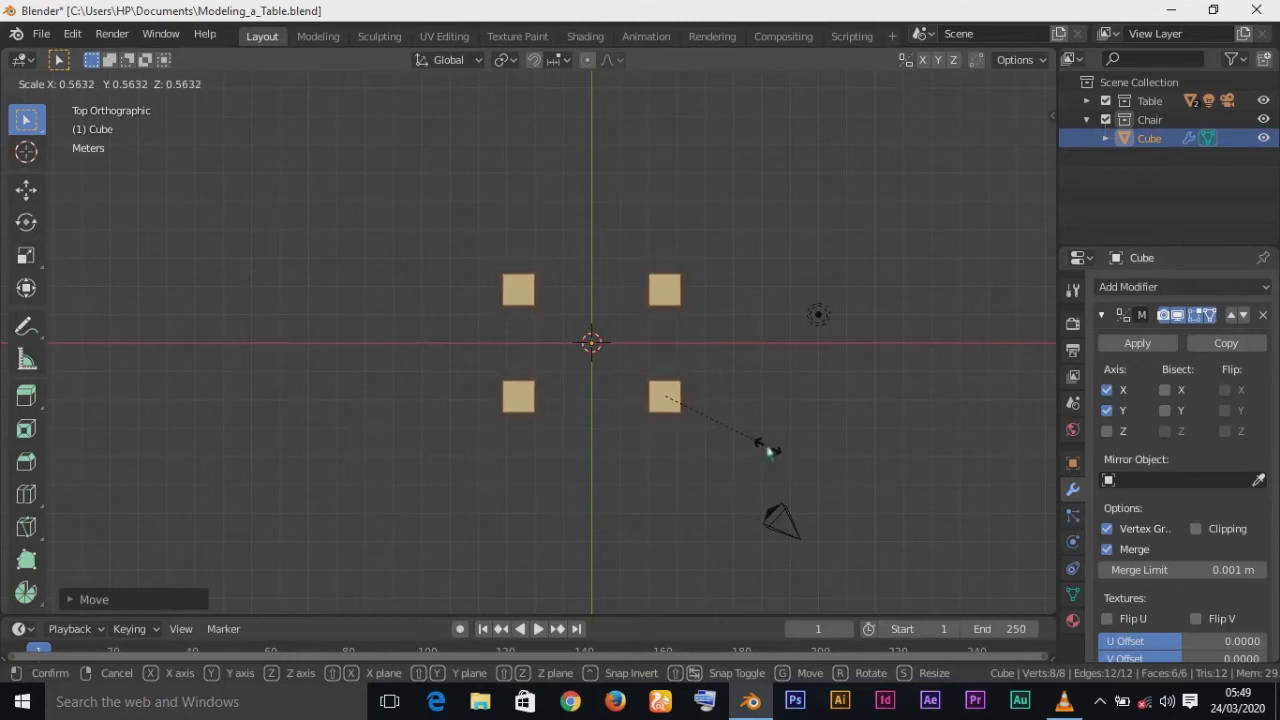
{"action": "left_click", "coordinate": [754, 437]}
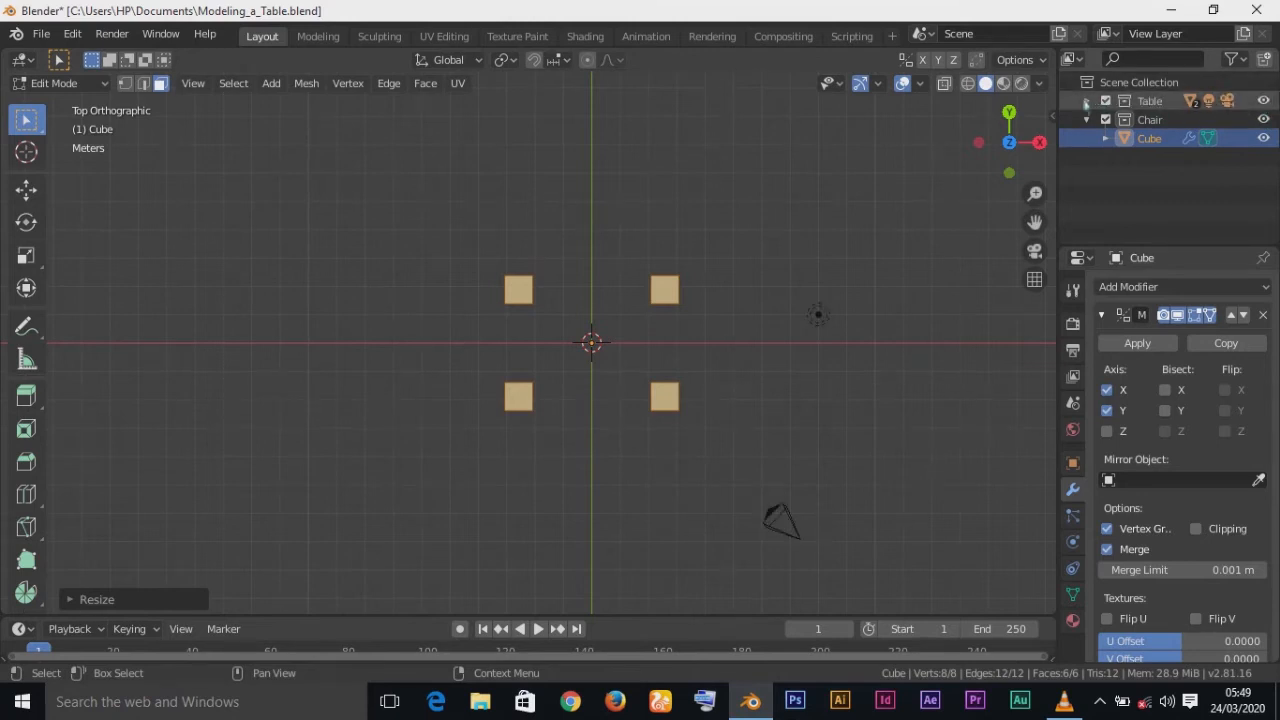
Step: Unhide the table's Leg and Top objects and scale the four chair blocks down to about two-thirds of their size
{"action": "left_click", "coordinate": [1086, 101]}
{"action": "left_click", "coordinate": [1263, 176]}
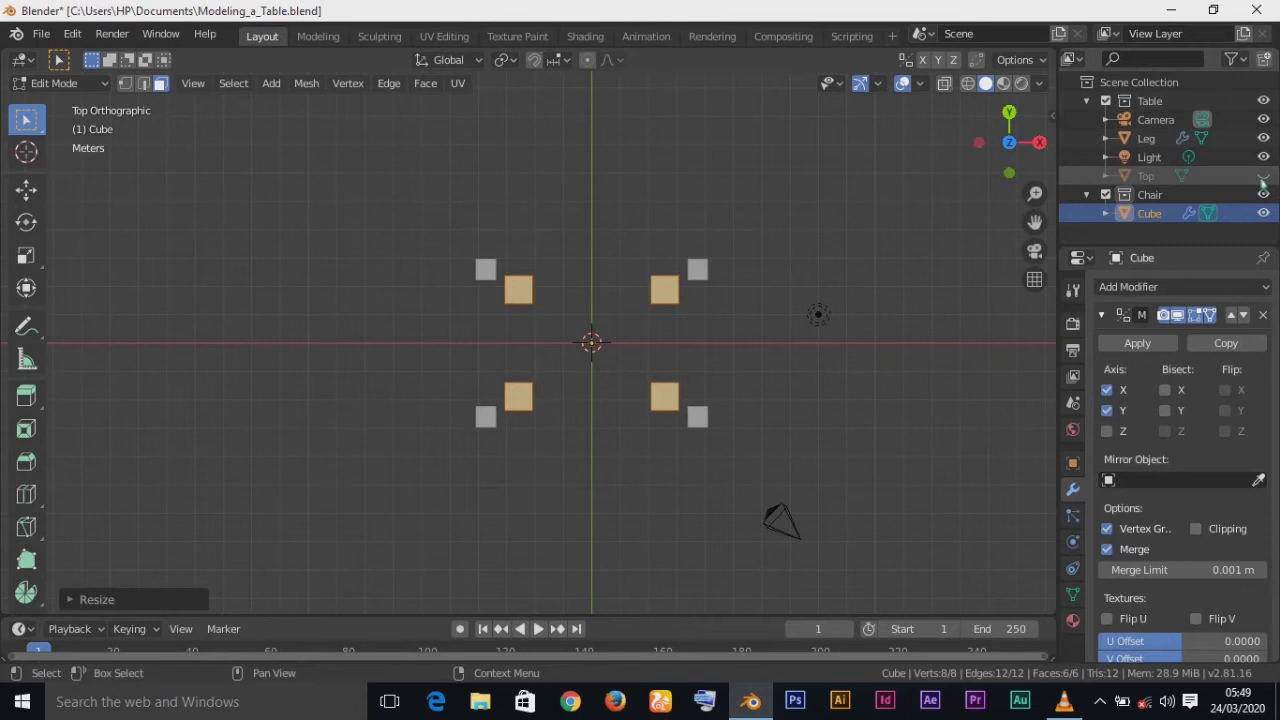
{"action": "left_click", "coordinate": [1263, 177]}
{"action": "middle_click_drag", "start_coordinate": [694, 472], "coordinate": [790, 373]}
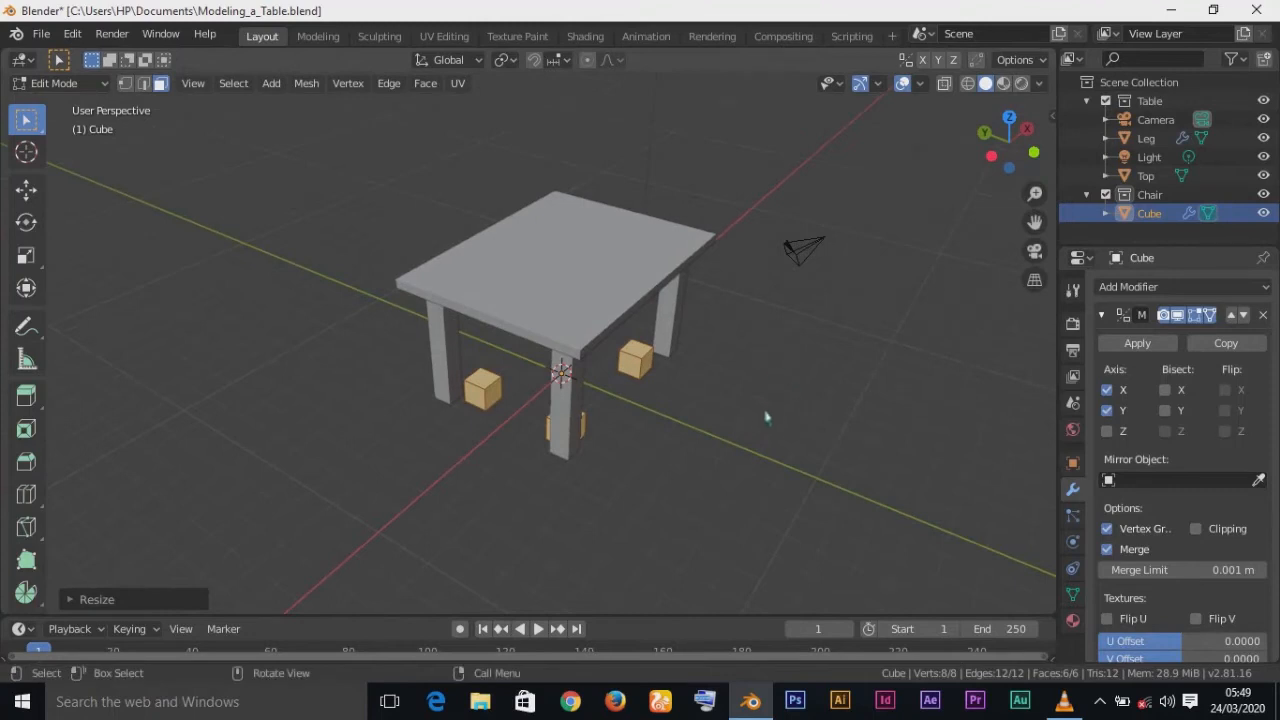
{"action": "key", "text": "s"}
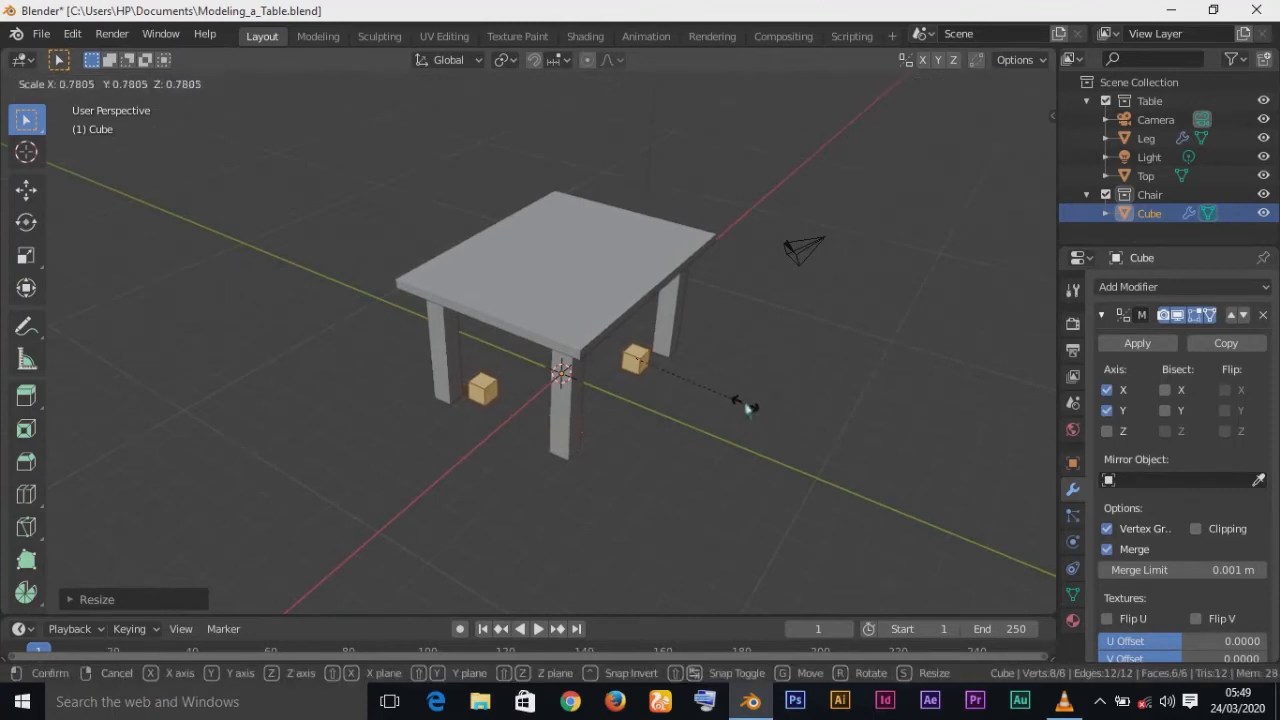
{"action": "left_click", "coordinate": [728, 397]}
Step: Move the chair blocks about 0.7 m inward along X so they sit closer together between the table legs
{"action": "middle_click_drag", "start_coordinate": [603, 436], "coordinate": [440, 447]}
{"action": "key", "text": "KP_1"}
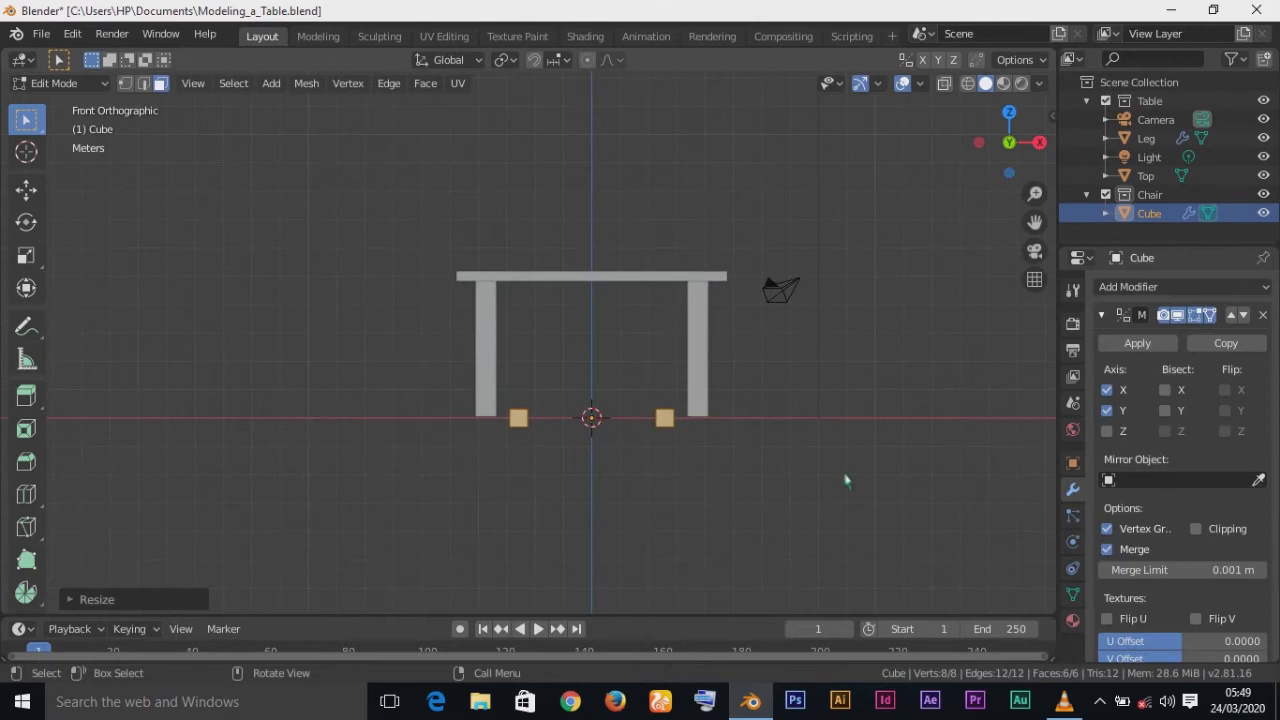
{"action": "middle_click_drag", "start_coordinate": [846, 480], "coordinate": [770, 543], "text": "shift"}
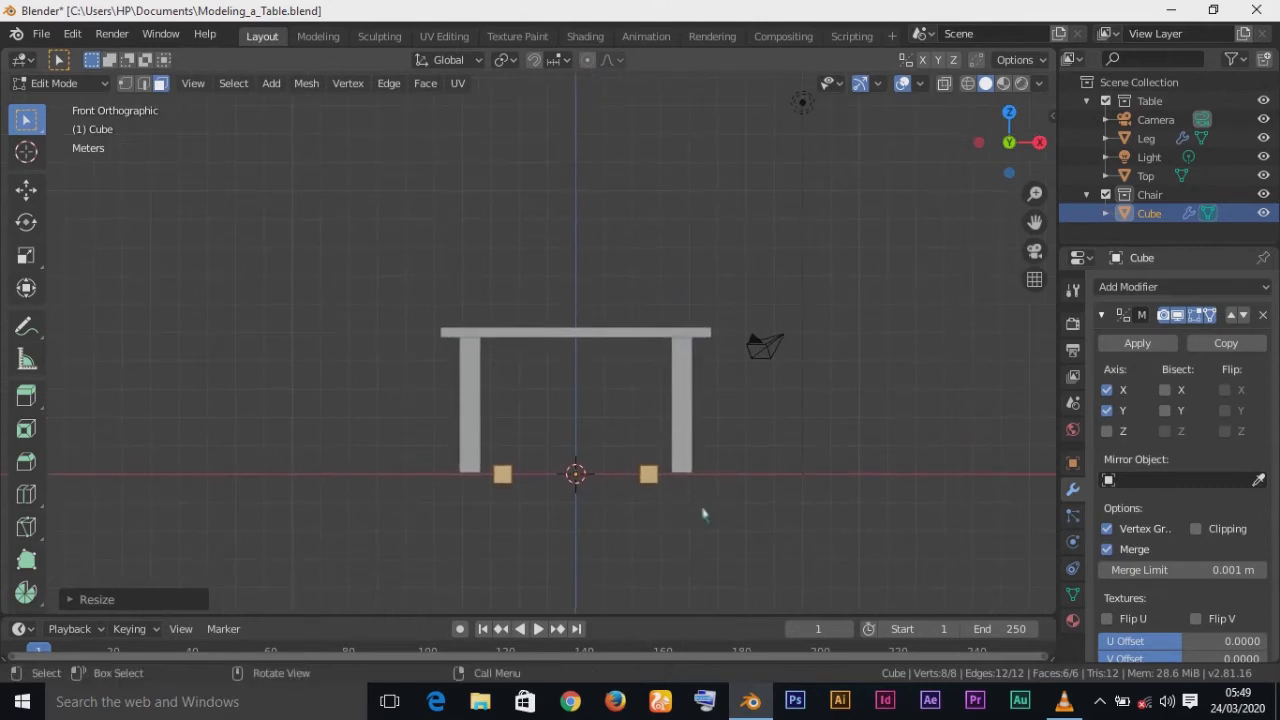
{"action": "key", "text": "g"}
{"action": "key", "text": "x"}
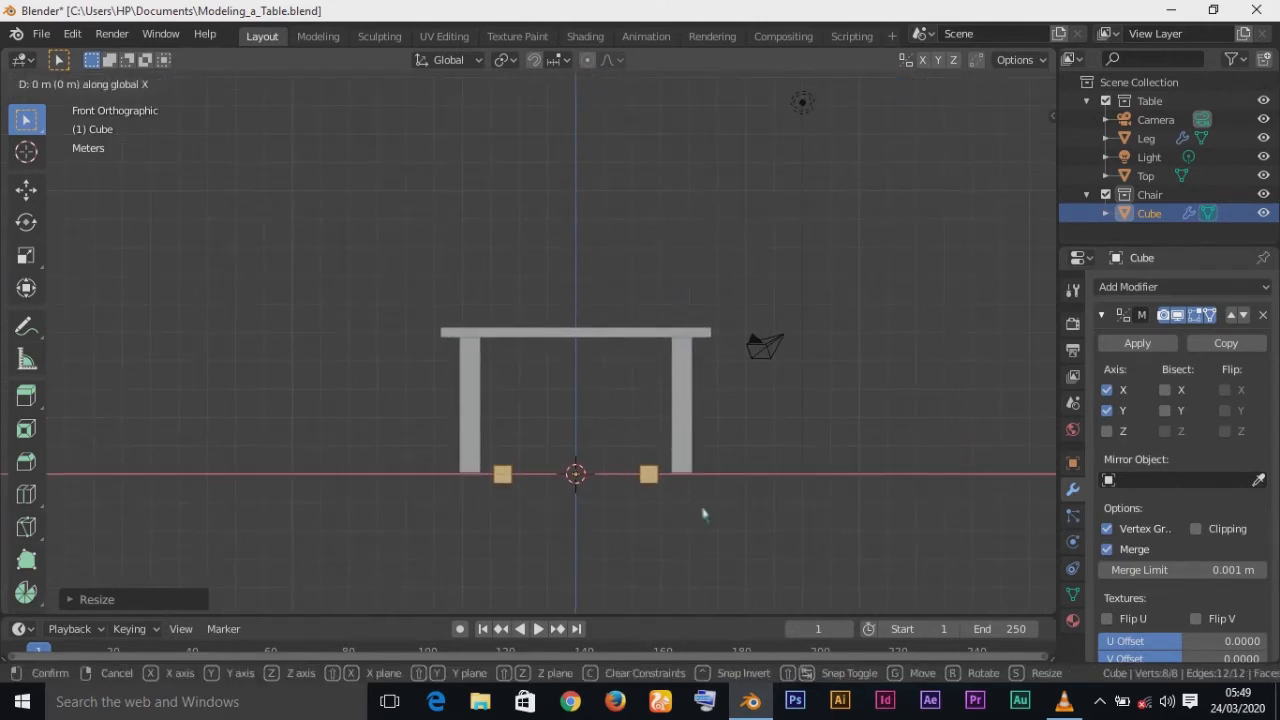
{"action": "mouse_move", "coordinate": [686, 510]}
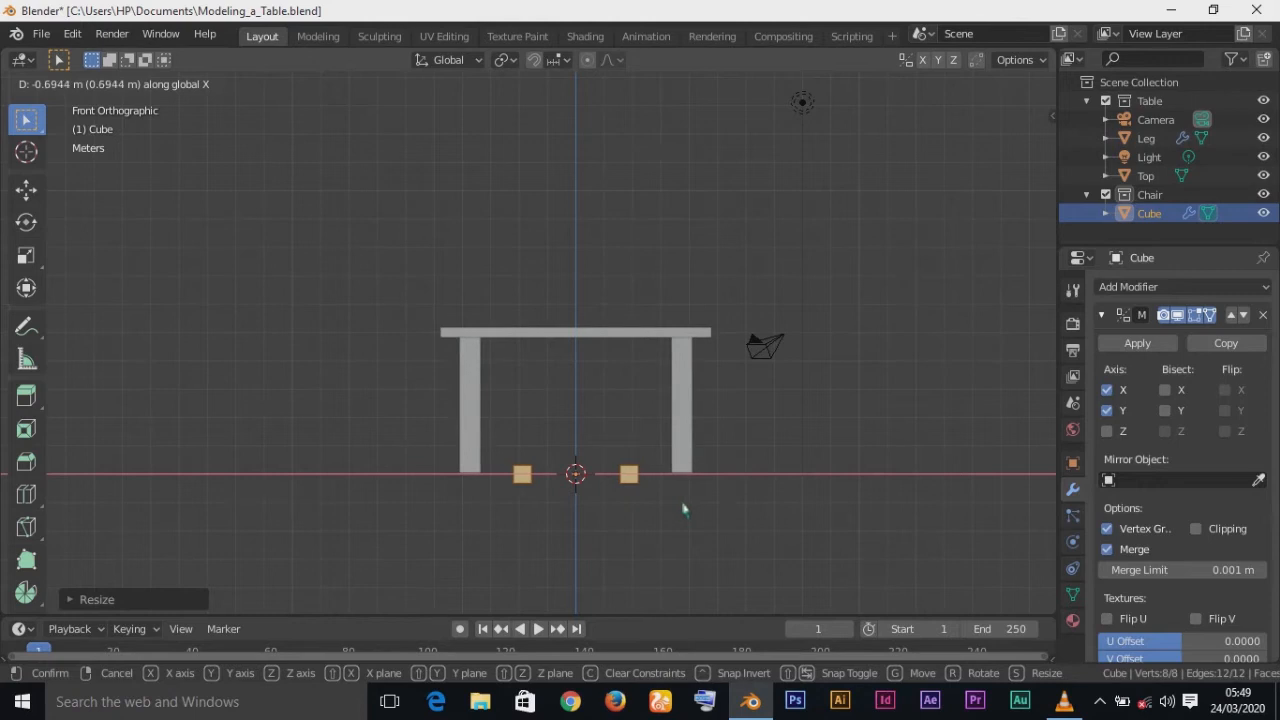
{"action": "left_click", "coordinate": [686, 508]}
Step: Hide the table's Leg and Top objects and move the chair blocks about 0.45 m inward along Y
{"action": "middle_click_drag", "start_coordinate": [686, 508], "coordinate": [655, 508]}
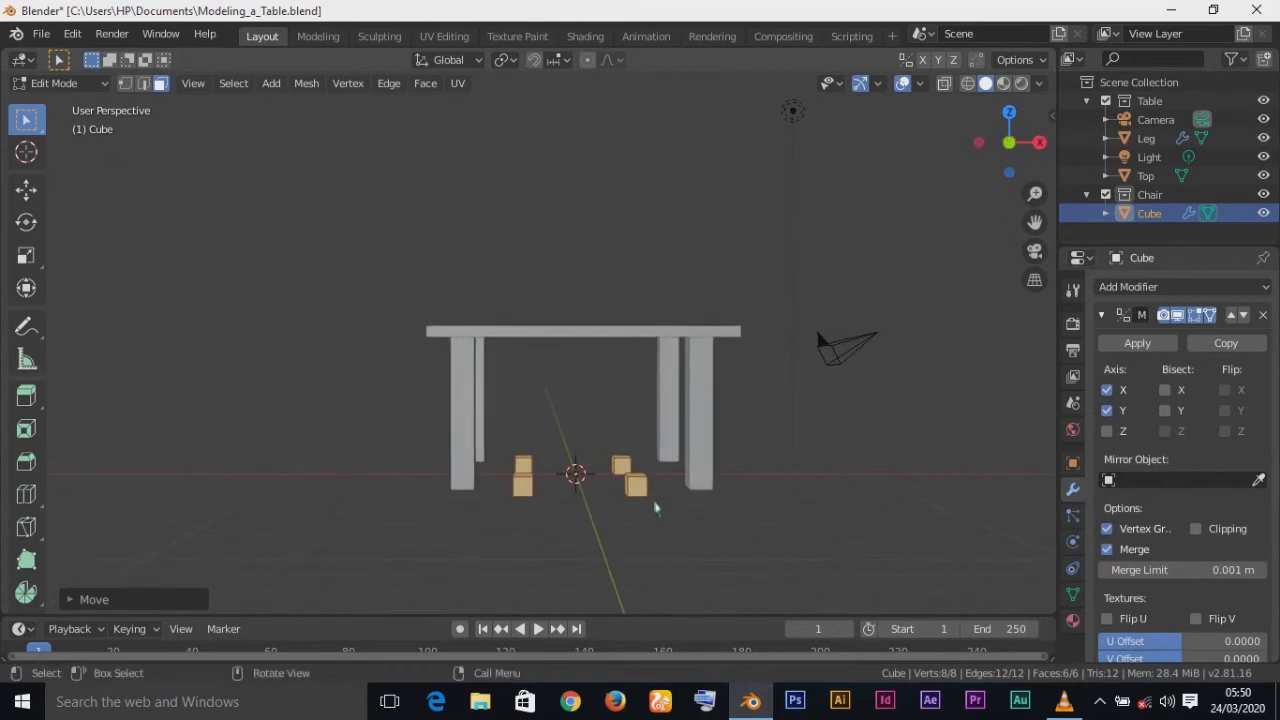
{"action": "left_click", "coordinate": [1264, 138]}
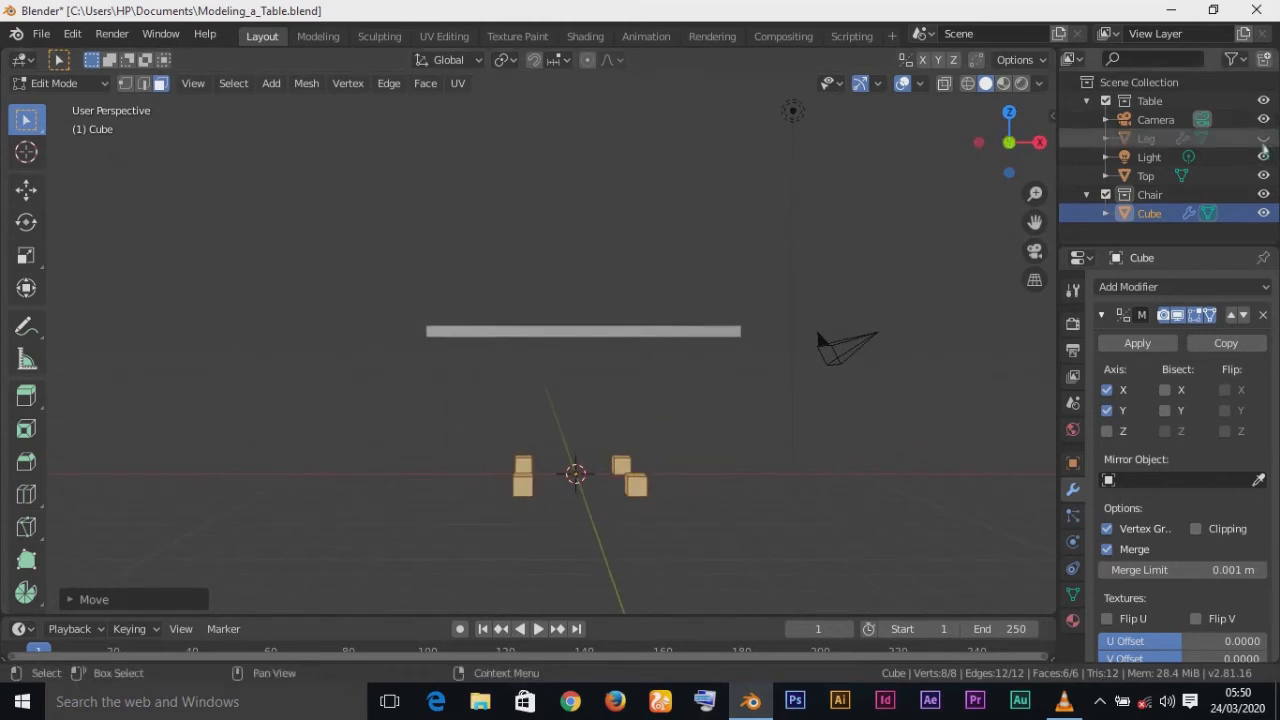
{"action": "left_click", "coordinate": [1264, 175]}
{"action": "middle_click_drag", "start_coordinate": [590, 515], "coordinate": [578, 547]}
{"action": "key", "text": "KP_7"}
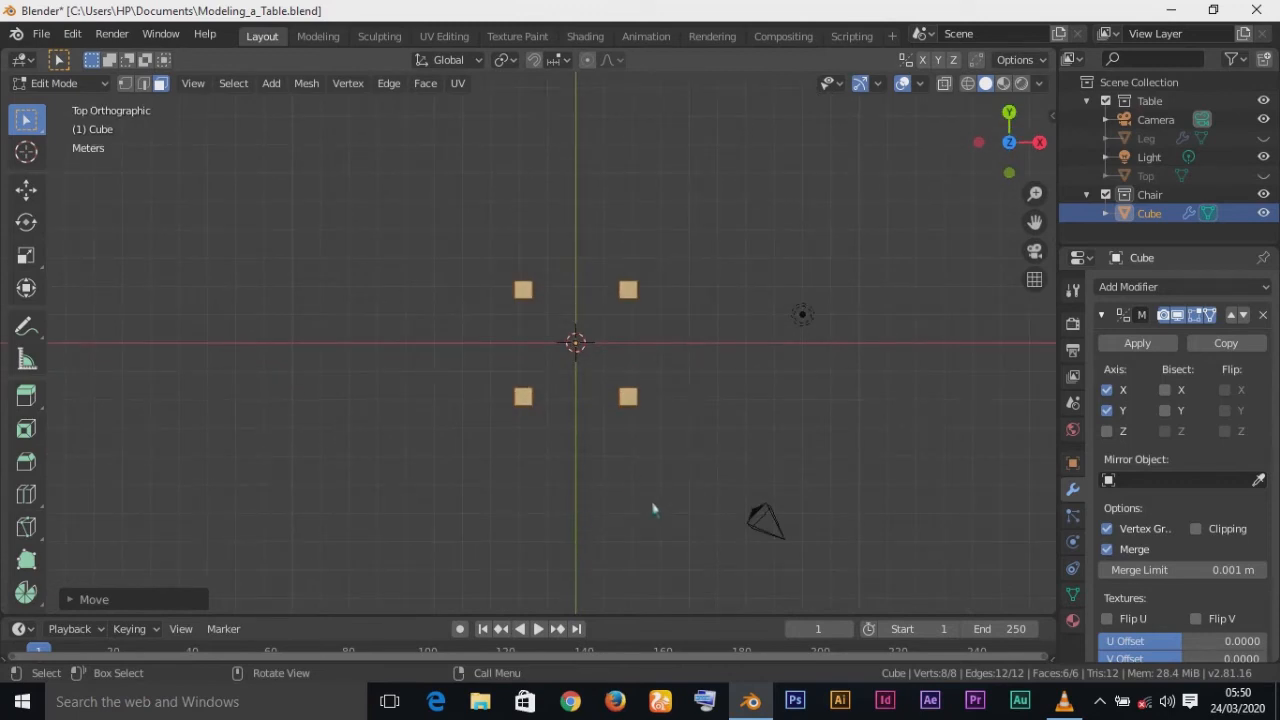
{"action": "key", "text": "g"}
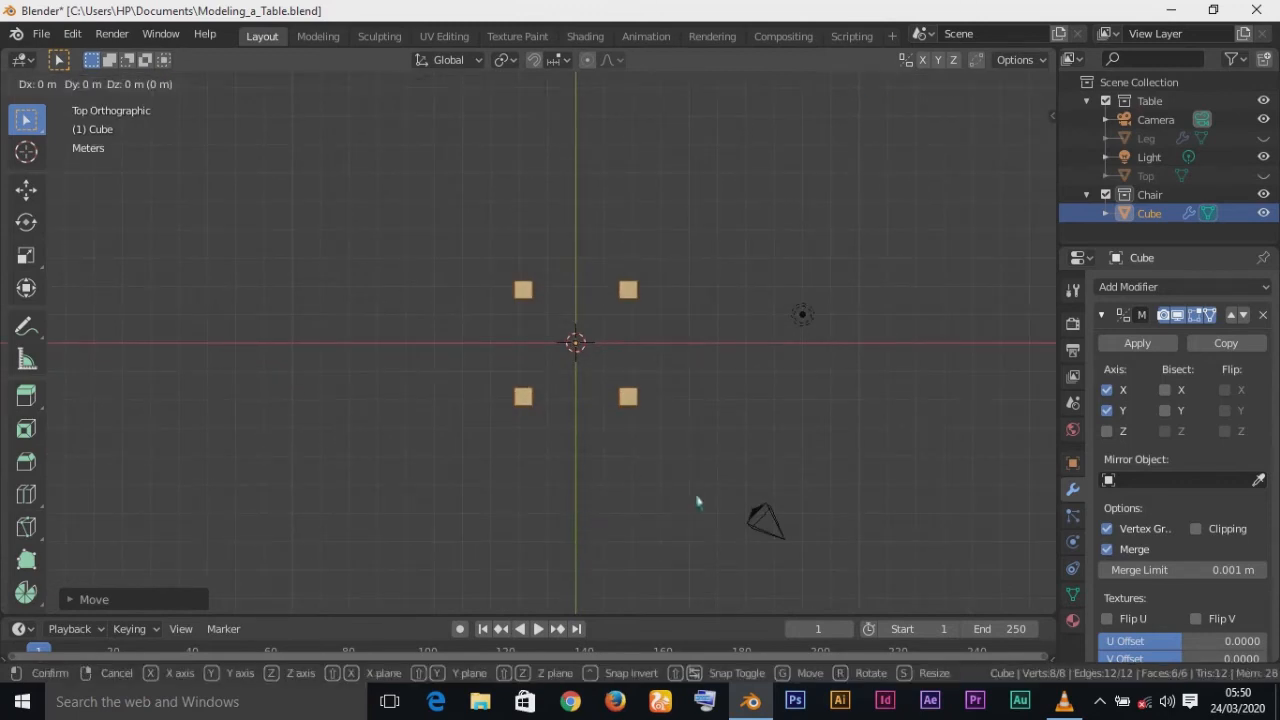
{"action": "key", "text": "y"}
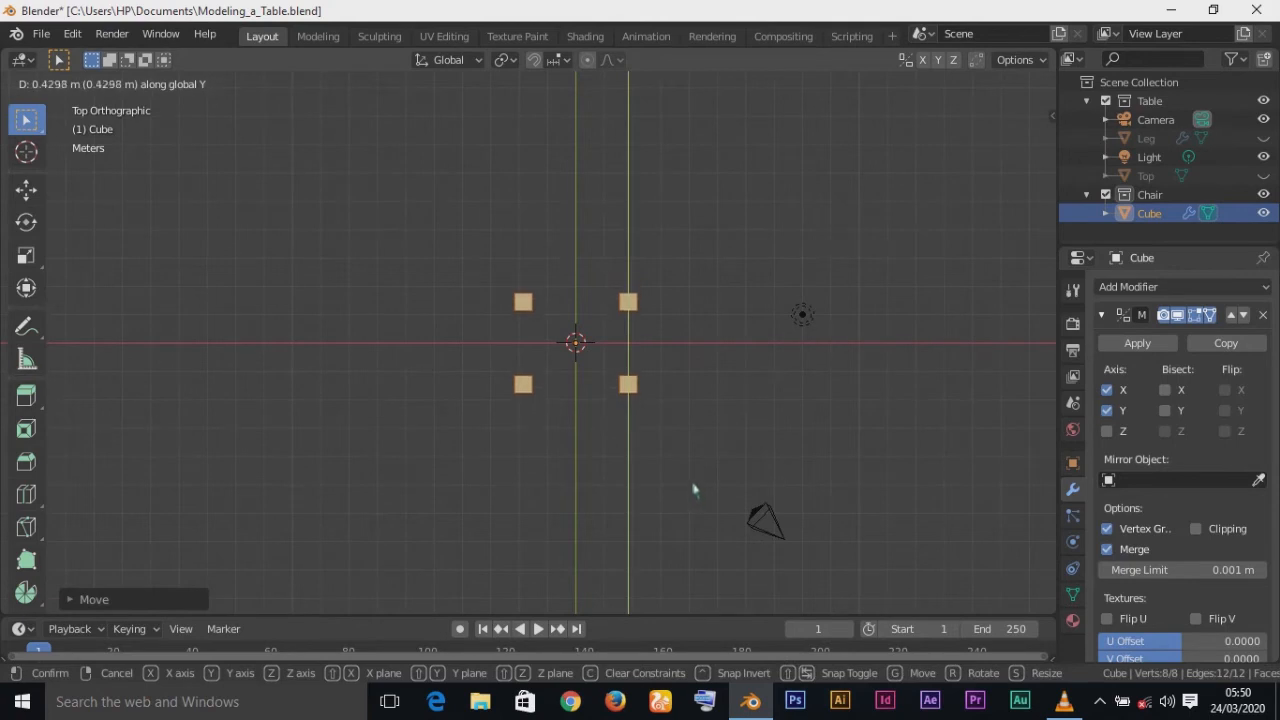
{"action": "left_click", "coordinate": [694, 489]}
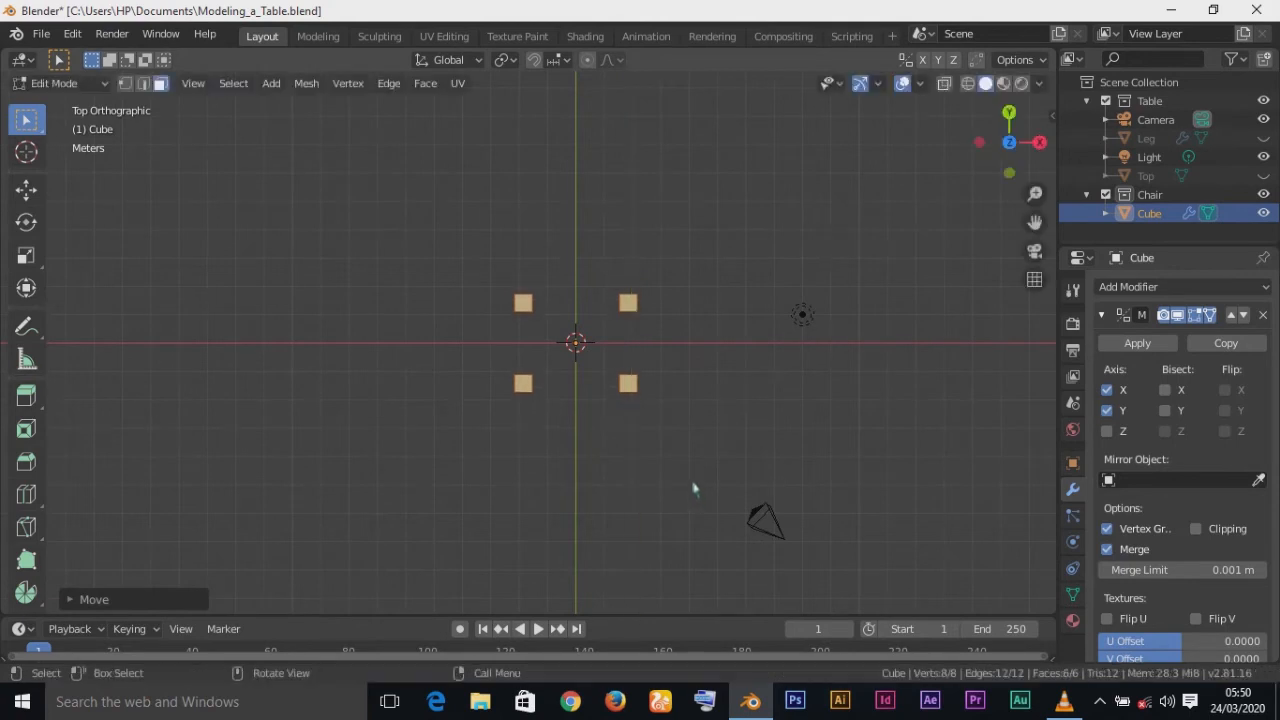
Step: Unhide the tabletop and check the chair blocks' placement beneath it in wireframe, returning to solid shading
{"action": "left_click", "coordinate": [1264, 176]}
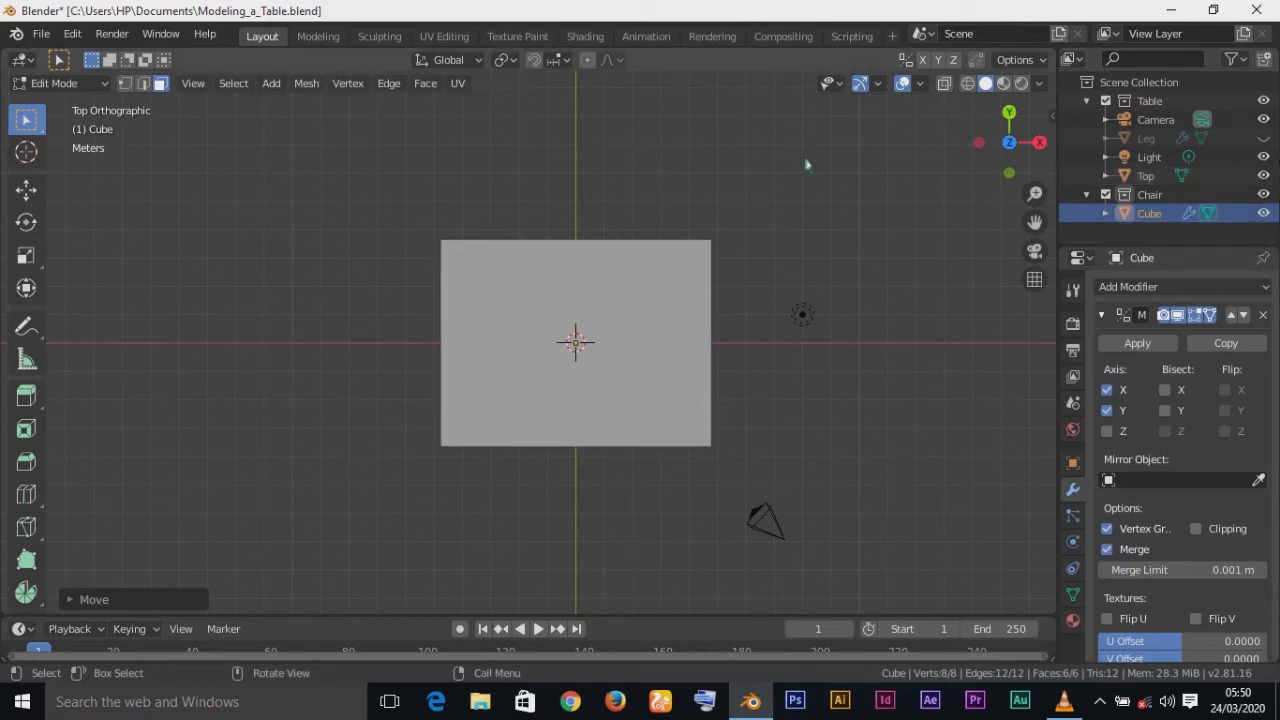
{"action": "key", "text": "z"}
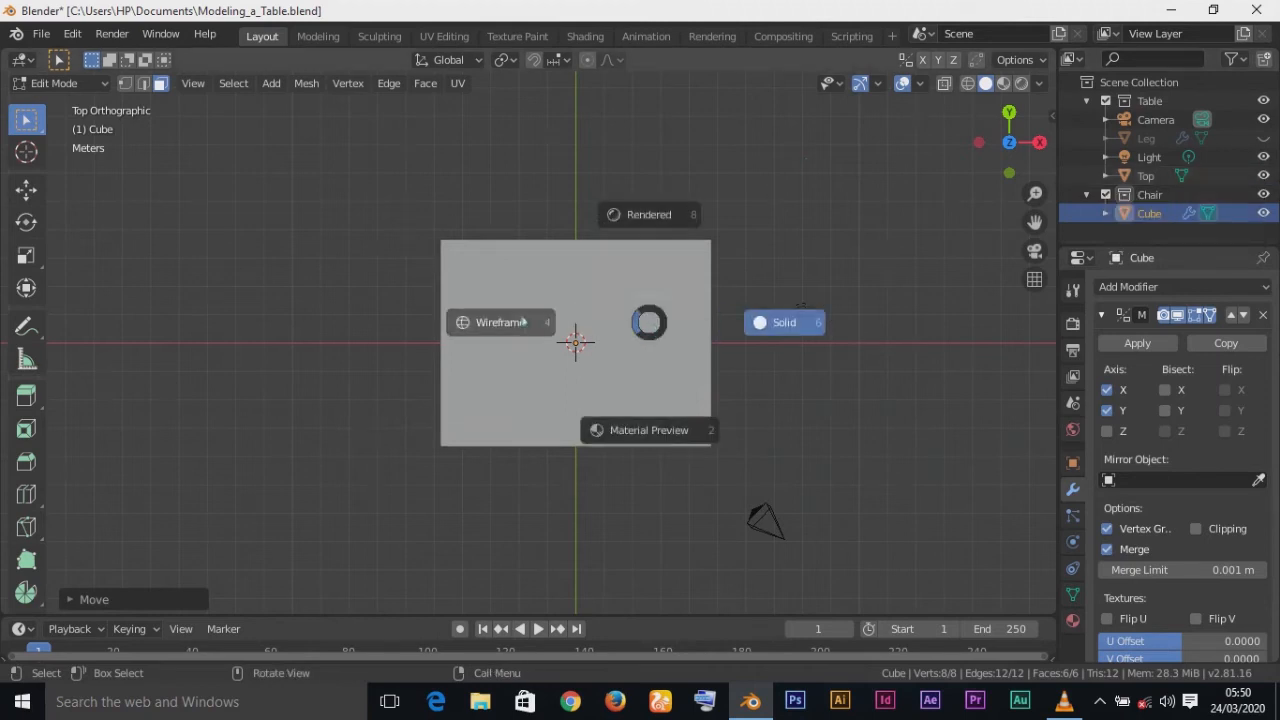
{"action": "left_click", "coordinate": [522, 322]}
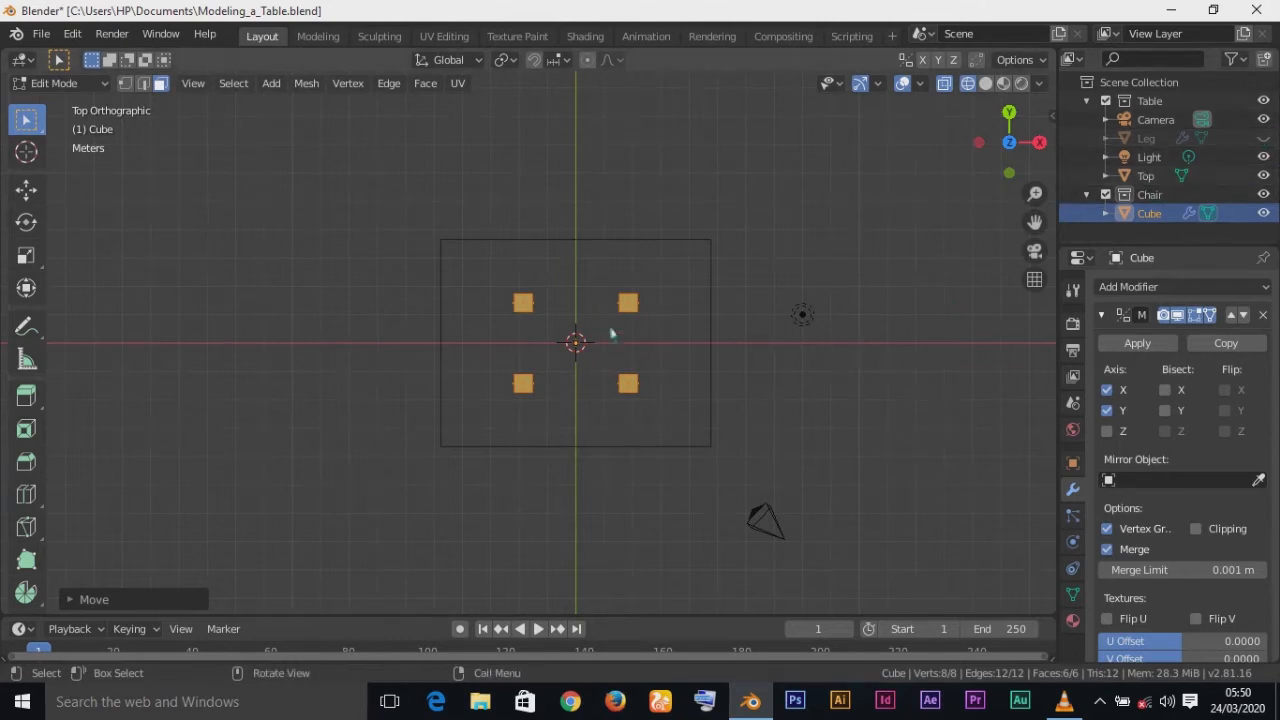
{"action": "key", "text": "z"}
{"action": "left_click", "coordinate": [716, 371]}
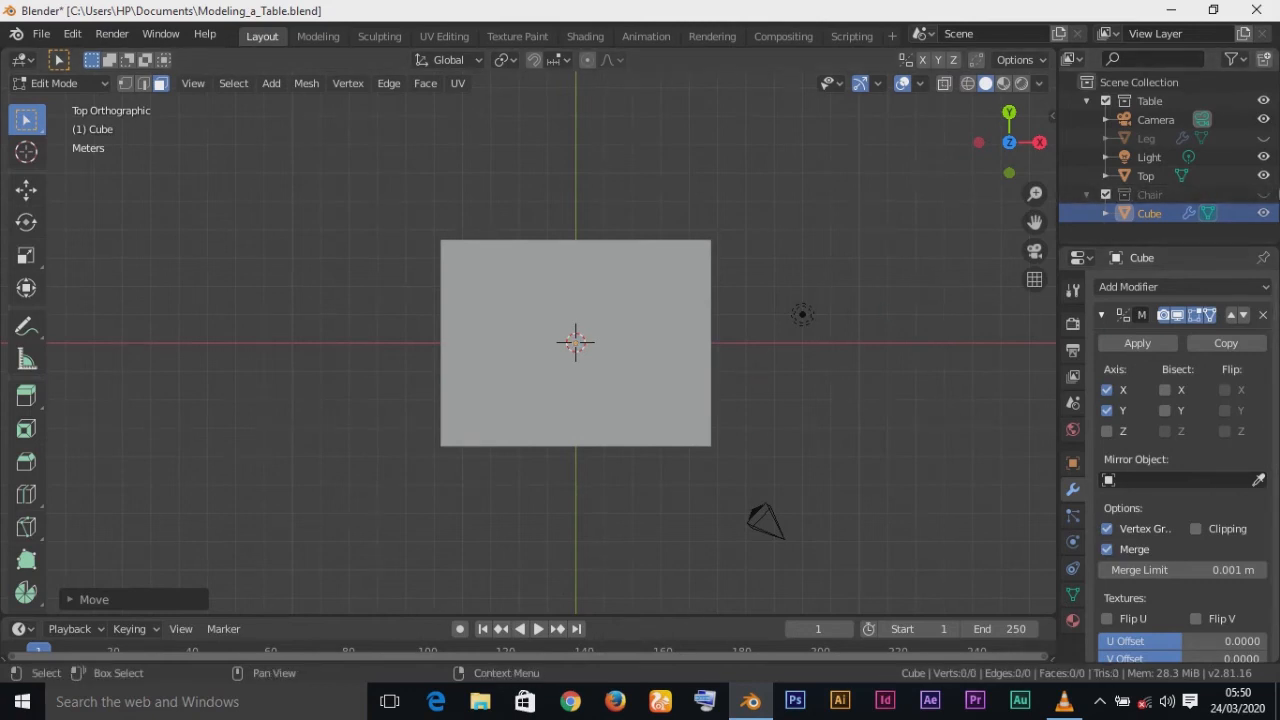
Step: Unhide the table legs to compare the chair blocks with the whole table, and hide both Top and Leg again
{"action": "left_click", "coordinate": [1264, 138]}
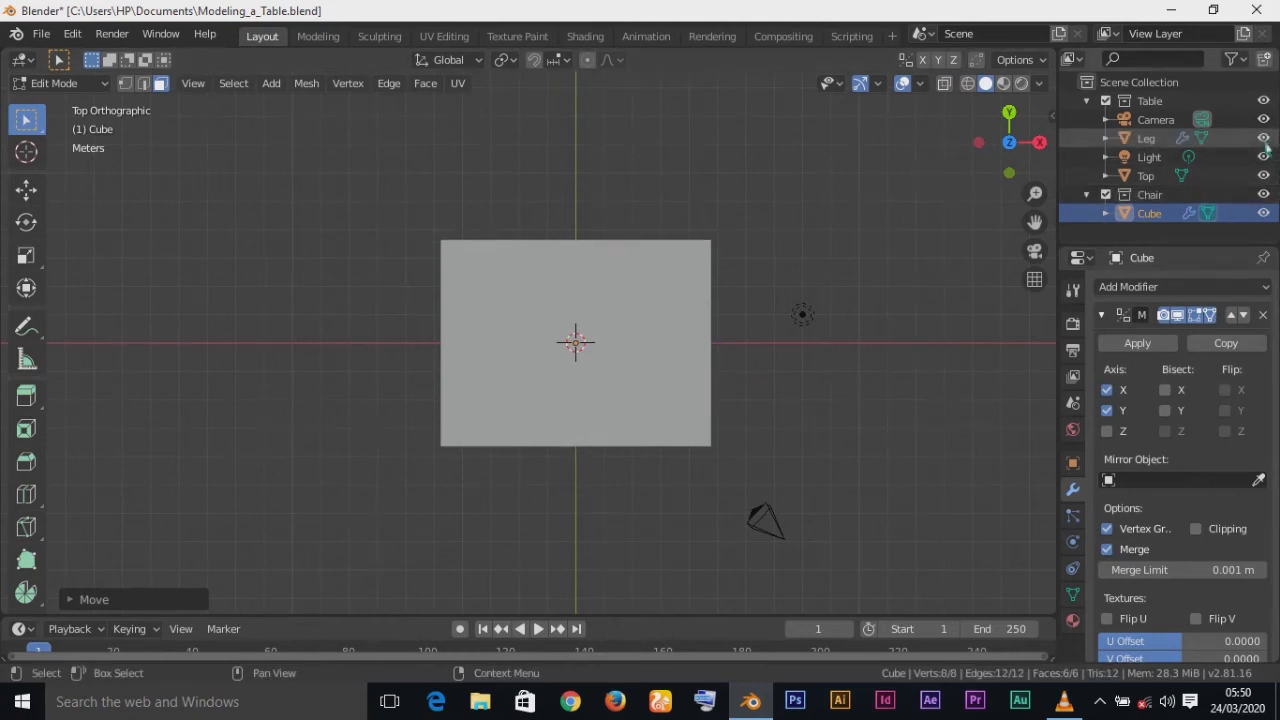
{"action": "middle_click_drag", "start_coordinate": [580, 528], "coordinate": [563, 378]}
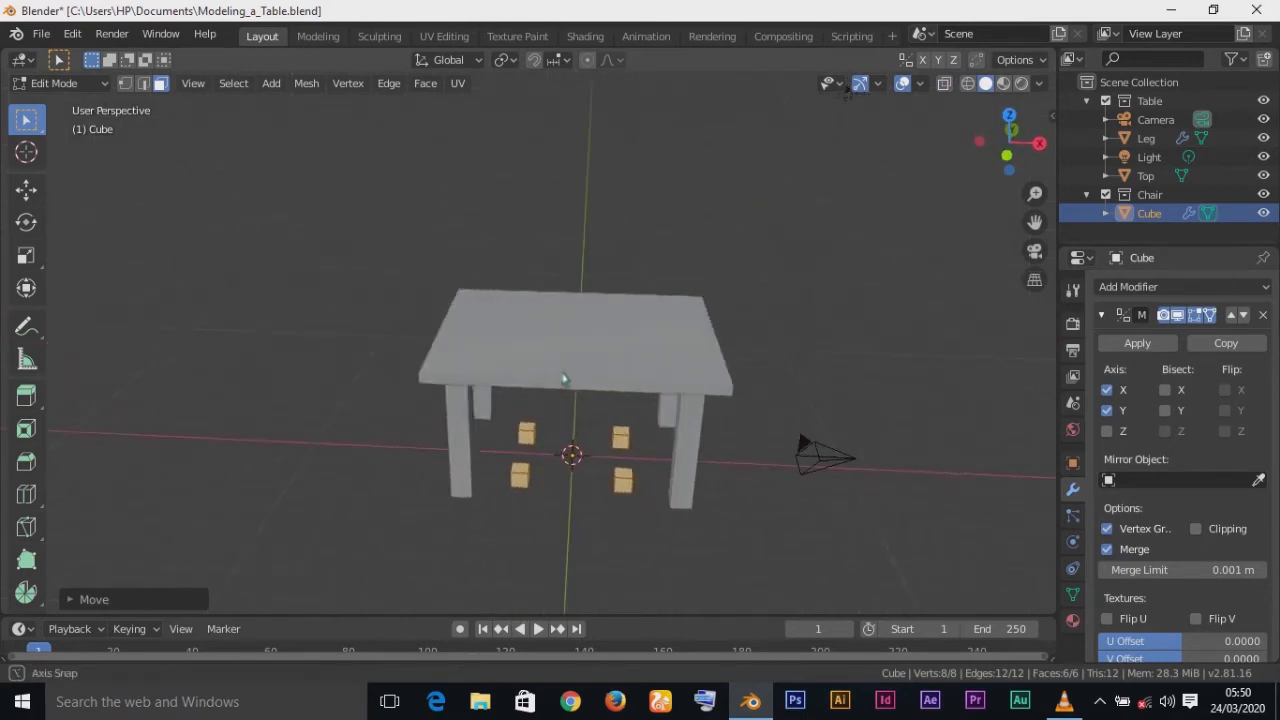
{"action": "left_click", "coordinate": [1263, 176]}
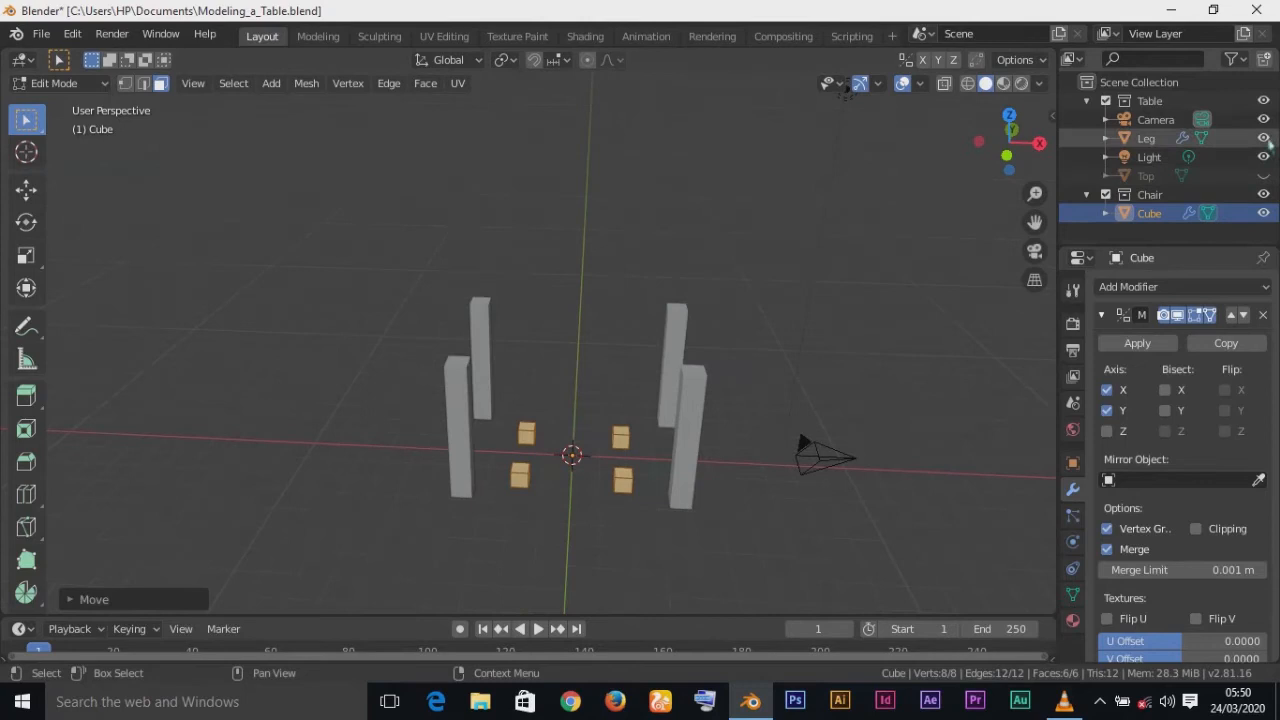
{"action": "left_click", "coordinate": [1263, 138]}
{"action": "middle_click_drag", "start_coordinate": [595, 520], "coordinate": [611, 479]}
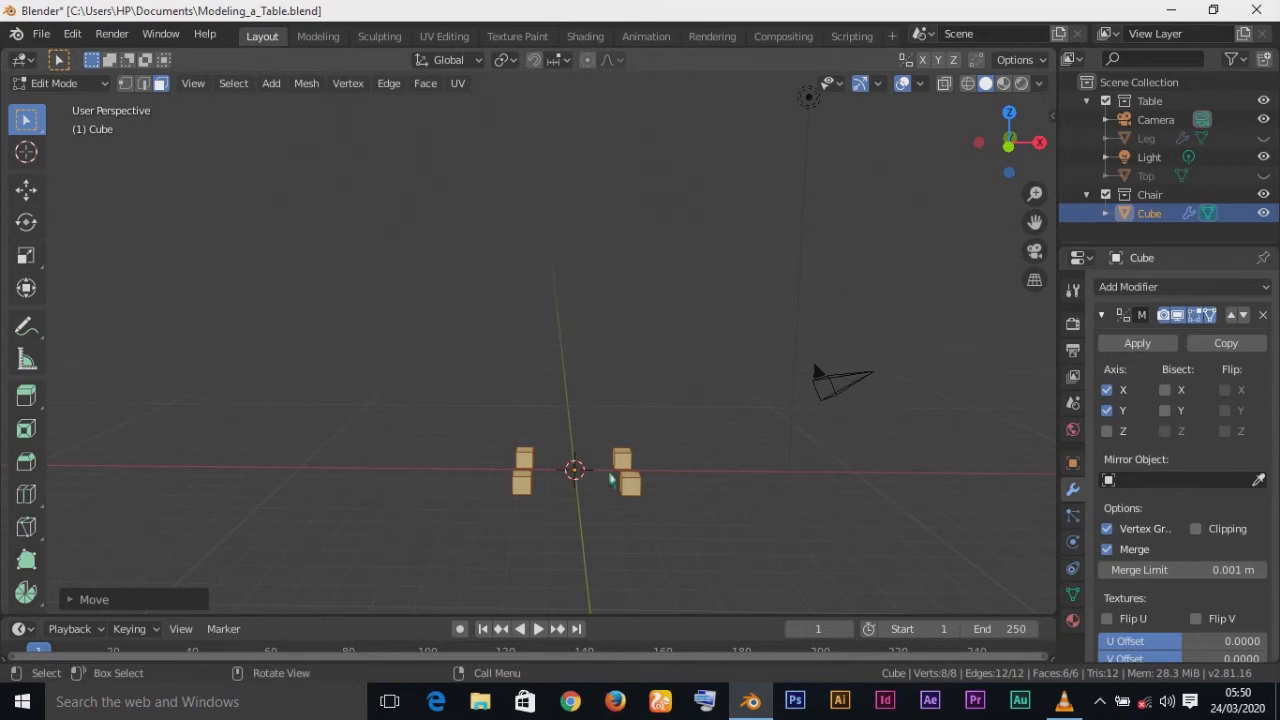
{"action": "key", "text": "KP_1"}
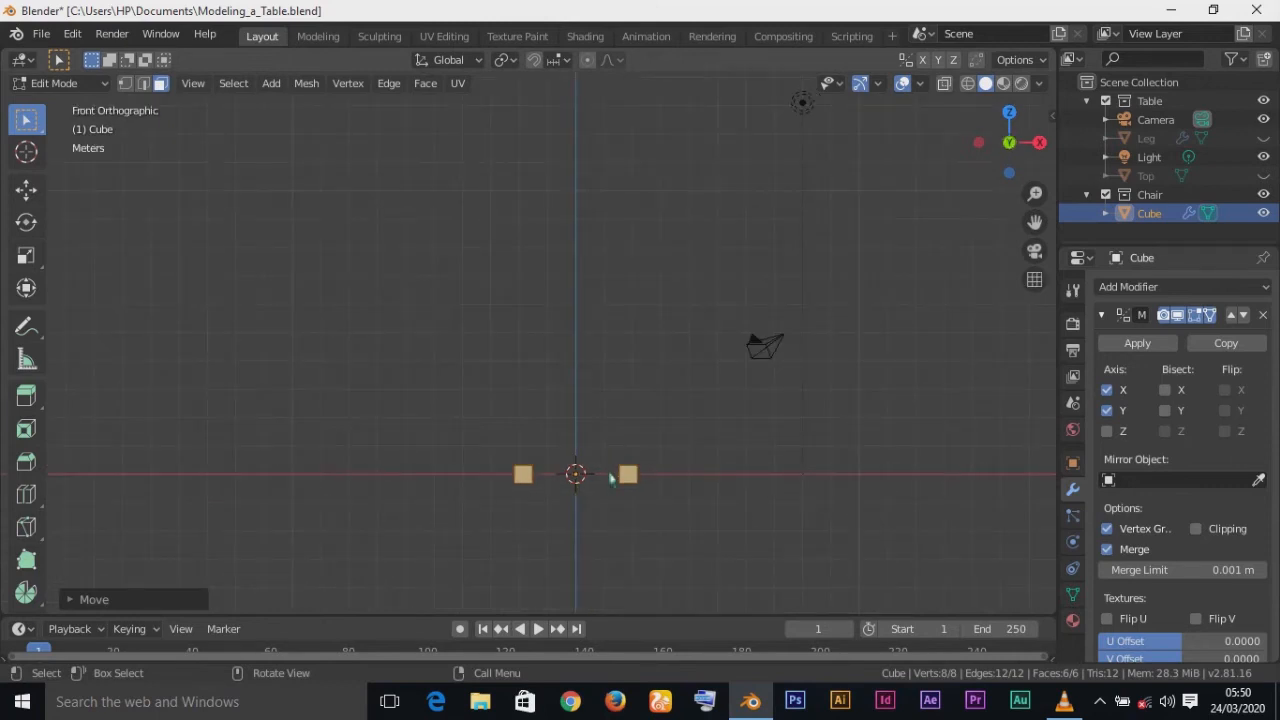
Step: Select only the top face of the chair block in the +X, −Y corner, ready for editing from the side
{"action": "scroll", "coordinate": [610, 479], "scroll_direction": "up", "scroll_amount": 2}
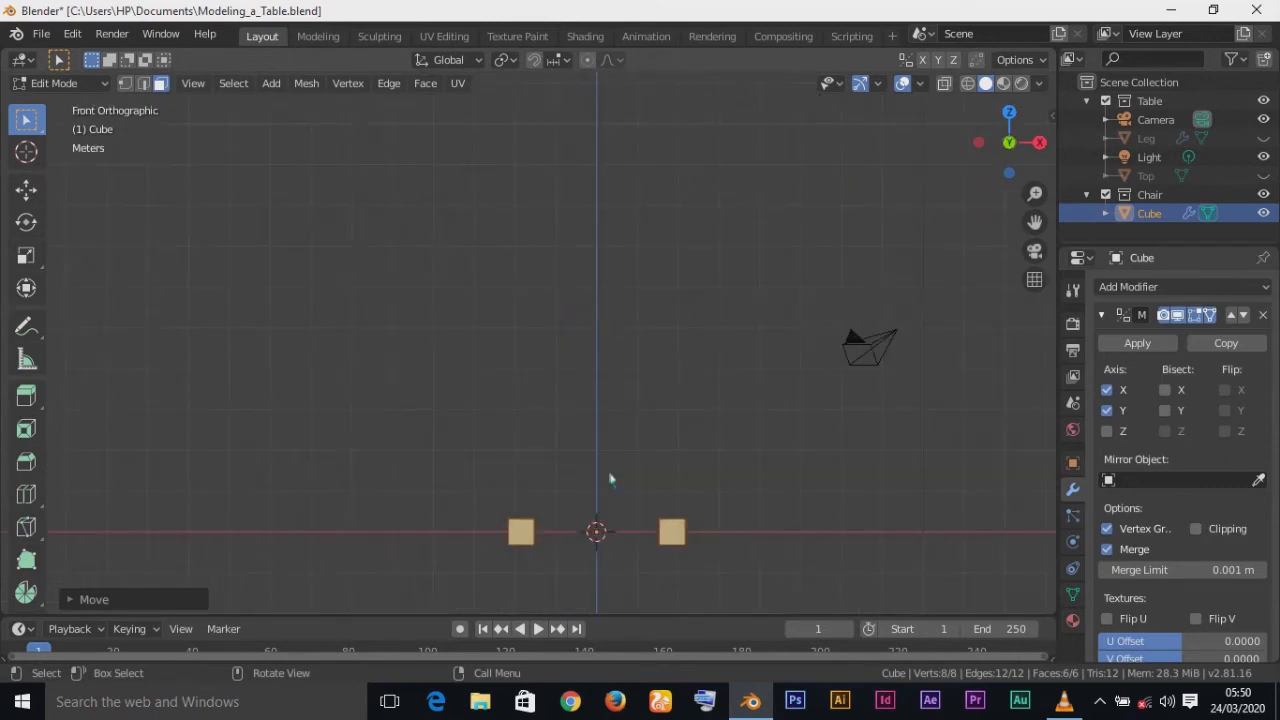
{"action": "key", "text": "KP_7"}
{"action": "left_click", "coordinate": [675, 403]}
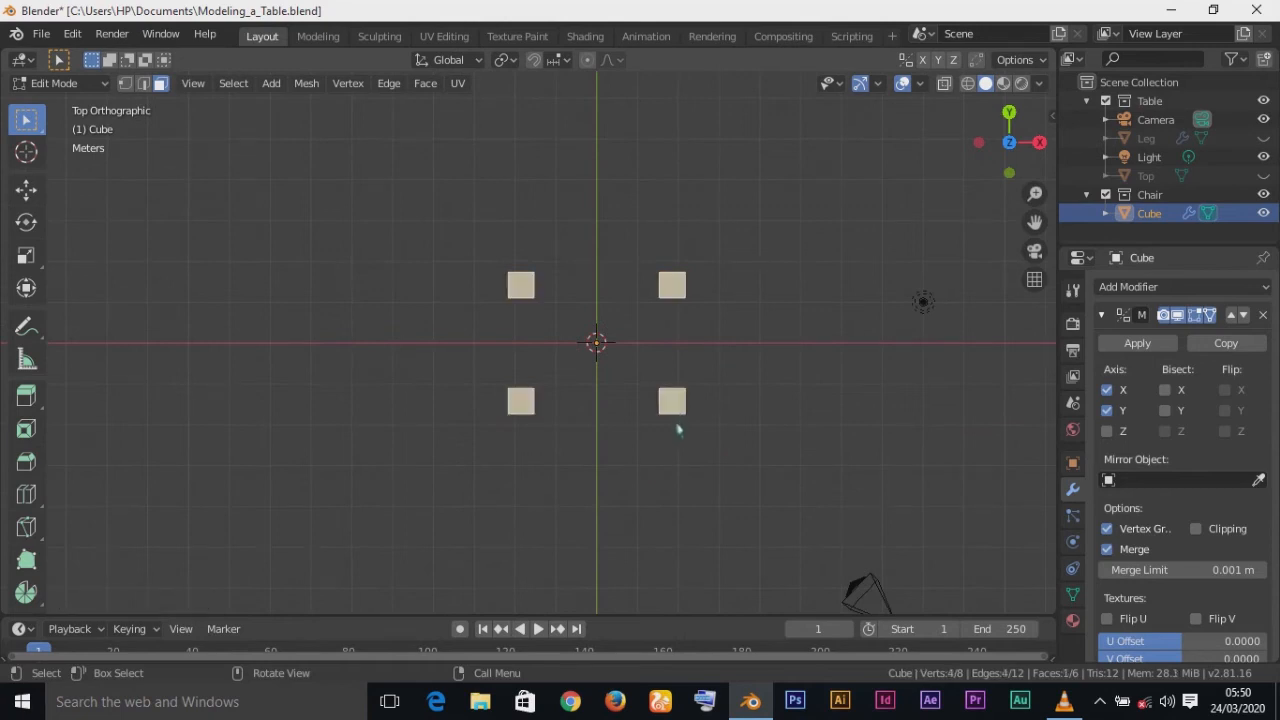
{"action": "key", "text": "KP_1"}
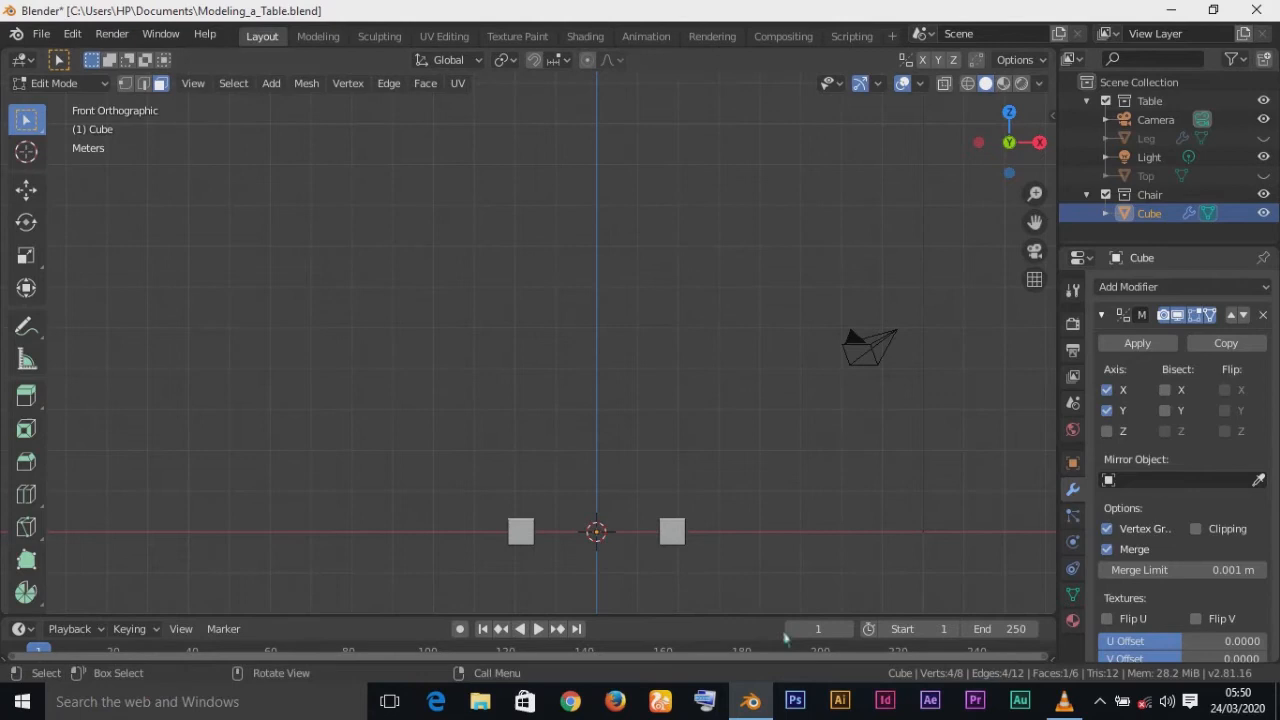
{"action": "middle_click_drag", "start_coordinate": [671, 557], "coordinate": [648, 503], "text": "shift"}
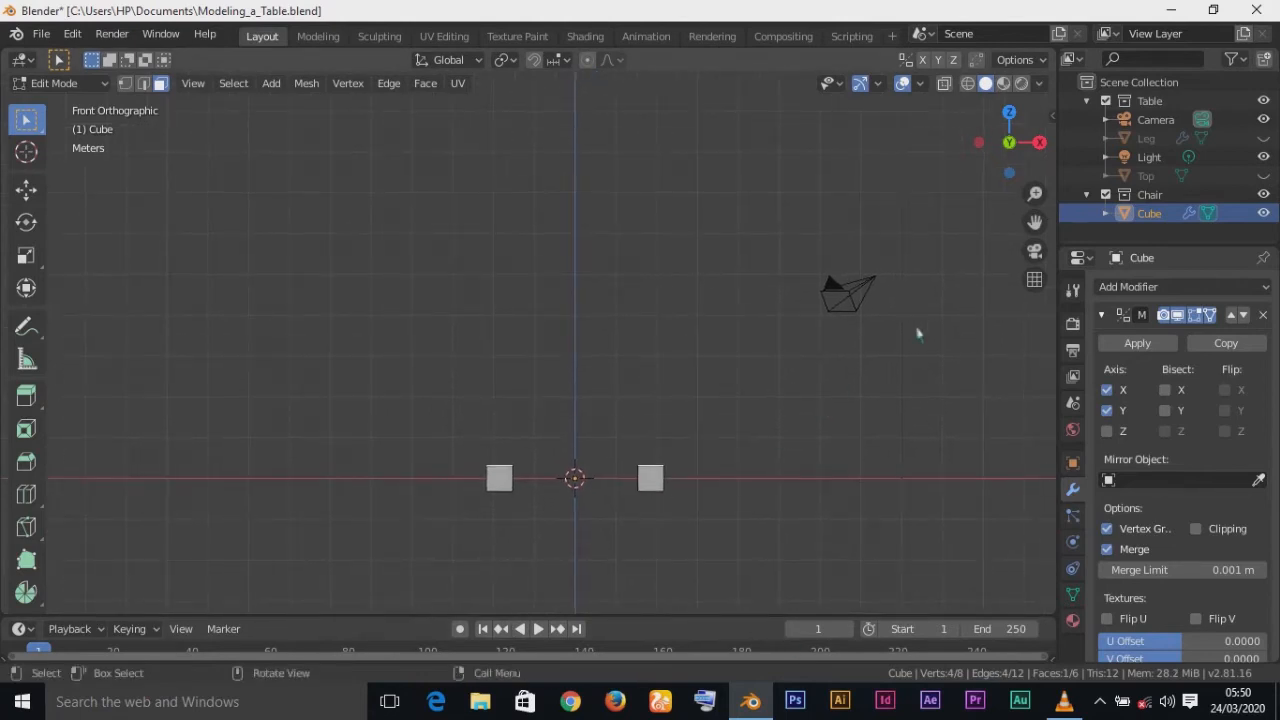
{"action": "key", "text": "KP_3"}
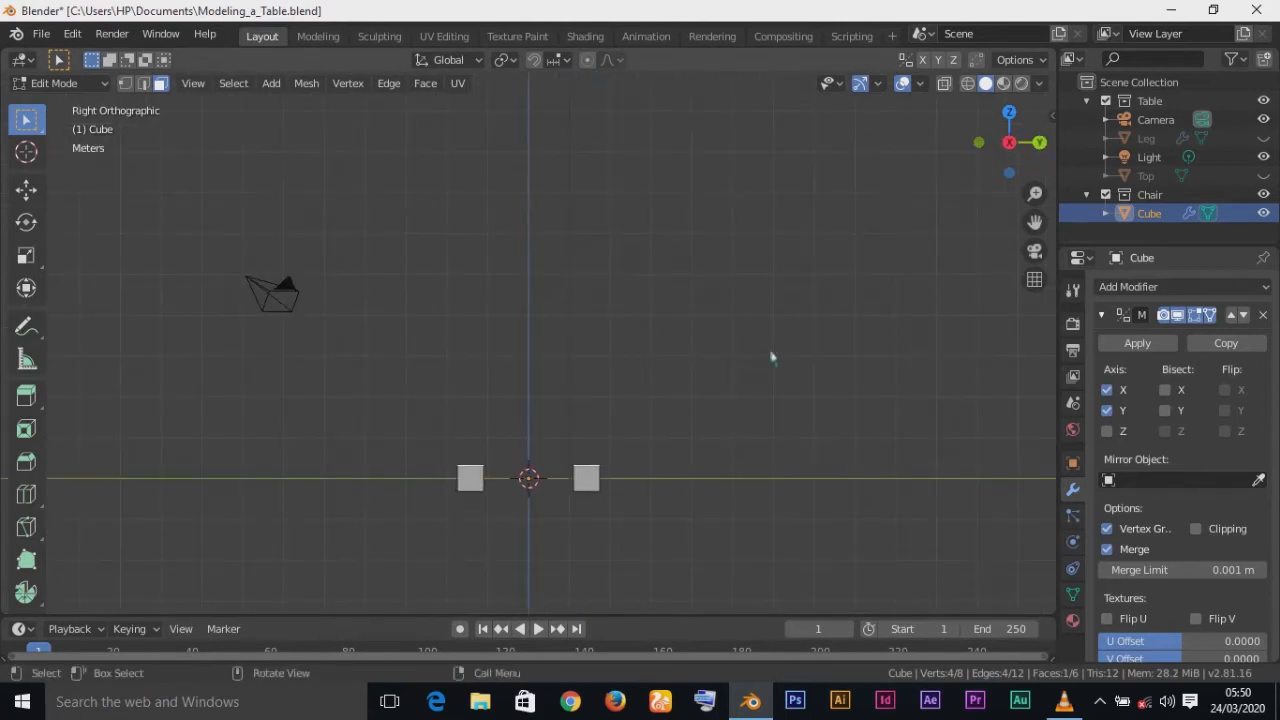
Step: Unhide the table's Top and Leg objects and move the chair blocks along negative Y until they sit just outside the table legs
{"action": "key", "text": "Tab"}
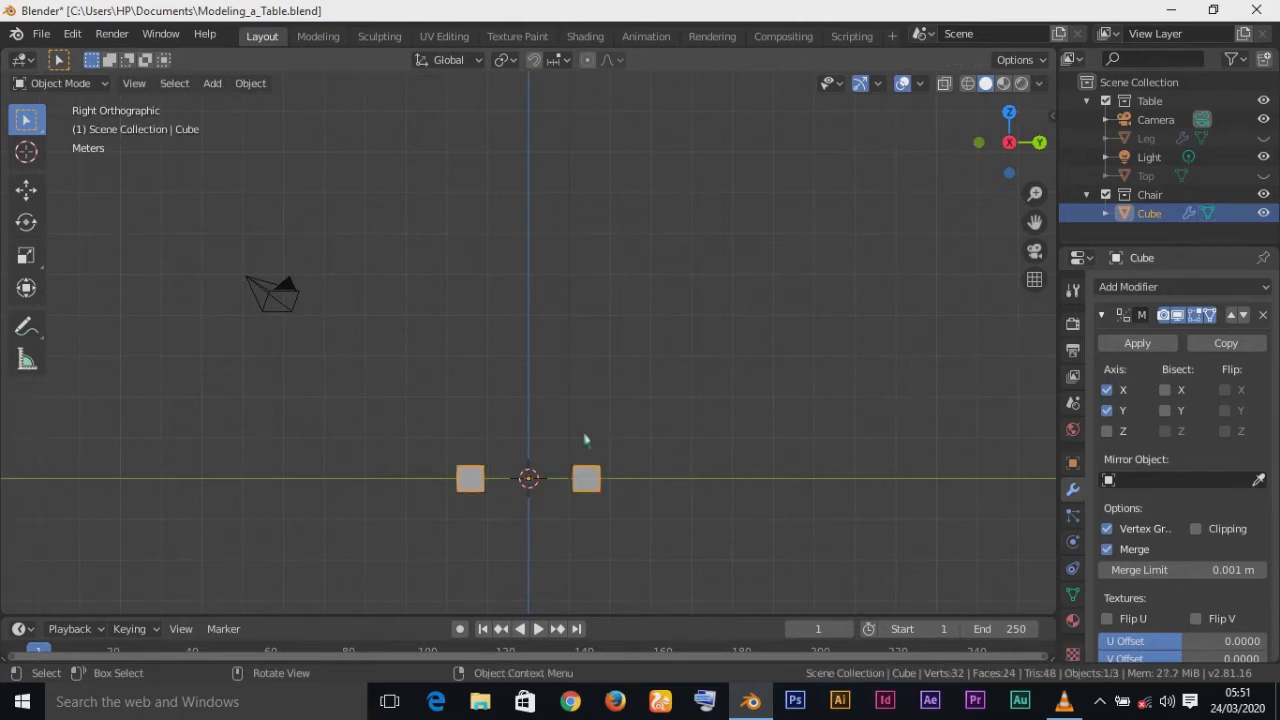
{"action": "left_click", "coordinate": [1263, 176]}
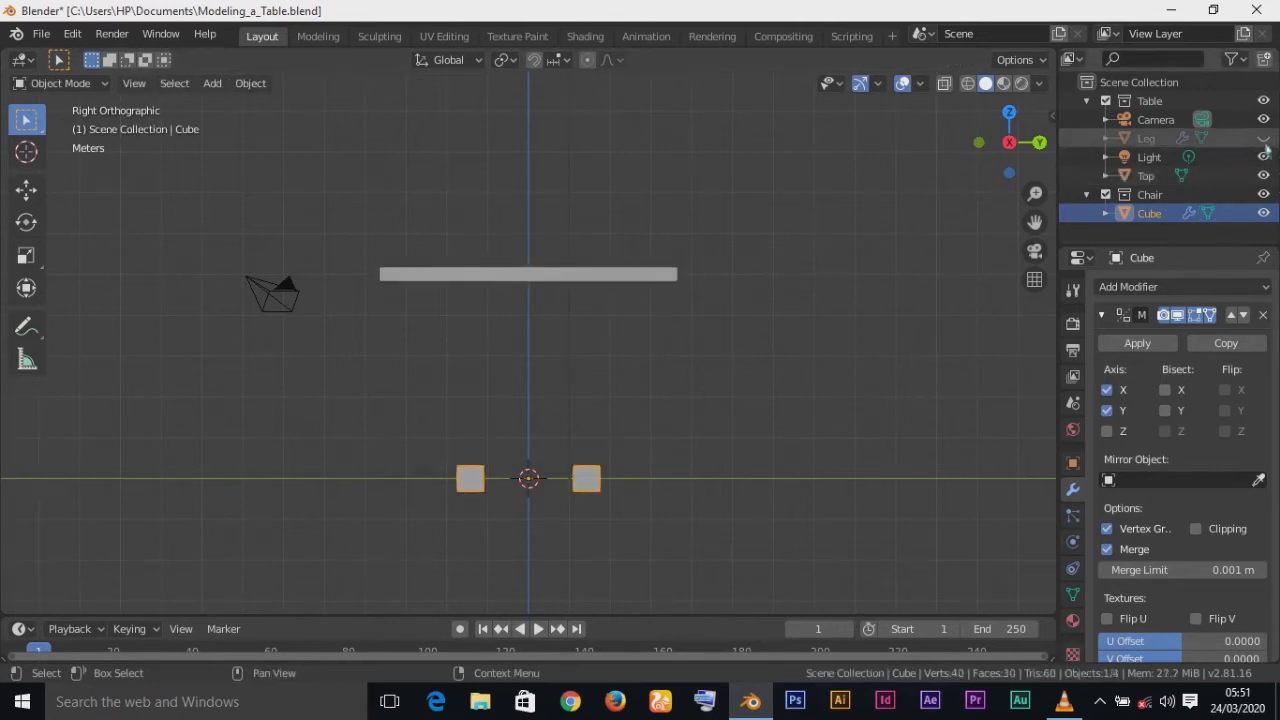
{"action": "left_click", "coordinate": [1263, 139]}
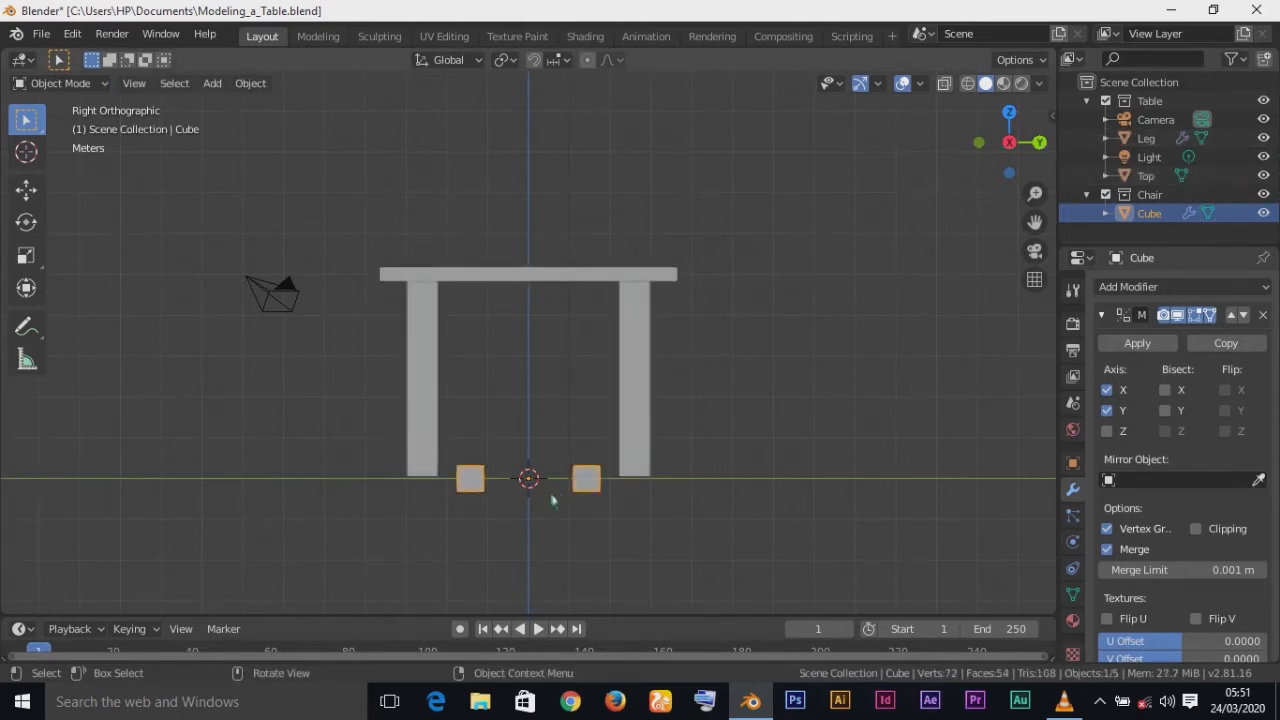
{"action": "key", "text": "g"}
{"action": "key", "text": "y"}
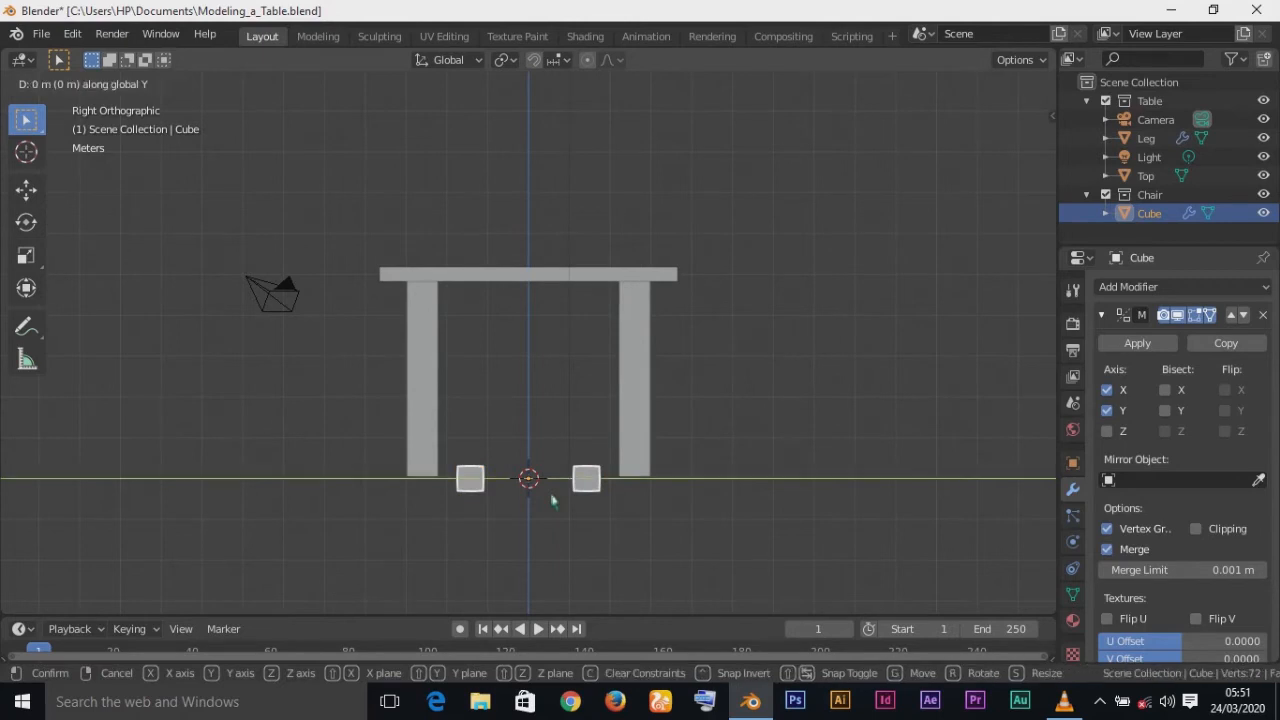
{"action": "left_click", "coordinate": [356, 494]}
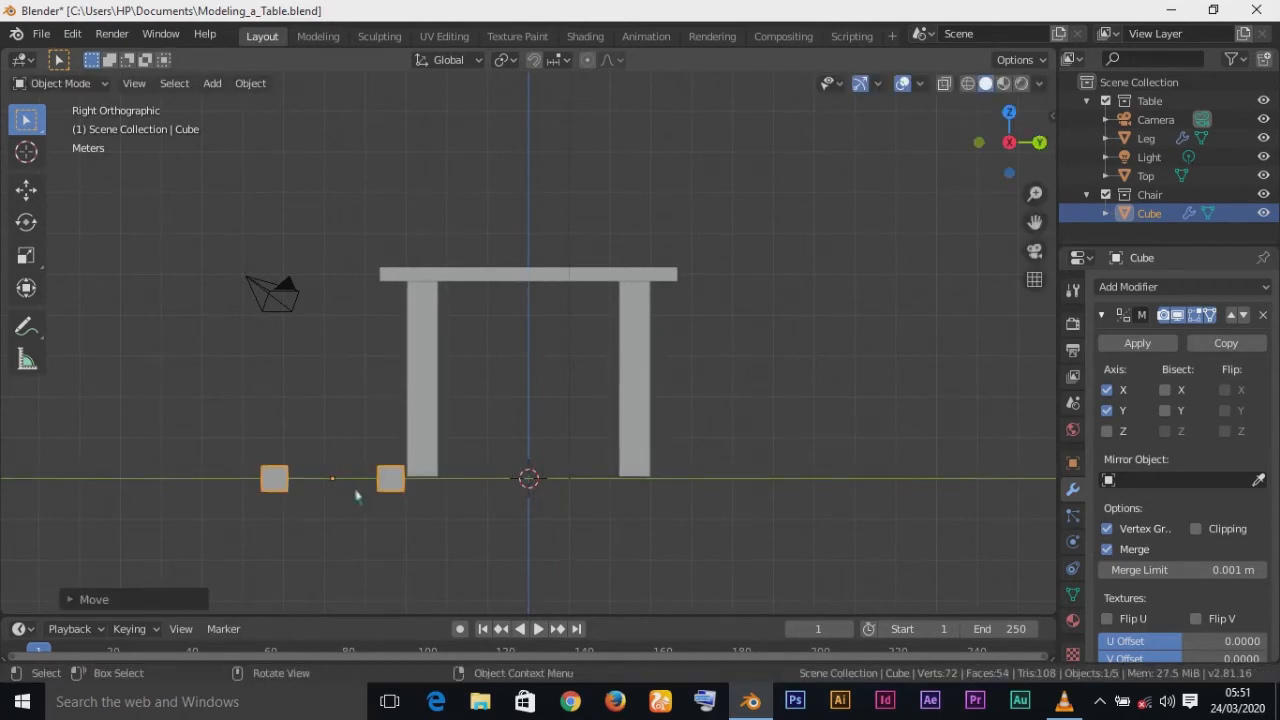
Step: Raise the chair blocks about 0.4 m along Z so their bases line up with the bases of the table legs
{"action": "key", "text": "g"}
{"action": "key", "text": "z"}
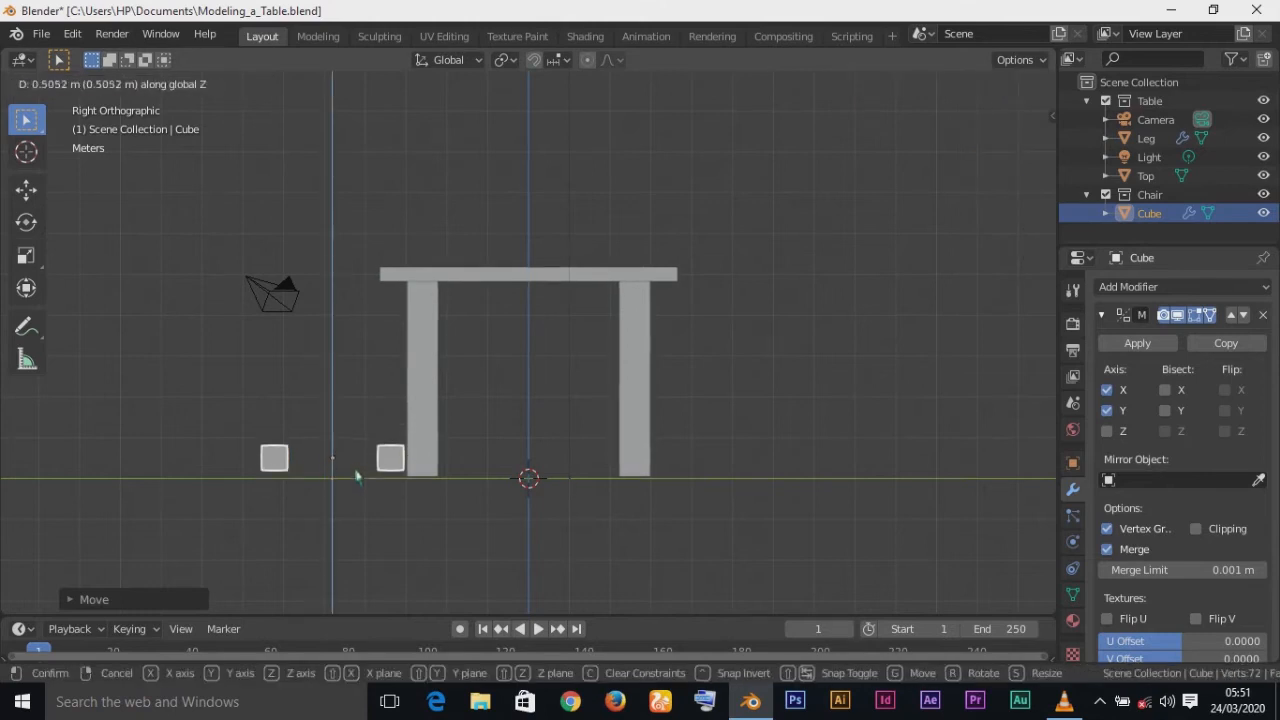
{"action": "left_click", "coordinate": [356, 480]}
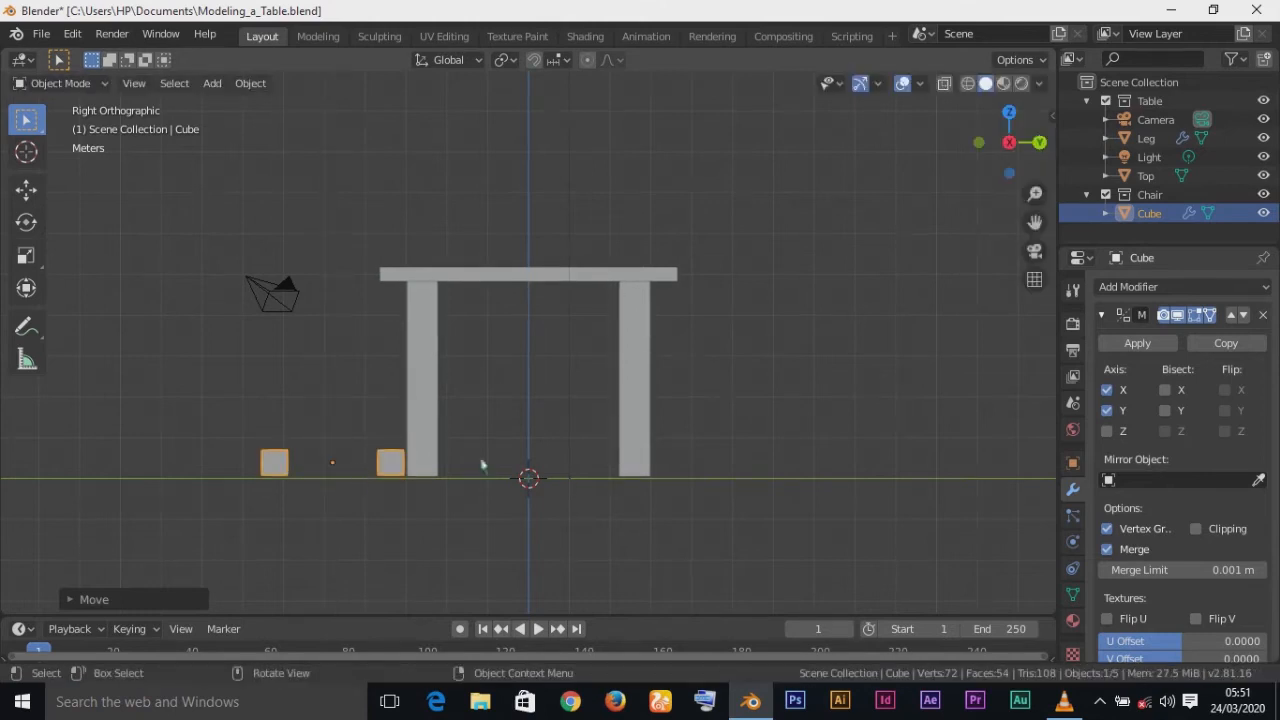
{"action": "middle_click_drag", "start_coordinate": [478, 461], "coordinate": [853, 529]}
{"action": "key", "text": "KP_3"}
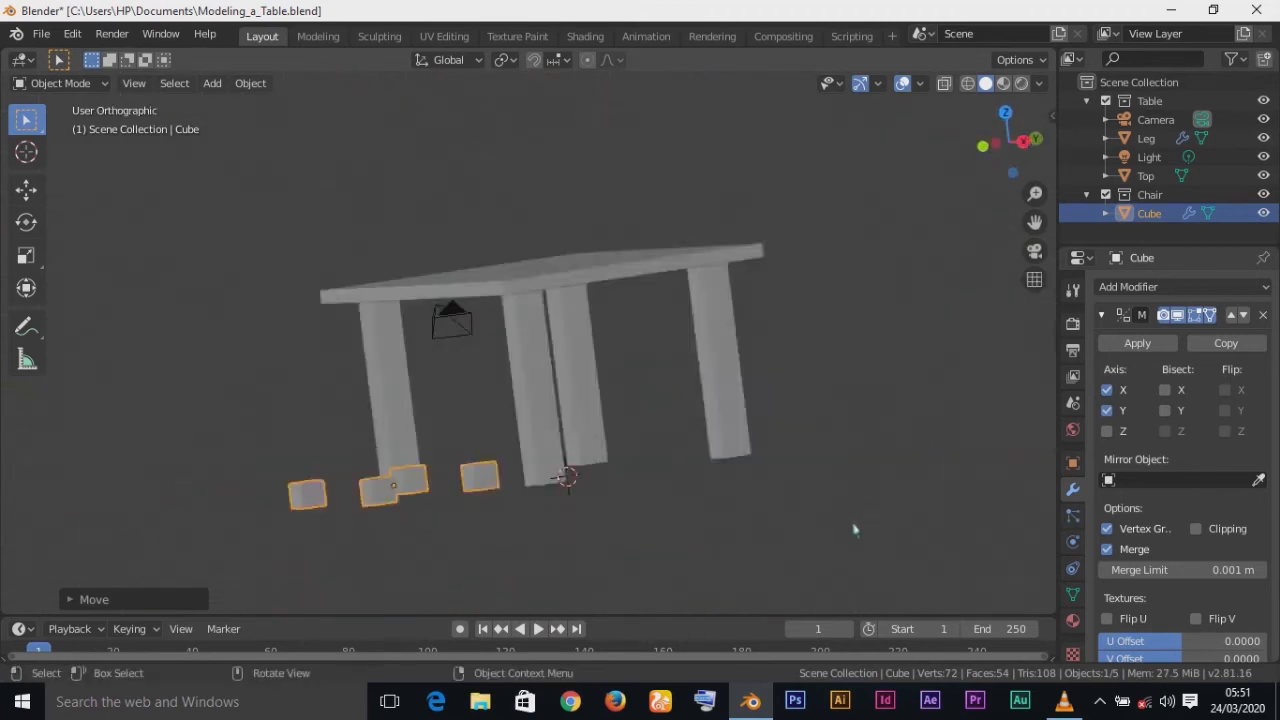
Step: Move the chair blocks about 1.5 m further along negative Y, leaving a gap between them and the table
{"action": "key", "text": "g"}
{"action": "key", "text": "y"}
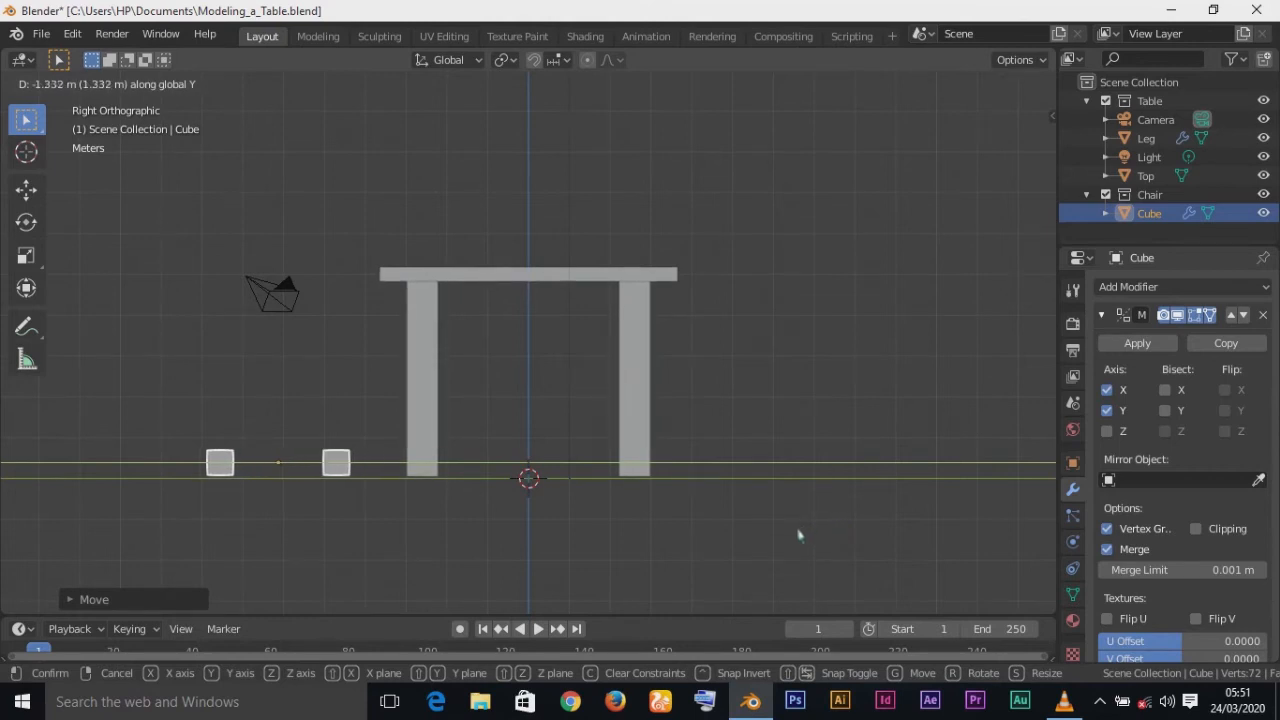
{"action": "left_click", "coordinate": [794, 537]}
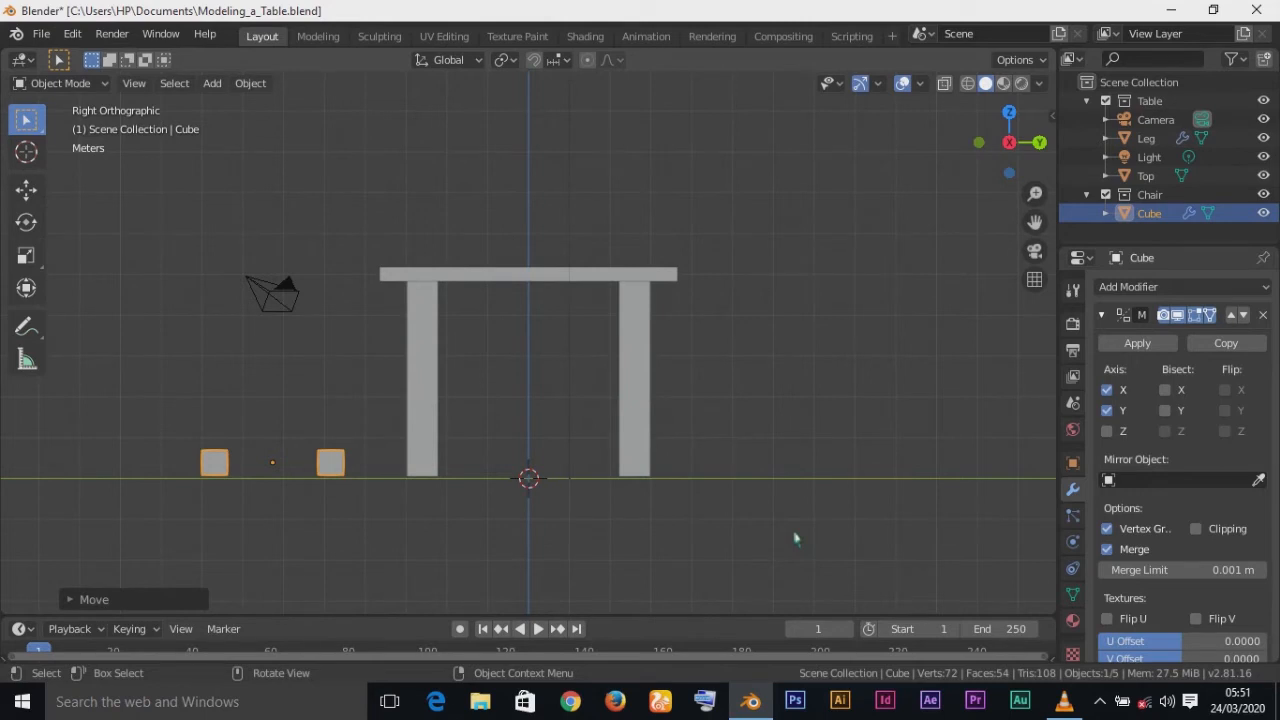
{"action": "middle_click_drag", "start_coordinate": [403, 517], "coordinate": [628, 527]}
{"action": "key", "text": "KP_3"}
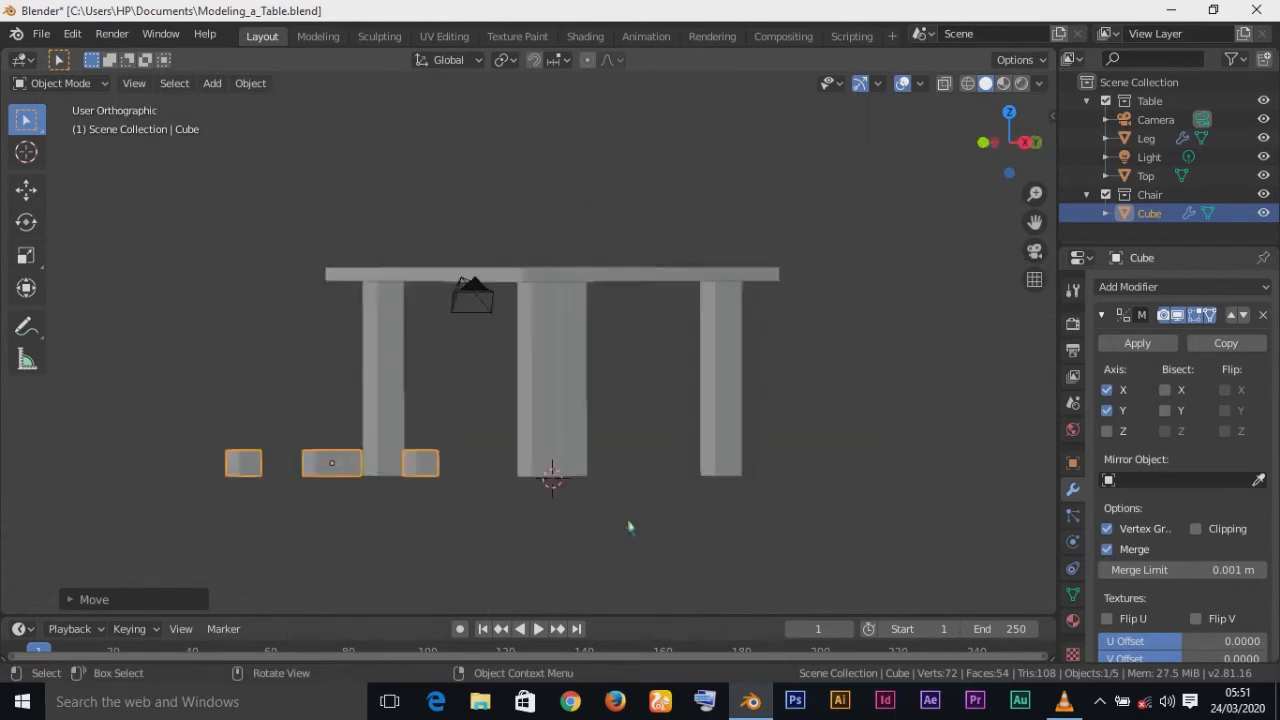
Step: Raise the selected top face about 2.07 m along Z to lengthen the blocks into chair legs, and switch to edge selection
{"action": "key", "text": "Tab"}
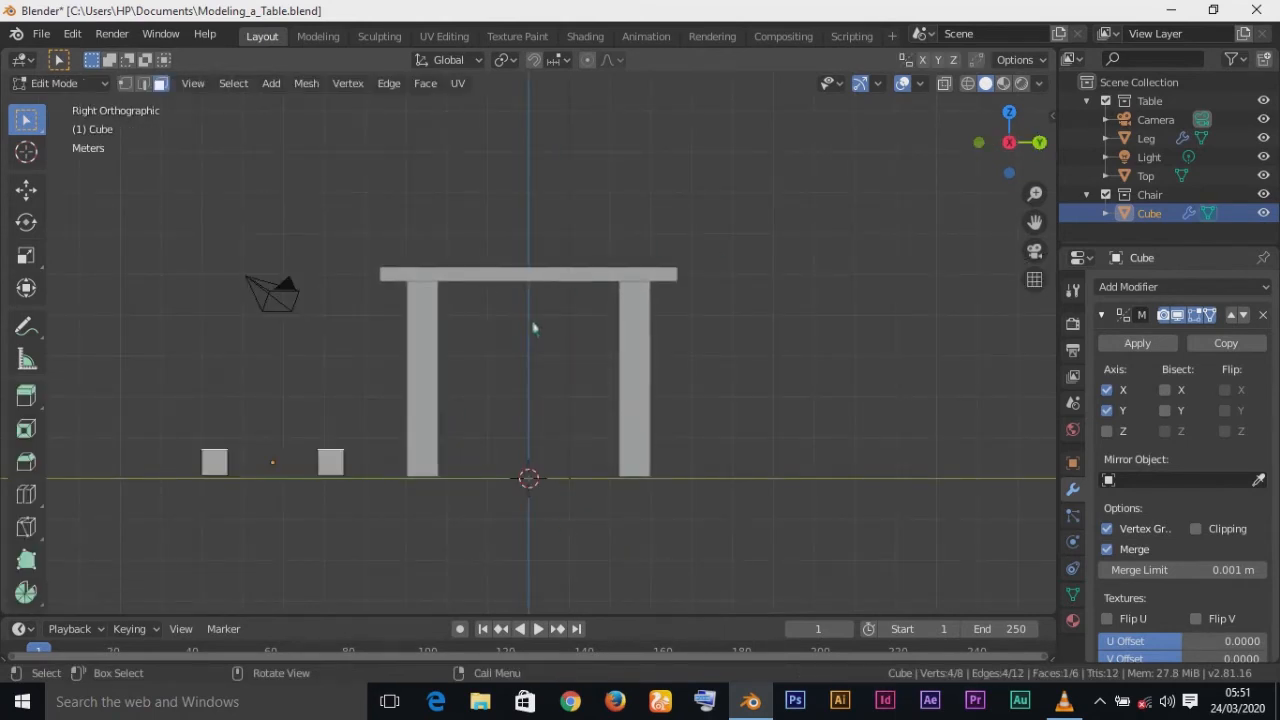
{"action": "key", "text": "g"}
{"action": "key", "text": "z"}
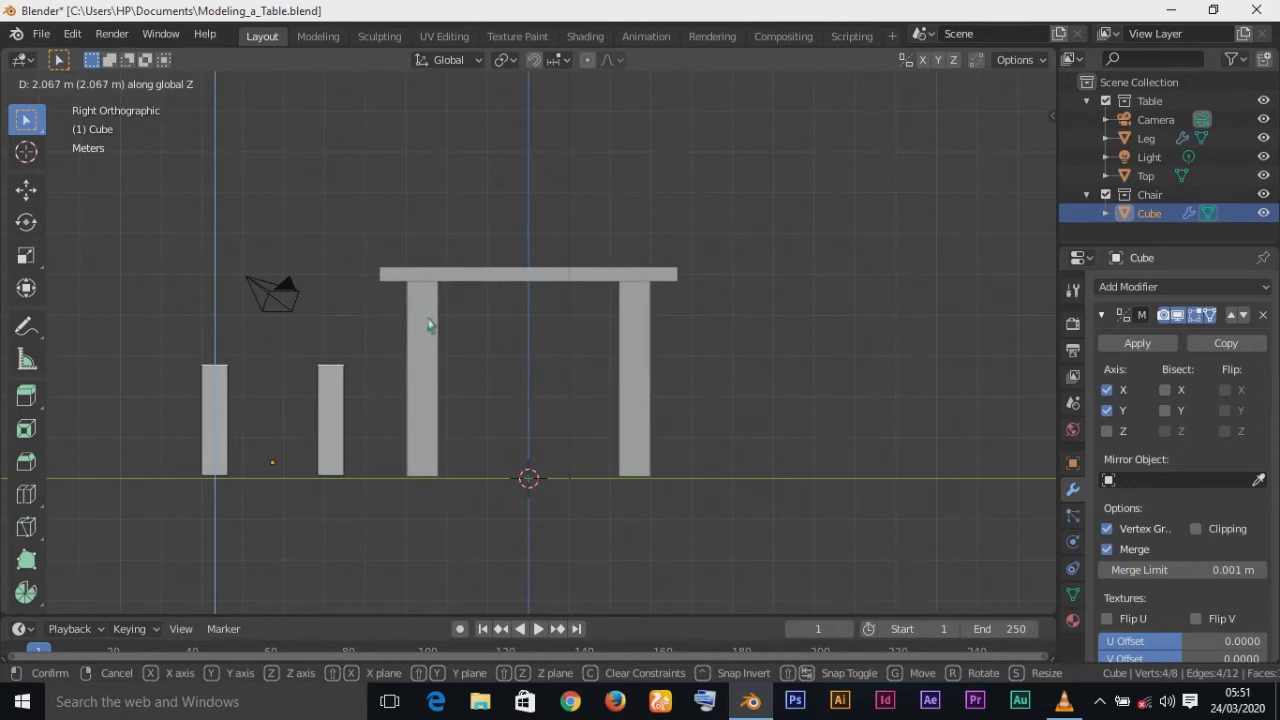
{"action": "left_click", "coordinate": [428, 323]}
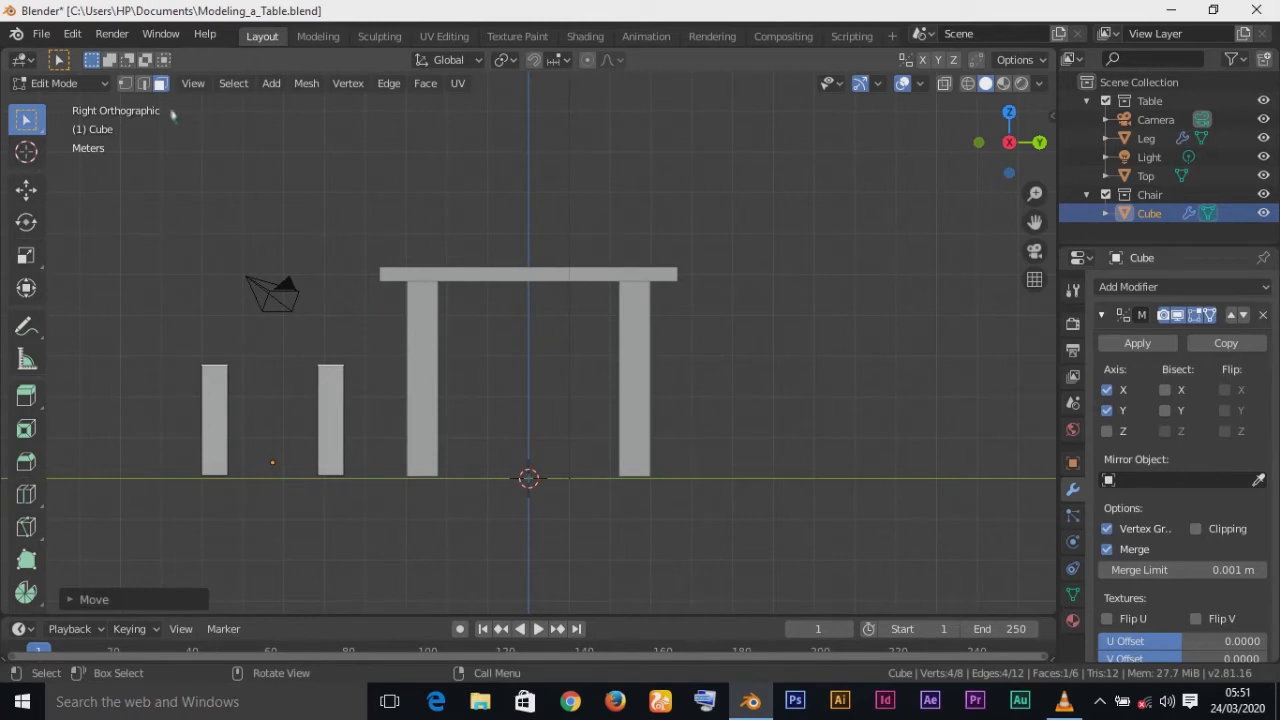
{"action": "left_click", "coordinate": [143, 83]}
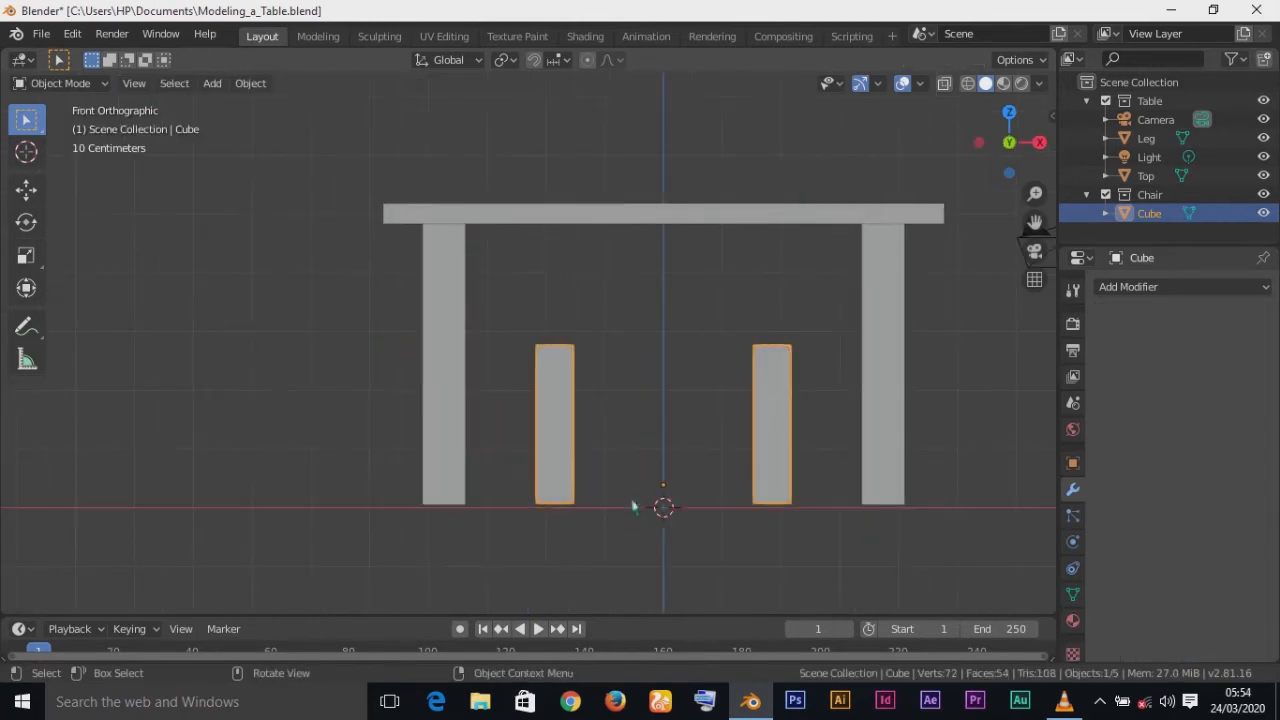
Step: Add a cube at the origin for the chair seat and flatten it along Z to about 0.3 of its height
{"action": "key", "text": "shift+a"}
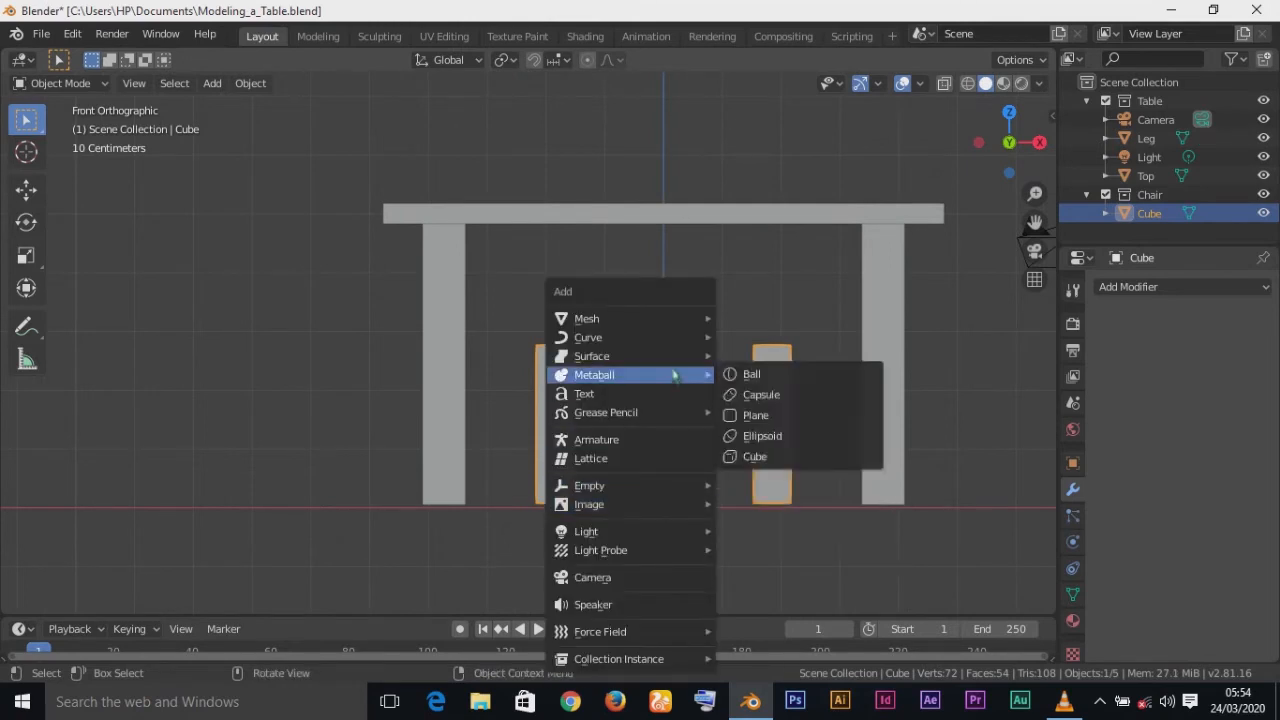
{"action": "mouse_move", "coordinate": [655, 326]}
{"action": "left_click", "coordinate": [758, 338]}
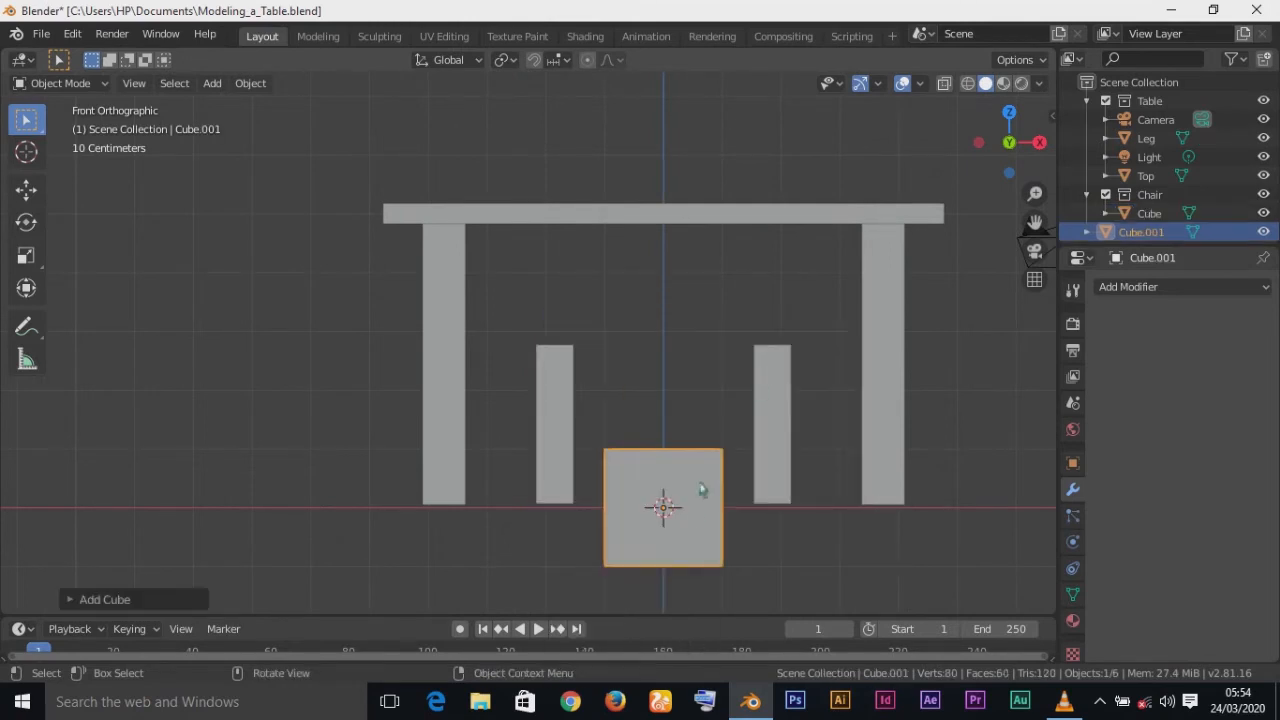
{"action": "middle_click_drag", "start_coordinate": [757, 591], "coordinate": [734, 489], "text": "shift"}
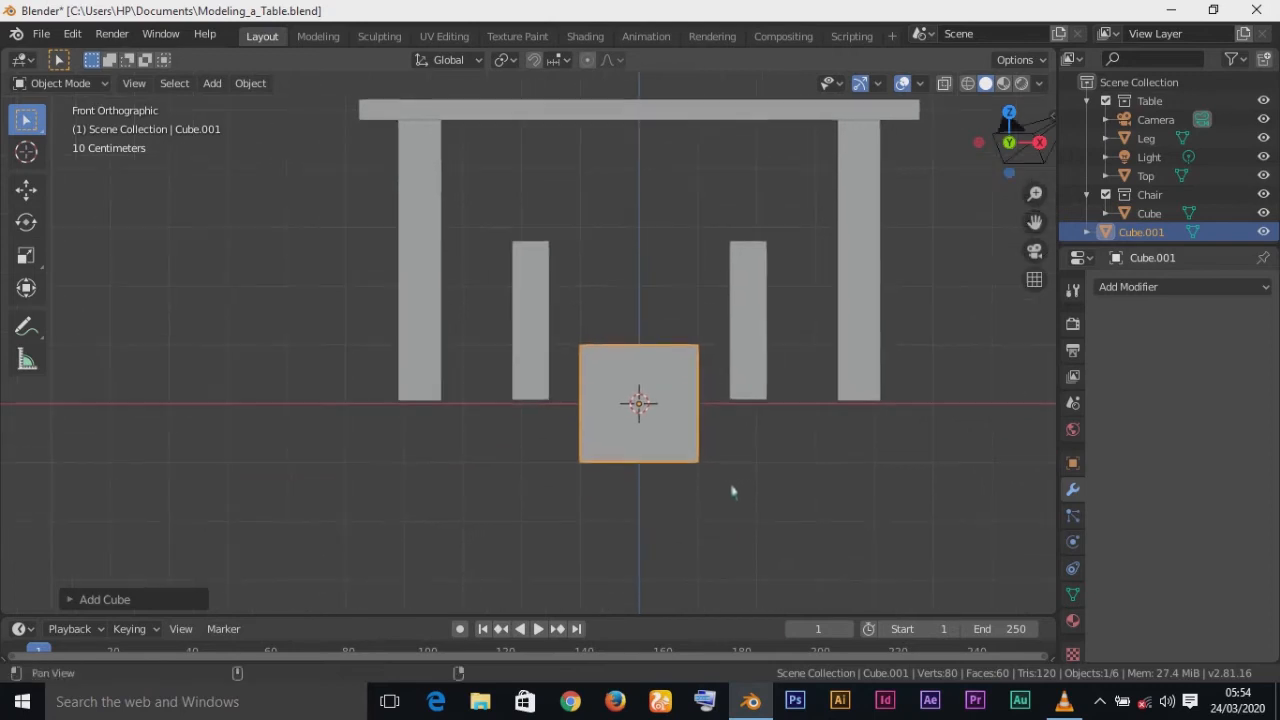
{"action": "key", "text": "s"}
{"action": "key", "text": "z"}
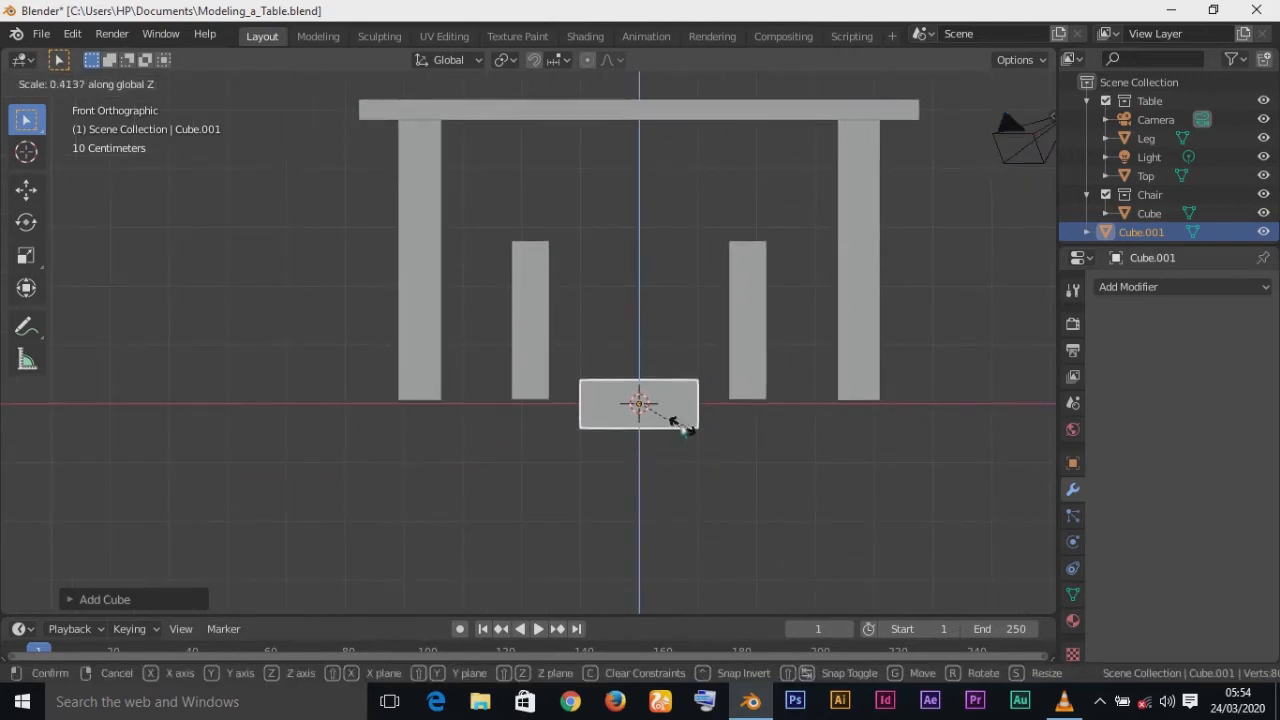
{"action": "left_click", "coordinate": [674, 419]}
Step: Raise the flattened cube to the height of the chair legs' tops and scale it to about half its thickness along Z
{"action": "key", "text": "g"}
{"action": "key", "text": "z"}
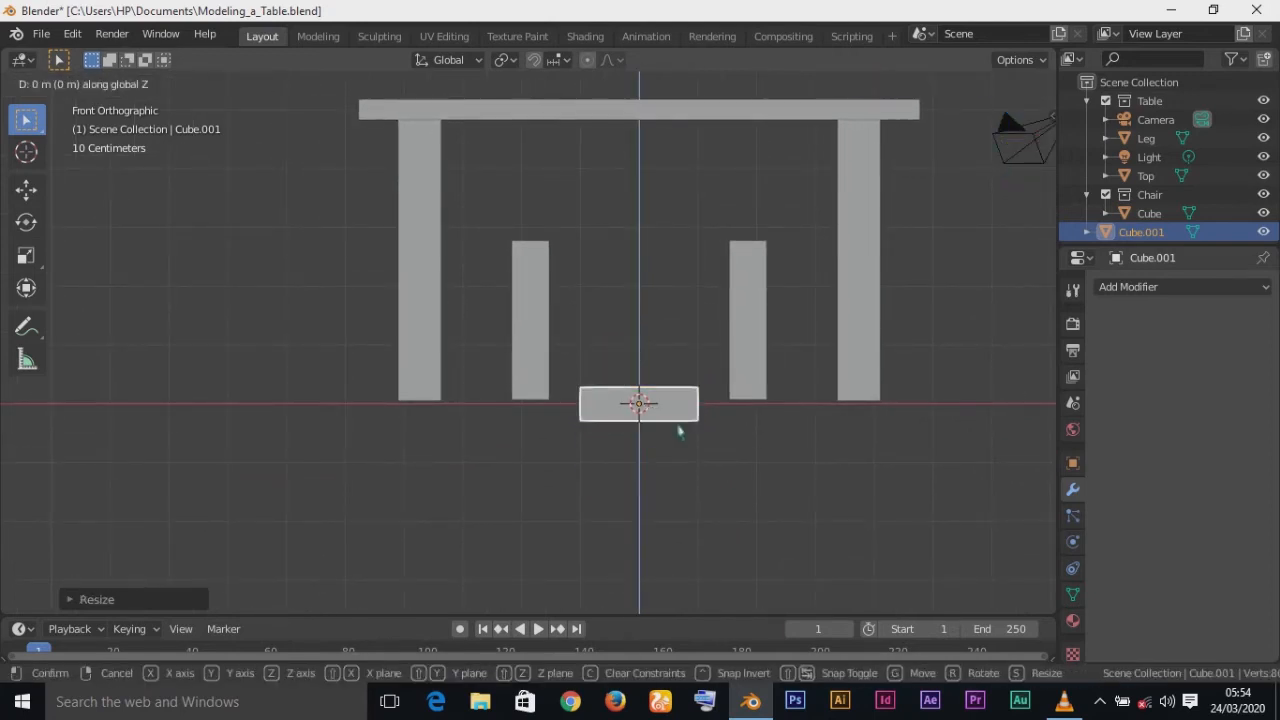
{"action": "left_click", "coordinate": [677, 271]}
{"action": "key", "text": "s"}
{"action": "key", "text": "z"}
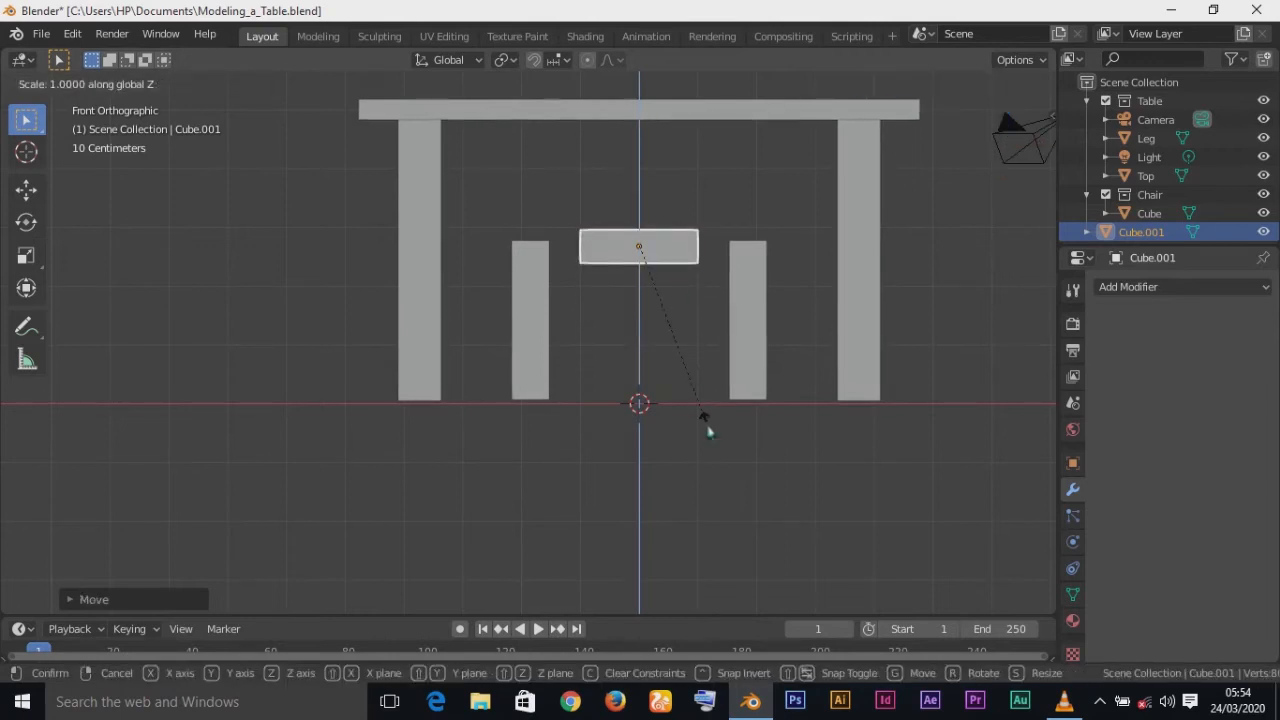
{"action": "left_click", "coordinate": [666, 333]}
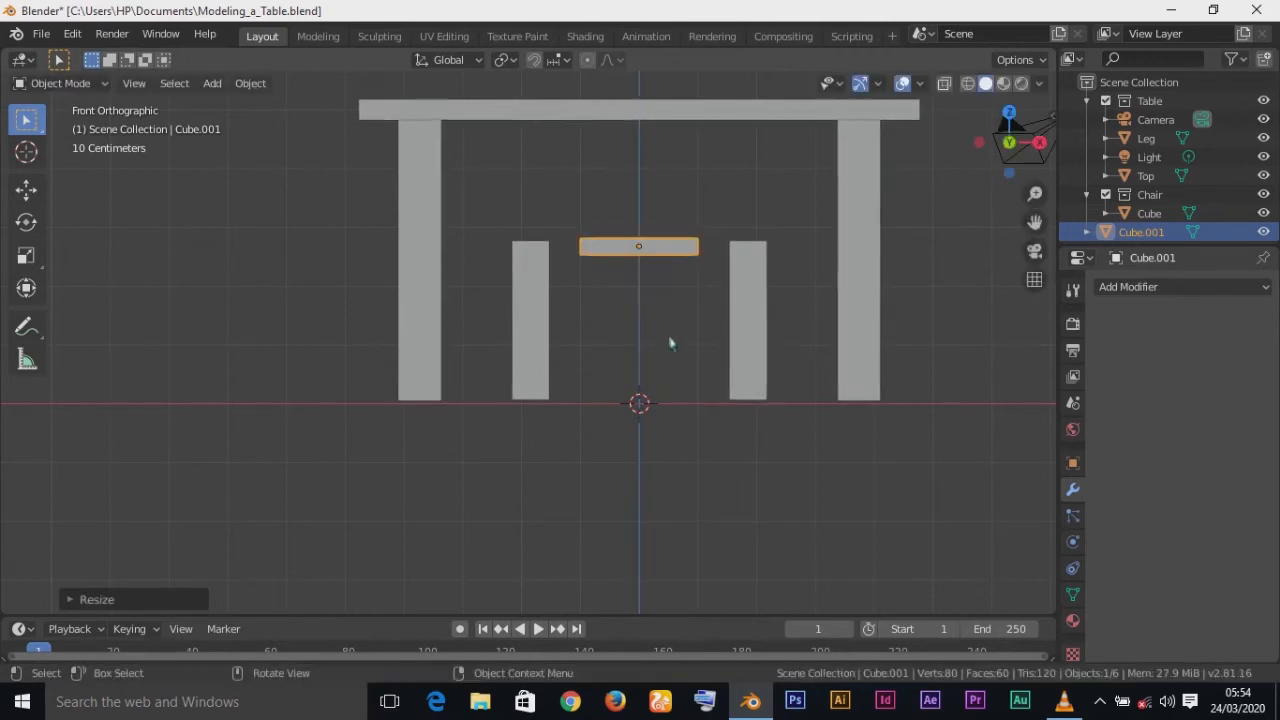
Step: Move the seat slab up to the tabletop and scale it about 1.06 along Z to match the tabletop's thickness
{"action": "middle_click_drag", "start_coordinate": [651, 317], "coordinate": [641, 400], "text": "shift"}
{"action": "key", "text": "g"}
{"action": "key", "text": "z"}
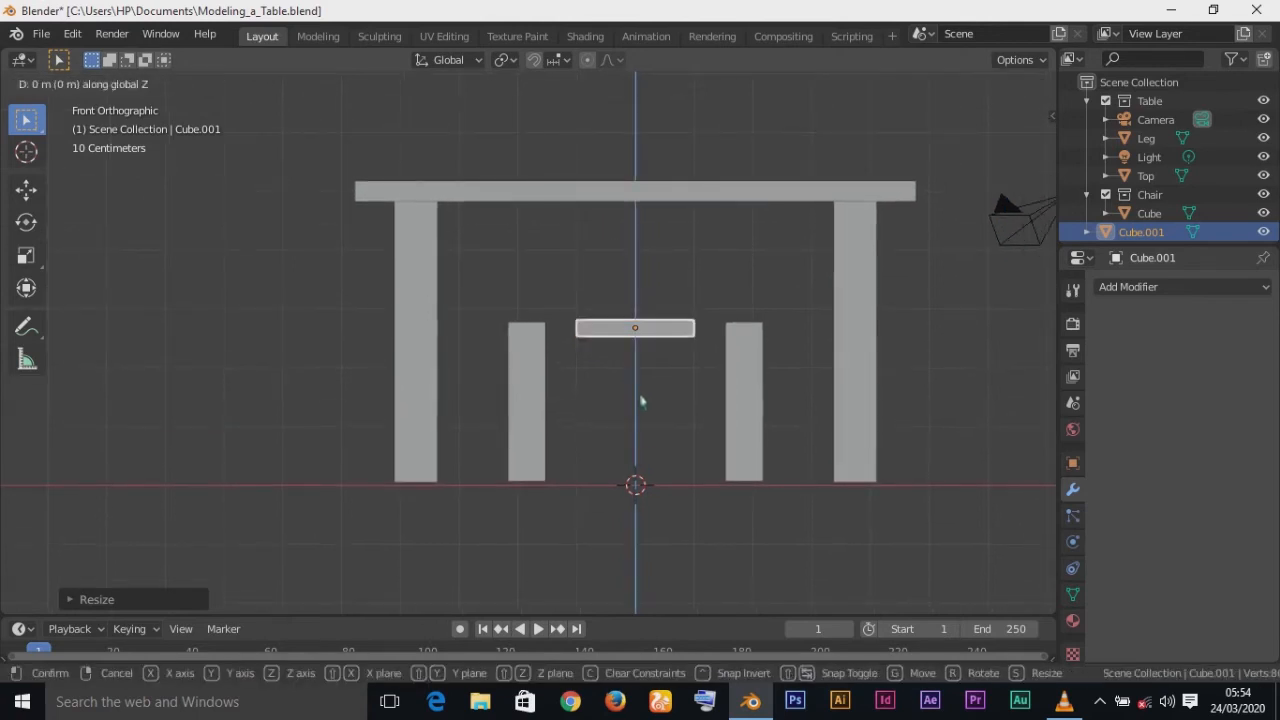
{"action": "left_click", "coordinate": [618, 265]}
{"action": "key", "text": "s"}
{"action": "key", "text": "z"}
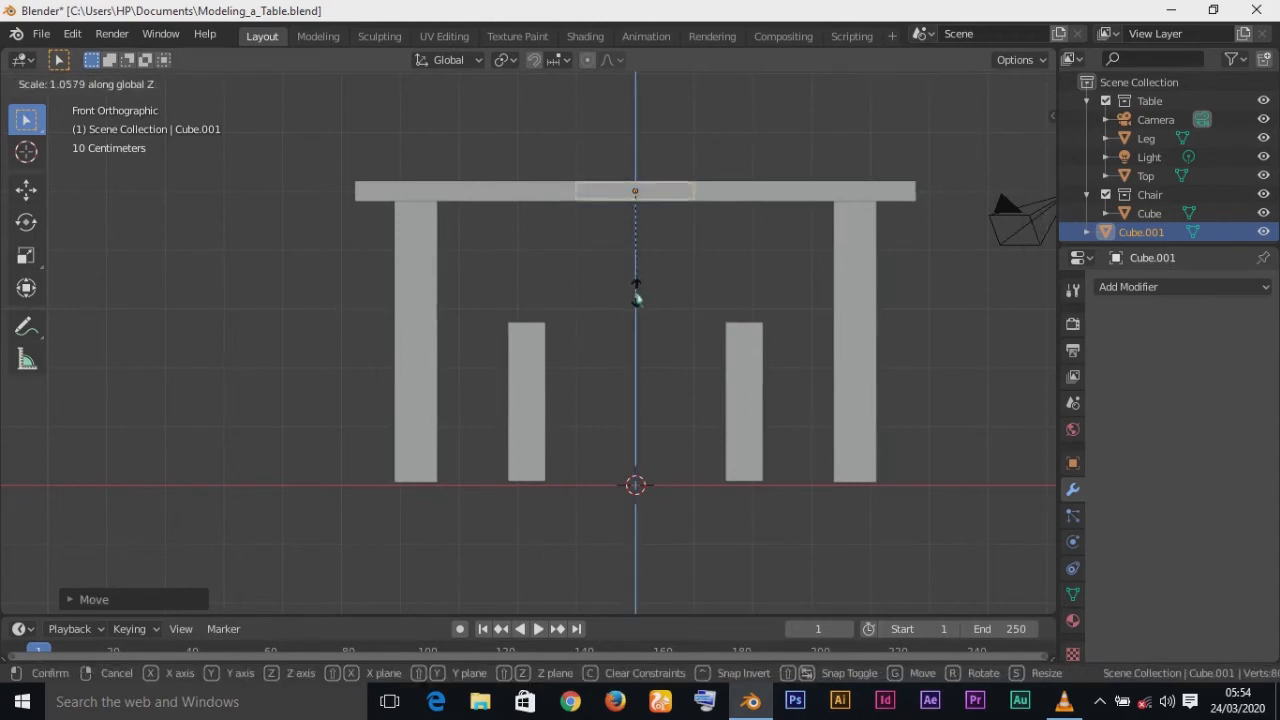
{"action": "left_click", "coordinate": [637, 294]}
Step: Lower the seat slab back level with the tops of the chair legs and start moving it along Y toward them
{"action": "key", "text": "g"}
{"action": "key", "text": "z"}
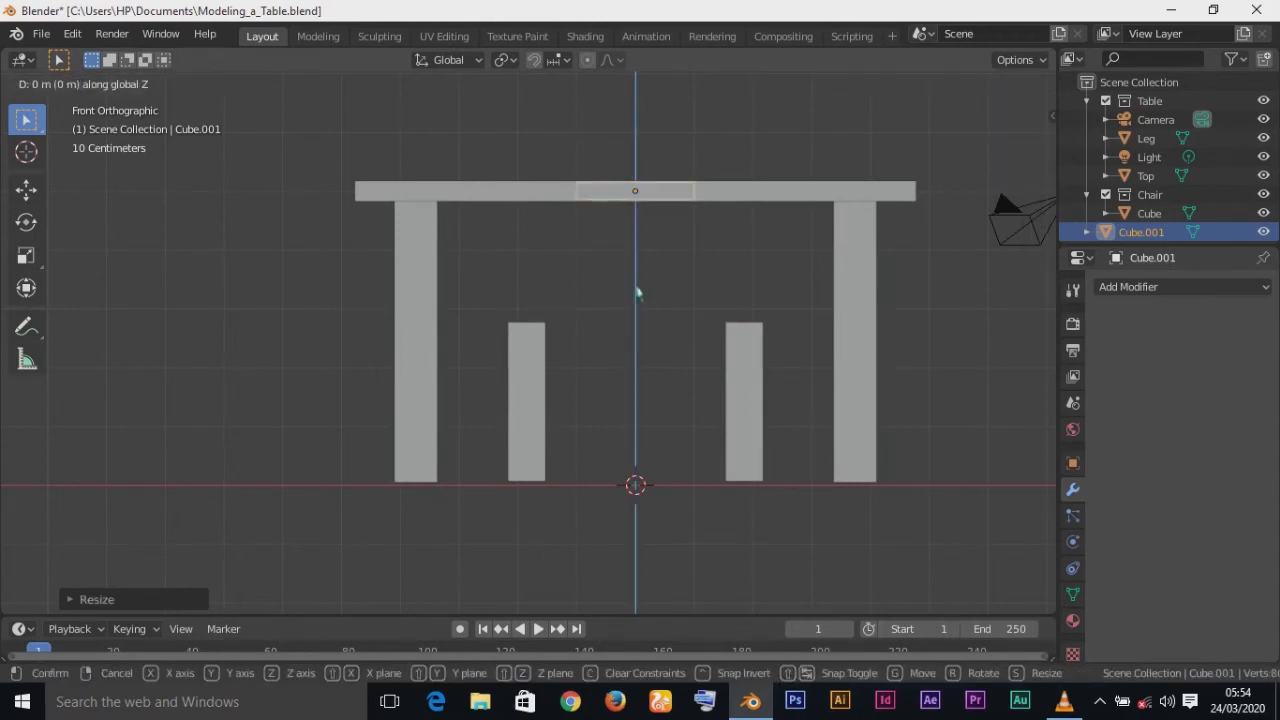
{"action": "left_click", "coordinate": [634, 430]}
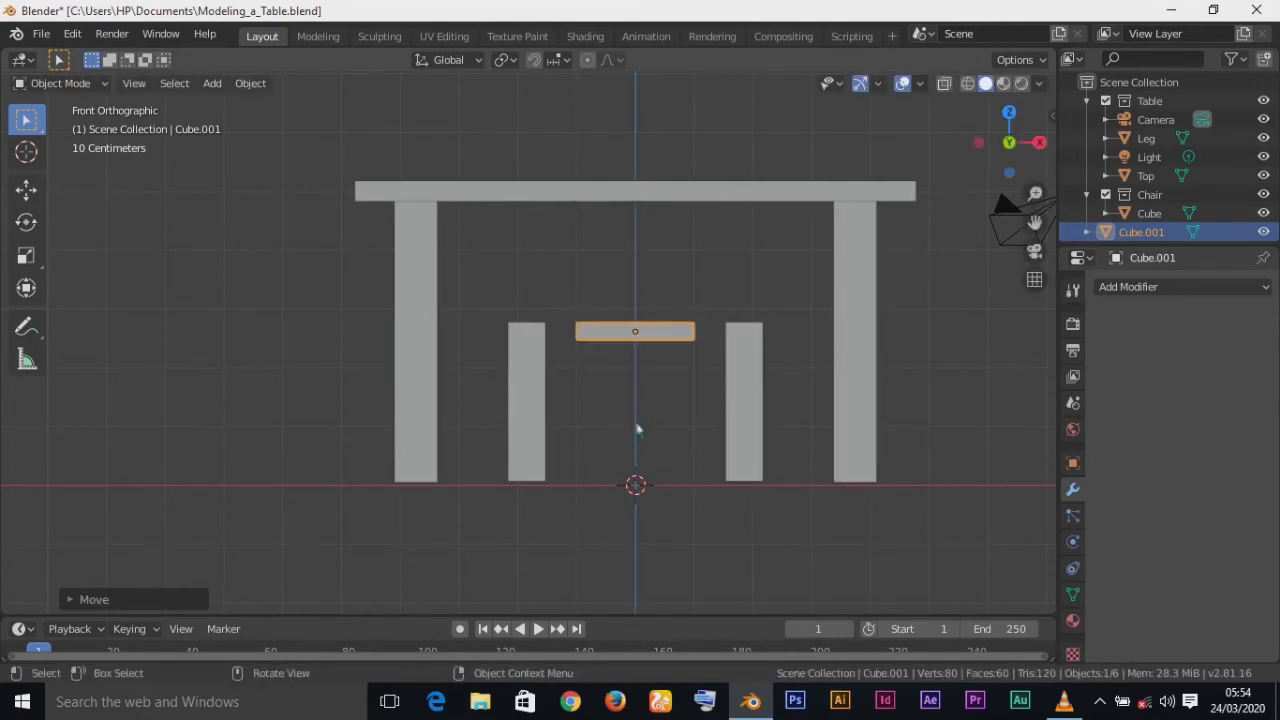
{"action": "key", "text": "KP_7"}
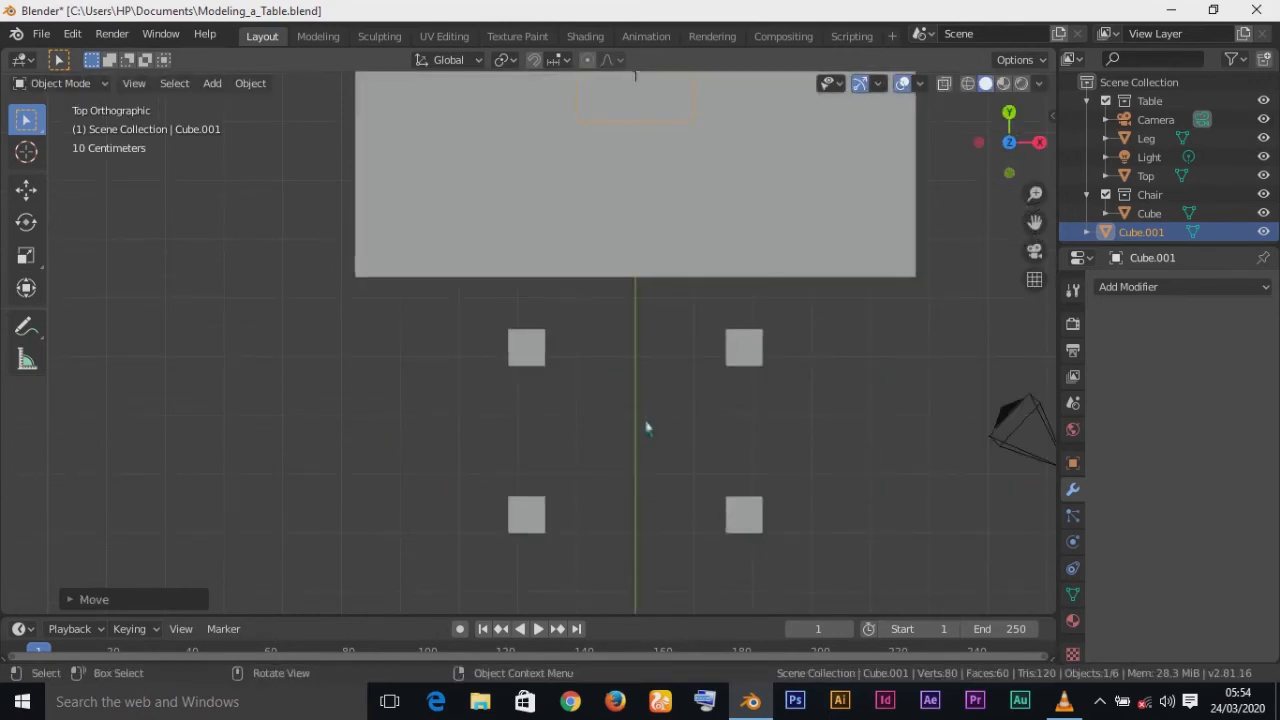
{"action": "key", "text": "g"}
{"action": "key", "text": "y"}
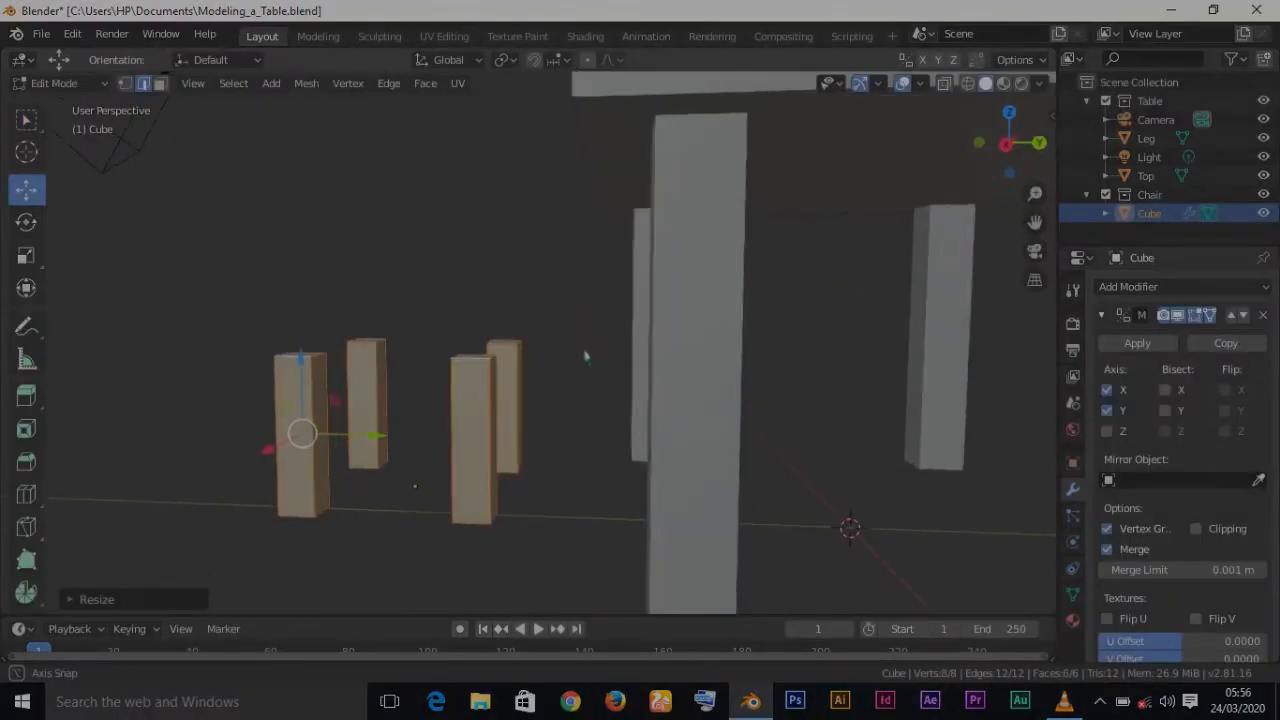
Step: View the chair legs from above and return them to Object Mode
{"action": "middle_click_drag", "start_coordinate": [599, 363], "coordinate": [806, 428]}
{"action": "key", "text": "KP_7"}
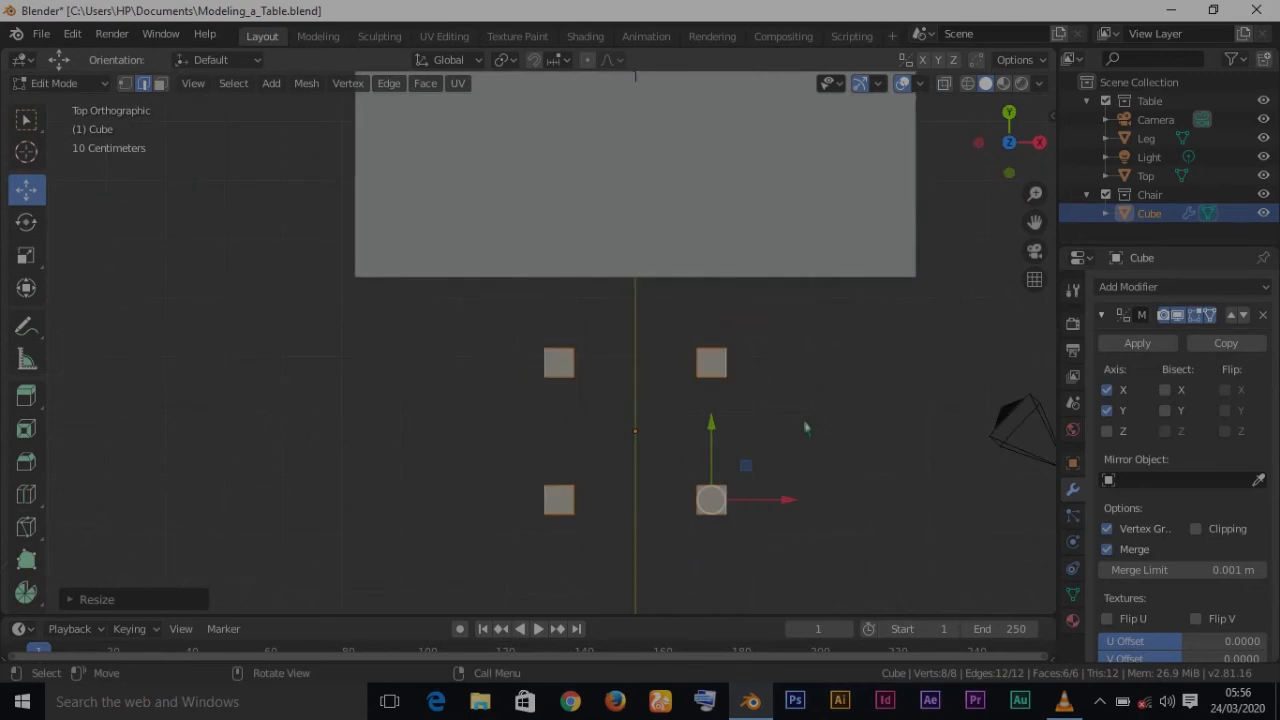
{"action": "key", "text": "Tab"}
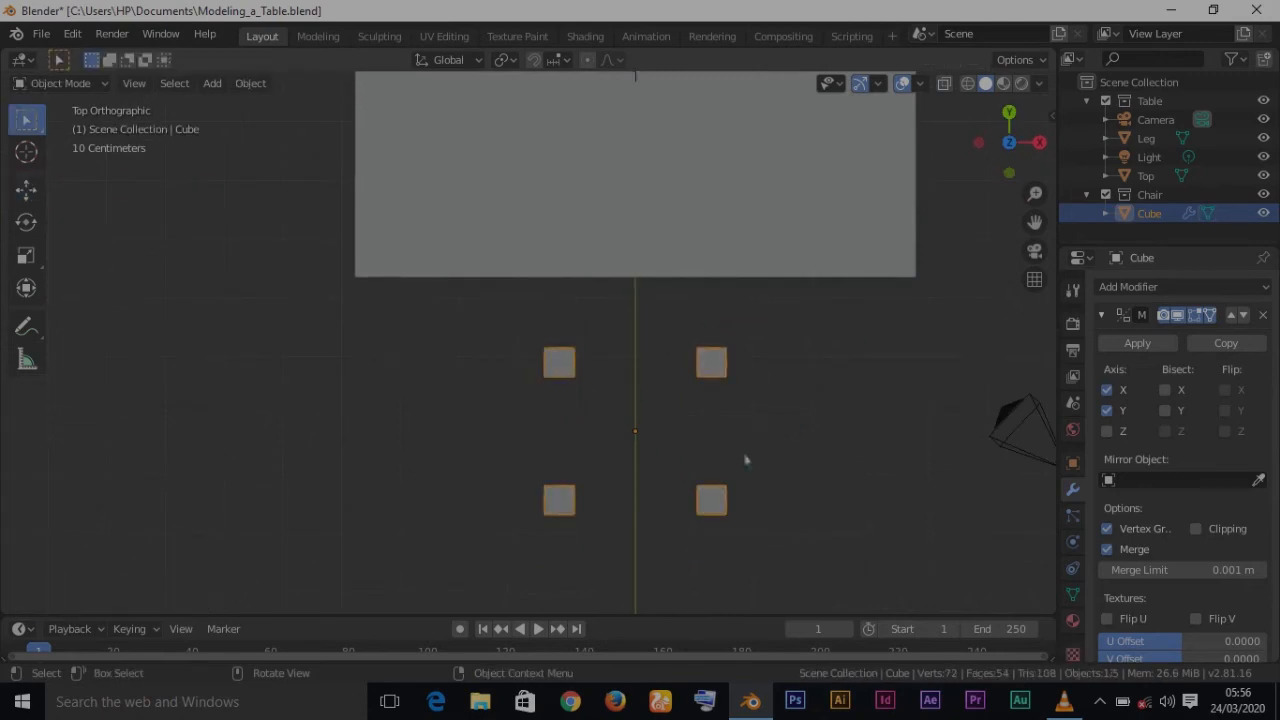
Step: Snap the 3D cursor to the chair legs' origin and add a cube mesh there
{"action": "key", "text": "shift+s"}
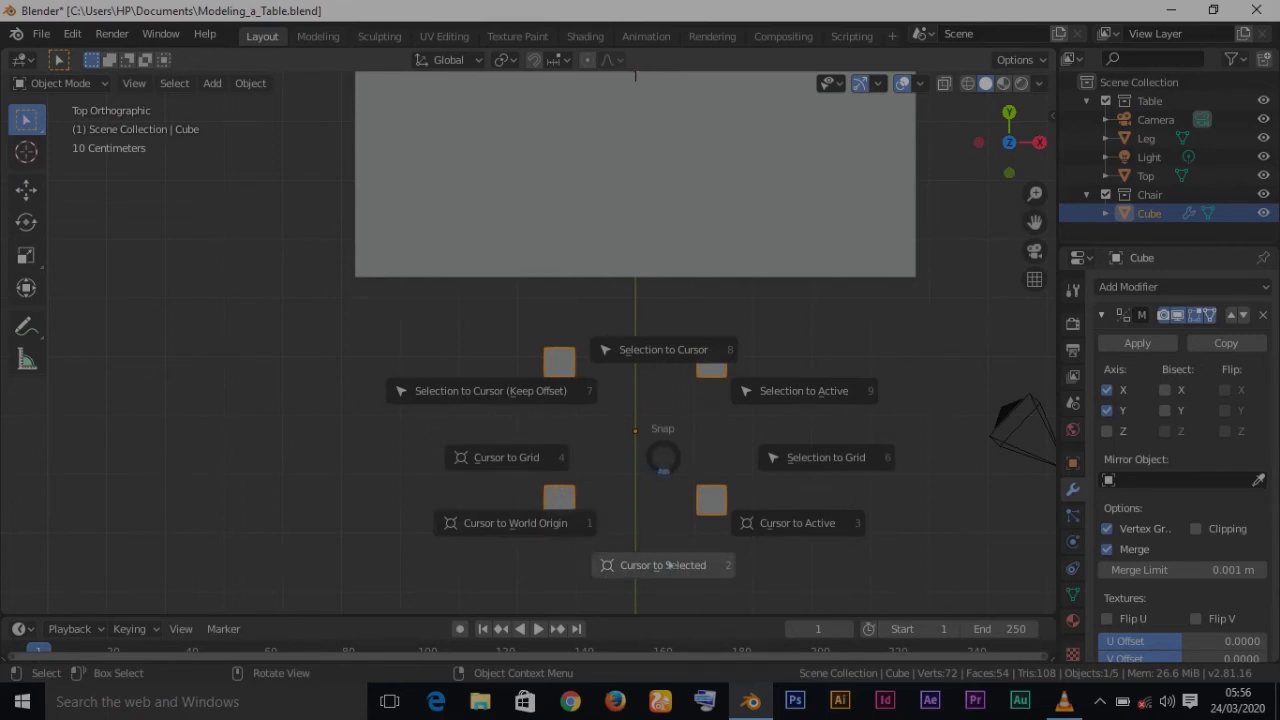
{"action": "left_click", "coordinate": [688, 568]}
{"action": "key", "text": "shift+a"}
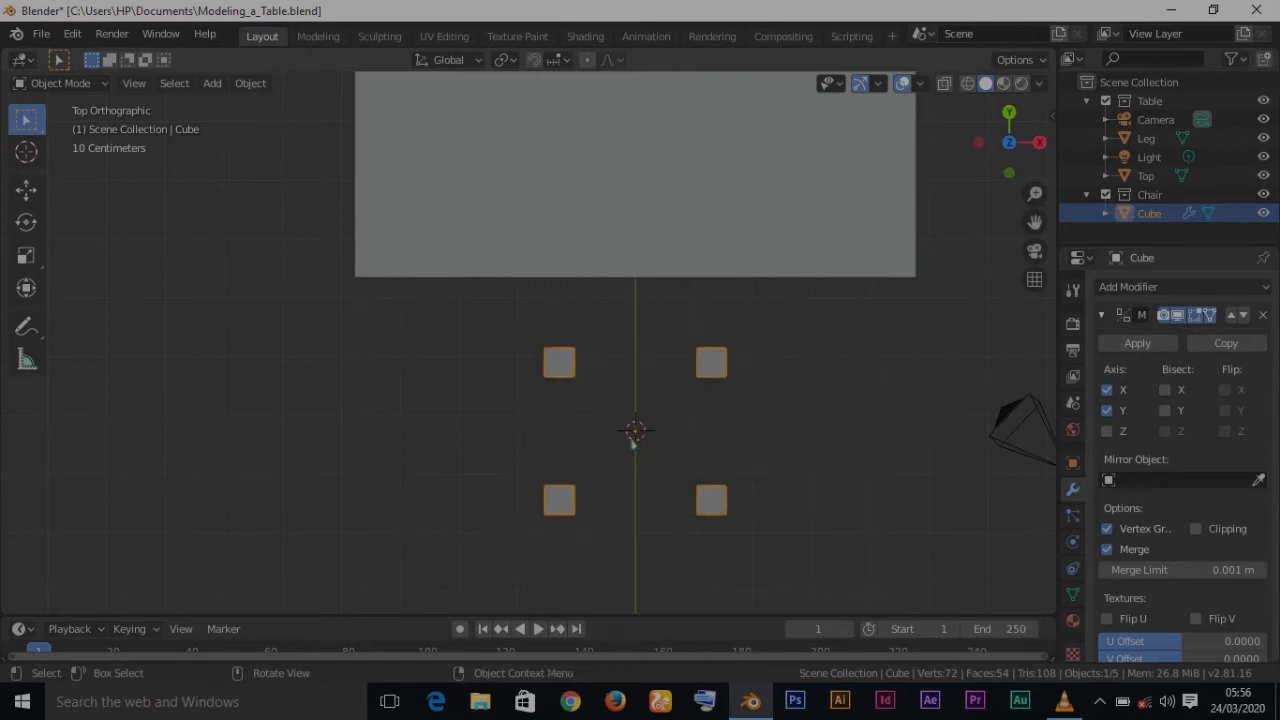
{"action": "key", "text": "shift"}
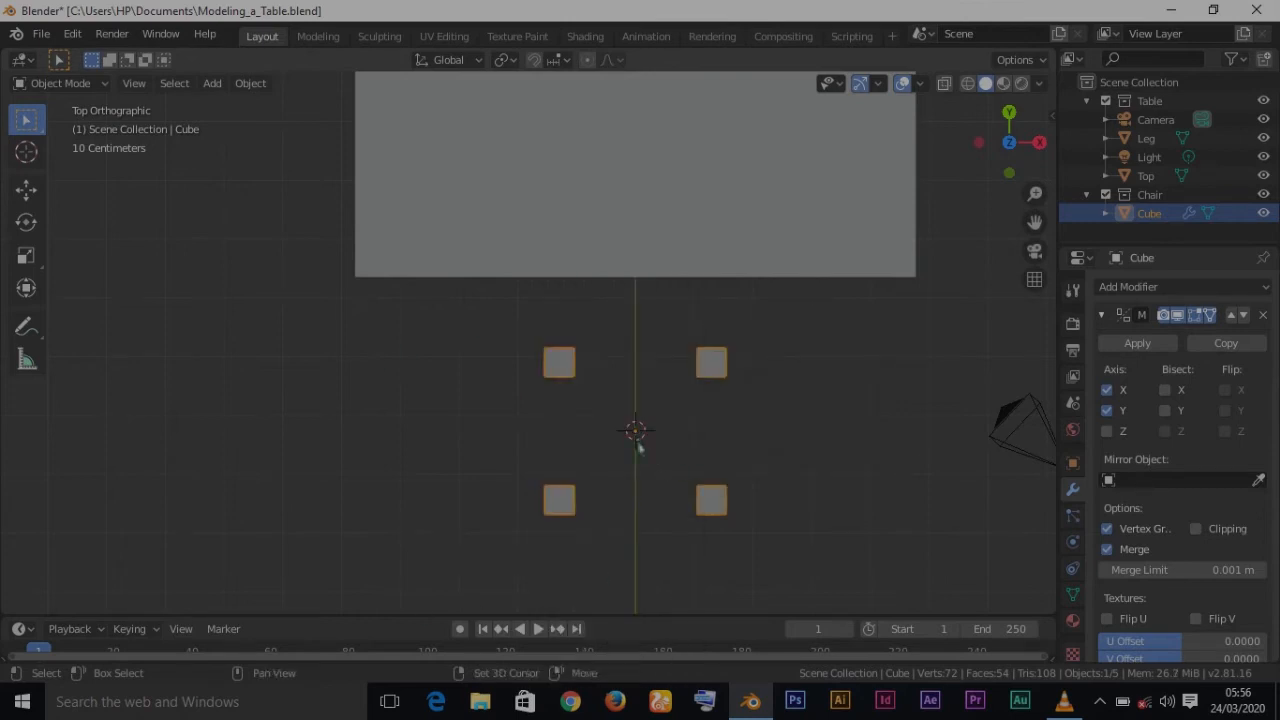
{"action": "key", "text": "shift+a"}
{"action": "mouse_move", "coordinate": [664, 319]}
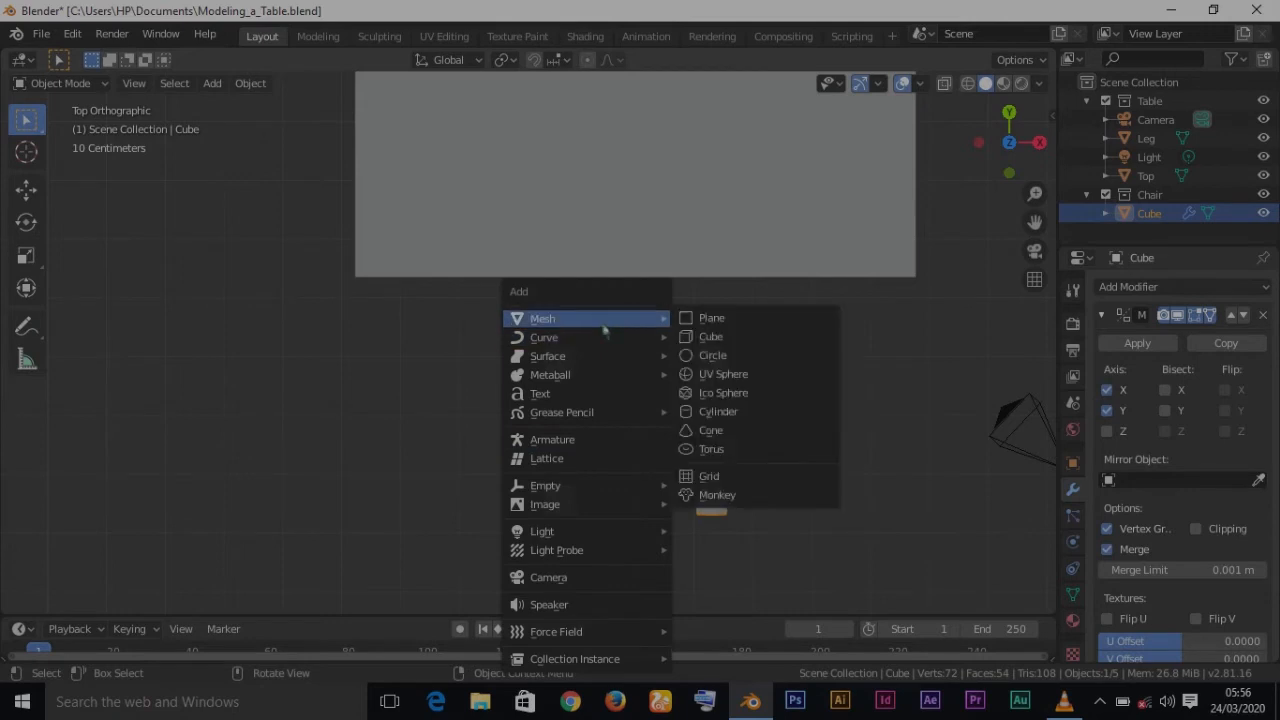
{"action": "left_click", "coordinate": [738, 340]}
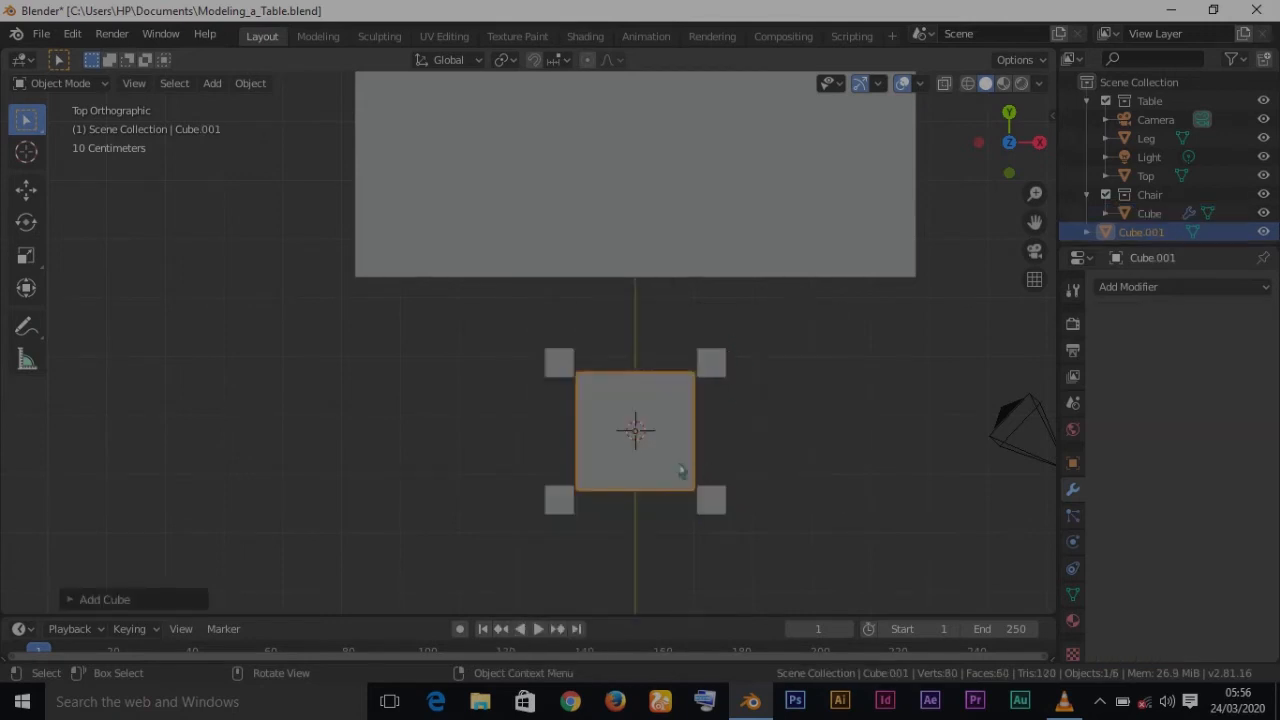
Step: Scale the new cube to about 0.13 along Z and raise it about 1.95 m to the tops of the chair legs
{"action": "key", "text": "KP_1"}
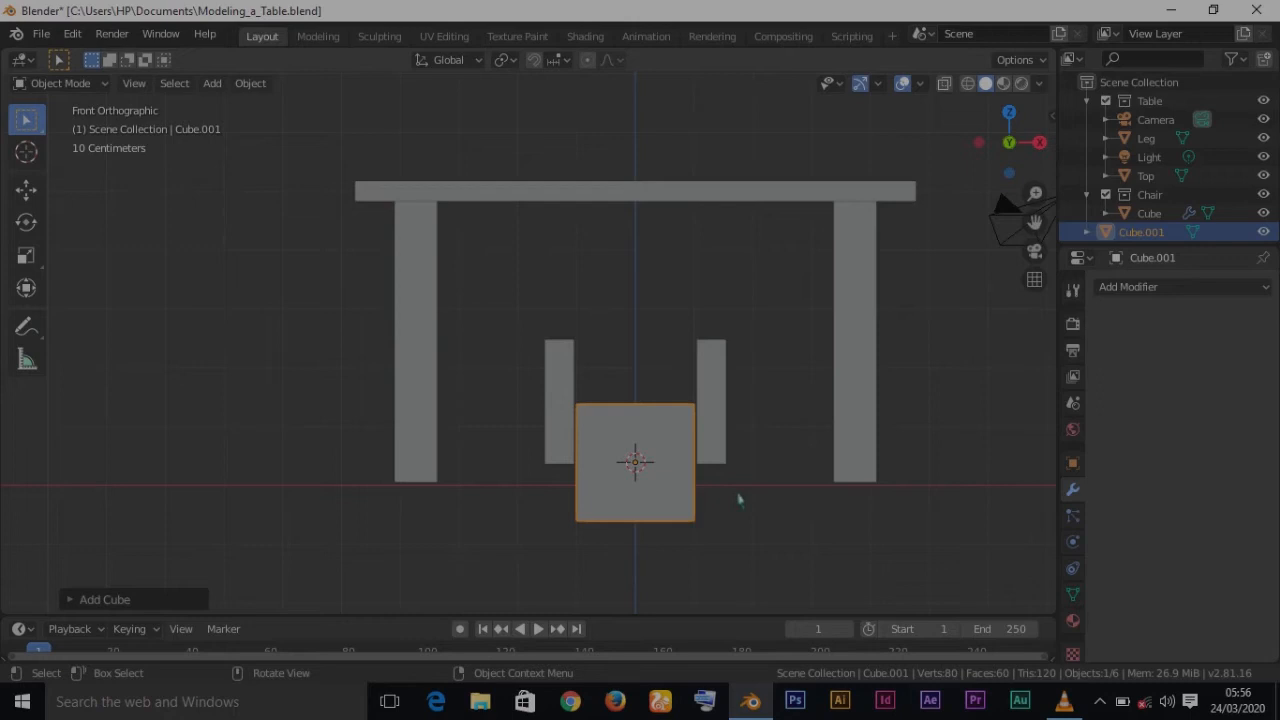
{"action": "key", "text": "s"}
{"action": "key", "text": "z"}
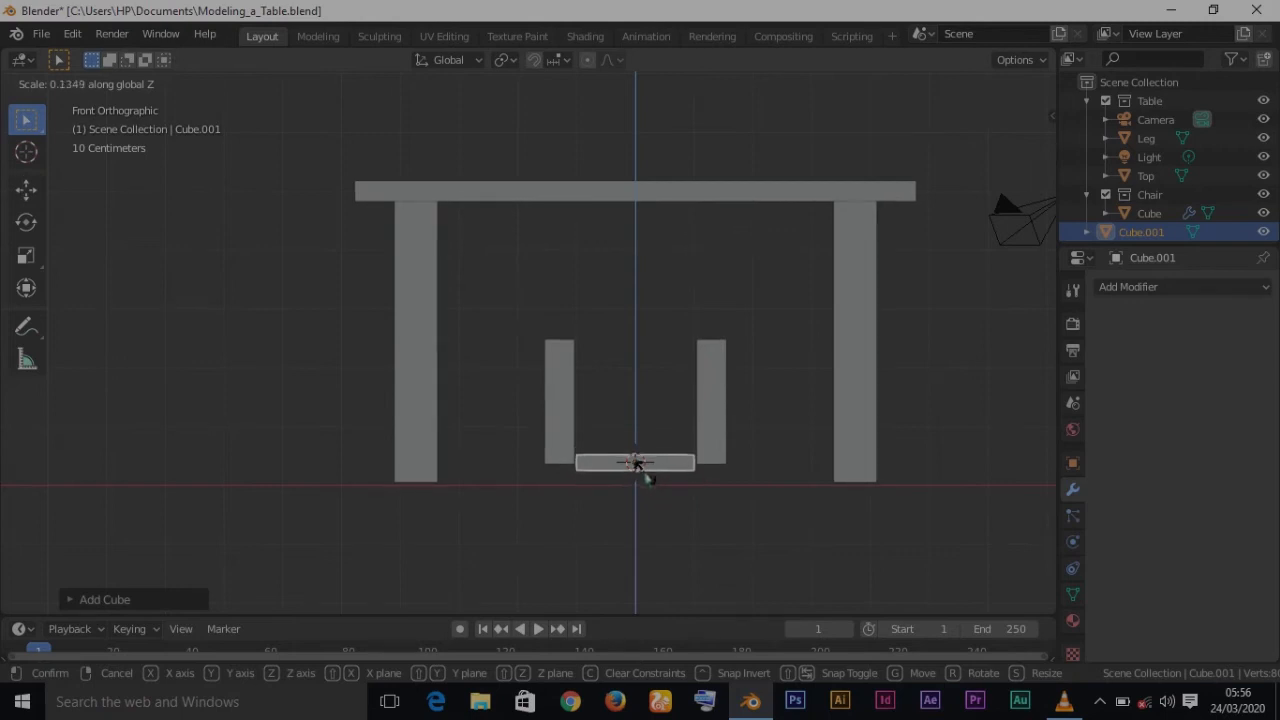
{"action": "left_click", "coordinate": [647, 478]}
{"action": "key", "text": "g"}
{"action": "key", "text": "z"}
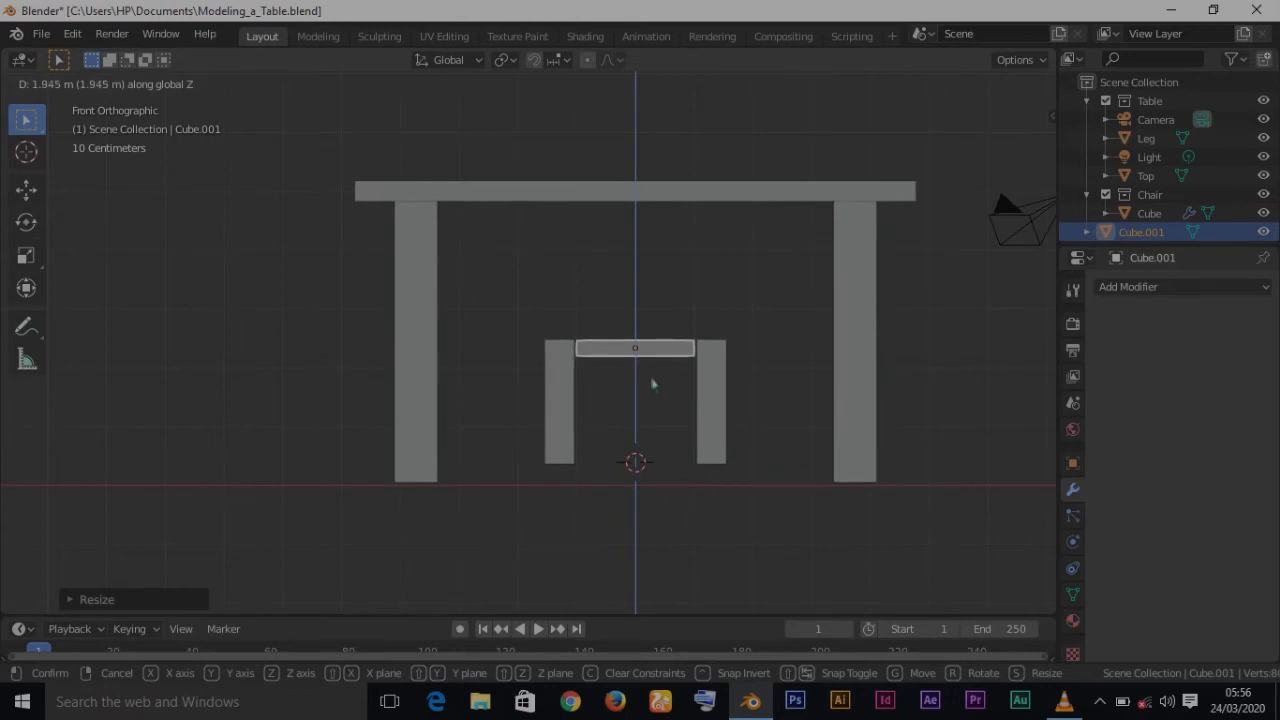
{"action": "left_click", "coordinate": [651, 379]}
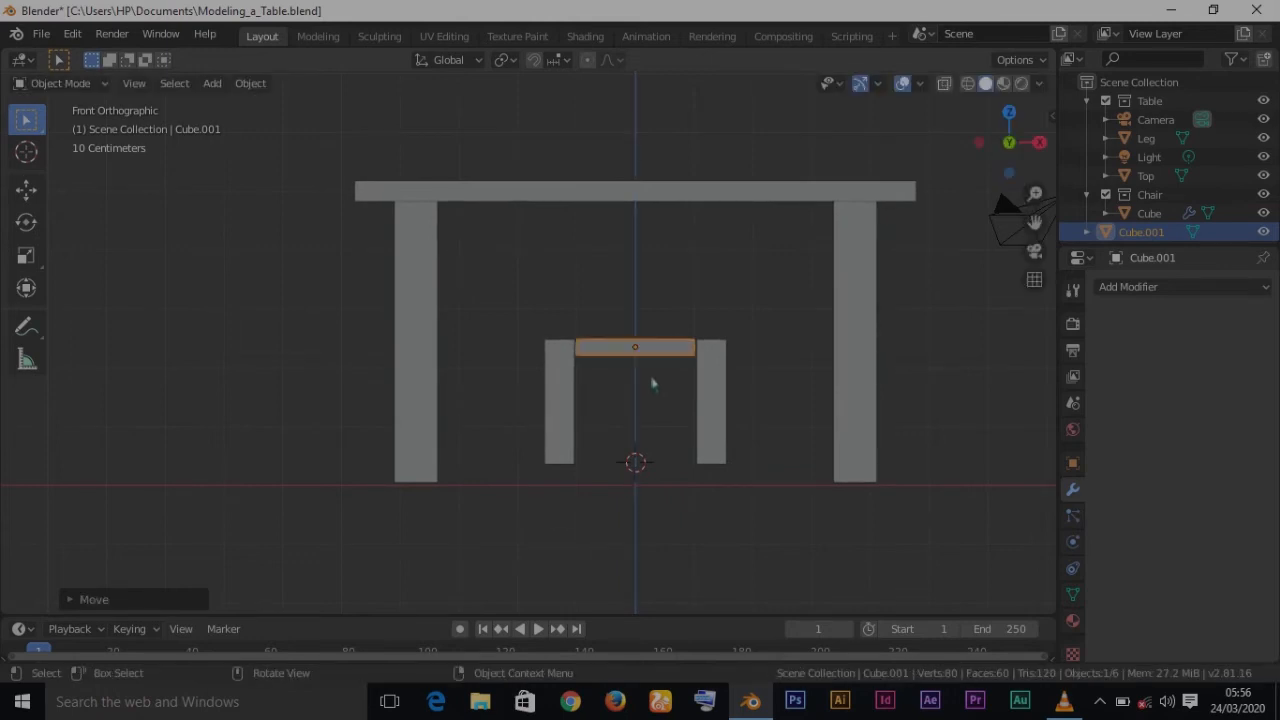
Step: Scale the seat slab about 1.56 along X and stretch it along Y to cover all four chair legs
{"action": "key", "text": "KP_7"}
{"action": "key", "text": "s"}
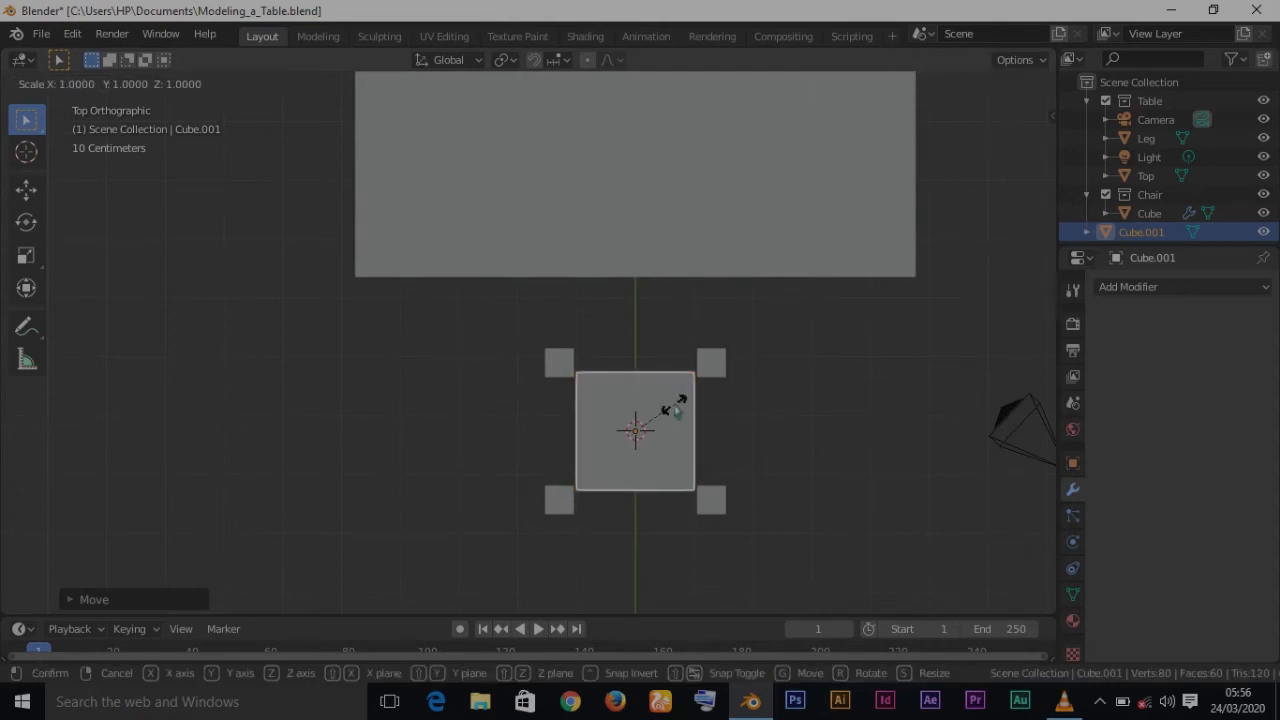
{"action": "key", "text": "x"}
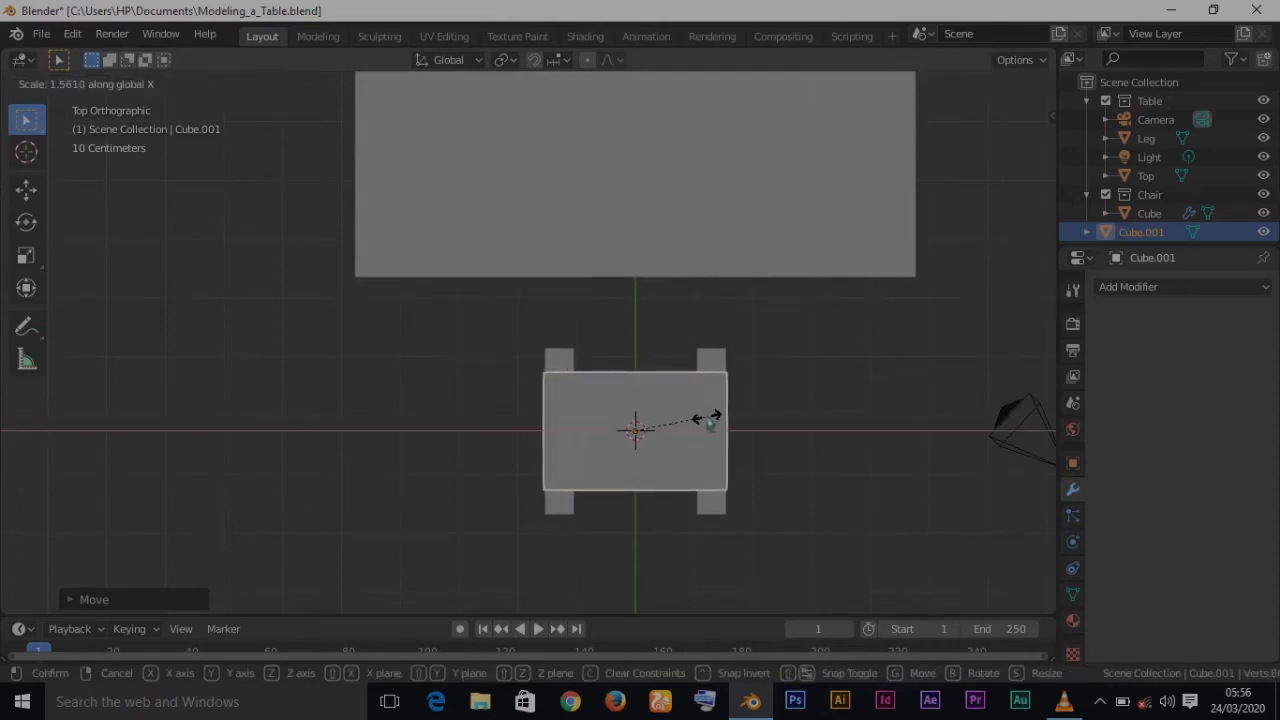
{"action": "left_click", "coordinate": [709, 424]}
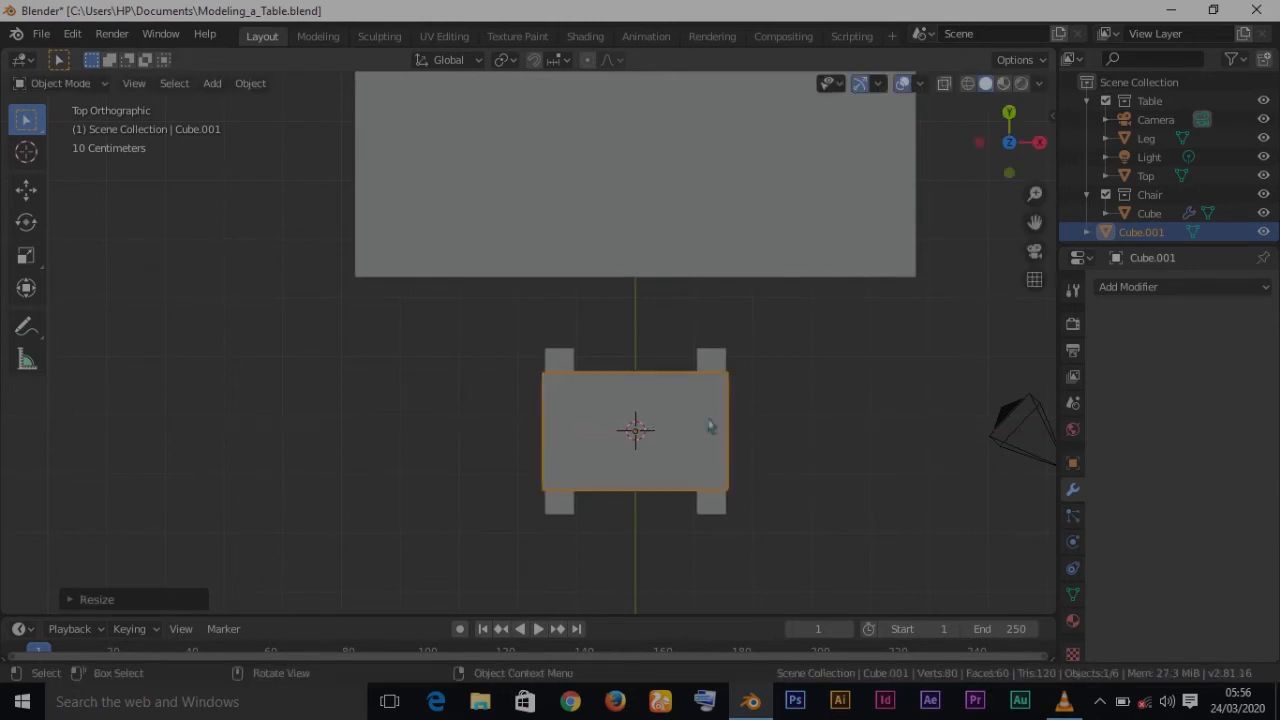
{"action": "key", "text": "s"}
{"action": "key", "text": "y"}
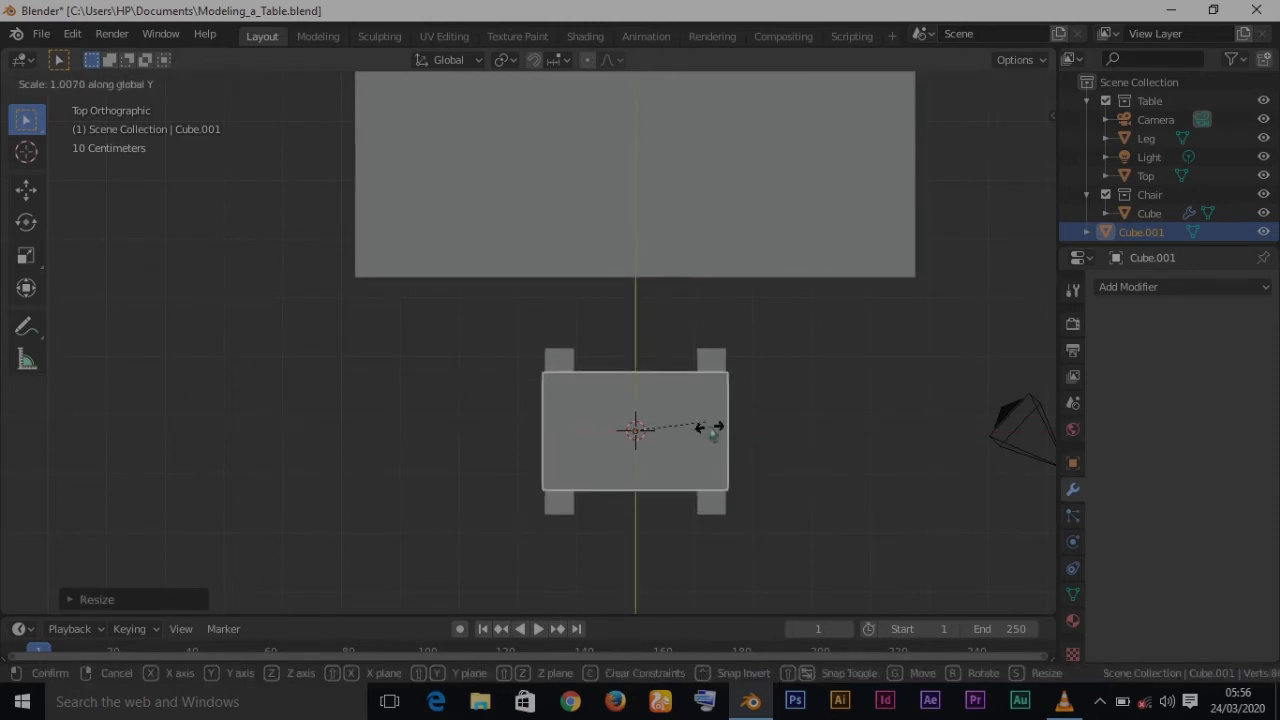
{"action": "left_click", "coordinate": [718, 481]}
Step: In wireframe shading, enlarge the seat slab slightly along Y and about 1.05 along X so it overhangs the legs
{"action": "key", "text": "z"}
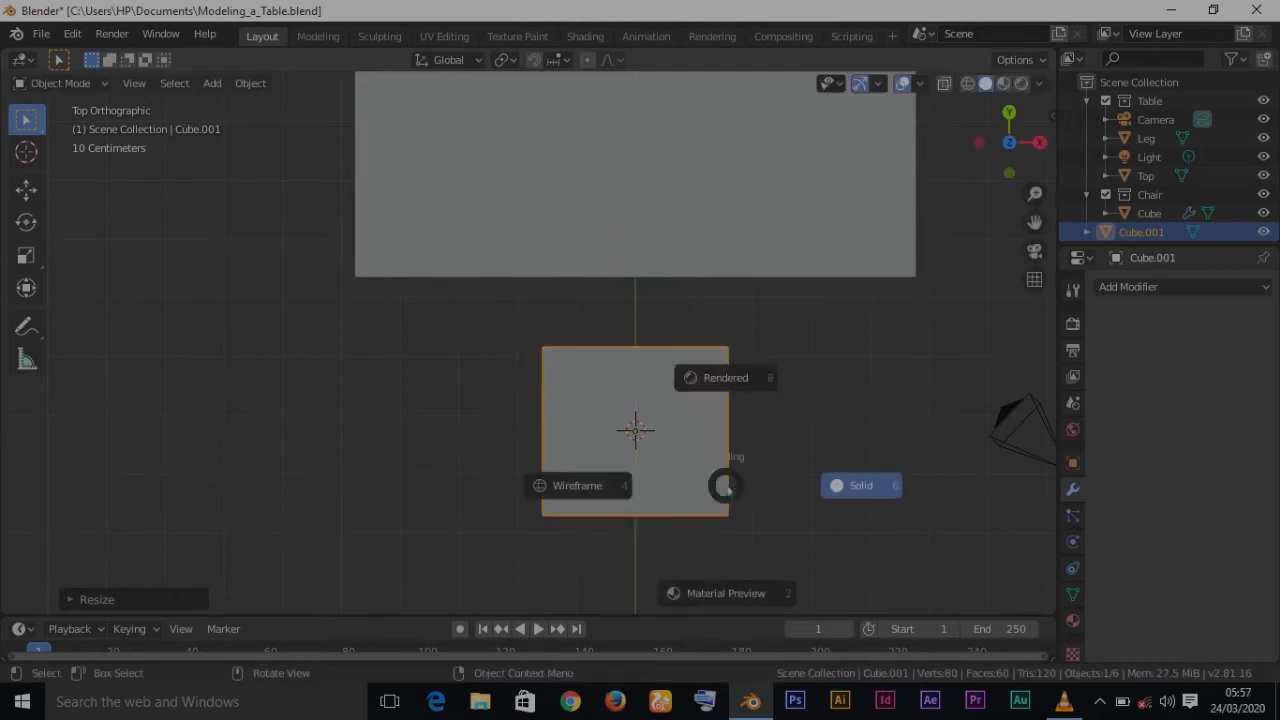
{"action": "left_click", "coordinate": [569, 487]}
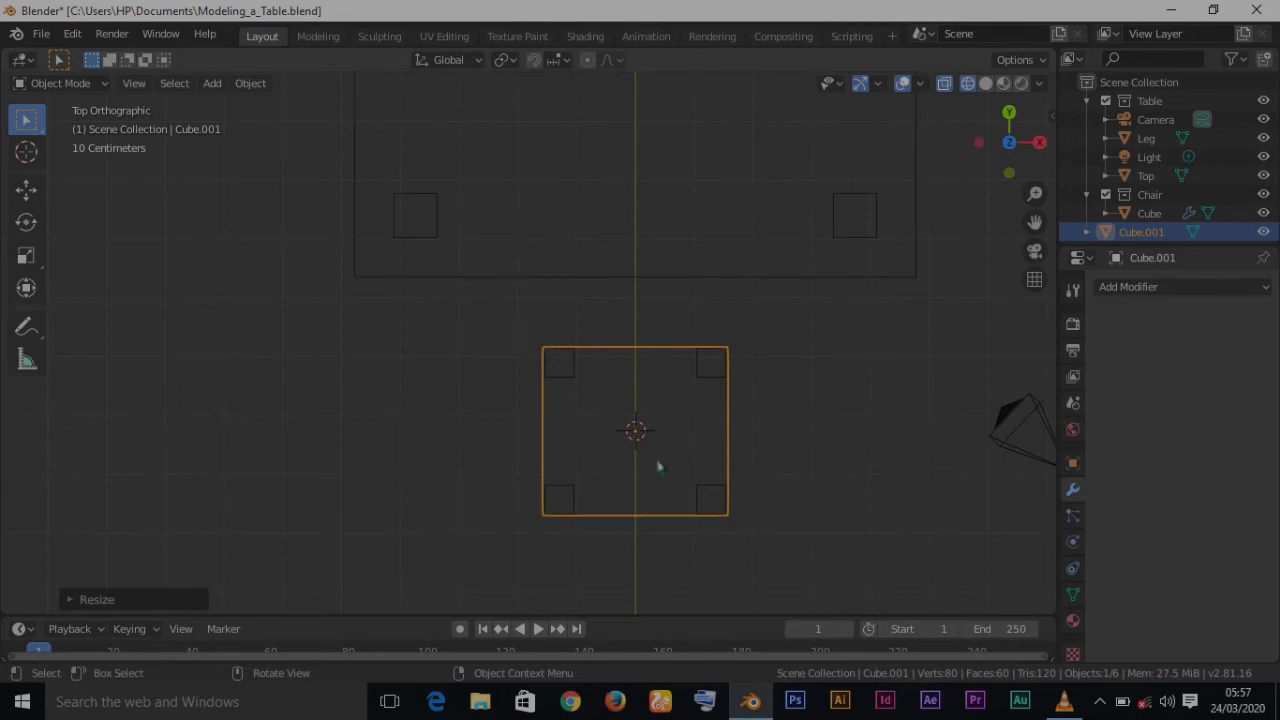
{"action": "key", "text": "s"}
{"action": "key", "text": "y"}
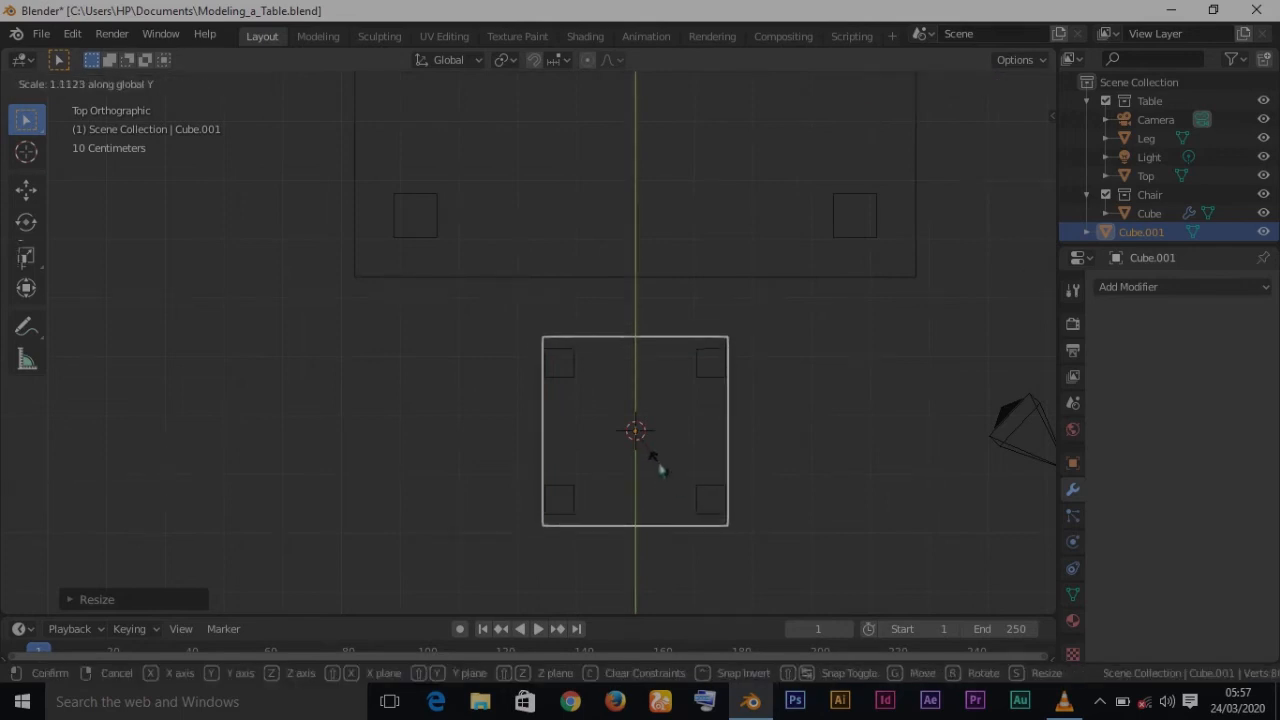
{"action": "left_click", "coordinate": [660, 467]}
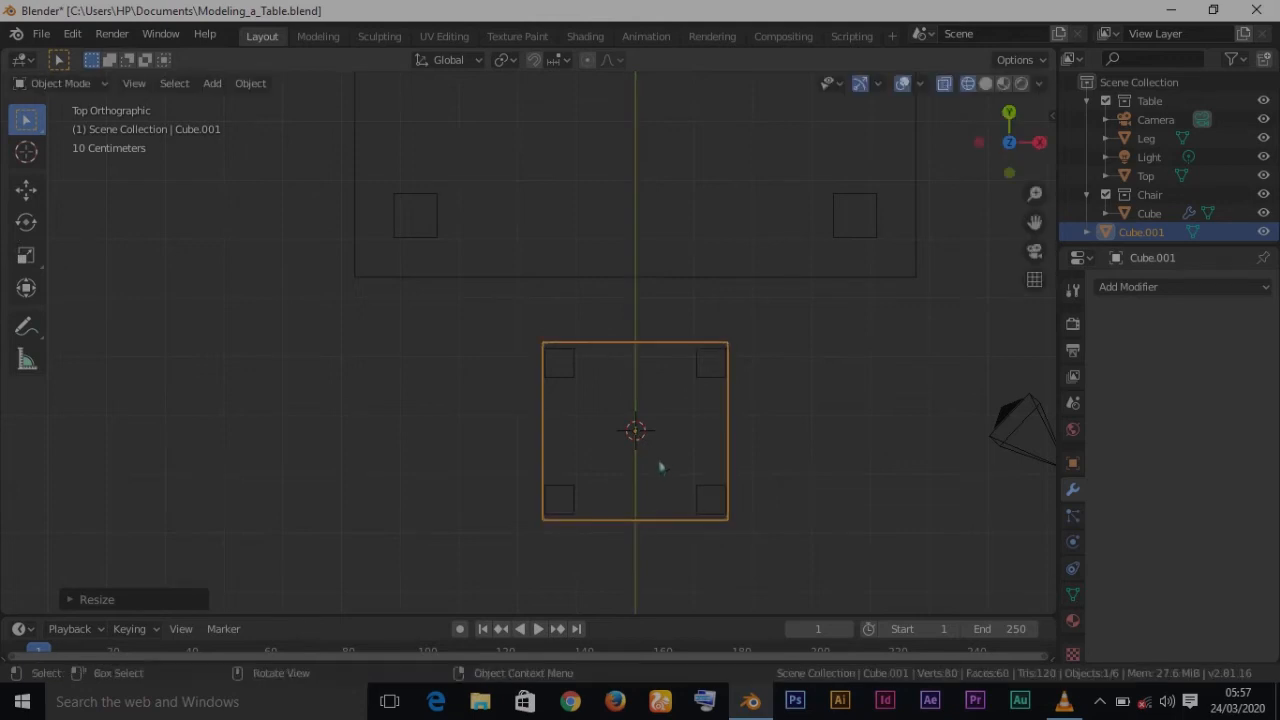
{"action": "key", "text": "s"}
{"action": "key", "text": "x"}
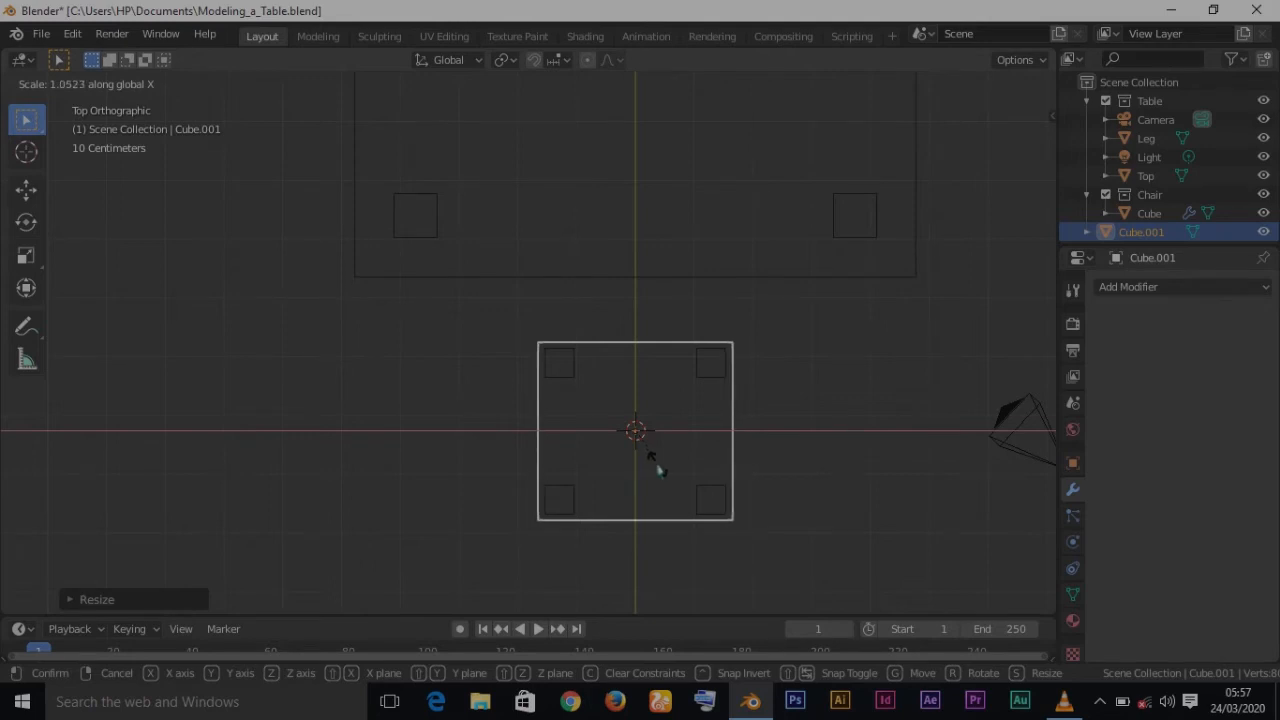
{"action": "left_click", "coordinate": [658, 467]}
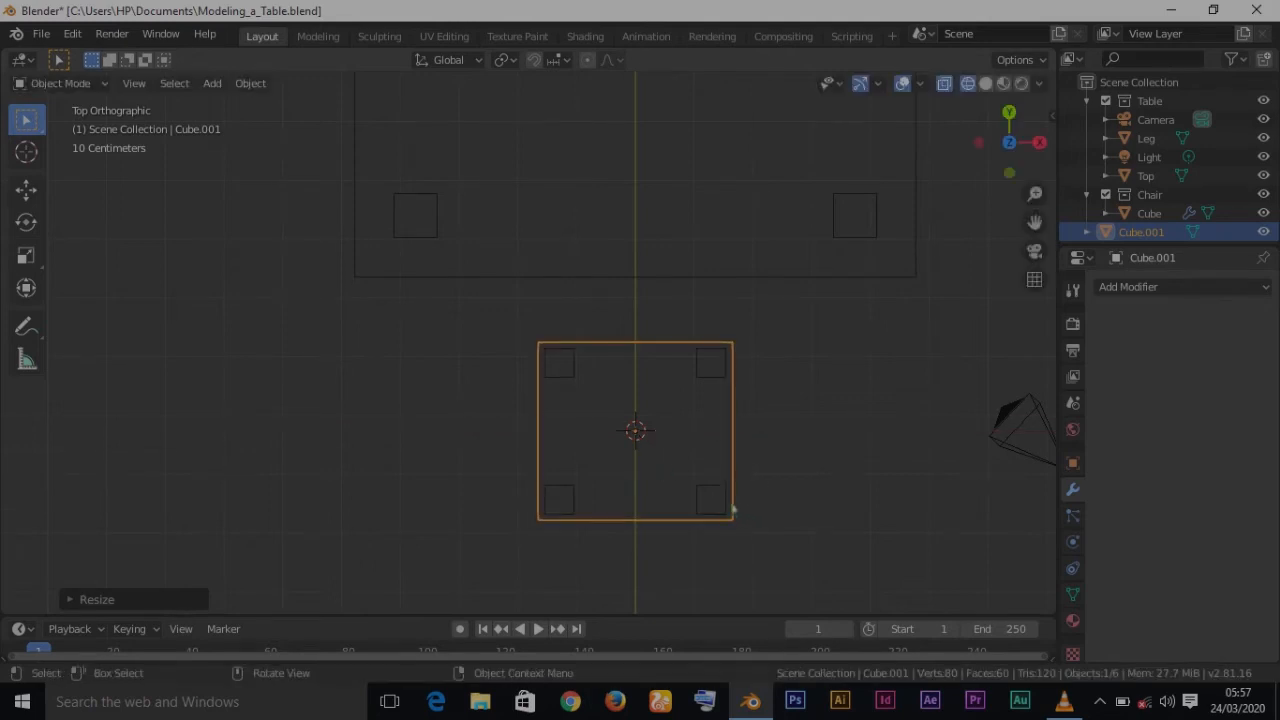
Step: Select the seat slab together with the chair legs and lower both about 0.32 m along Z to the table legs' base level
{"action": "key", "text": "KP_1"}
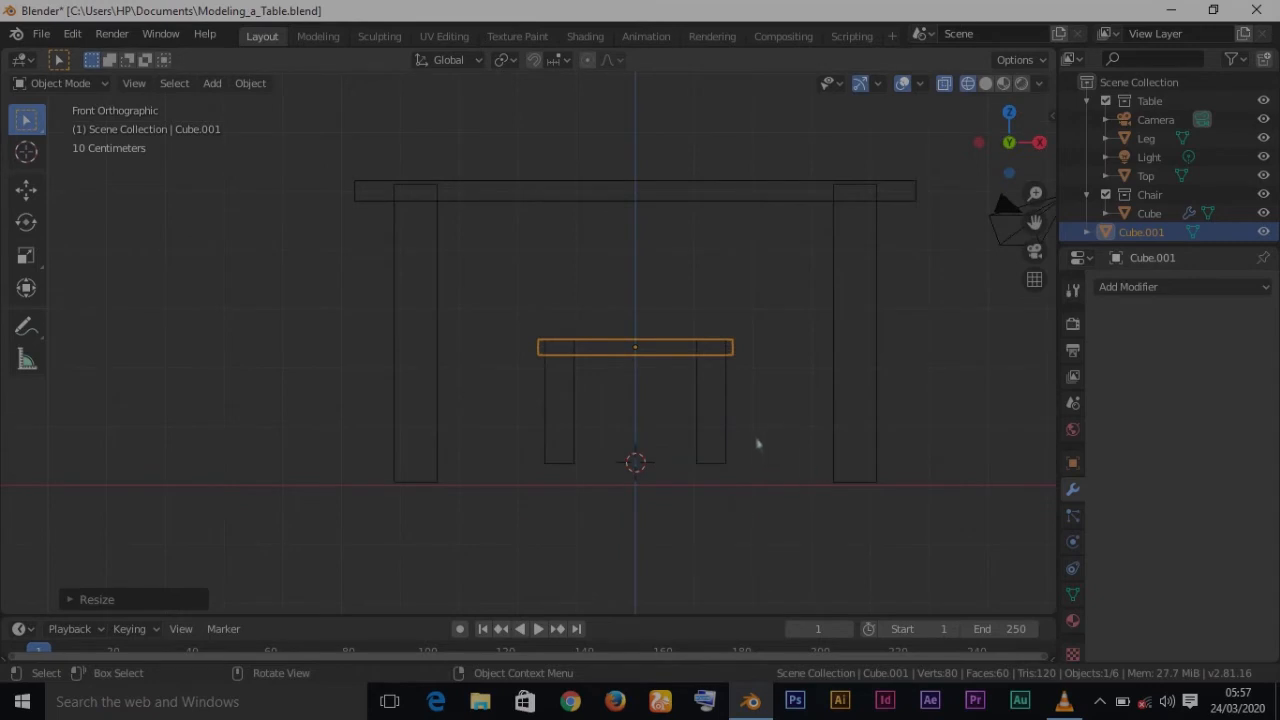
{"action": "left_click", "coordinate": [727, 455], "text": "shift"}
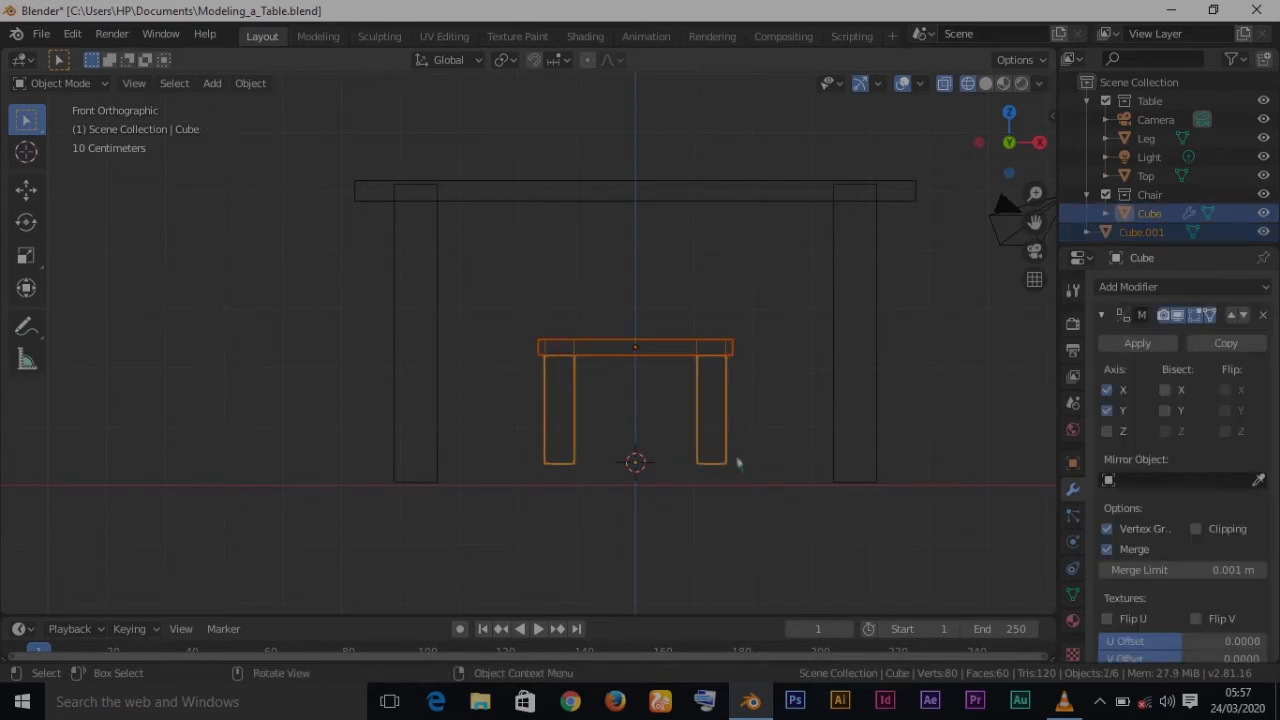
{"action": "key", "text": "g"}
{"action": "key", "text": "z"}
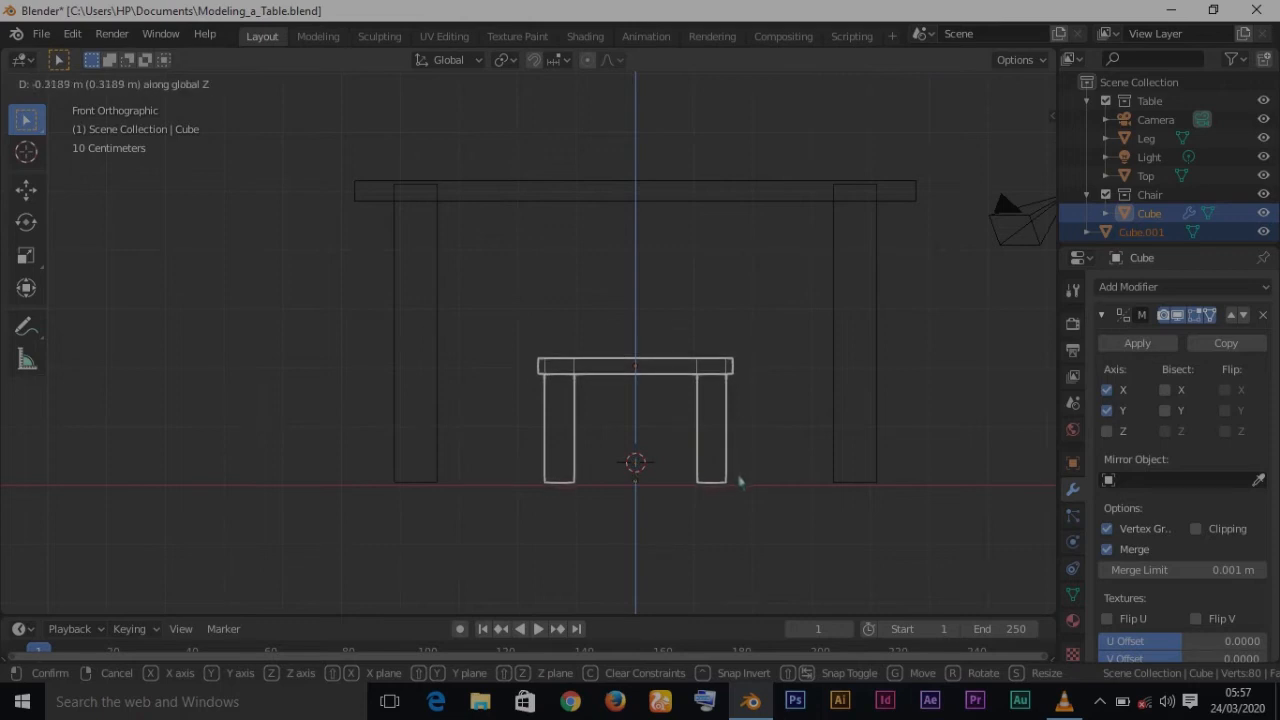
{"action": "left_click", "coordinate": [741, 483]}
Step: Select only the chair legs, enter Edit Mode and switch to face selection
{"action": "key", "text": "KP_3"}
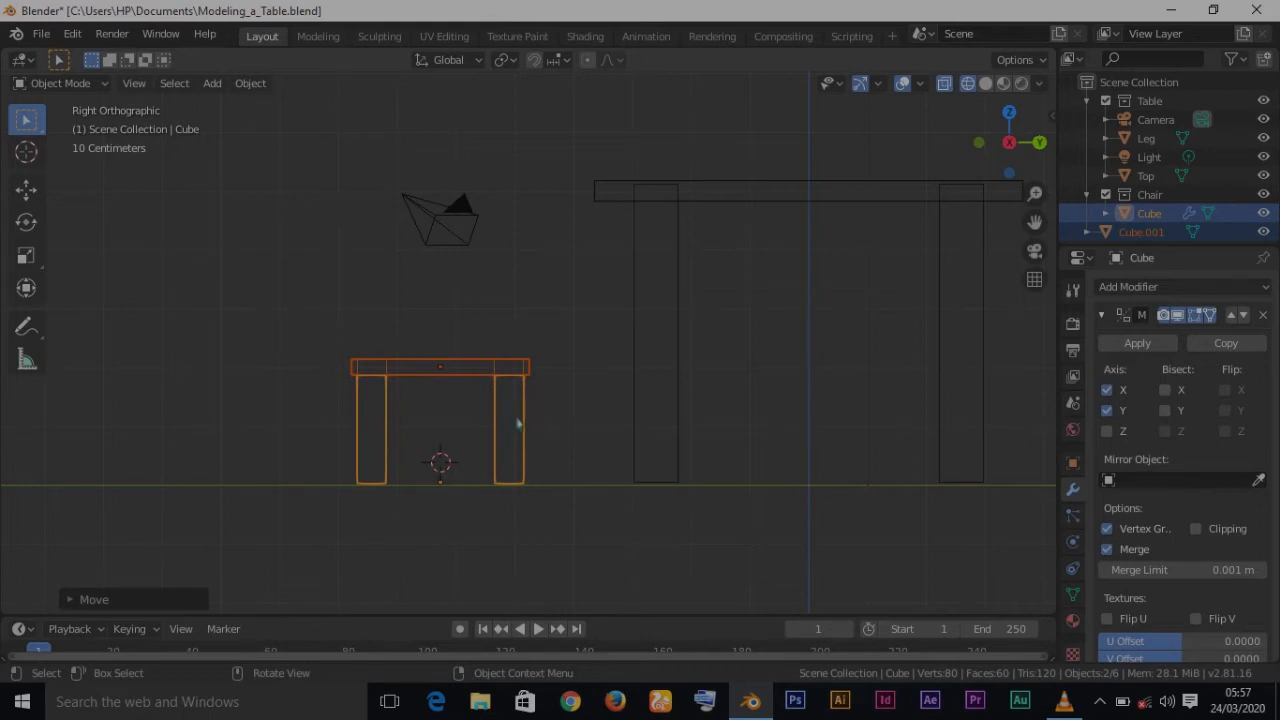
{"action": "left_click", "coordinate": [518, 420]}
{"action": "left_click", "coordinate": [440, 372]}
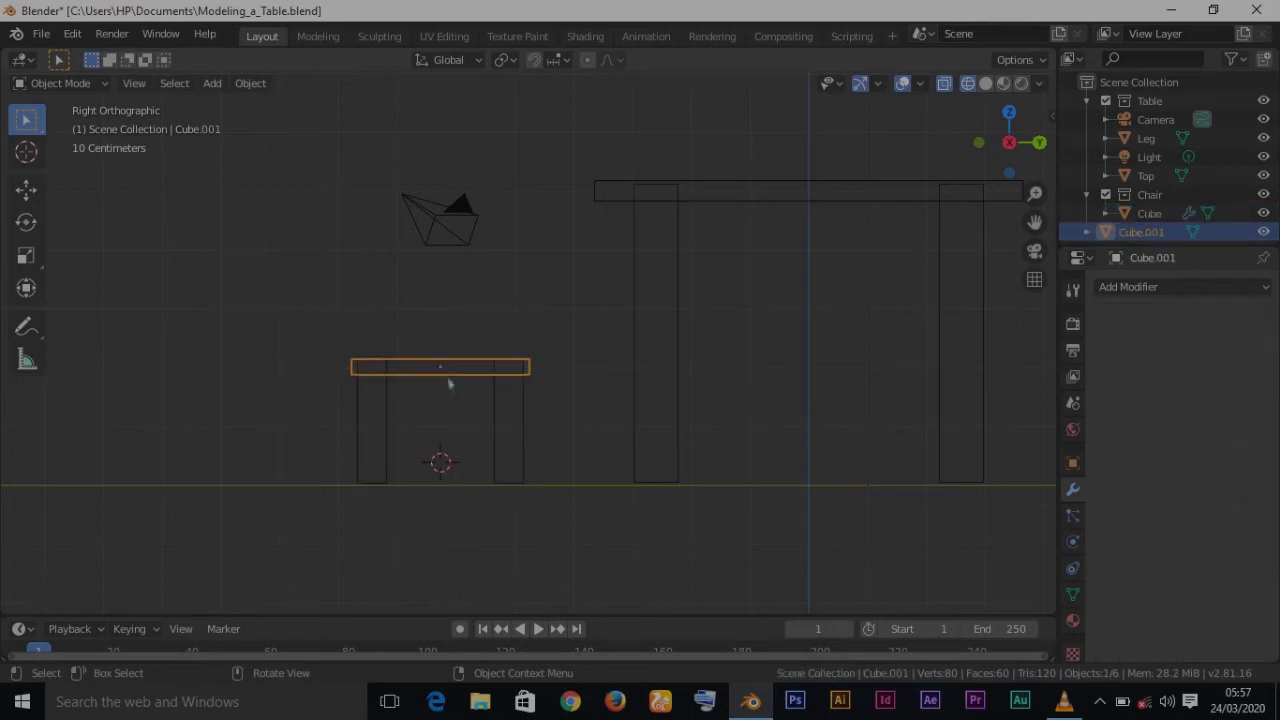
{"action": "left_click", "coordinate": [504, 424]}
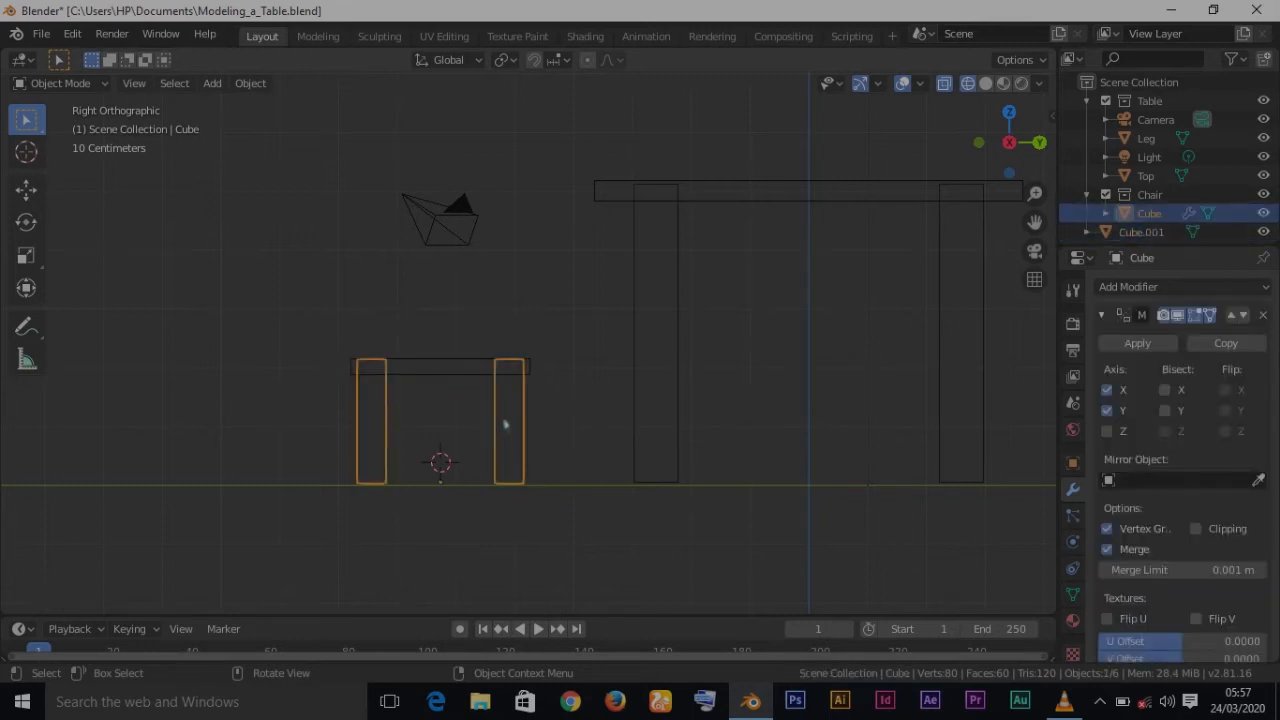
{"action": "key", "text": "Tab"}
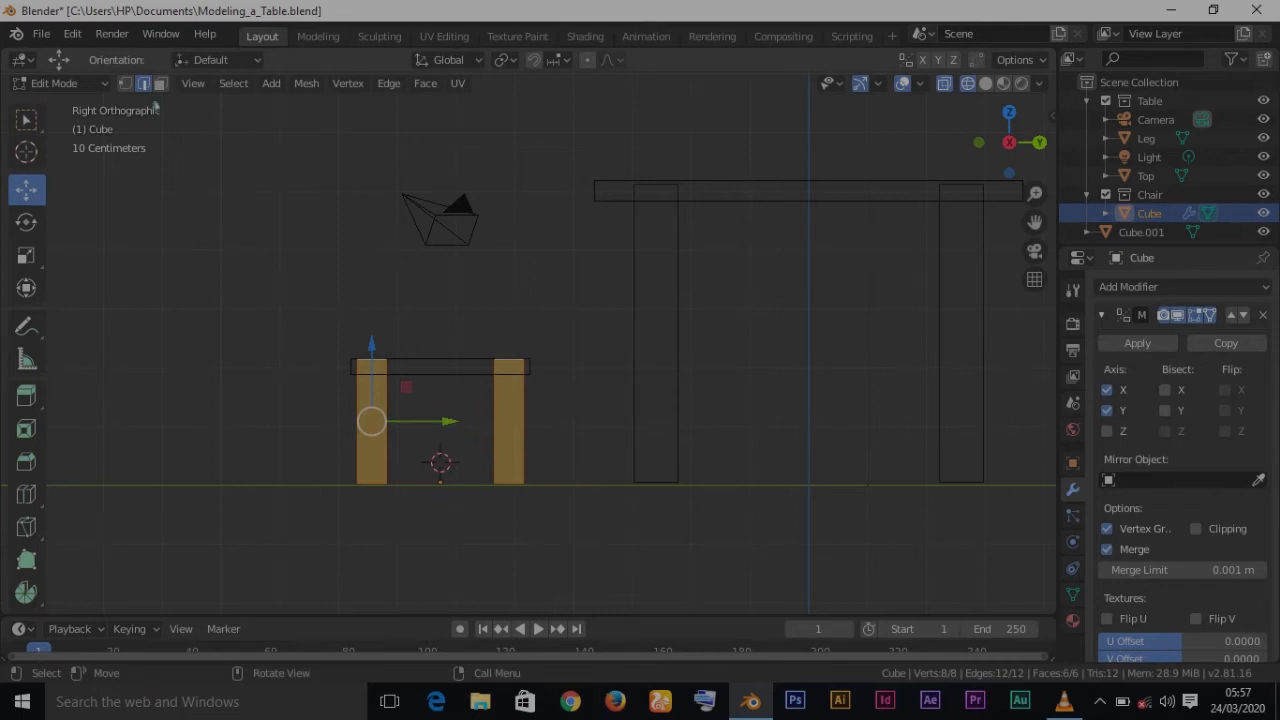
{"action": "left_click", "coordinate": [160, 84]}
Step: Switch to the selection tool and select only the top face of the chair leg
{"action": "key", "text": "KP_7"}
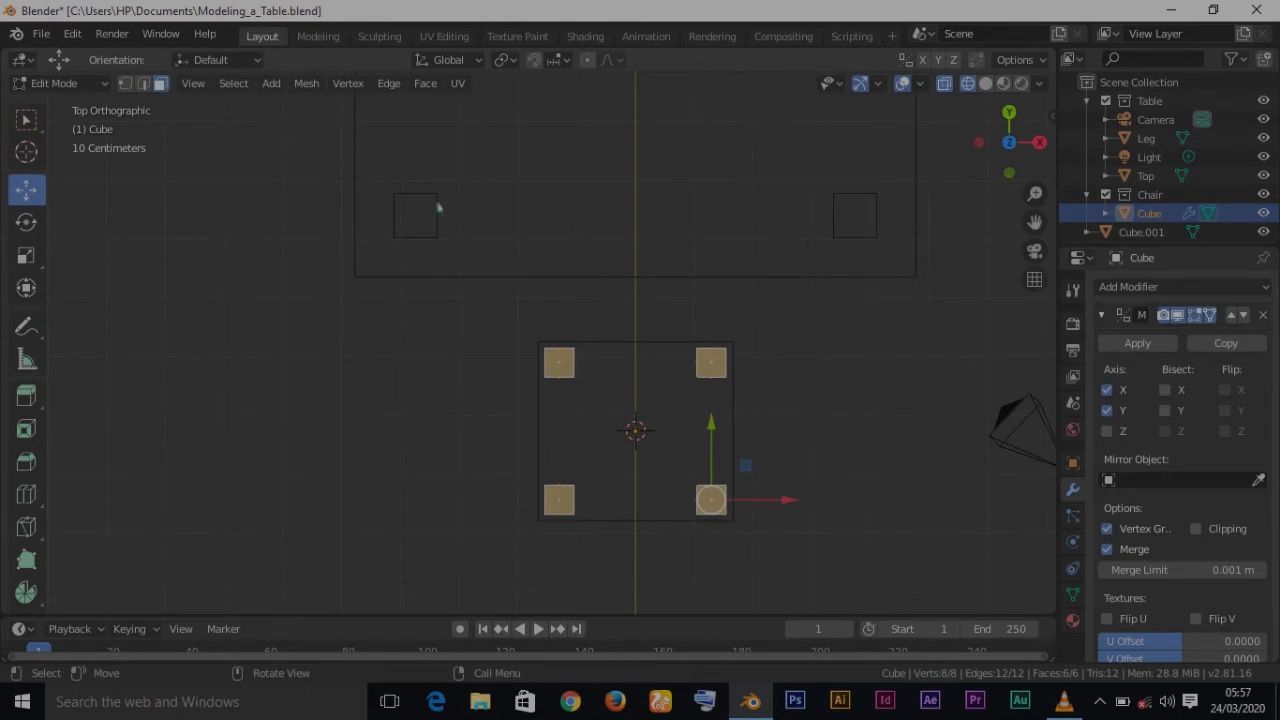
{"action": "left_click", "coordinate": [710, 512]}
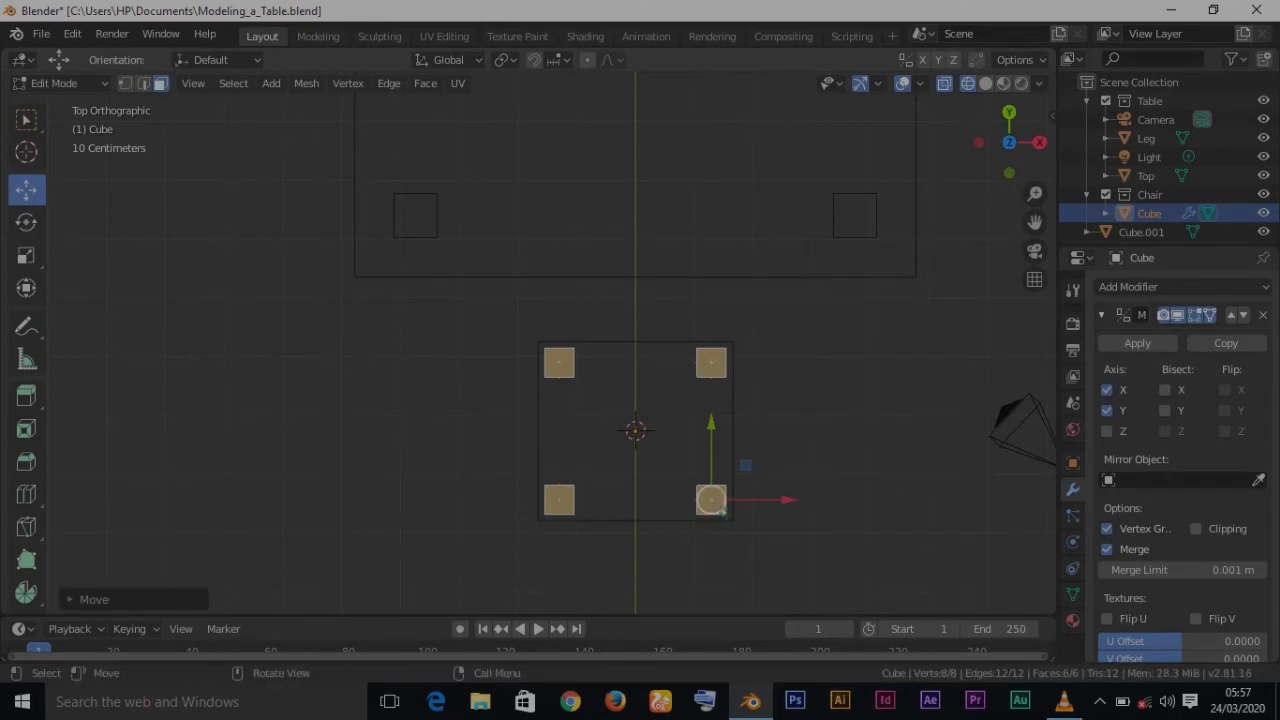
{"action": "key", "text": "KP_3"}
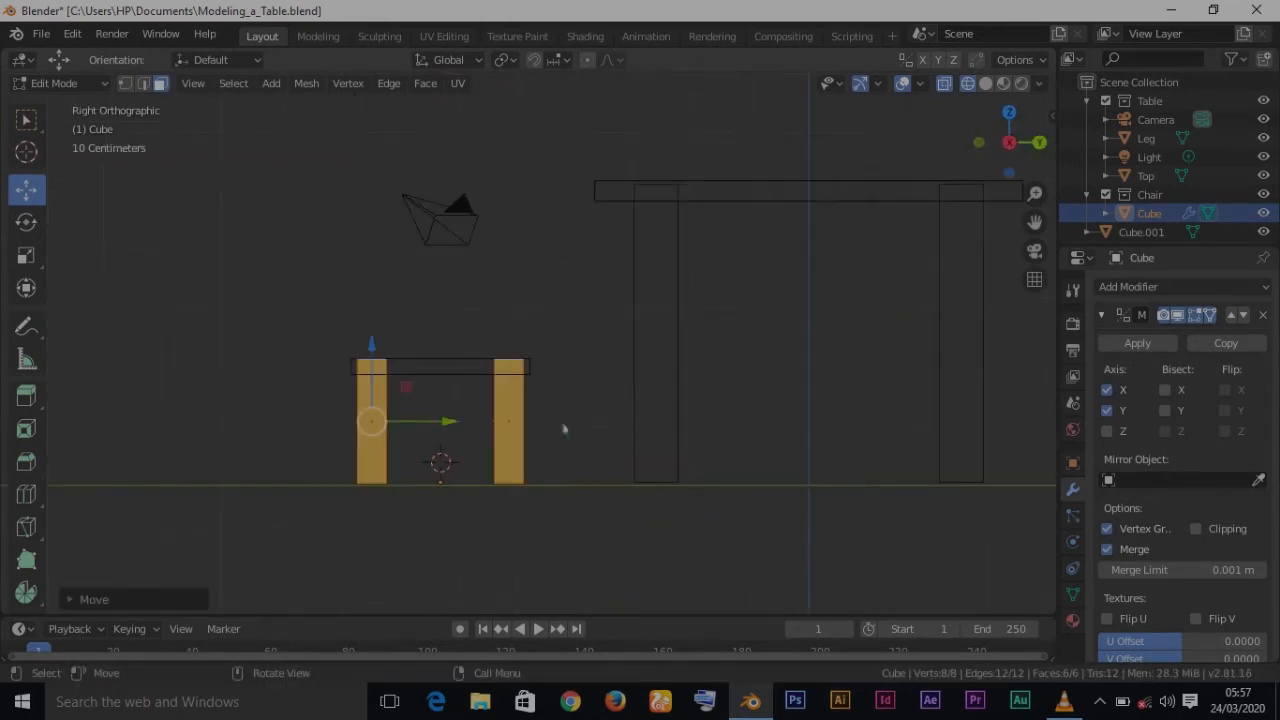
{"action": "left_click", "coordinate": [26, 119]}
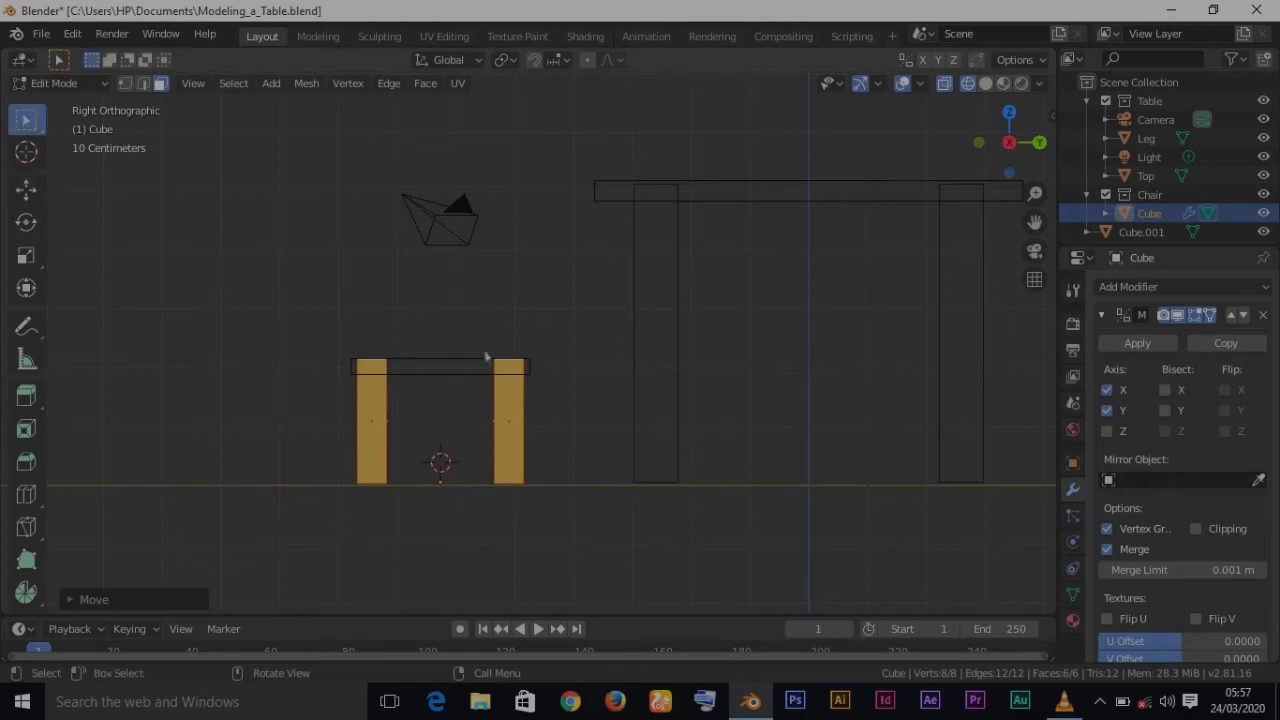
{"action": "key", "text": "KP_7"}
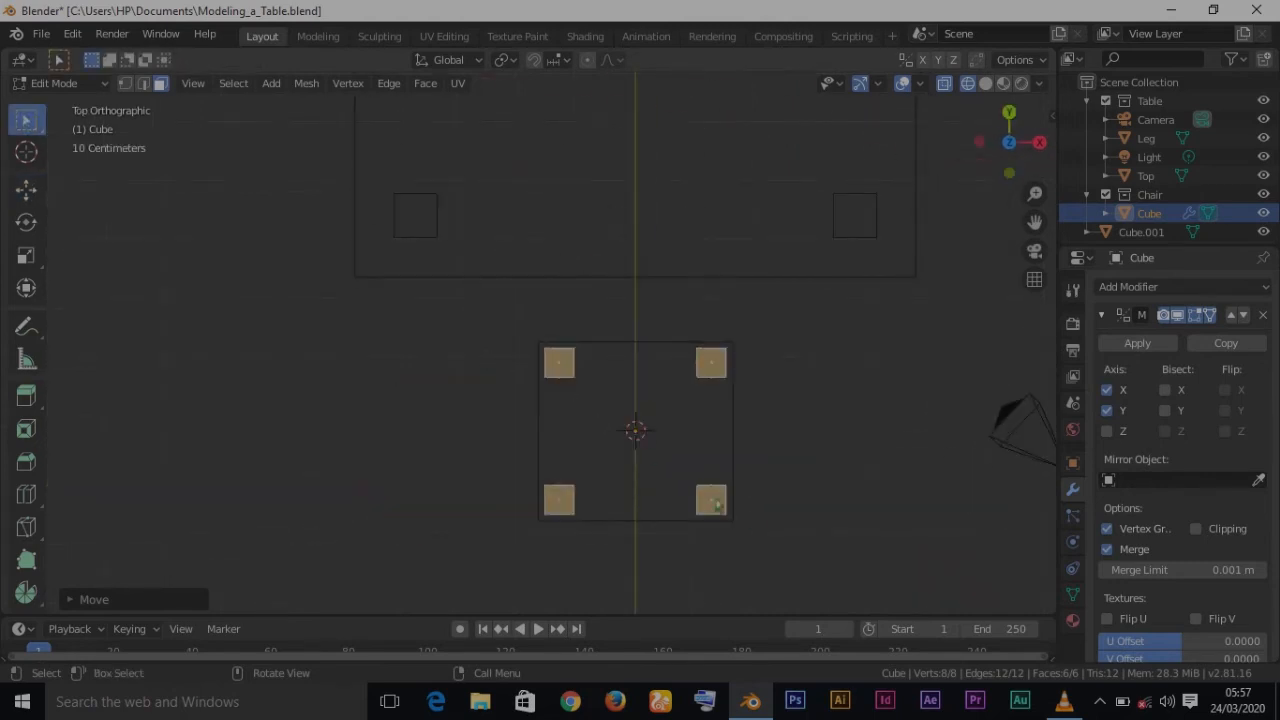
{"action": "left_click", "coordinate": [715, 507]}
{"action": "left_click", "coordinate": [716, 509]}
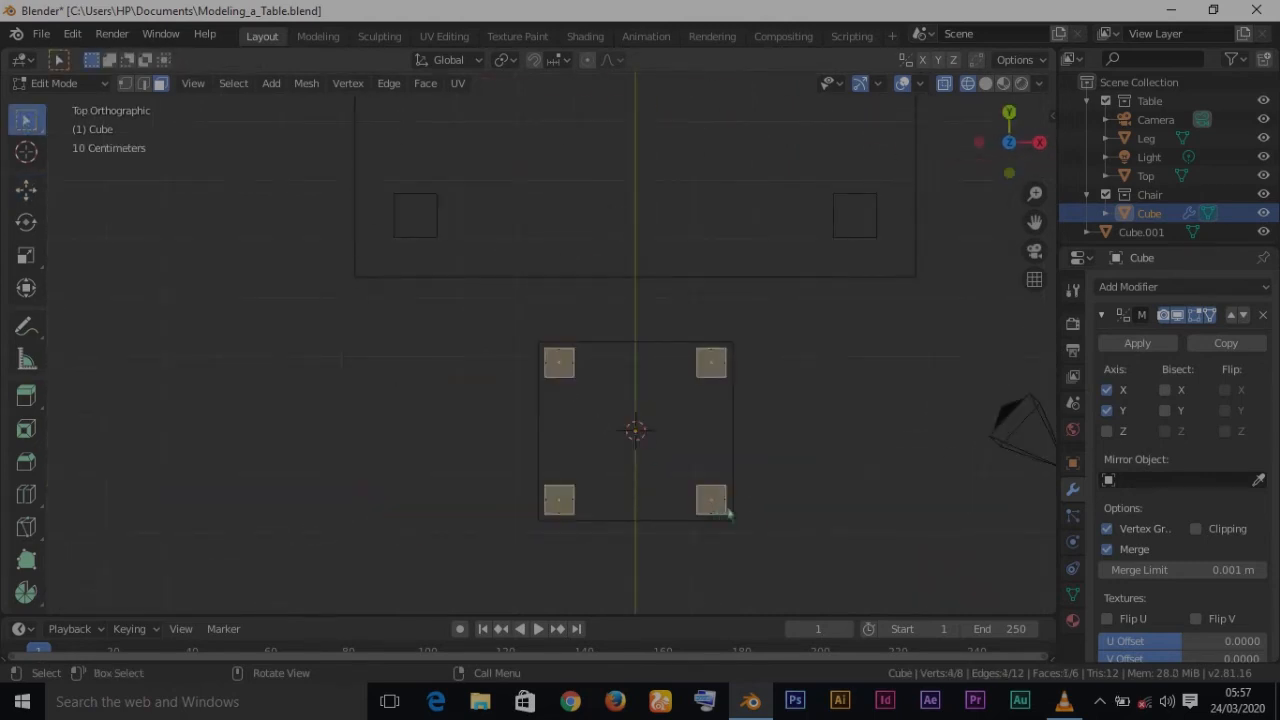
Step: Return the viewport to solid shading and view the chair in perspective
{"action": "key", "text": "KP_3"}
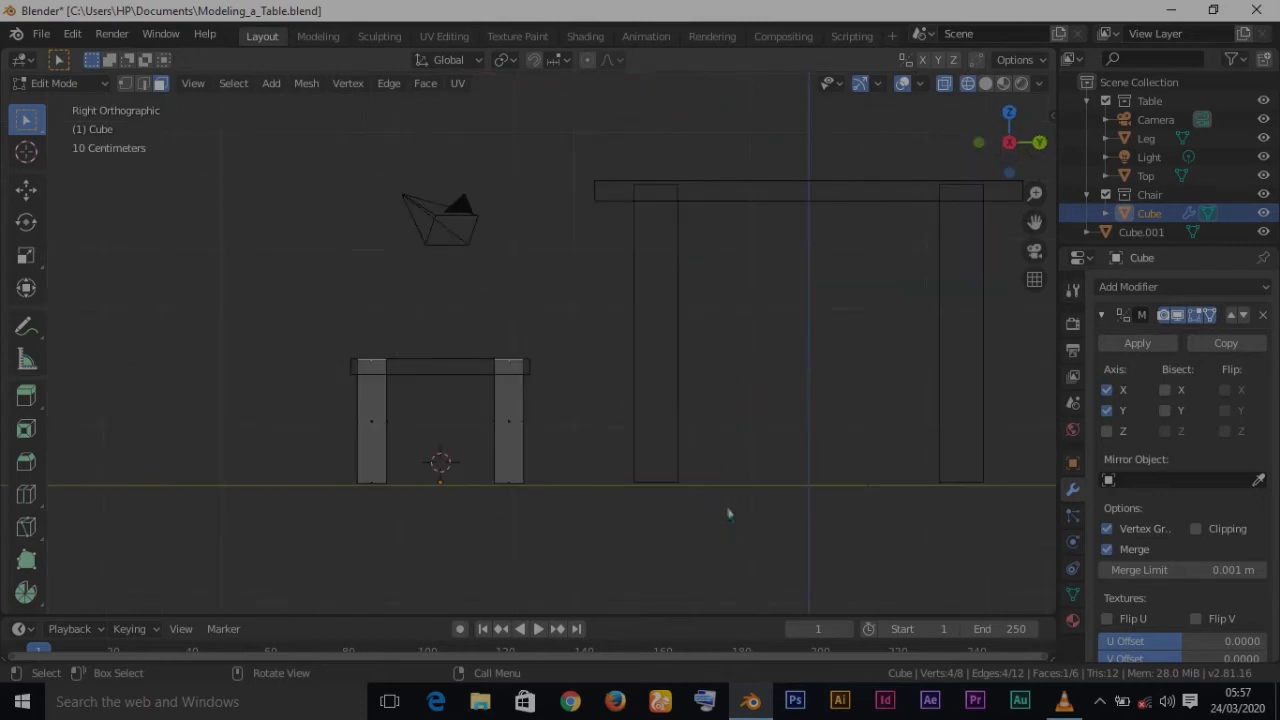
{"action": "key", "text": "z"}
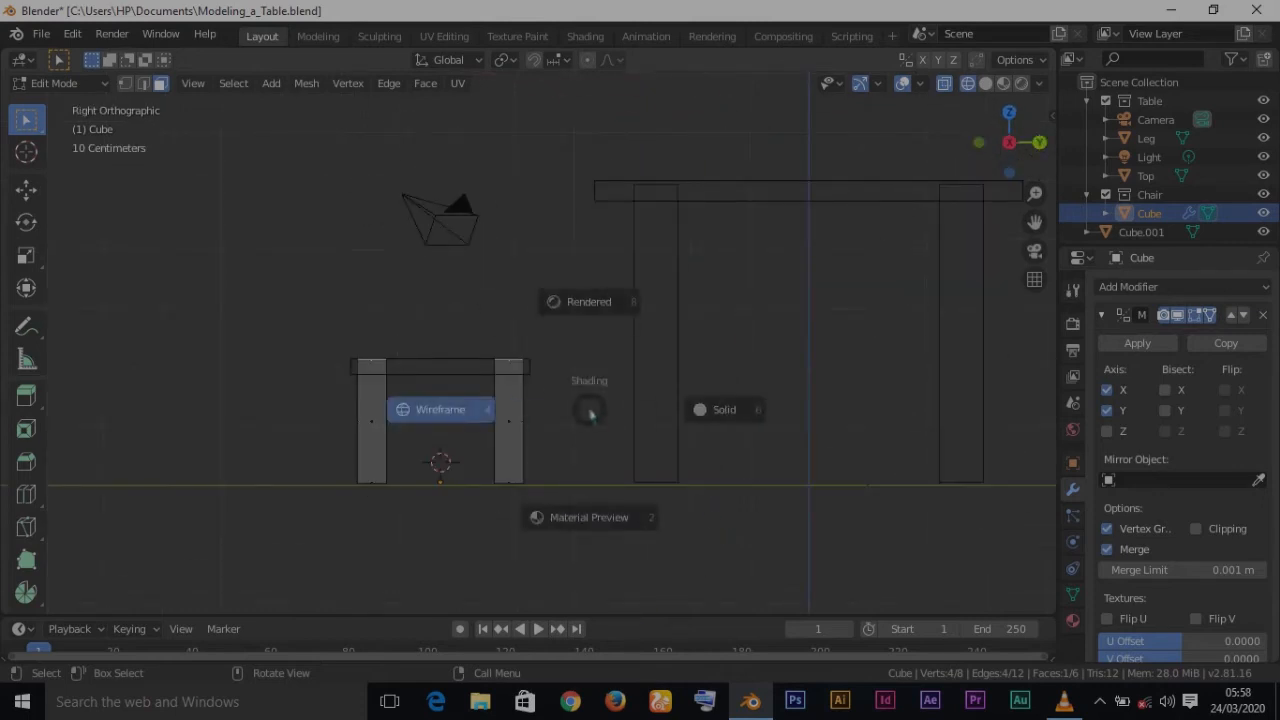
{"action": "left_click", "coordinate": [697, 428]}
{"action": "middle_click_drag", "start_coordinate": [449, 457], "coordinate": [461, 500]}
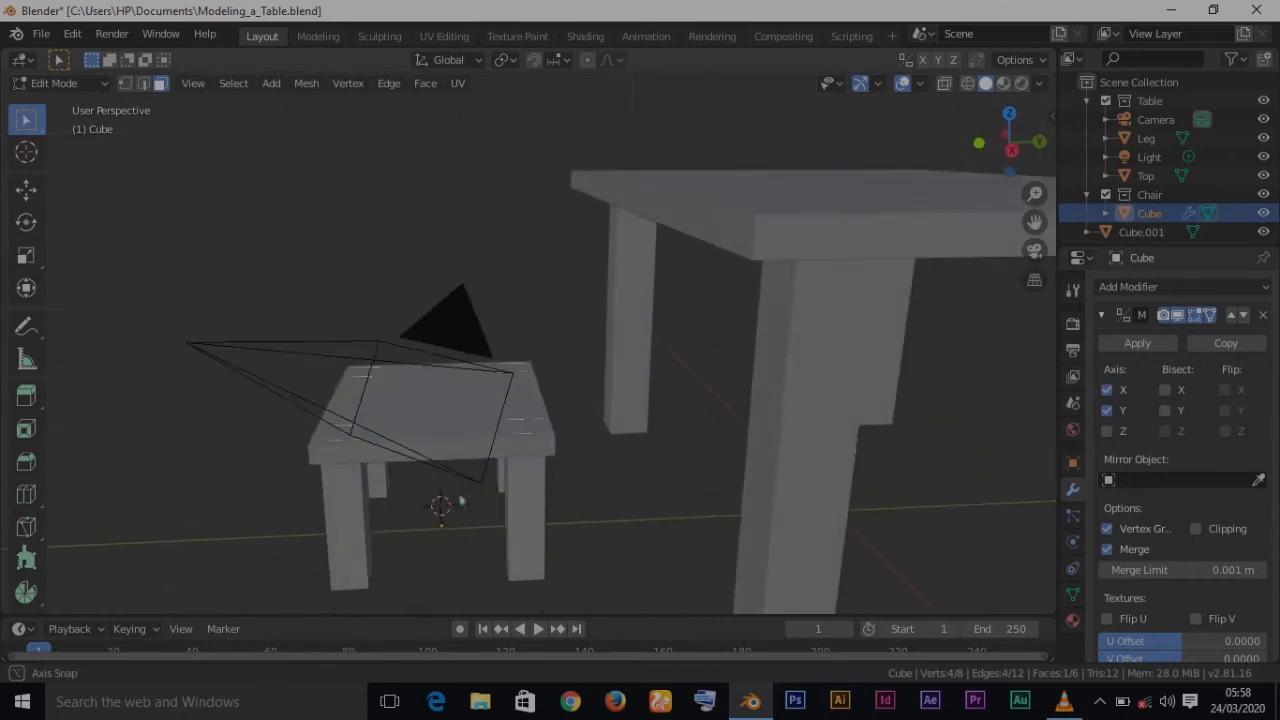
Step: Raise the selected top face of the mirrored chair legs about 0.81 m along Z to lengthen the legs
{"action": "key", "text": "KP_3"}
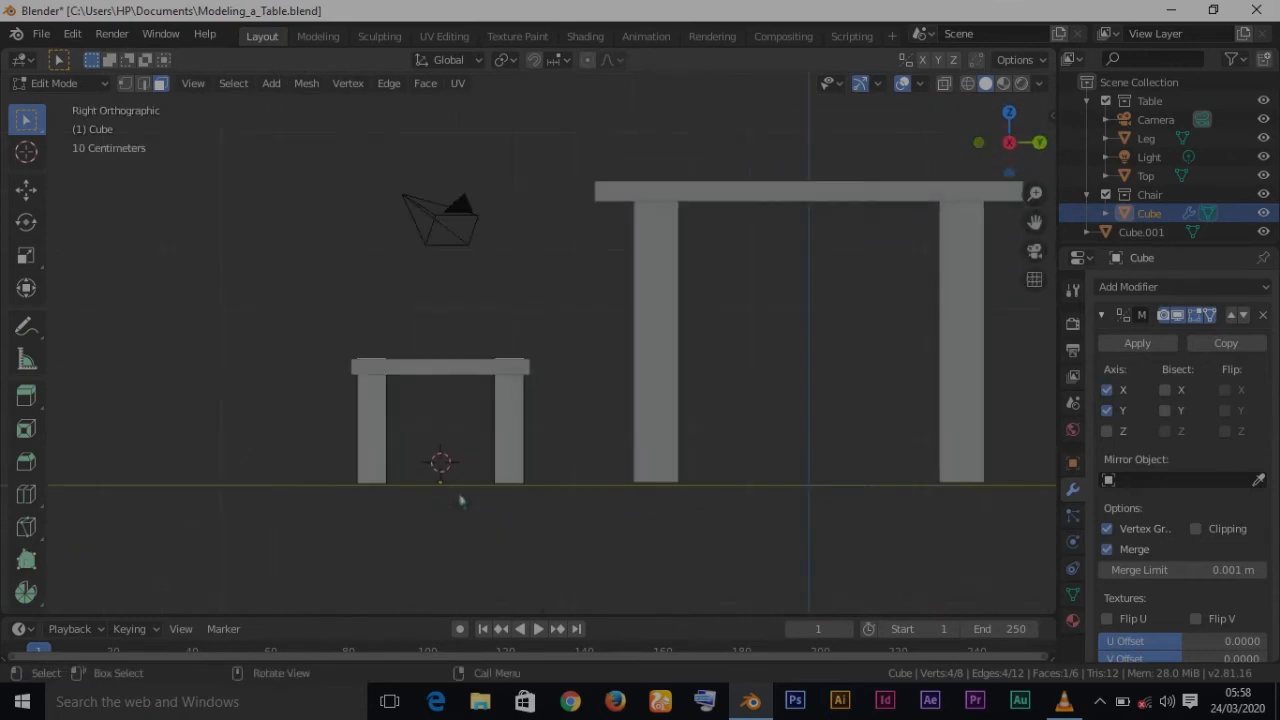
{"action": "key", "text": "KP_7"}
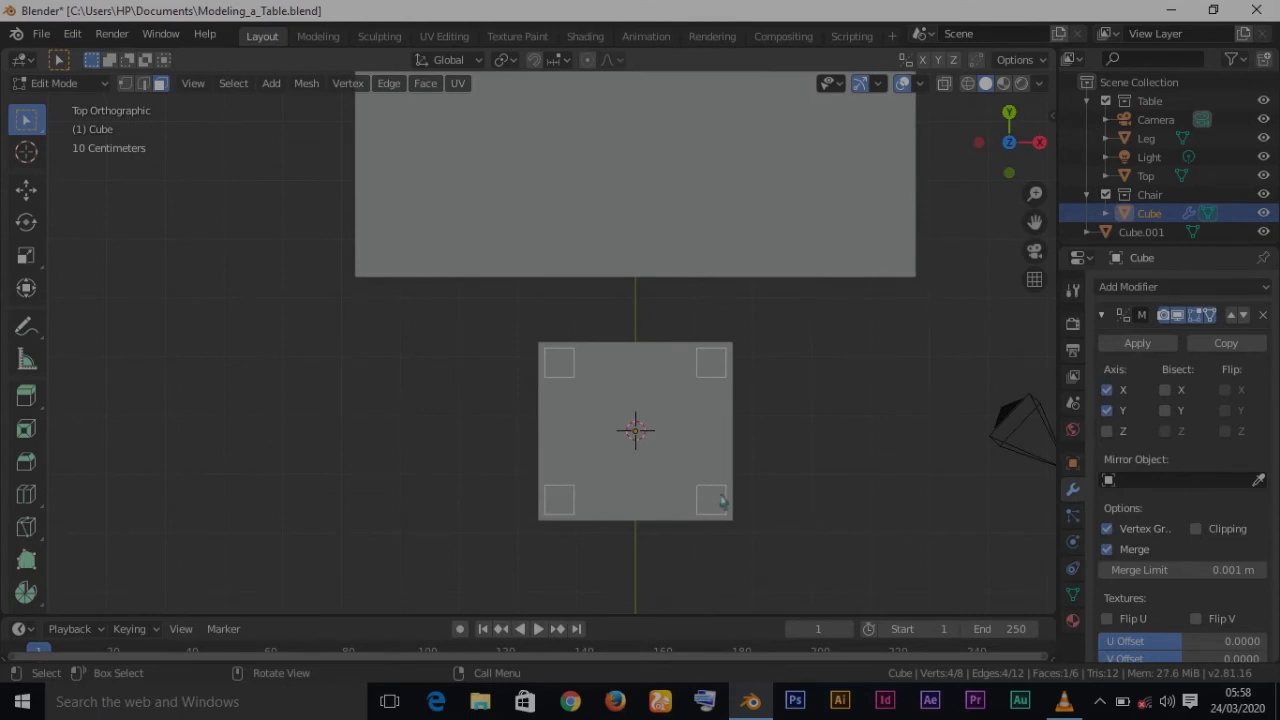
{"action": "key", "text": "KP_3"}
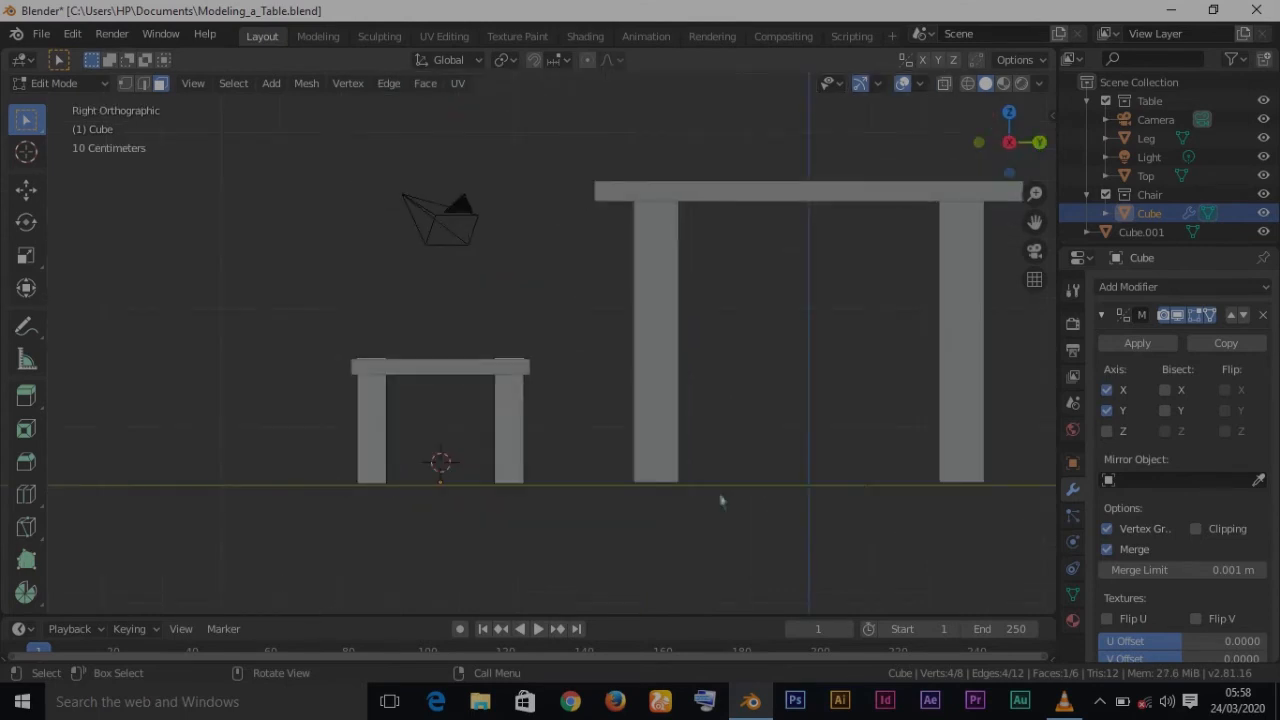
{"action": "key", "text": "g"}
{"action": "key", "text": "z"}
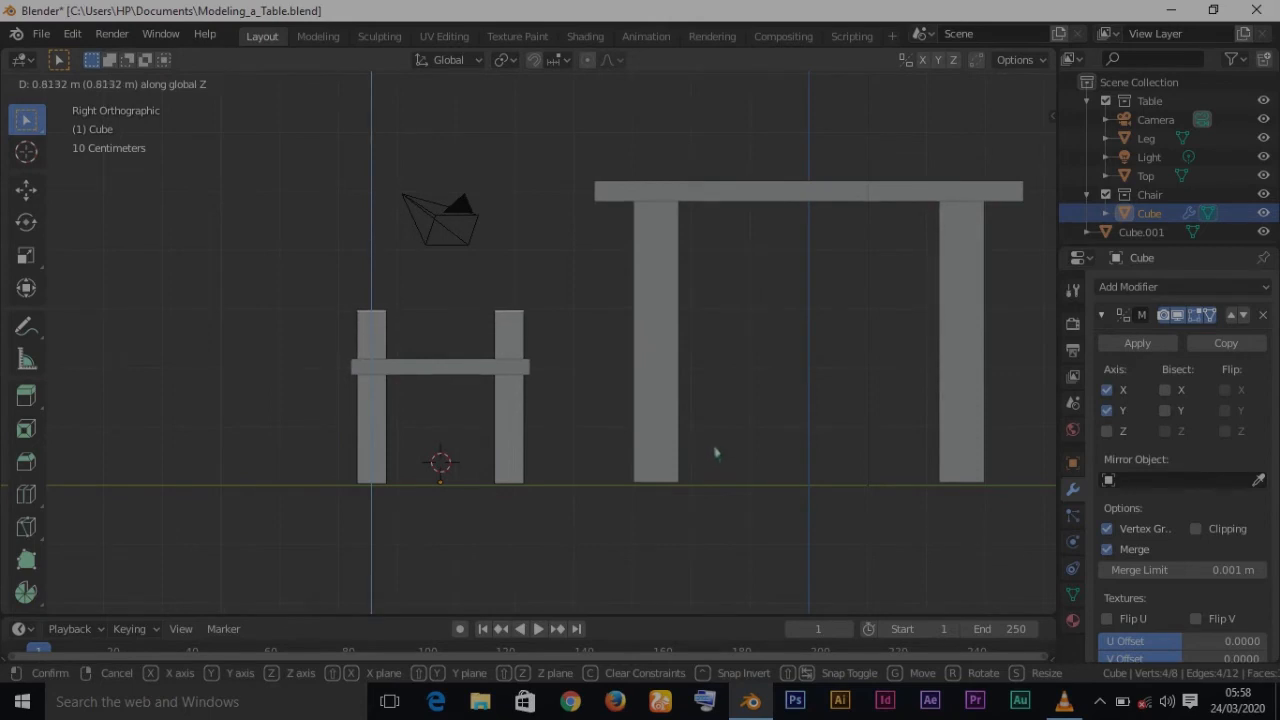
{"action": "left_click", "coordinate": [714, 453]}
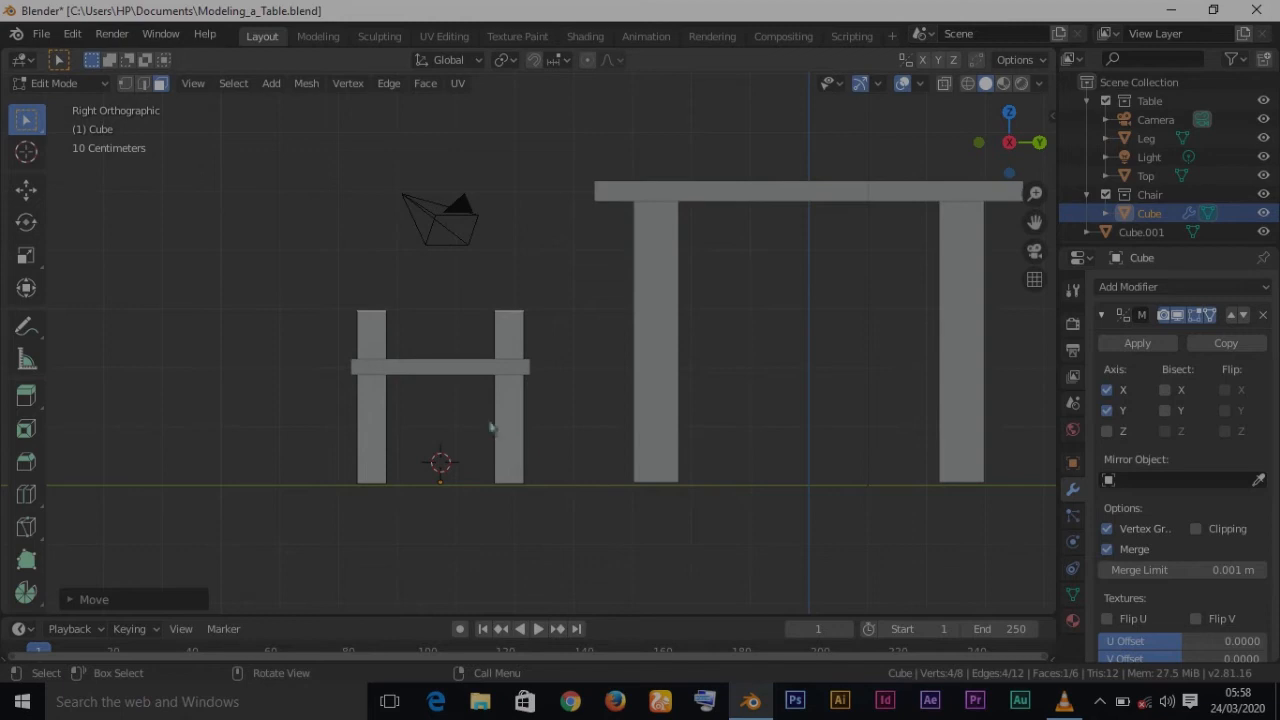
Step: Return to Object Mode and raise the seat slab about 0.83 m along Z to sit at the top of the chair legs
{"action": "key", "text": "Tab"}
{"action": "left_click", "coordinate": [450, 374]}
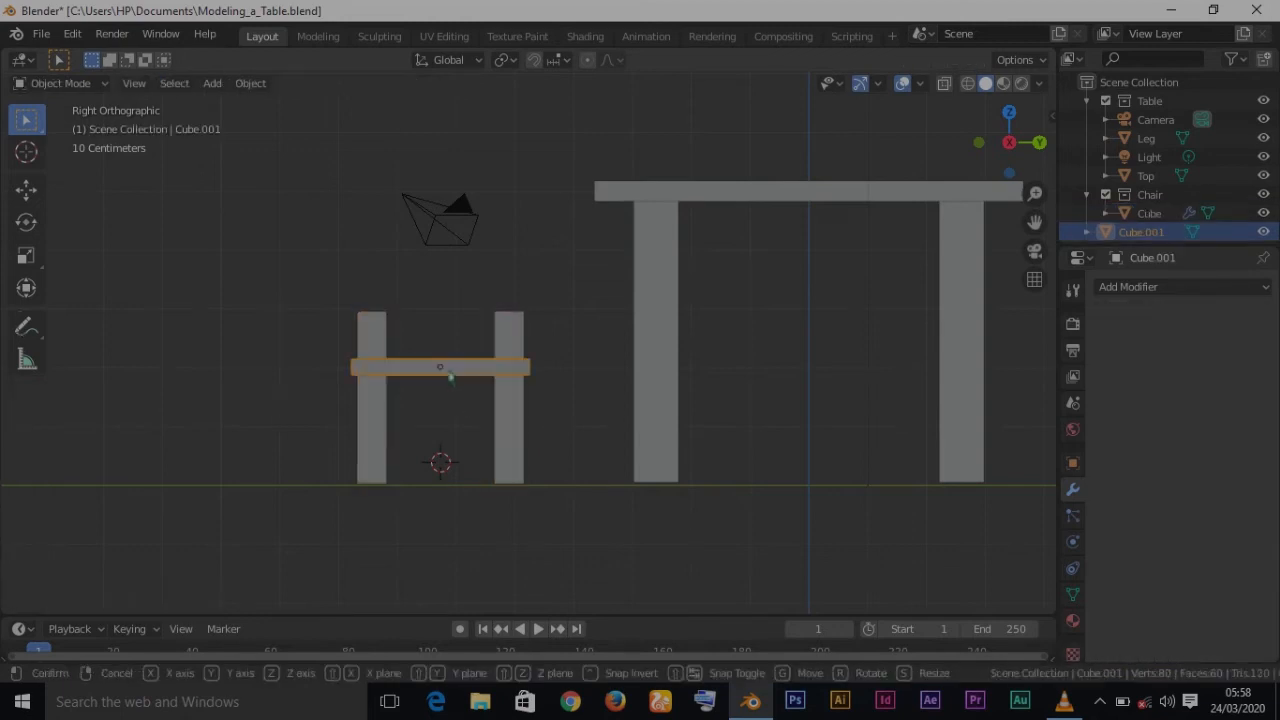
{"action": "key", "text": "g"}
{"action": "key", "text": "z"}
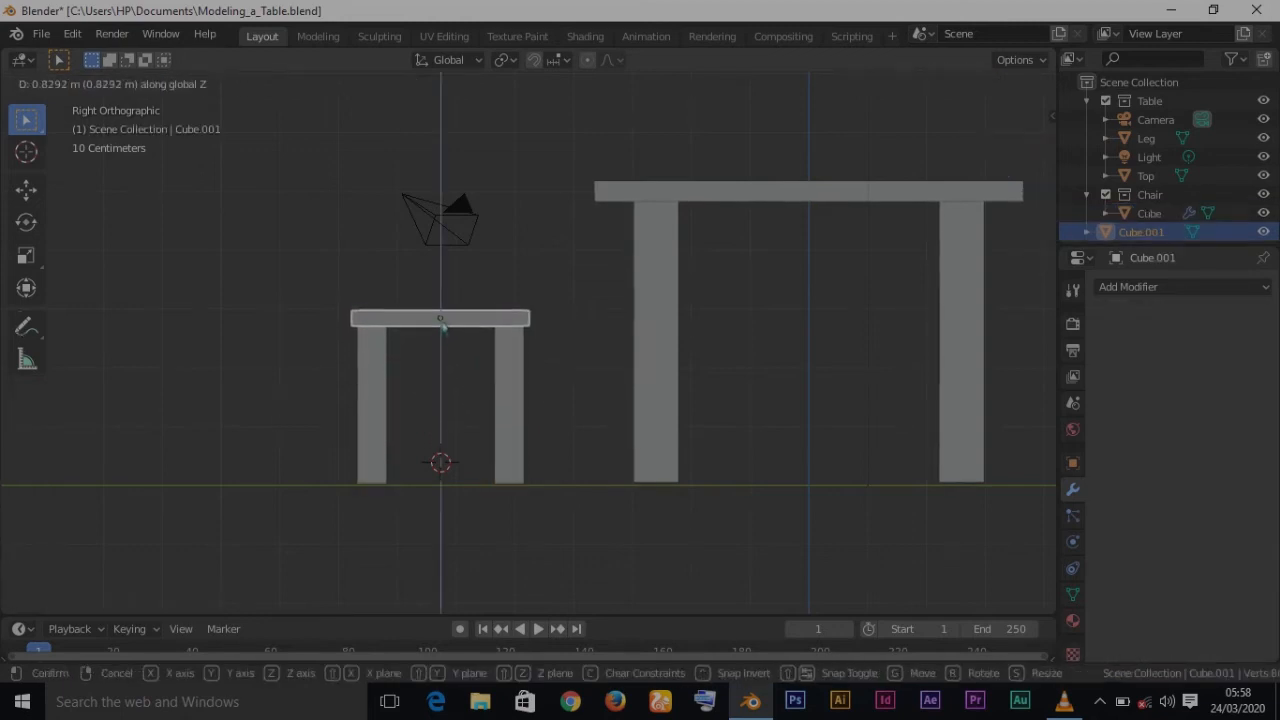
{"action": "left_click", "coordinate": [443, 326]}
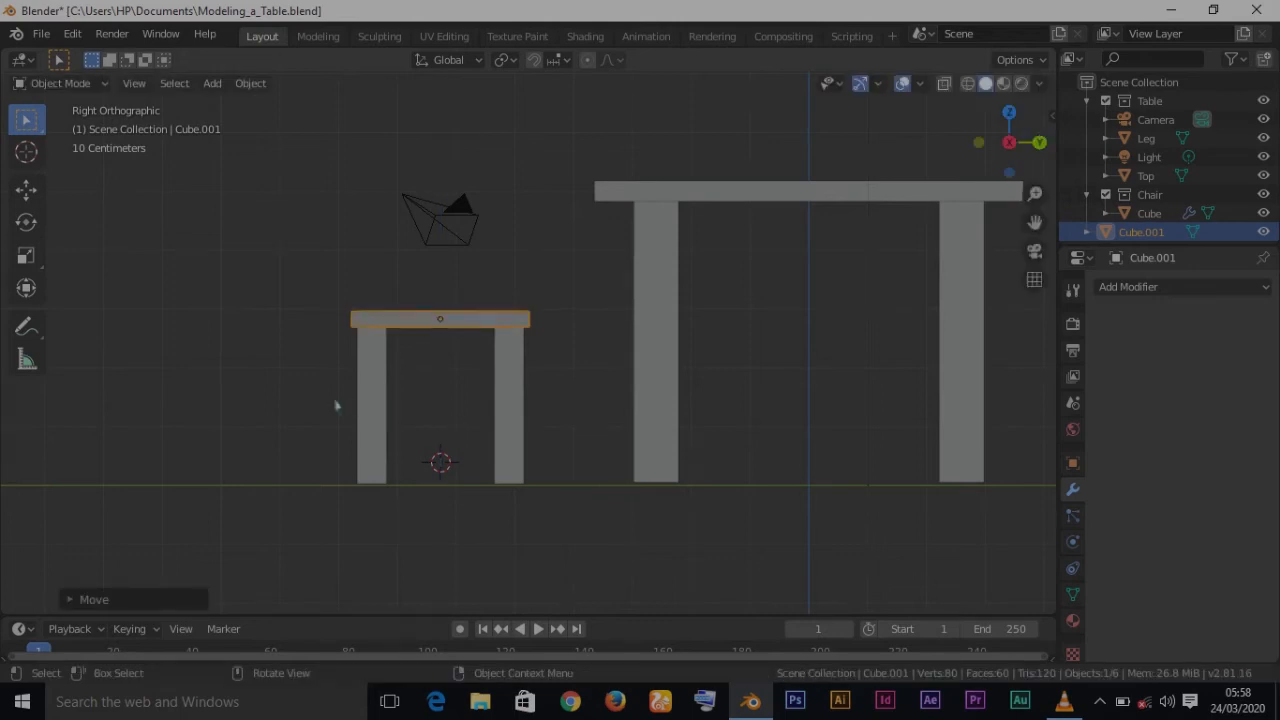
Step: Select the chair legs and save the file
{"action": "left_click", "coordinate": [378, 371]}
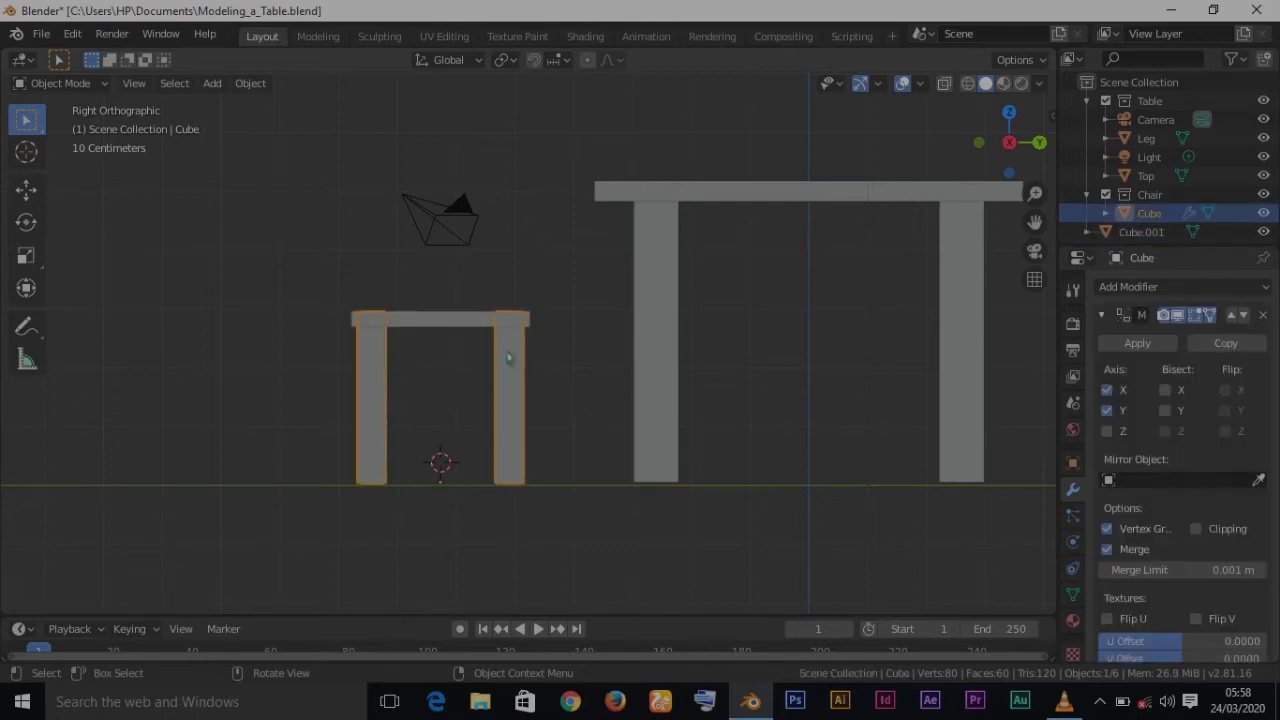
{"action": "left_click", "coordinate": [443, 327]}
{"action": "left_click", "coordinate": [378, 365]}
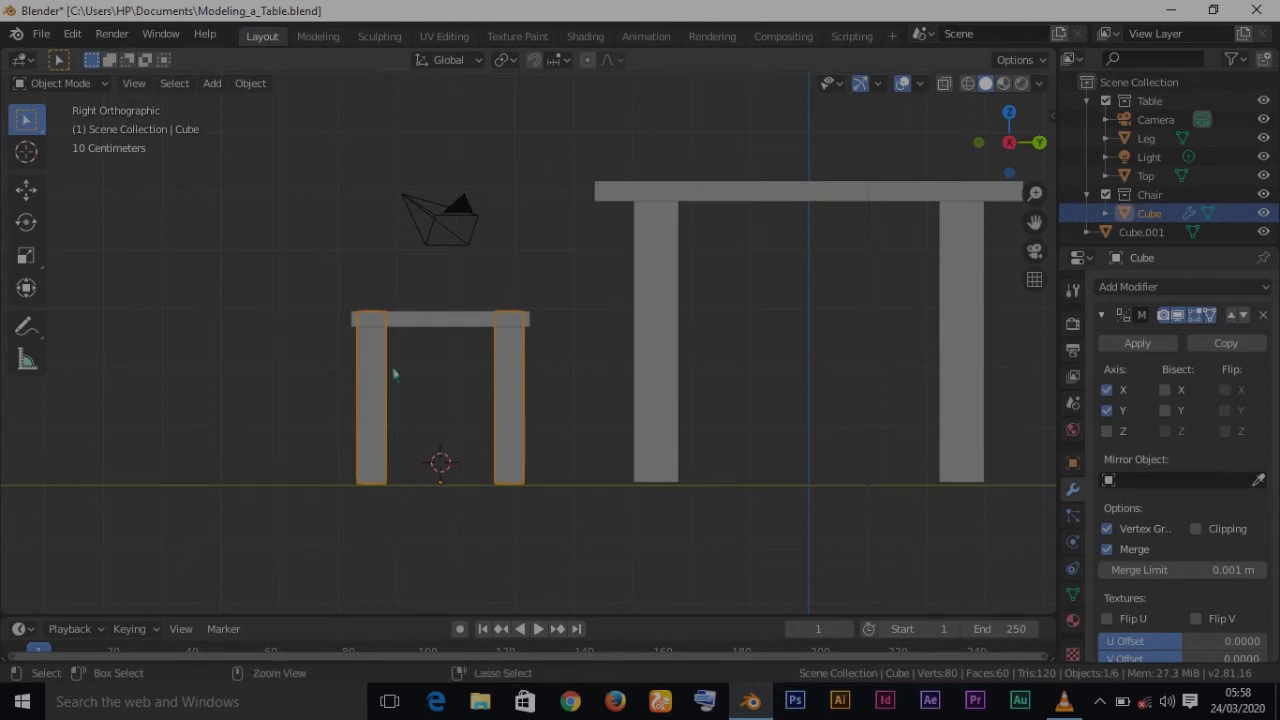
{"action": "key", "text": "ctrl+s"}
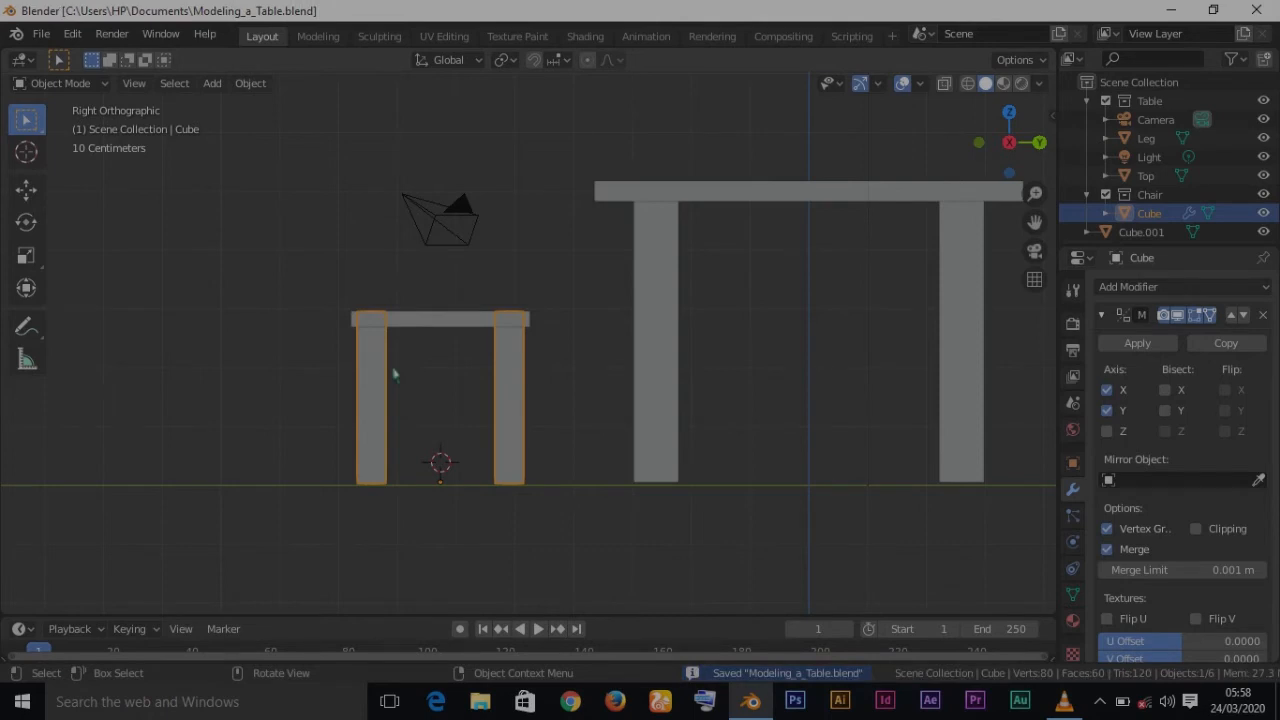
Step: Select the seat slab, enter Edit Mode and add eight evenly spaced parallel loop cuts across it
{"action": "middle_click_drag", "start_coordinate": [403, 400], "coordinate": [482, 488], "text": "shift"}
{"action": "left_click", "coordinate": [594, 432]}
{"action": "middle_click_drag", "start_coordinate": [594, 457], "coordinate": [558, 485]}
{"action": "key", "text": "Tab"}
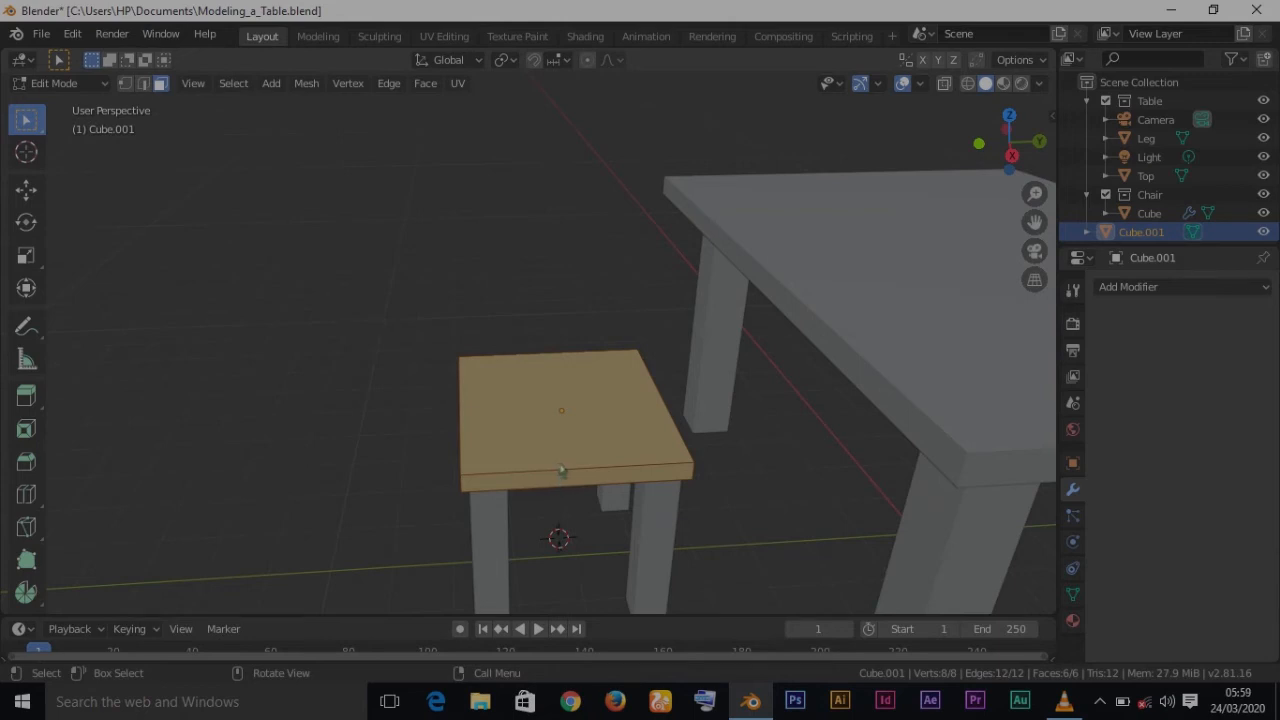
{"action": "key", "text": "ctrl+r"}
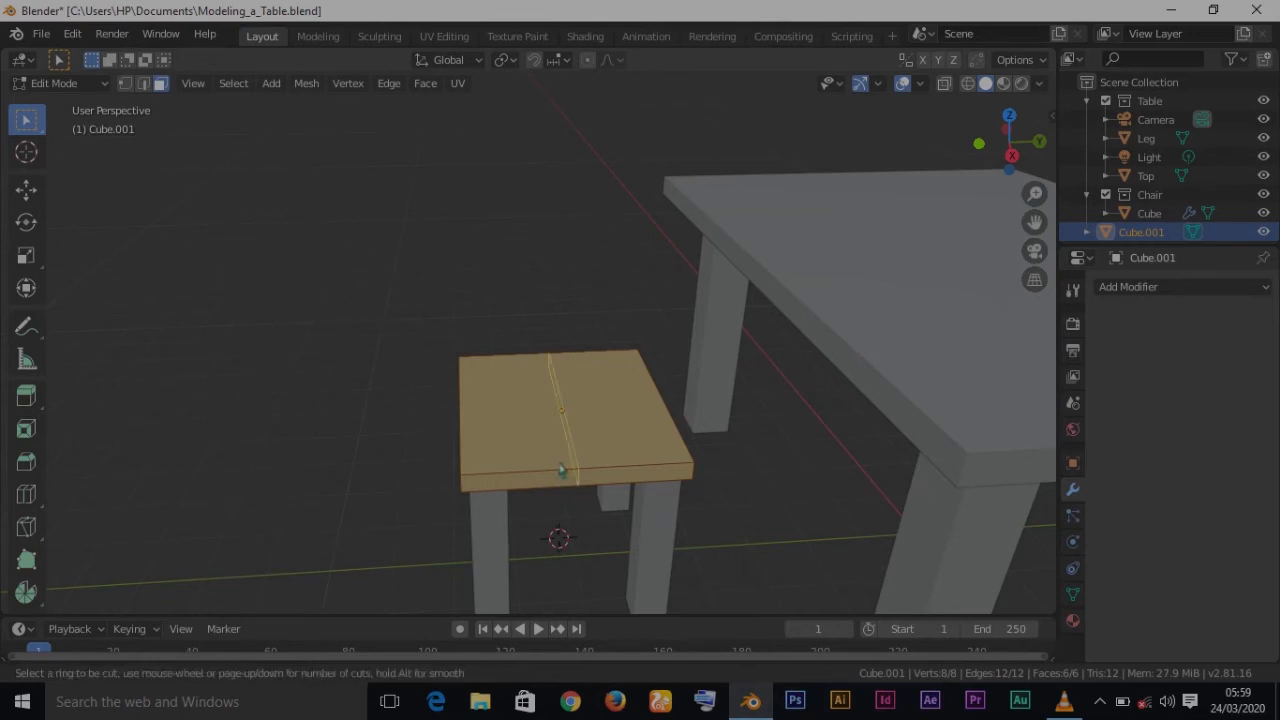
{"action": "scroll", "coordinate": [561, 470], "scroll_direction": "up", "scroll_amount": 1}
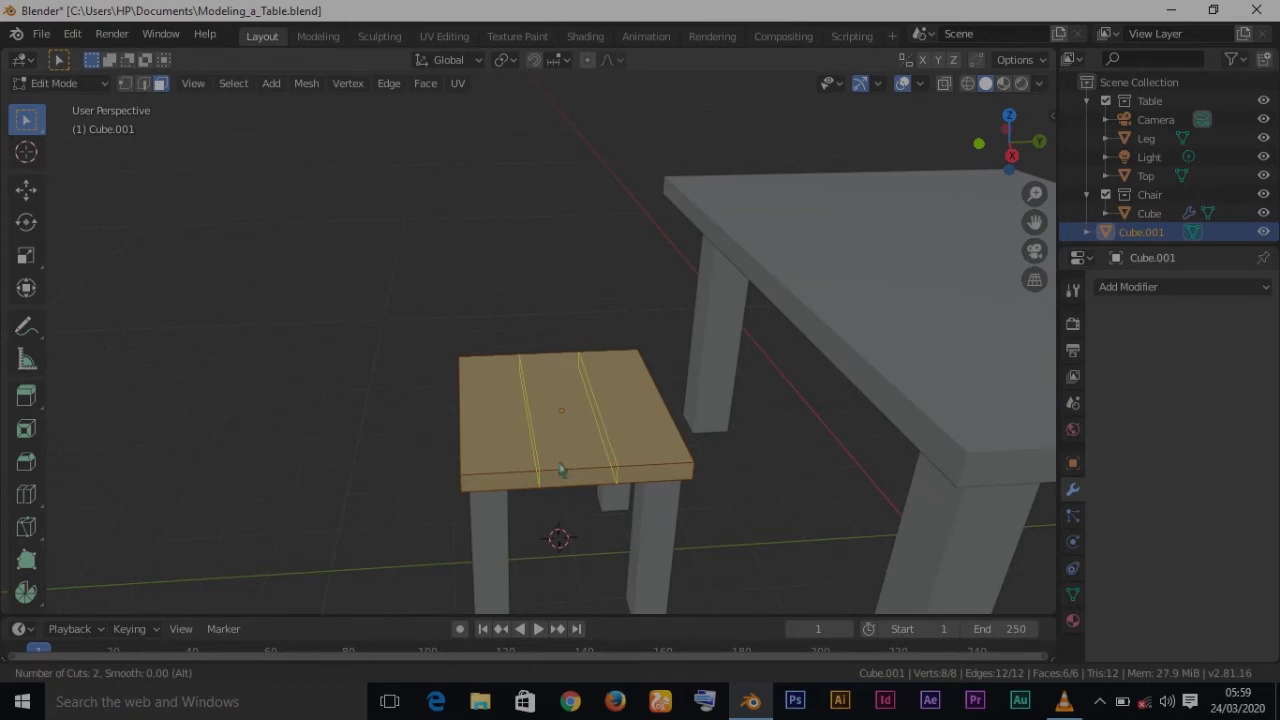
{"action": "scroll", "coordinate": [561, 470], "scroll_direction": "up", "scroll_amount": 1}
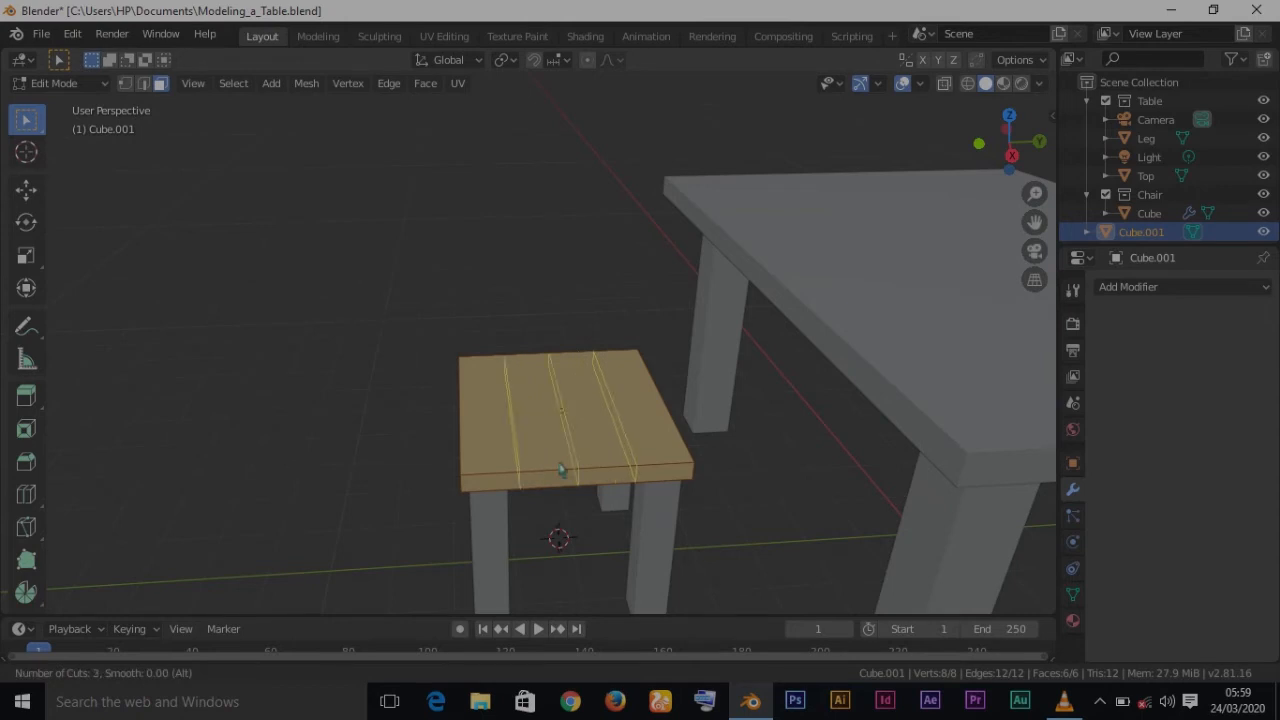
{"action": "scroll", "coordinate": [561, 470], "scroll_direction": "up", "scroll_amount": 1}
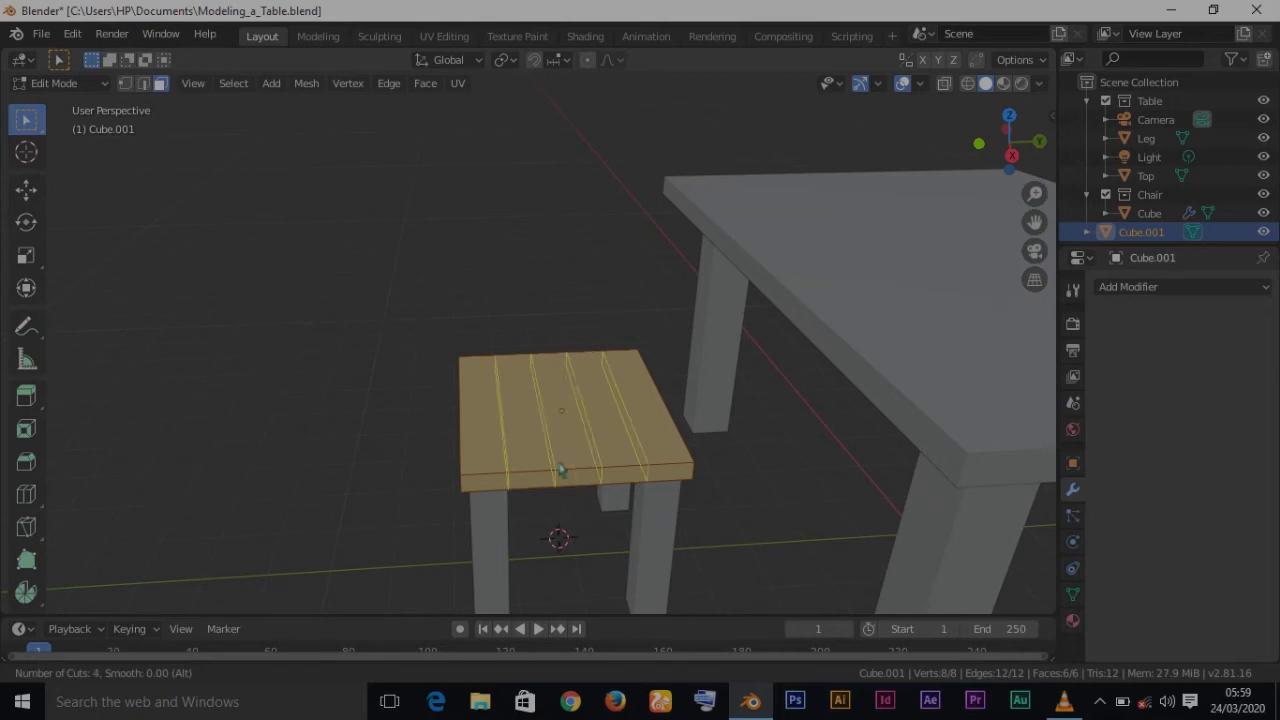
{"action": "scroll", "coordinate": [561, 470], "scroll_direction": "up", "scroll_amount": 1}
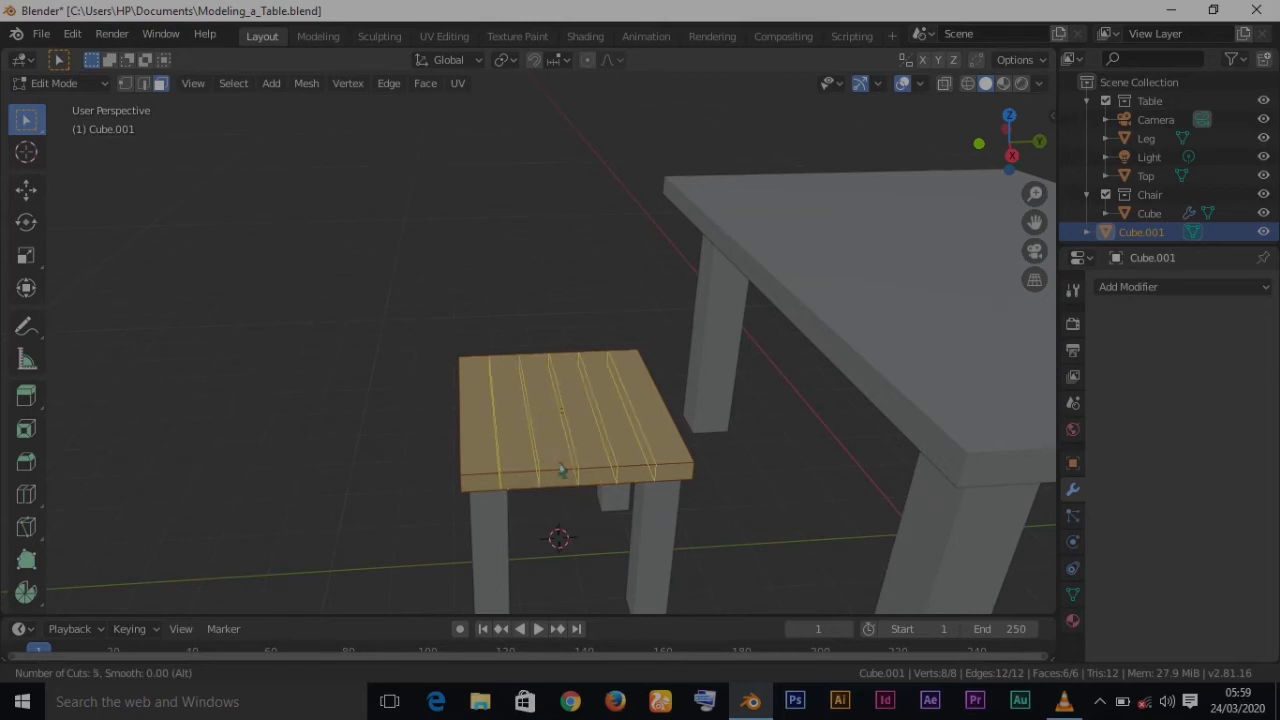
{"action": "scroll", "coordinate": [561, 470], "scroll_direction": "up", "scroll_amount": 3}
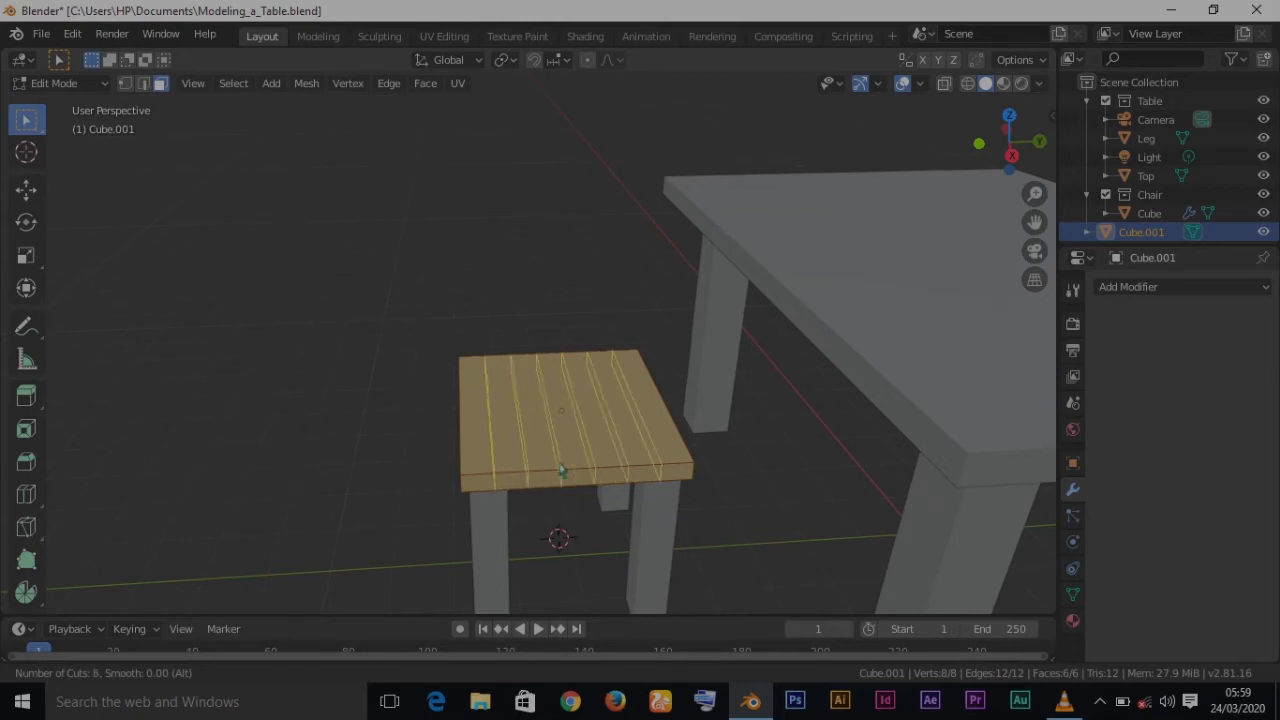
{"action": "scroll", "coordinate": [561, 470], "scroll_direction": "up", "scroll_amount": 1}
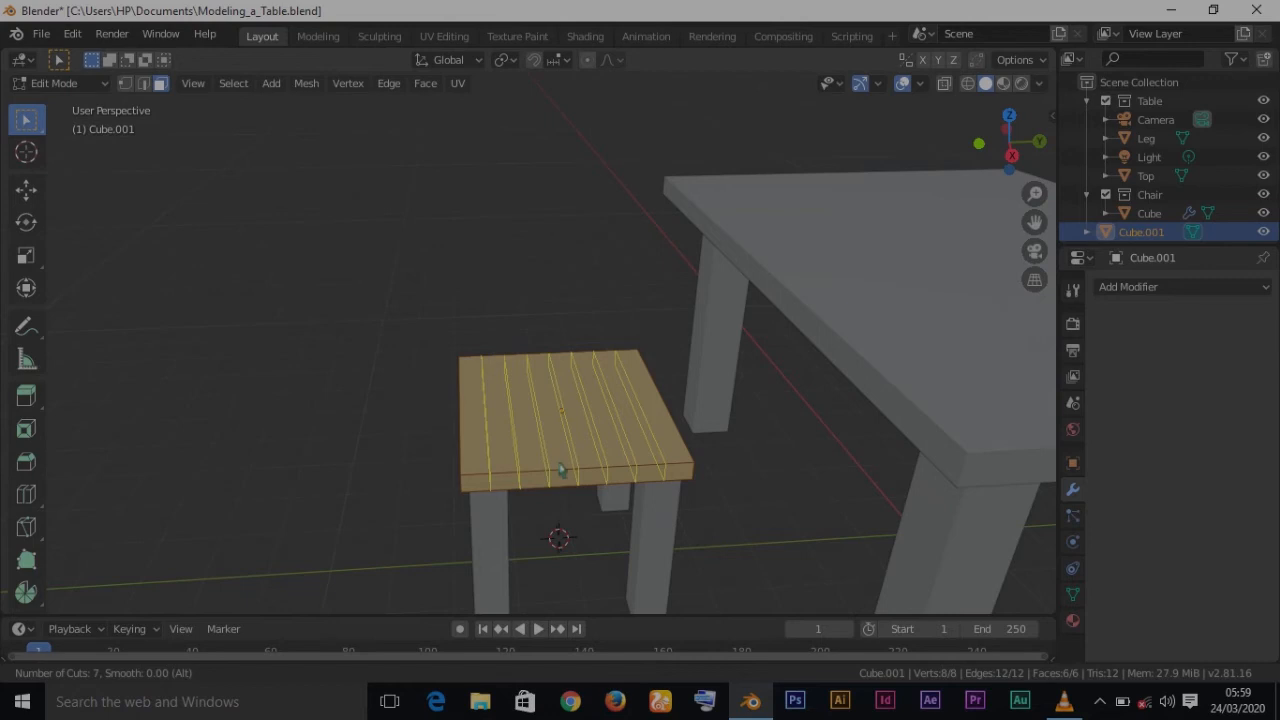
{"action": "scroll", "coordinate": [561, 470], "scroll_direction": "up", "scroll_amount": 1}
{"action": "left_click", "coordinate": [561, 470]}
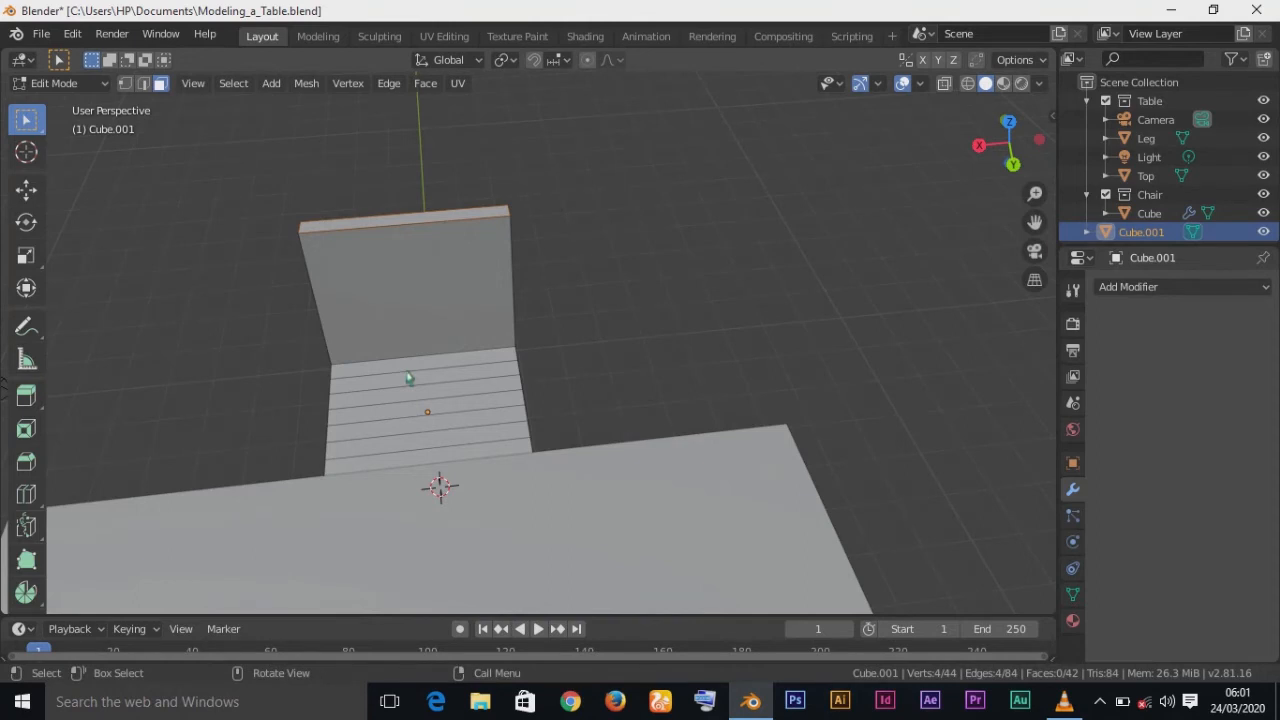
Step: Add seven evenly spaced loop cuts running lengthwise through the seat and backrest, perpendicular to the existing cuts
{"action": "key", "text": "ctrl+r"}
{"action": "scroll", "coordinate": [427, 412], "scroll_direction": "up", "scroll_amount": 2}
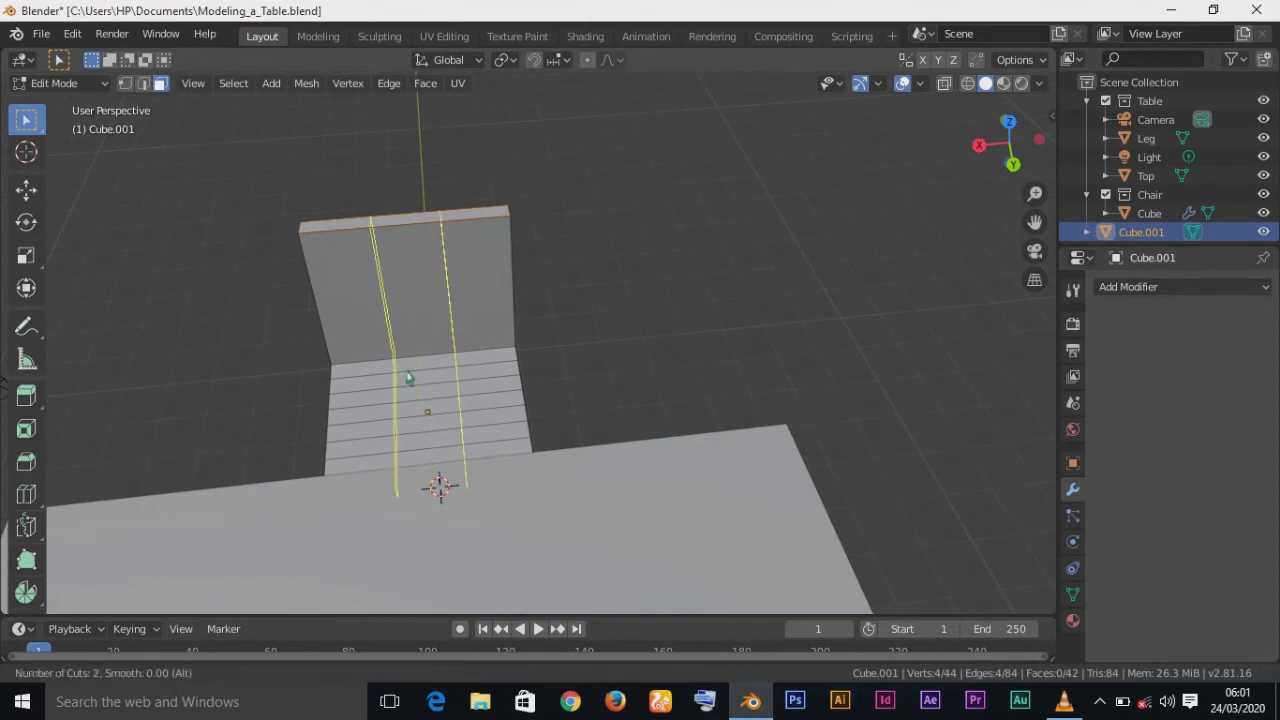
{"action": "scroll", "coordinate": [427, 412], "scroll_direction": "up", "scroll_amount": 1}
{"action": "scroll", "coordinate": [409, 378], "scroll_direction": "up", "scroll_amount": 3}
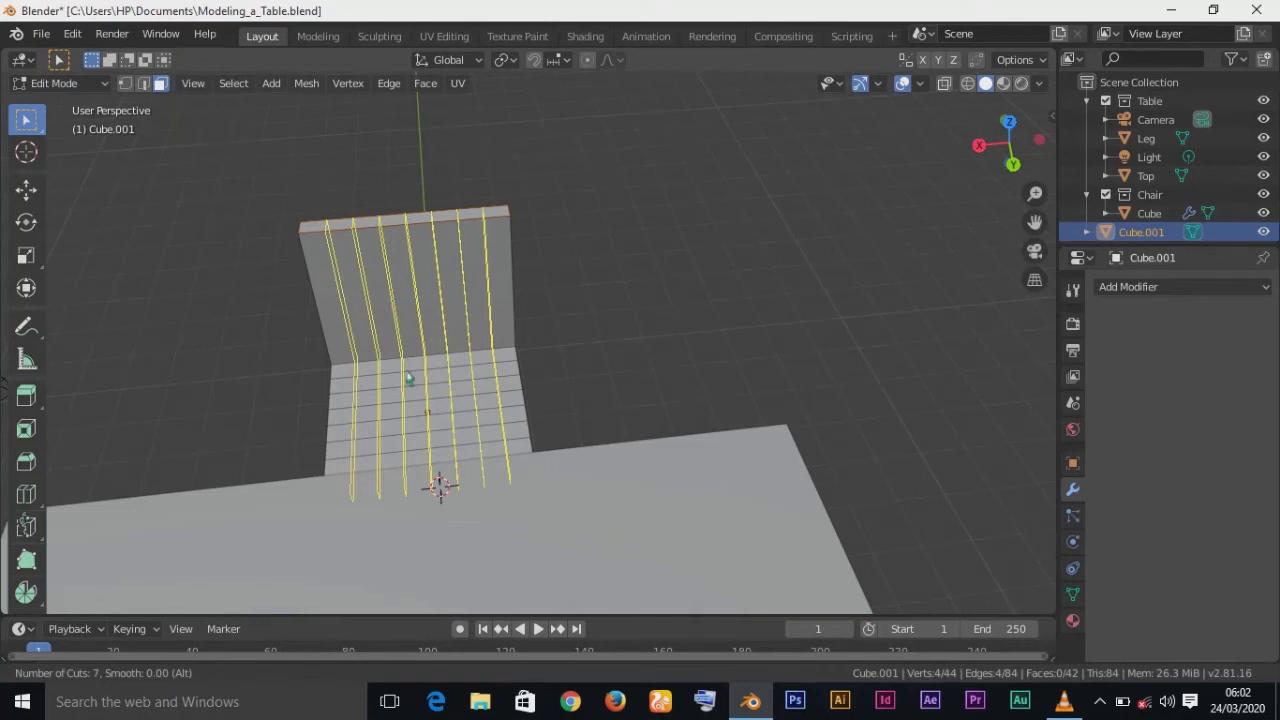
{"action": "left_click", "coordinate": [409, 378]}
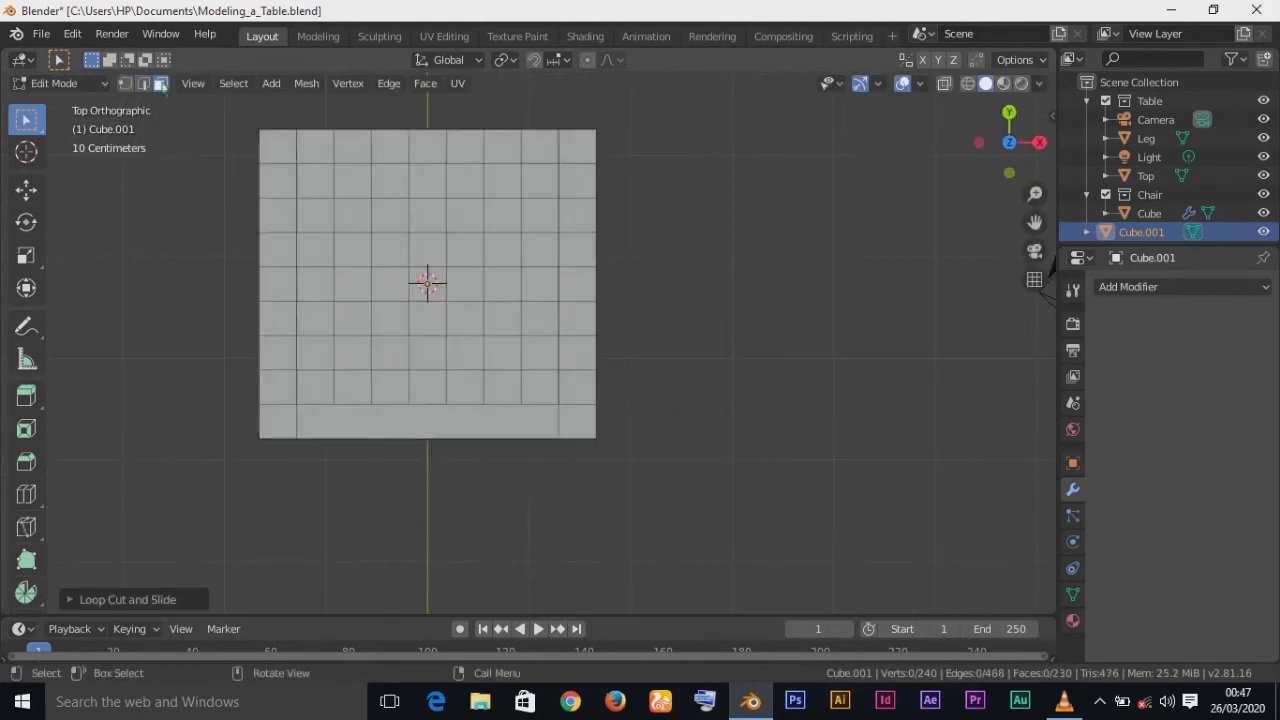
Step: Select the seat's two rear corner top faces in face mode and extrude them straight up along Z into short backrest posts
{"action": "left_click", "coordinate": [294, 419]}
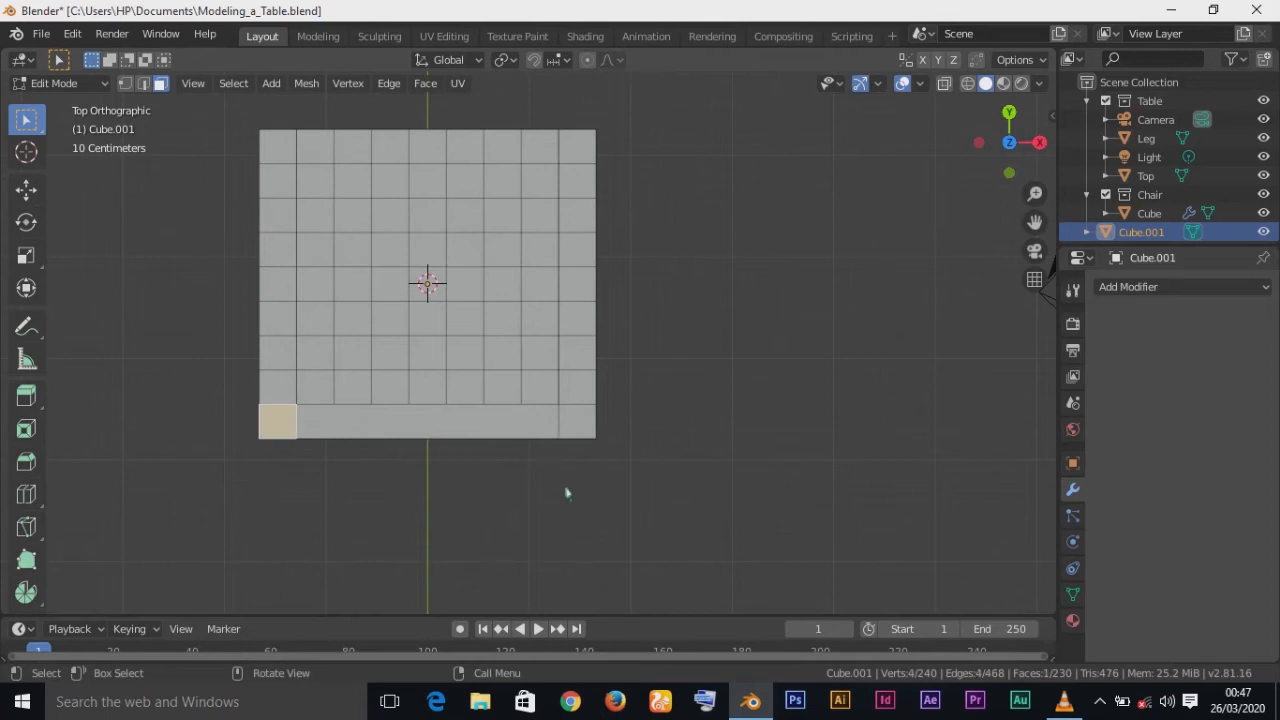
{"action": "left_click", "coordinate": [579, 430], "text": "shift"}
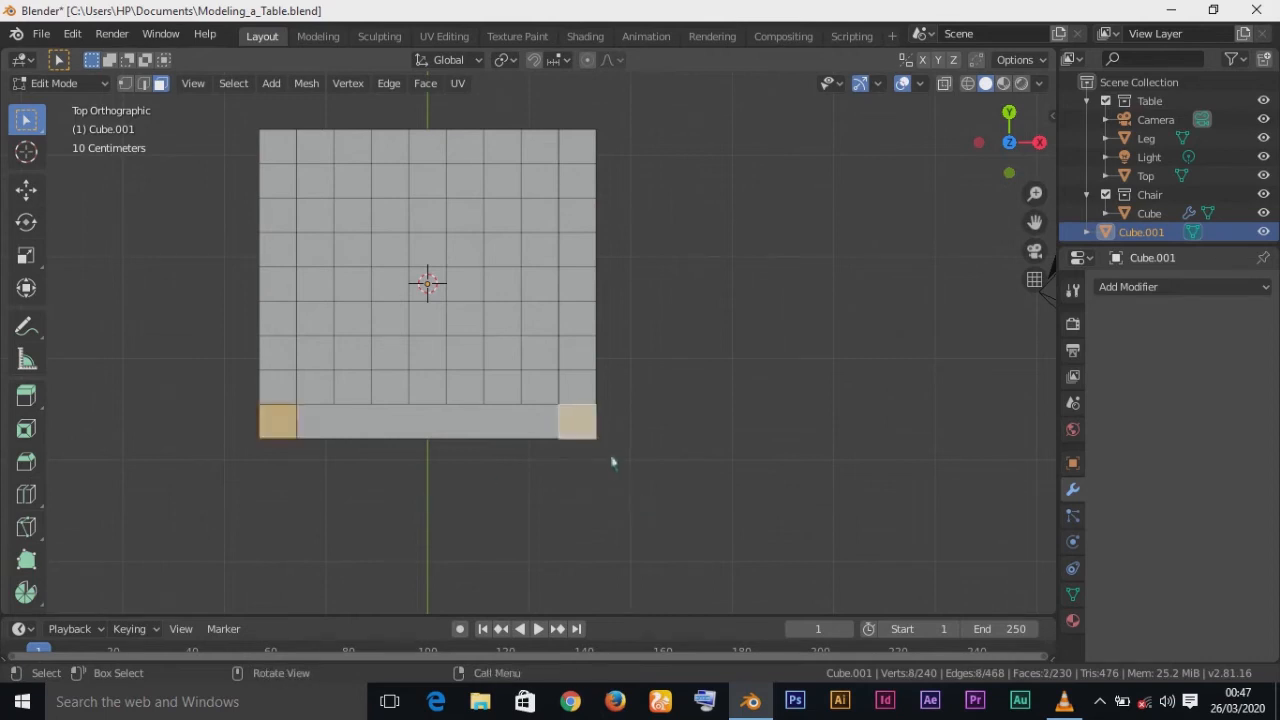
{"action": "key", "text": "KP_3"}
{"action": "key", "text": "e"}
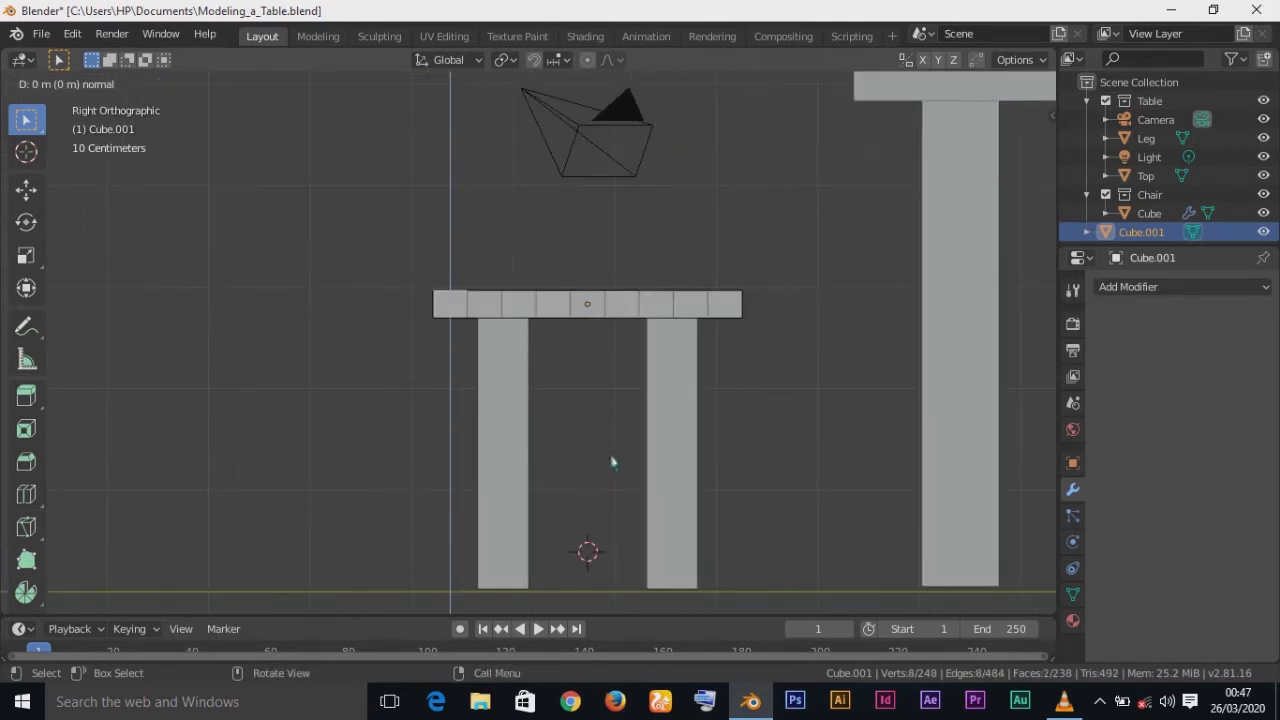
{"action": "key", "text": "g"}
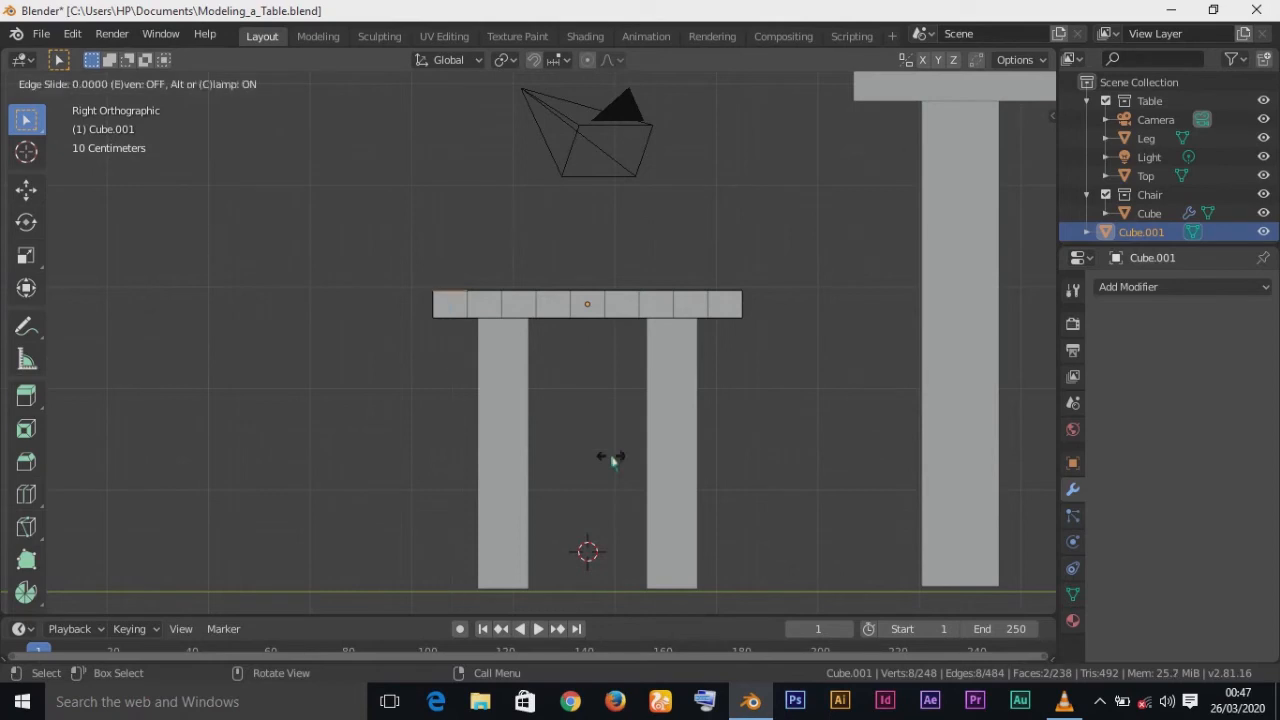
{"action": "right_click", "coordinate": [612, 457]}
{"action": "key", "text": "g"}
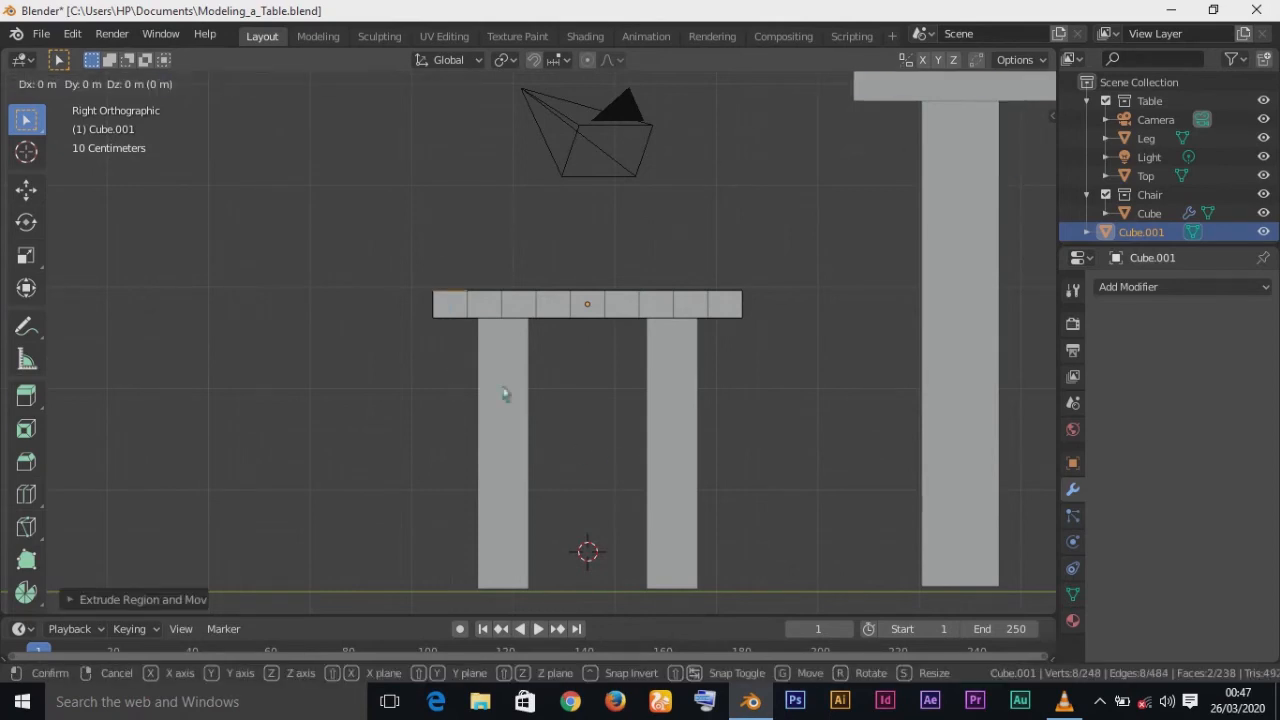
{"action": "key", "text": "z"}
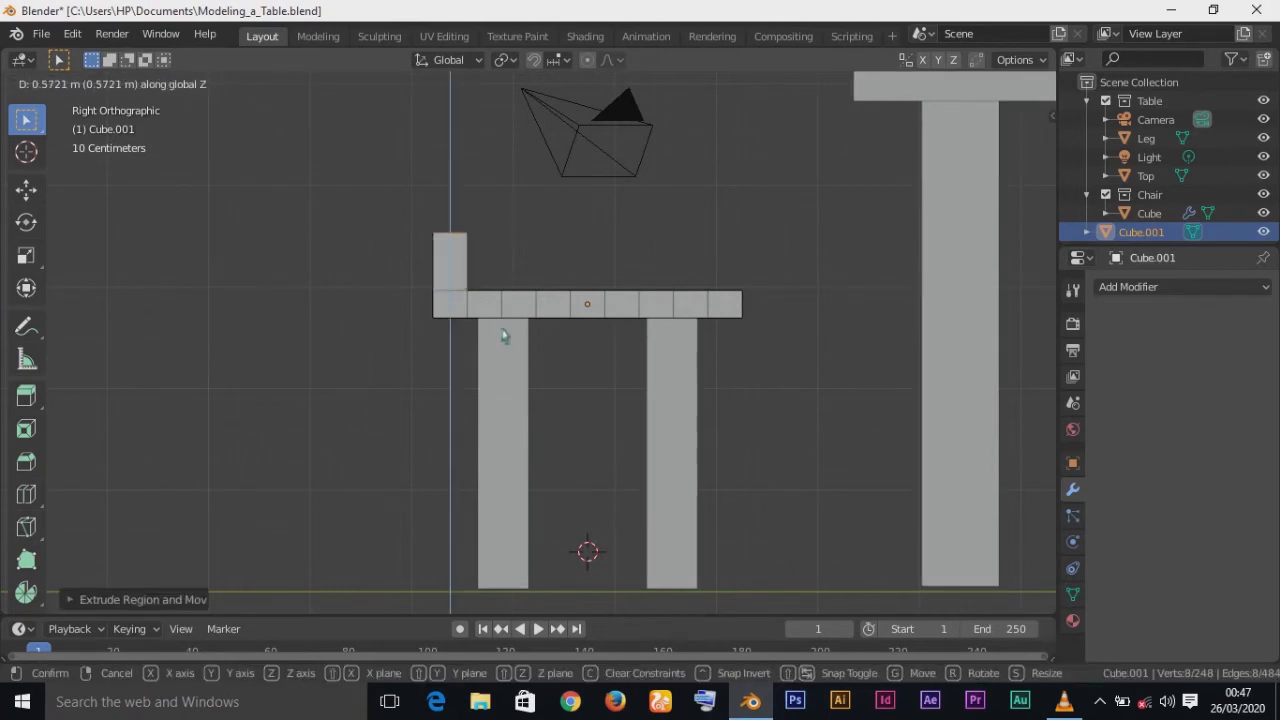
{"action": "left_click", "coordinate": [500, 284]}
Step: Raise the top faces of both backrest posts about another 1.9 m along Z
{"action": "middle_click_drag", "start_coordinate": [611, 371], "coordinate": [347, 474]}
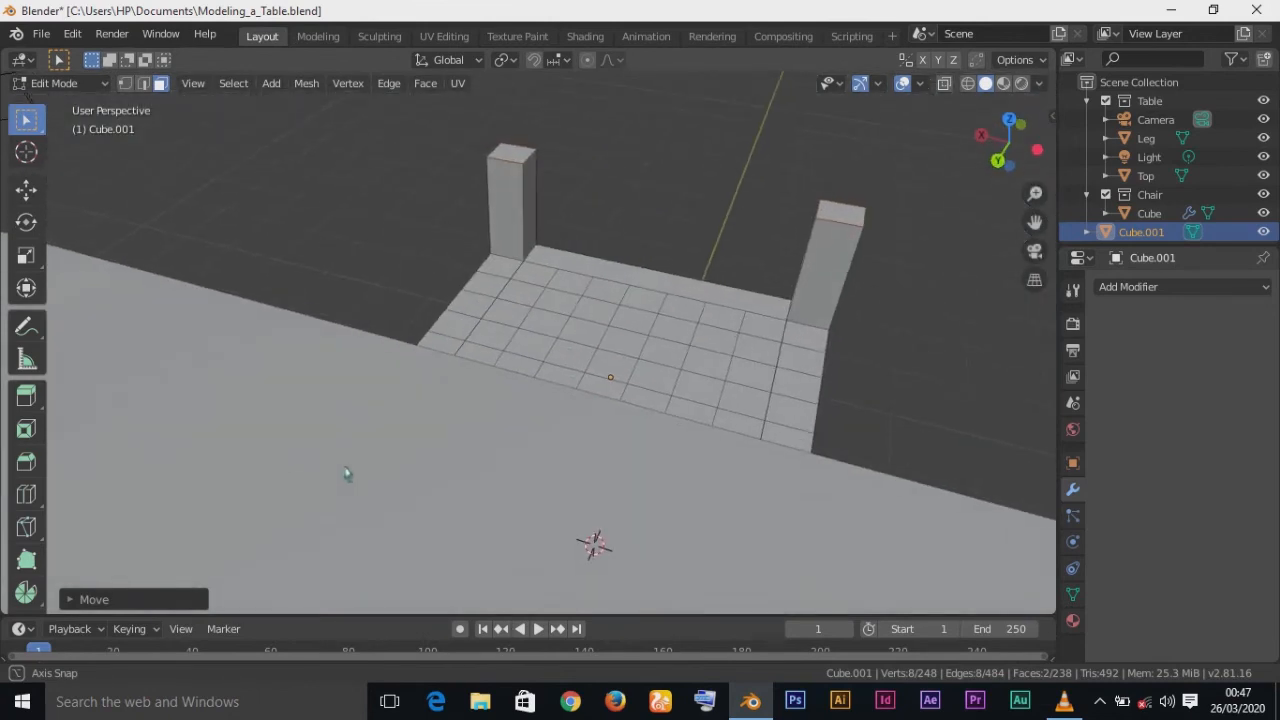
{"action": "key", "text": "KP_1"}
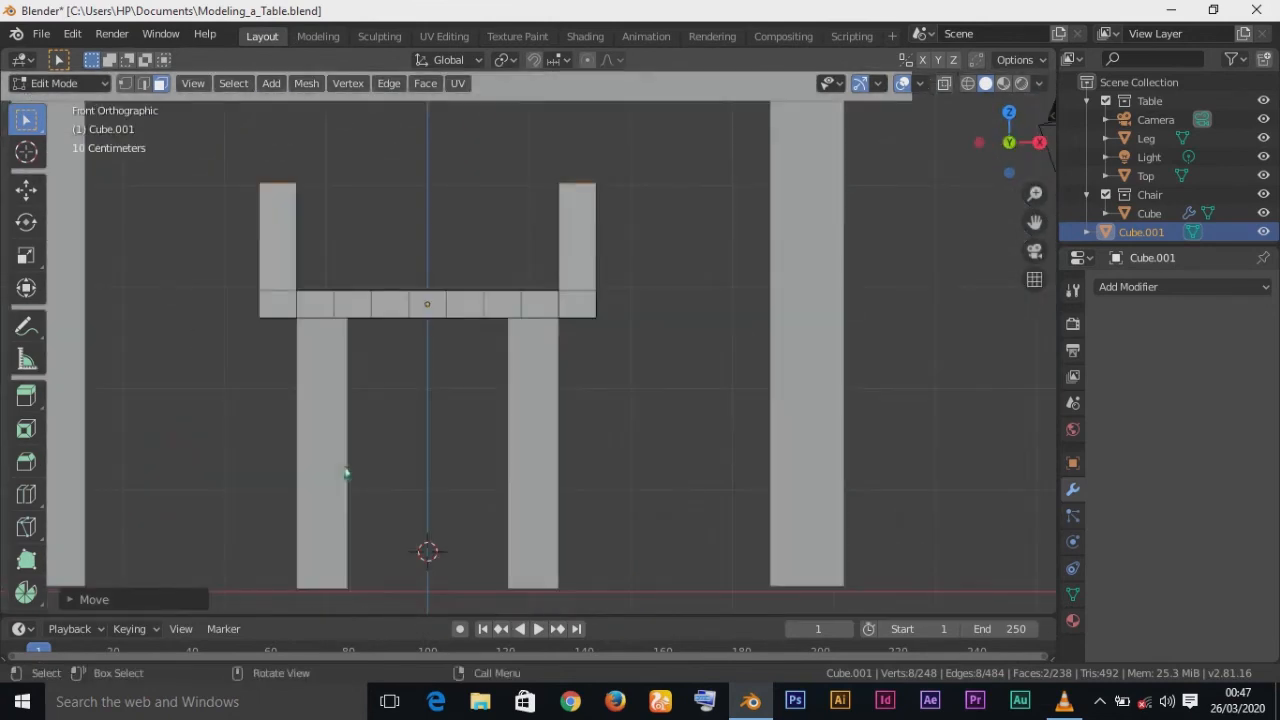
{"action": "middle_click_drag", "start_coordinate": [667, 342], "coordinate": [694, 469], "text": "shift"}
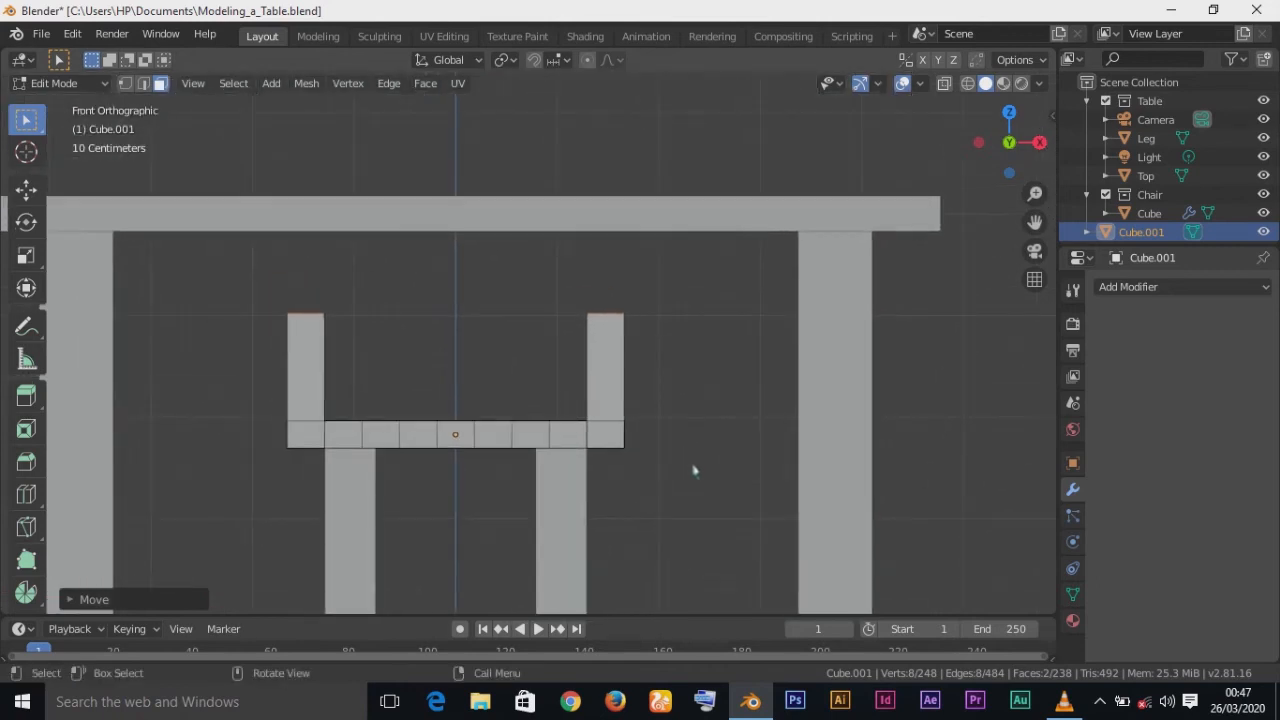
{"action": "scroll", "coordinate": [695, 470], "scroll_direction": "down", "scroll_amount": 3}
{"action": "key", "text": "KP_3"}
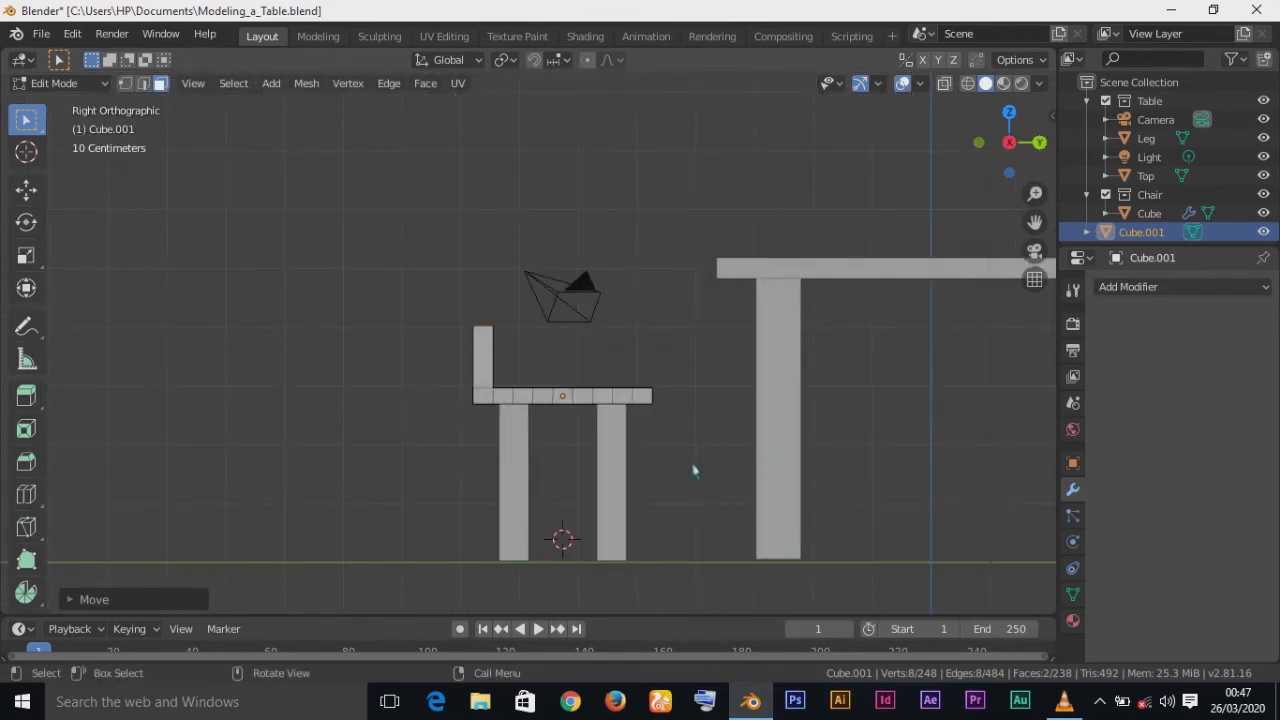
{"action": "key", "text": "g"}
{"action": "key", "text": "z"}
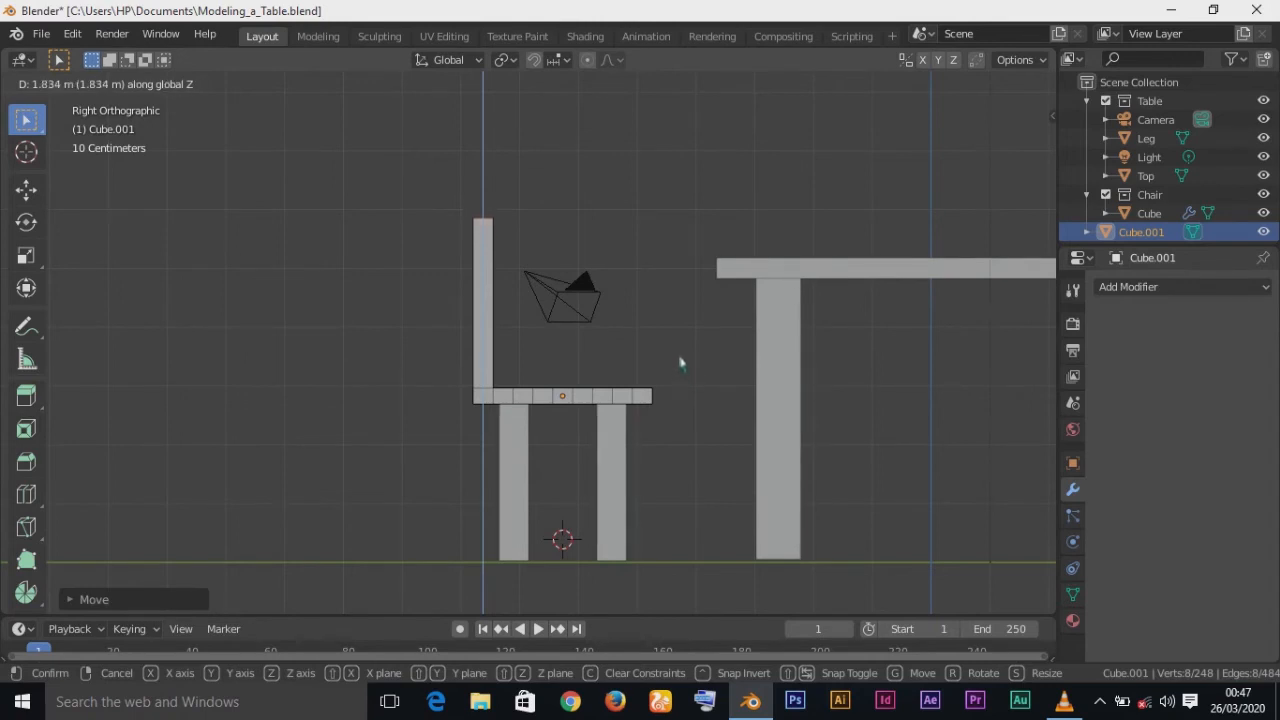
{"action": "left_click", "coordinate": [678, 359]}
{"action": "key", "text": "g"}
{"action": "key", "text": "x"}
{"action": "right_click", "coordinate": [655, 354]}
Step: Tilt the backrest posts backward by moving their top faces about -0.27 m along Y
{"action": "key", "text": "g"}
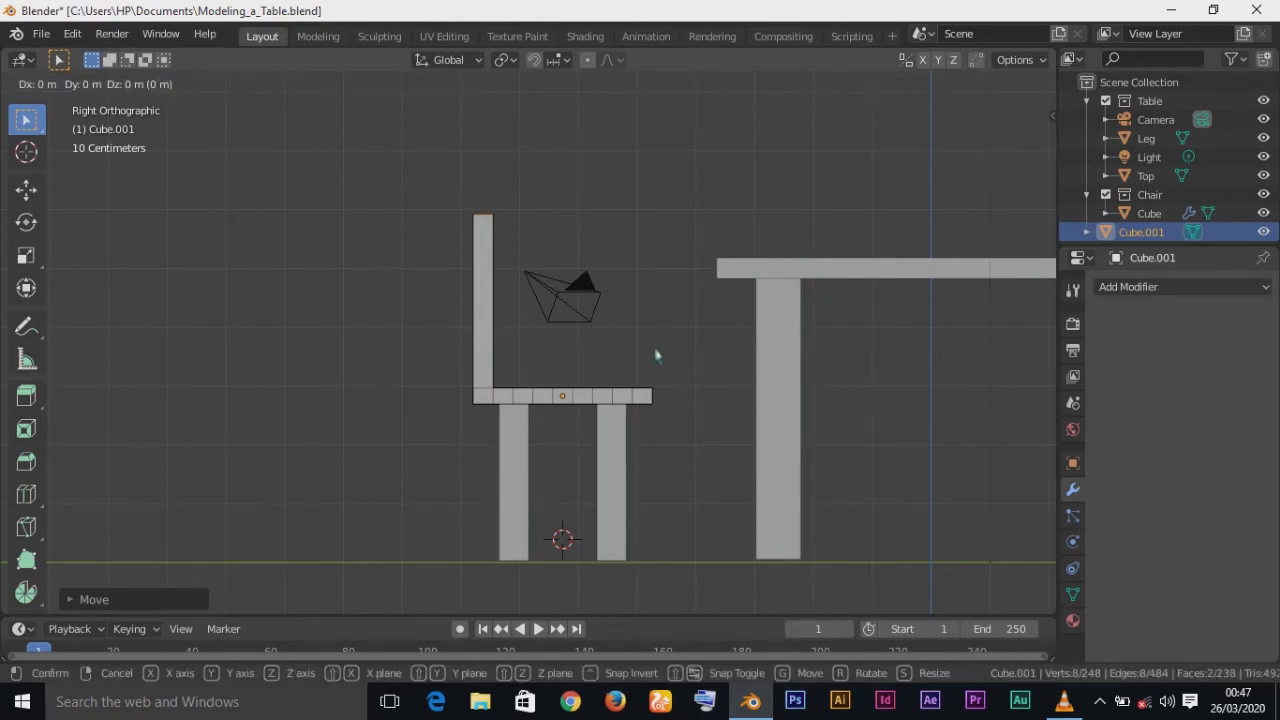
{"action": "key", "text": "y"}
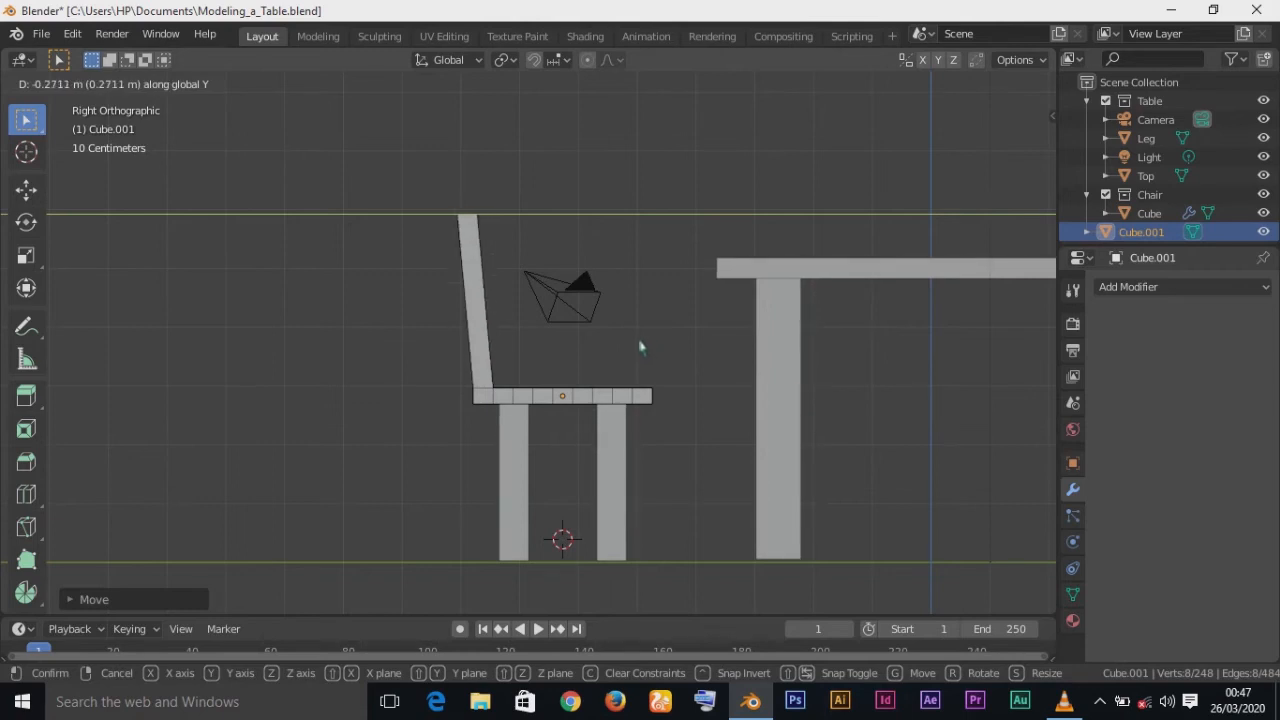
{"action": "left_click", "coordinate": [640, 347]}
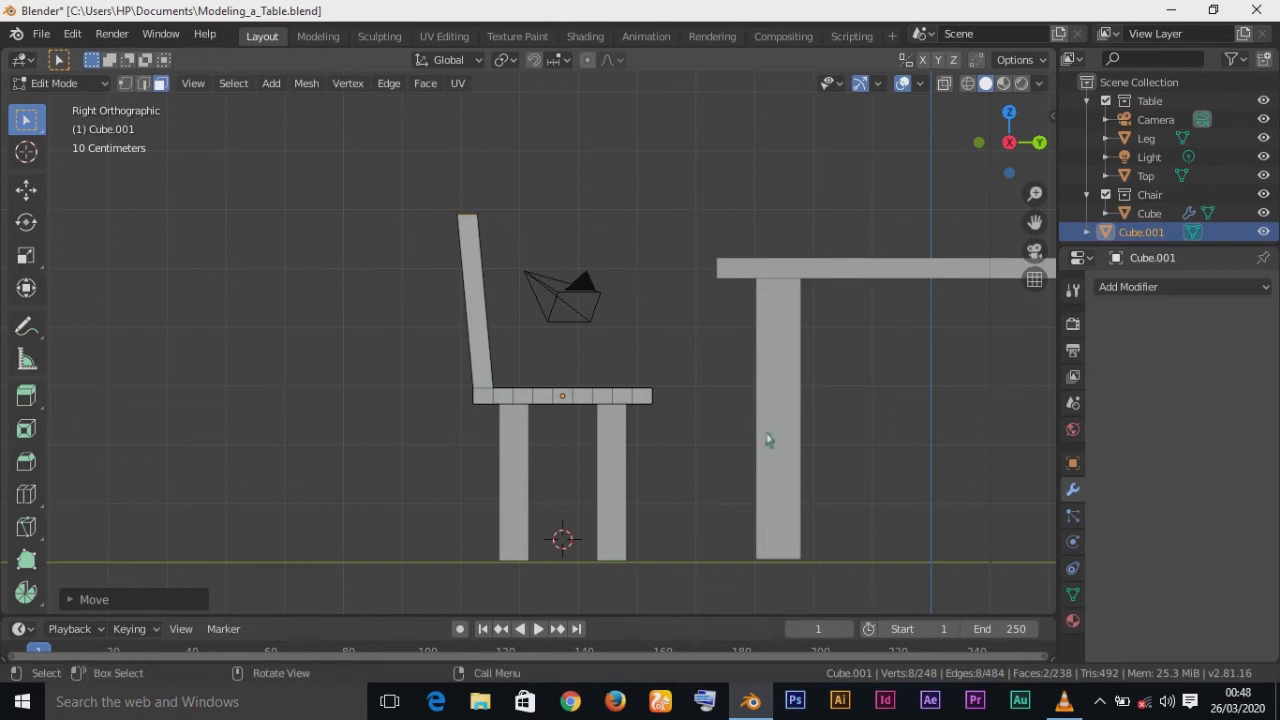
{"action": "middle_click_drag", "start_coordinate": [768, 440], "coordinate": [705, 512]}
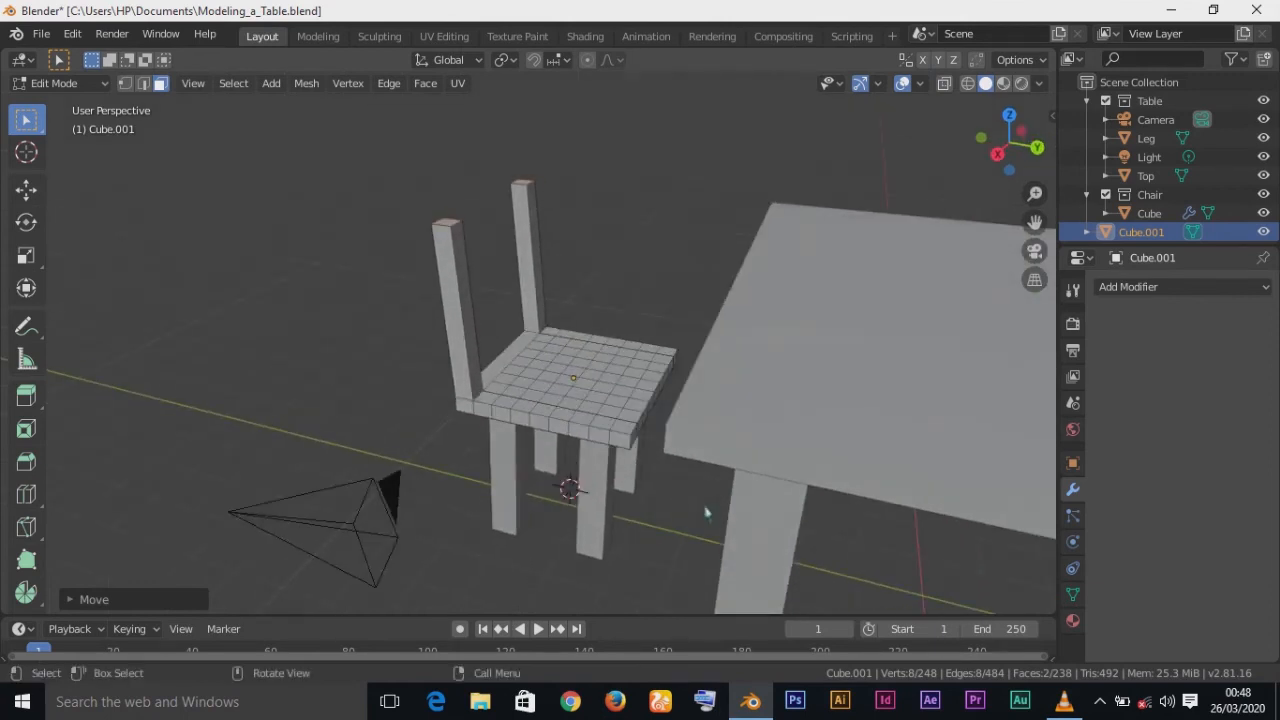
{"action": "middle_click_drag", "start_coordinate": [638, 375], "coordinate": [880, 345]}
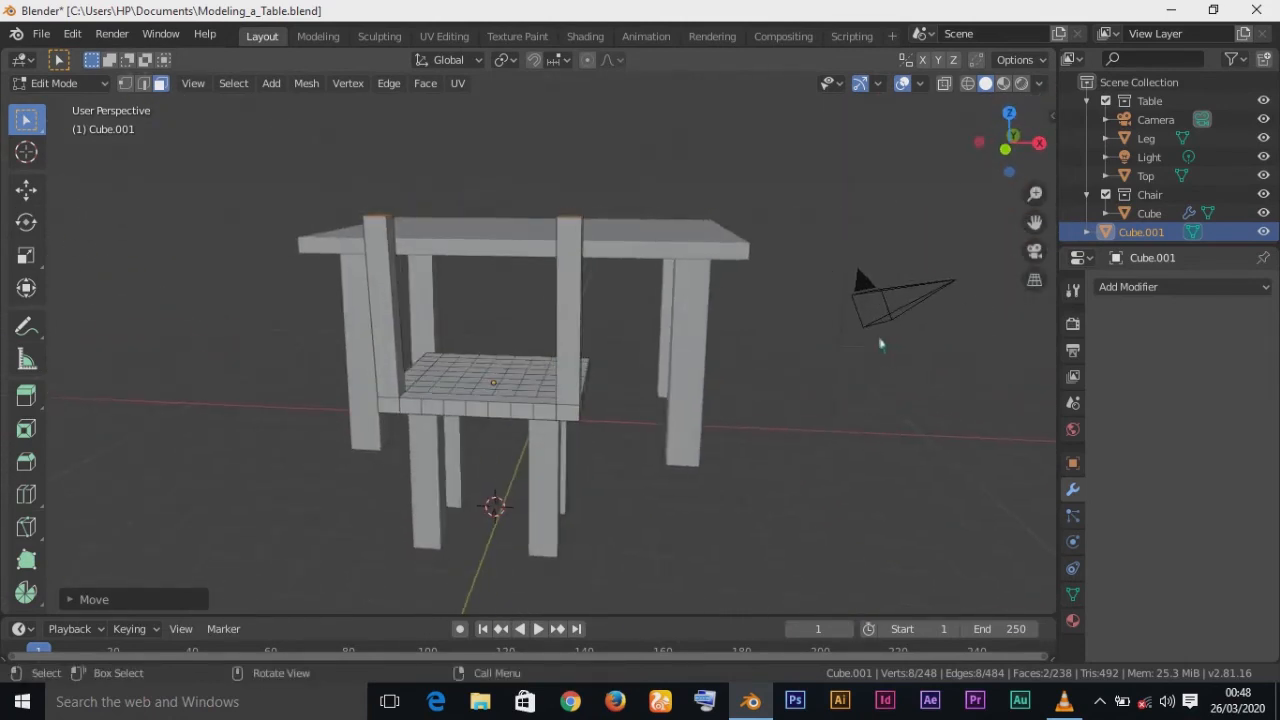
{"action": "key", "text": "KP_1"}
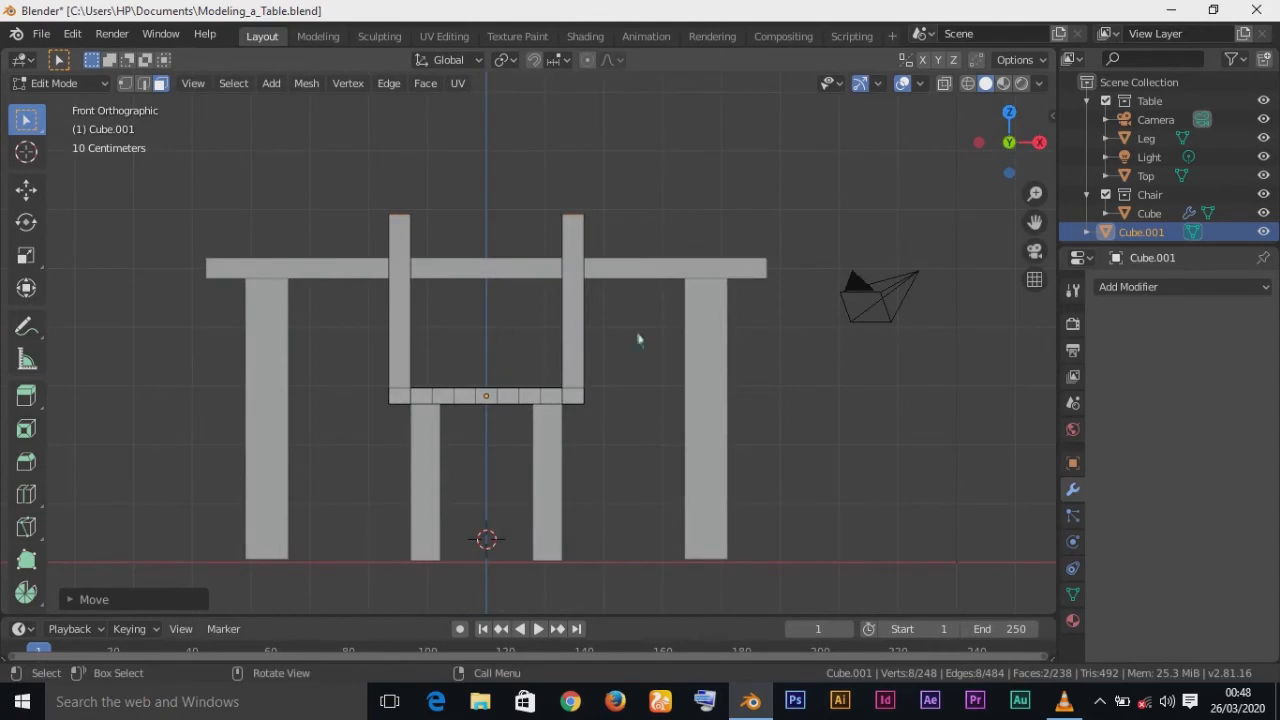
{"action": "key", "text": "Tab"}
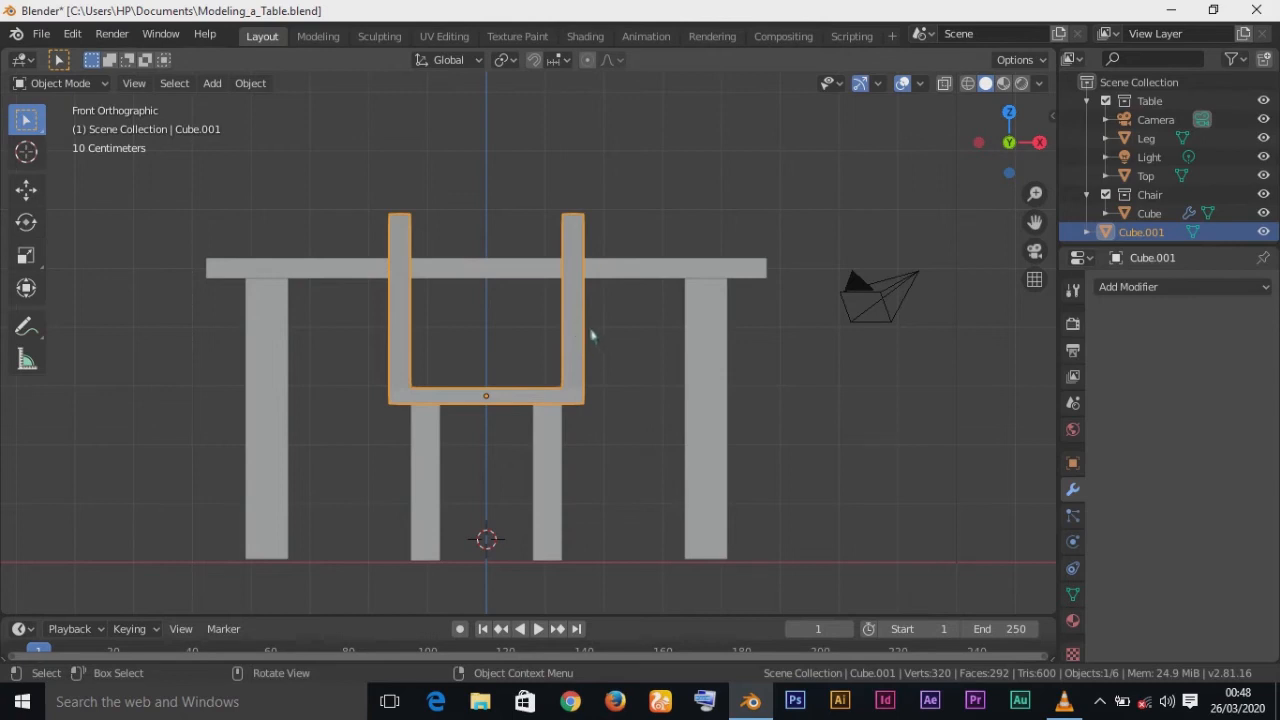
{"action": "key", "text": "Tab"}
Step: Add five evenly spaced horizontal loop cuts to the backrest post on the +X side, without sliding them
{"action": "middle_click_drag", "start_coordinate": [636, 333], "coordinate": [588, 394]}
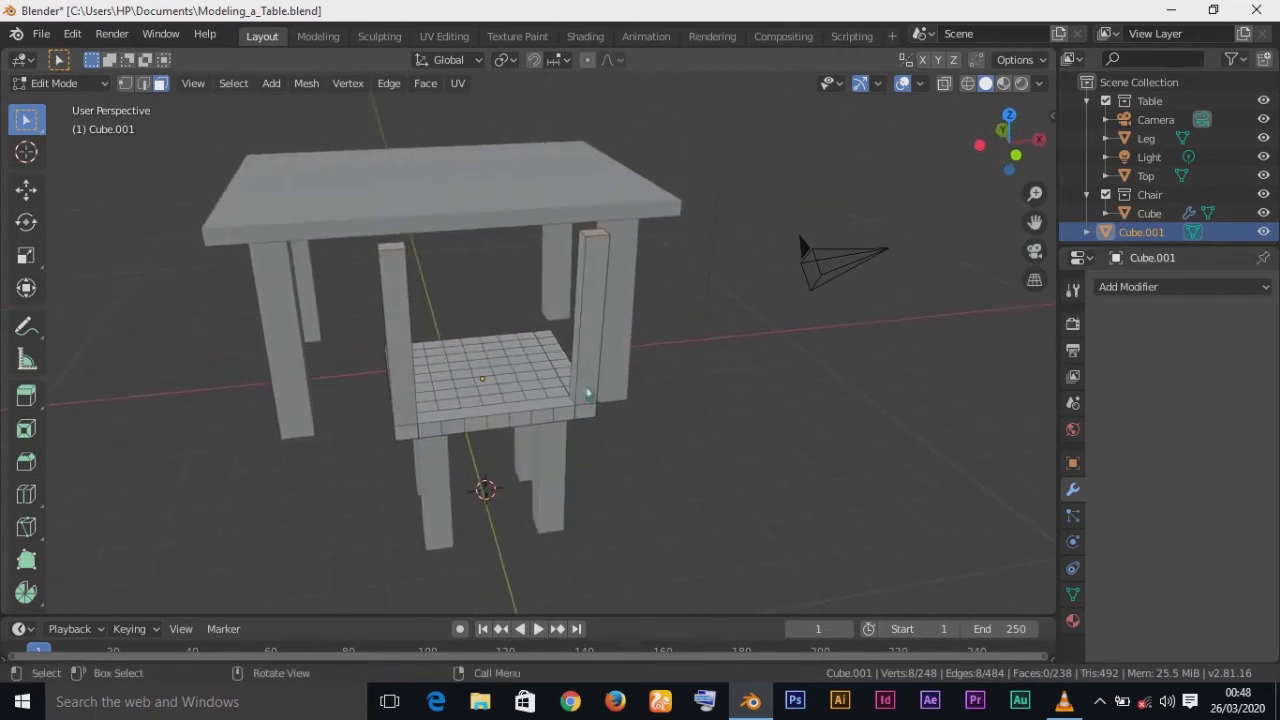
{"action": "key", "text": "ctrl+r"}
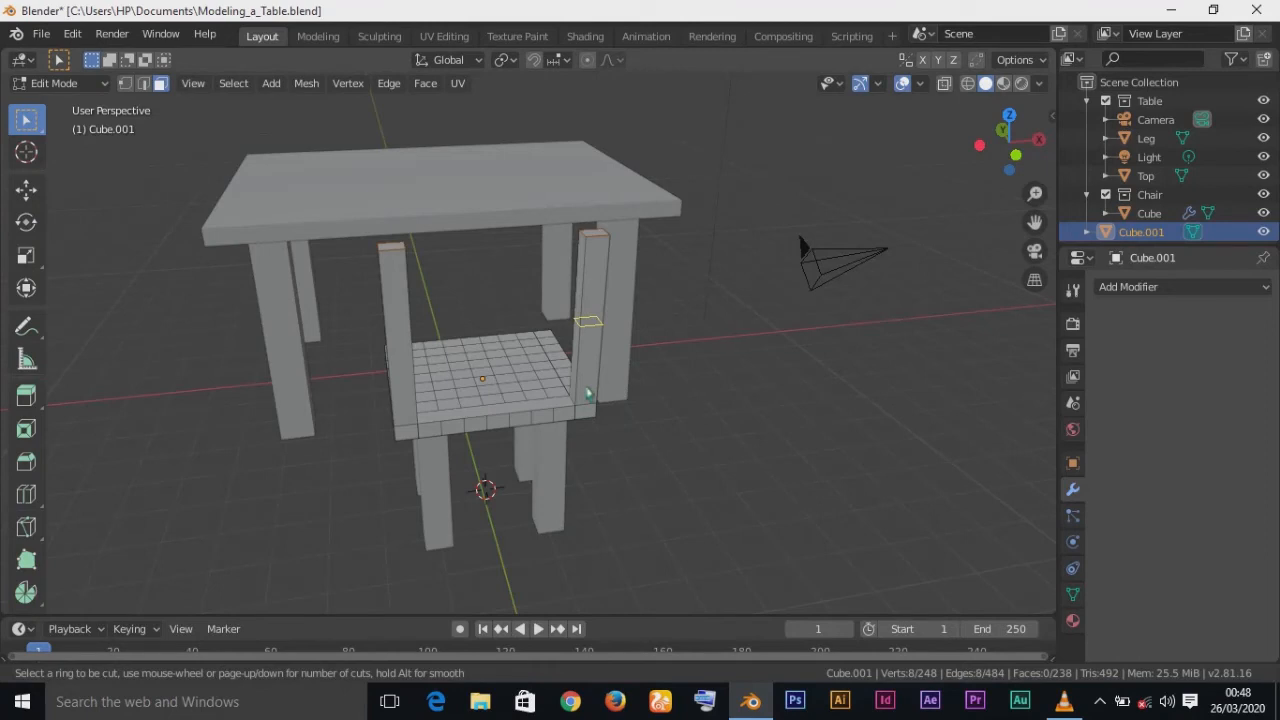
{"action": "scroll", "coordinate": [589, 394], "scroll_direction": "up", "scroll_amount": 1}
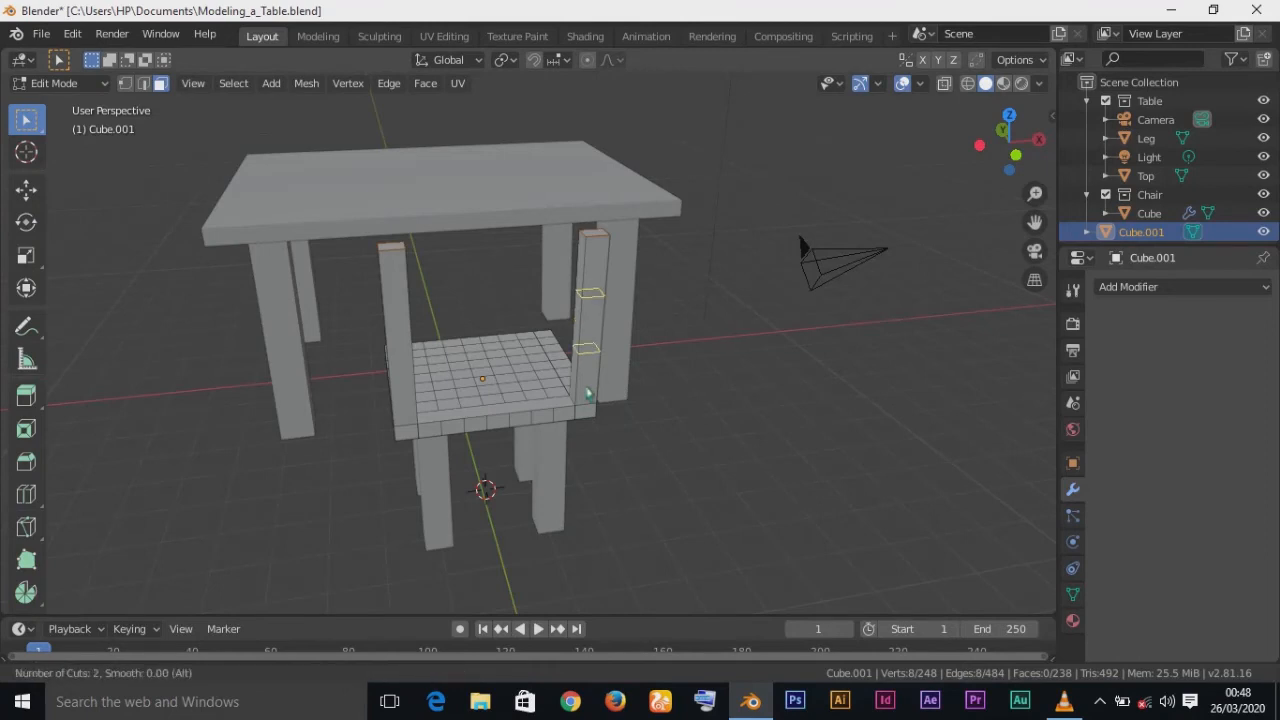
{"action": "scroll", "coordinate": [589, 394], "scroll_direction": "up", "scroll_amount": 1}
{"action": "scroll", "coordinate": [589, 394], "scroll_direction": "up", "scroll_amount": 1}
{"action": "left_click", "coordinate": [587, 393]}
{"action": "right_click", "coordinate": [587, 393]}
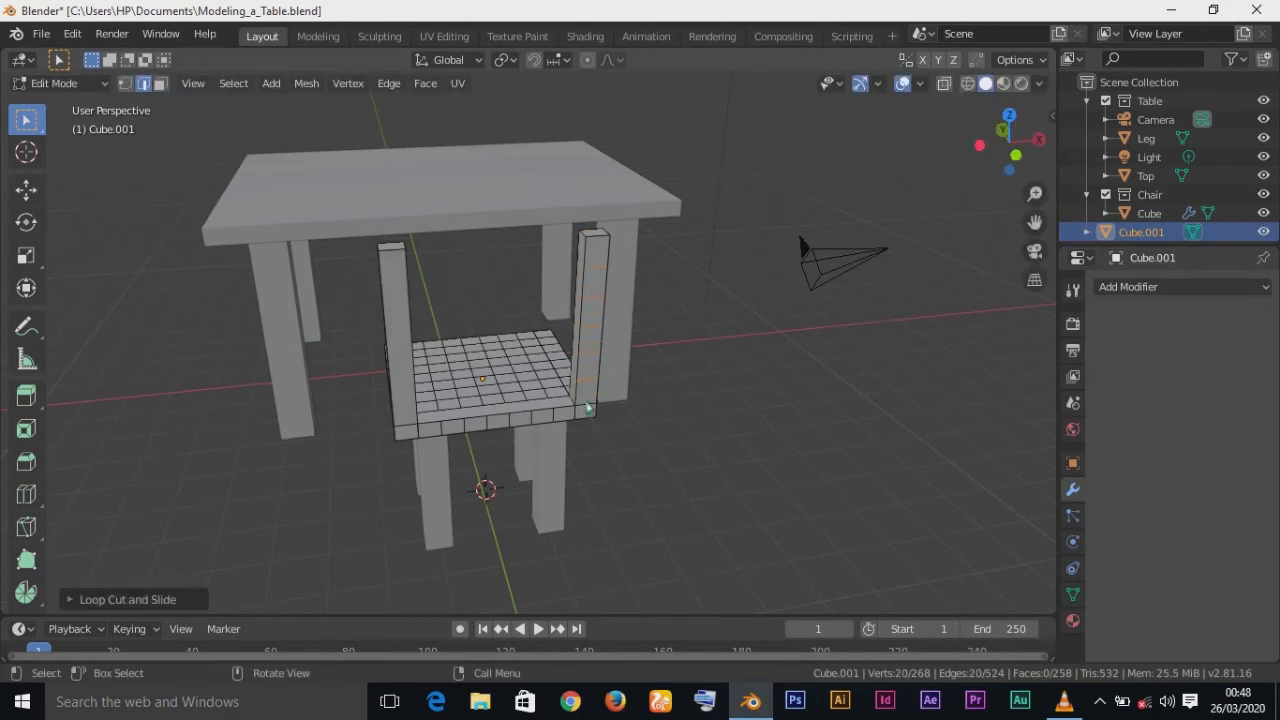
Step: Add five matching evenly spaced horizontal loop cuts to the other backrest post, on the -X side
{"action": "key", "text": "KP_1"}
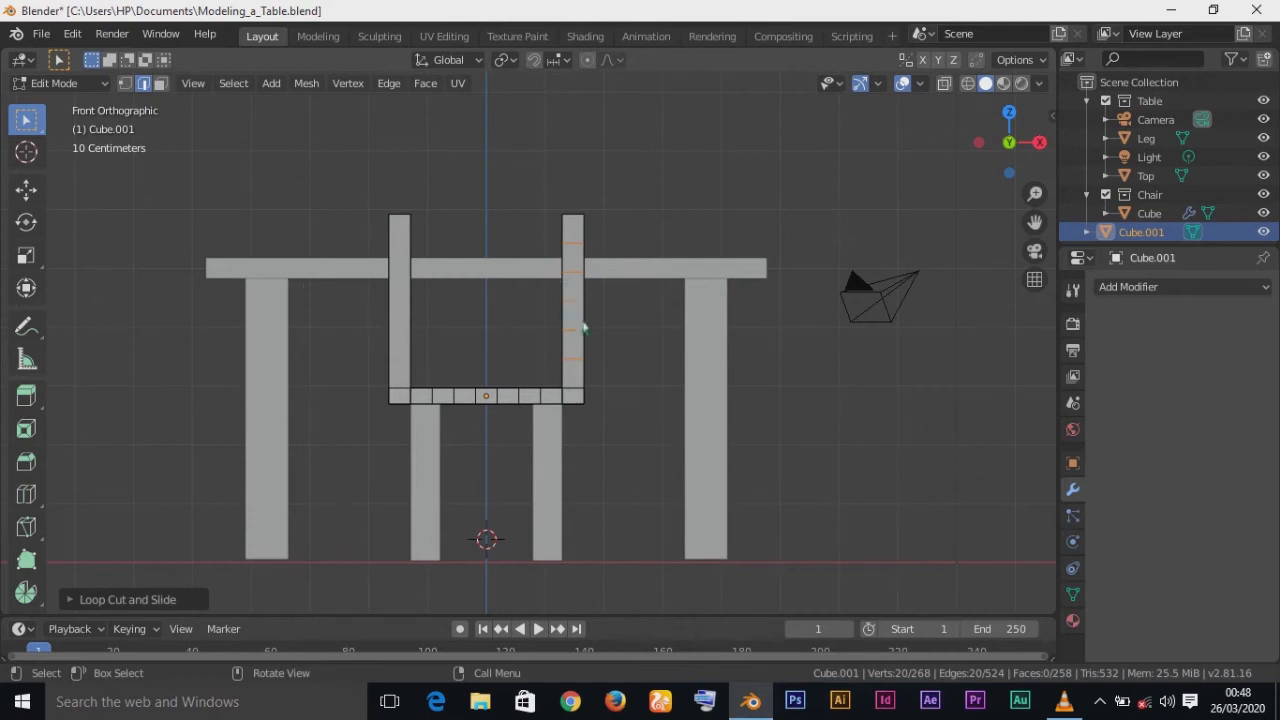
{"action": "key", "text": "ctrl+r"}
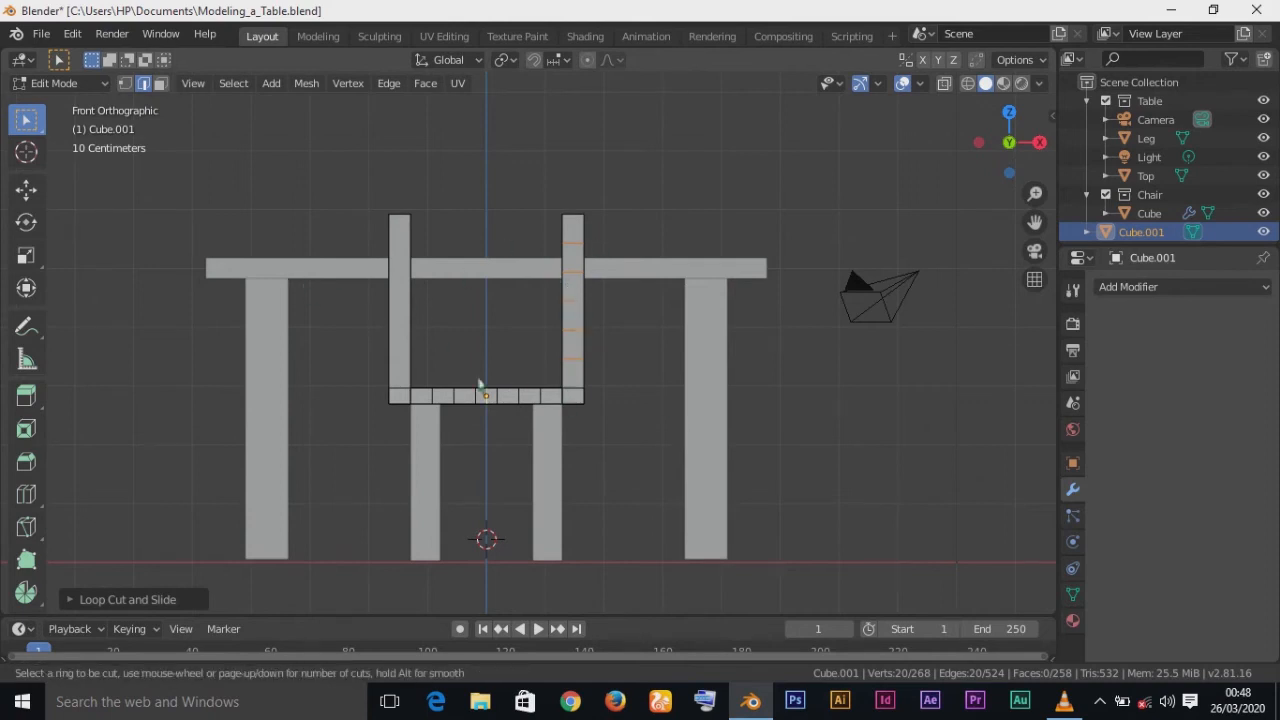
{"action": "scroll", "coordinate": [395, 327], "scroll_direction": "up", "scroll_amount": 2}
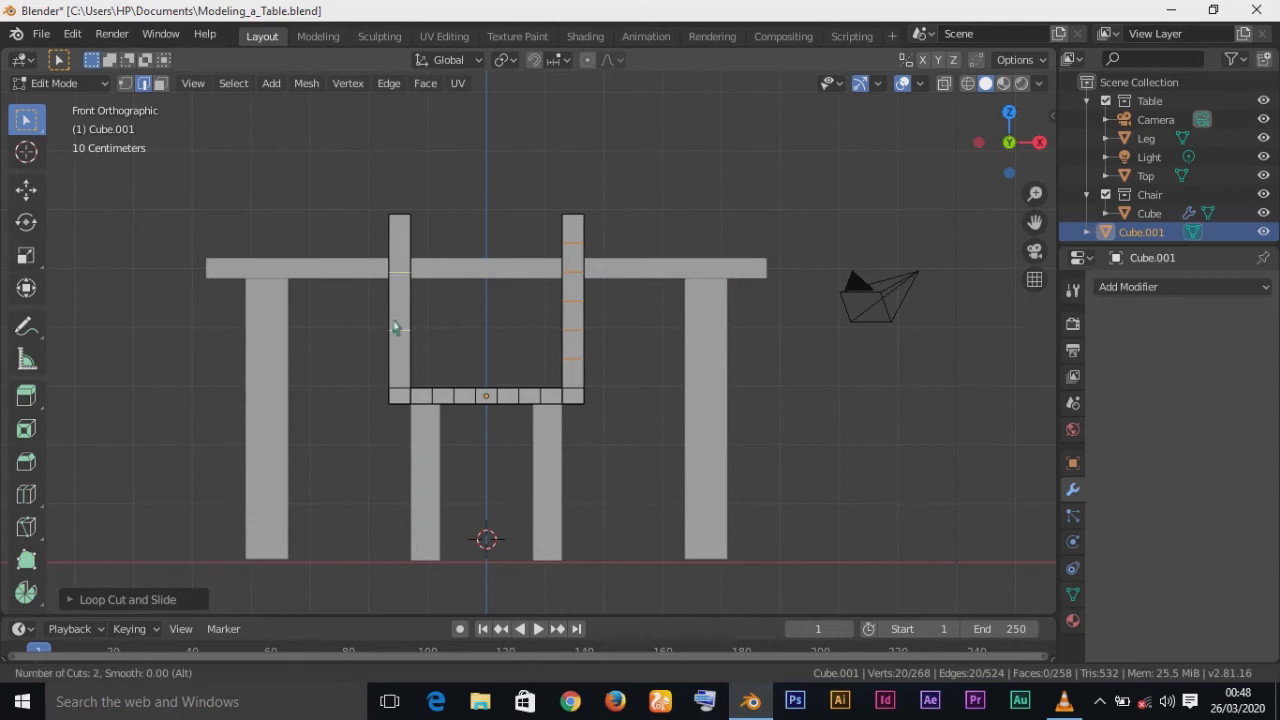
{"action": "scroll", "coordinate": [395, 327], "scroll_direction": "up", "scroll_amount": 1}
{"action": "left_click", "coordinate": [395, 327]}
{"action": "right_click", "coordinate": [394, 346]}
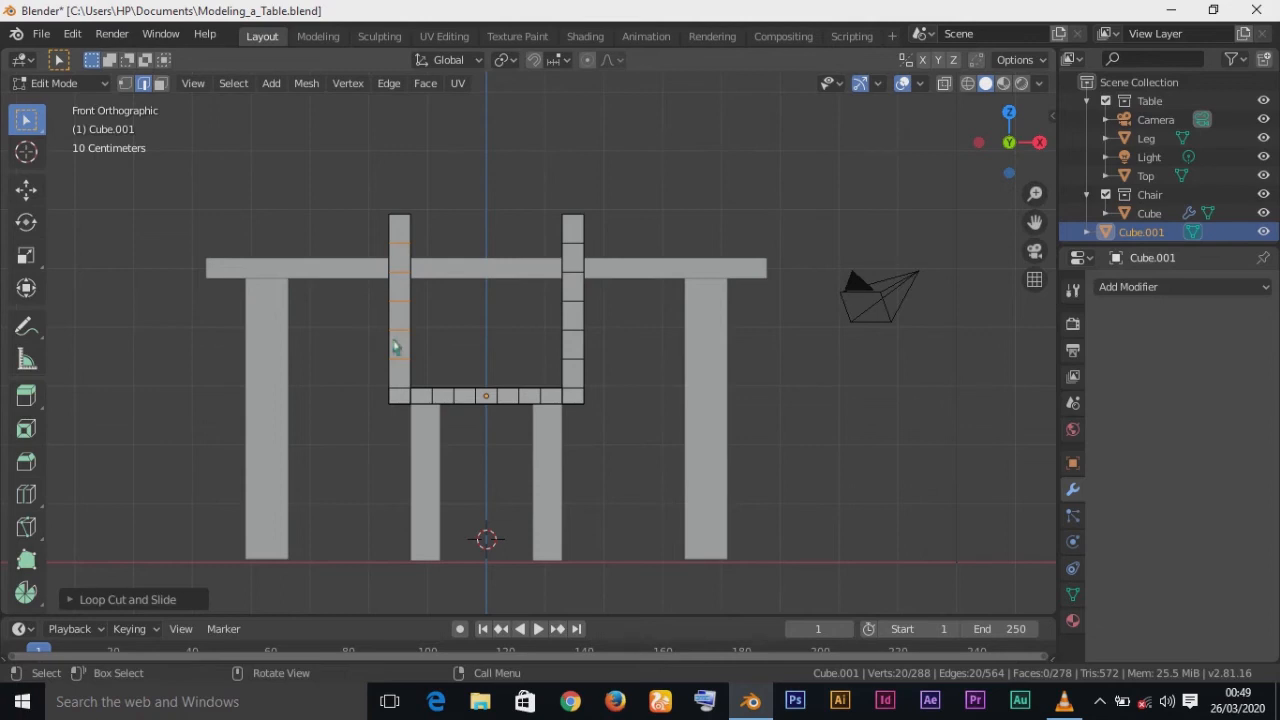
Step: In face mode, select the uppermost inner face of the -X backrest post and extrude it about 1.2 m along X toward the other post
{"action": "middle_click_drag", "start_coordinate": [506, 326], "coordinate": [601, 414], "text": "shift"}
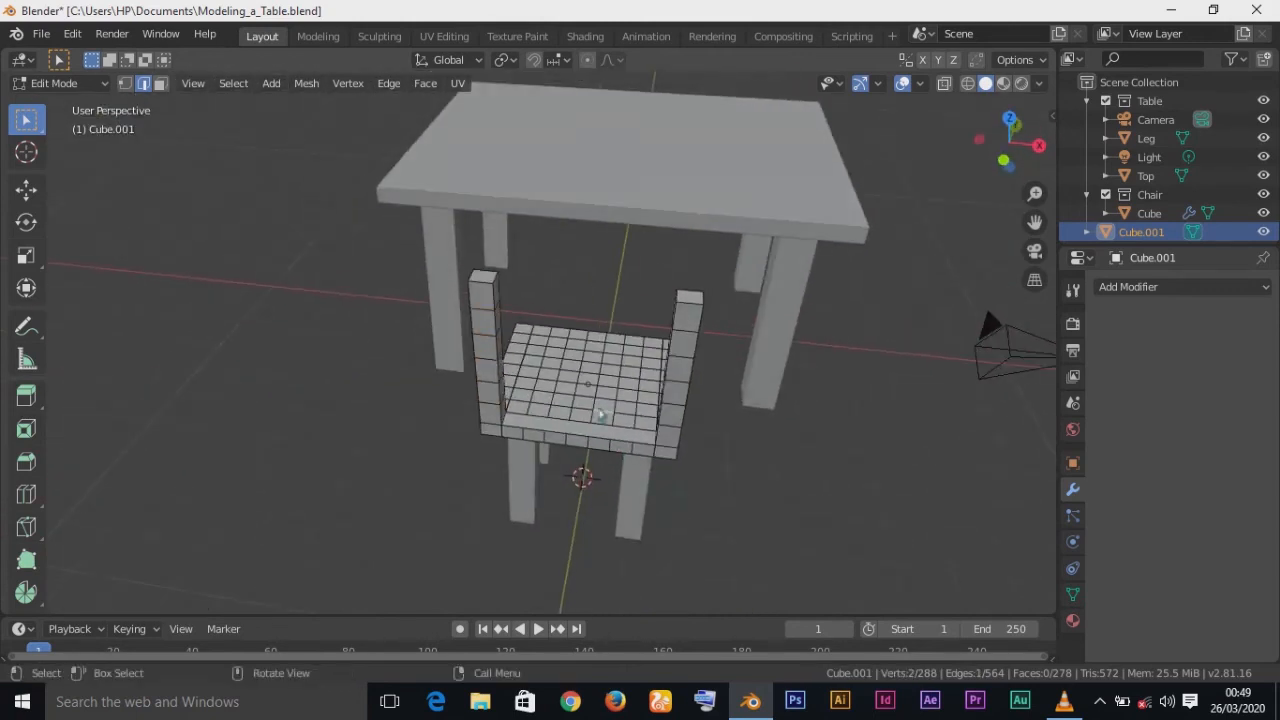
{"action": "key", "text": "KP_4"}
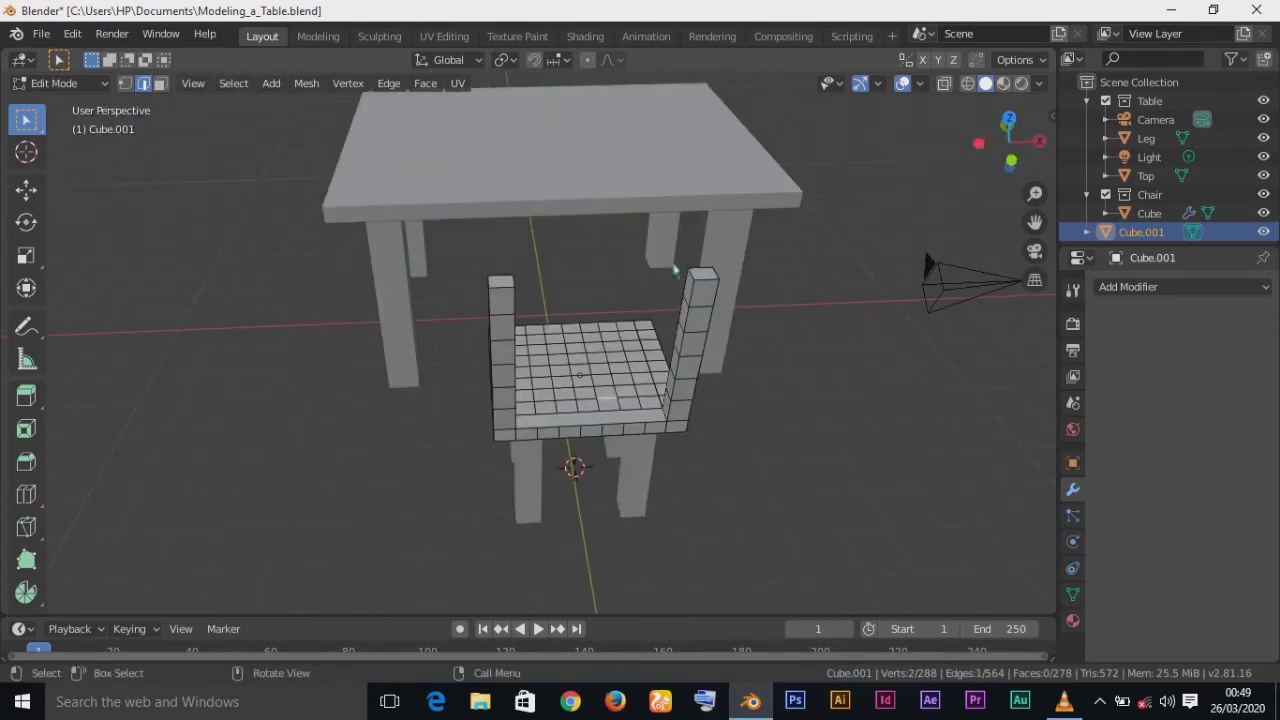
{"action": "middle_click_drag", "start_coordinate": [690, 302], "coordinate": [430, 195]}
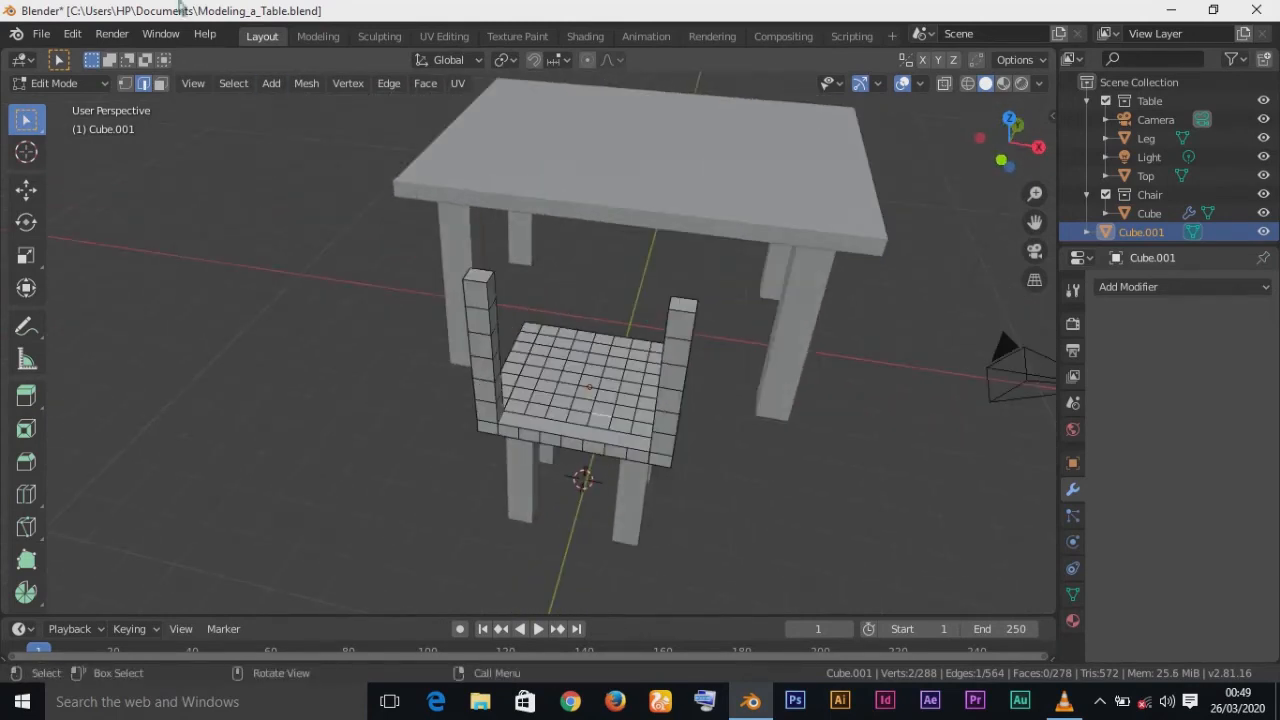
{"action": "left_click", "coordinate": [160, 83]}
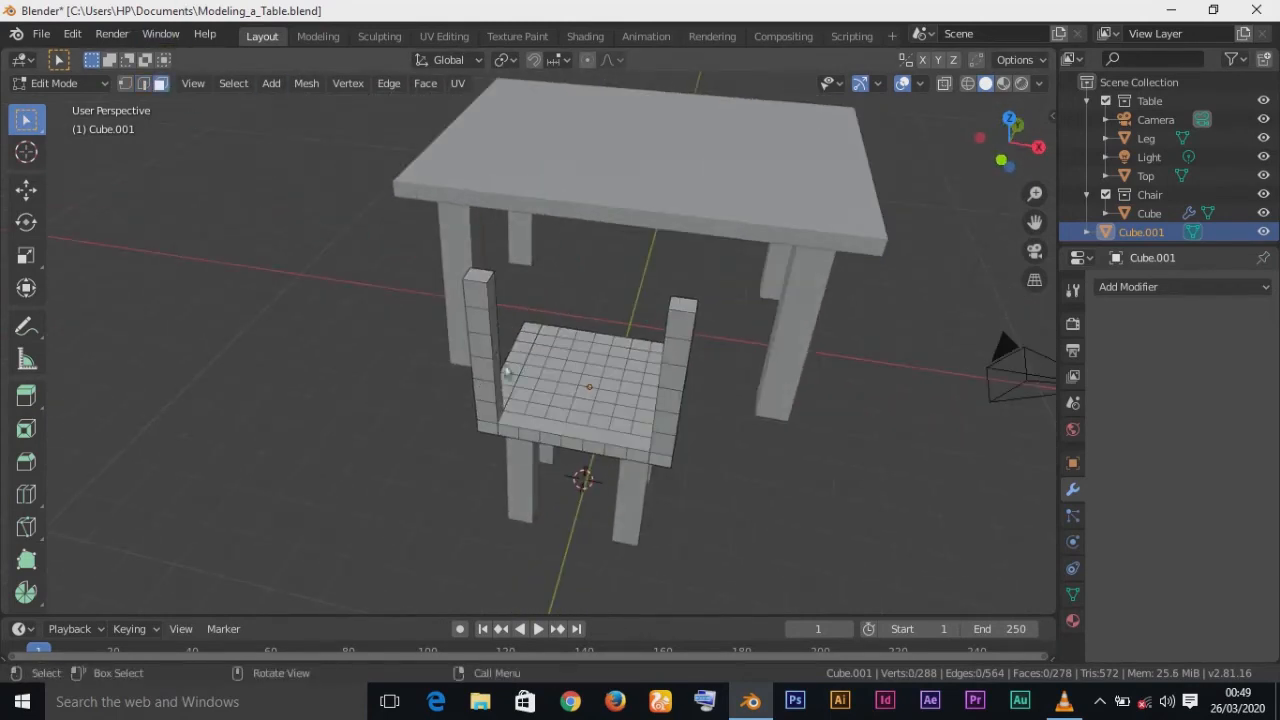
{"action": "middle_click_drag", "start_coordinate": [497, 312], "coordinate": [455, 278]}
{"action": "left_click", "coordinate": [470, 264]}
{"action": "middle_click_drag", "start_coordinate": [496, 333], "coordinate": [622, 342]}
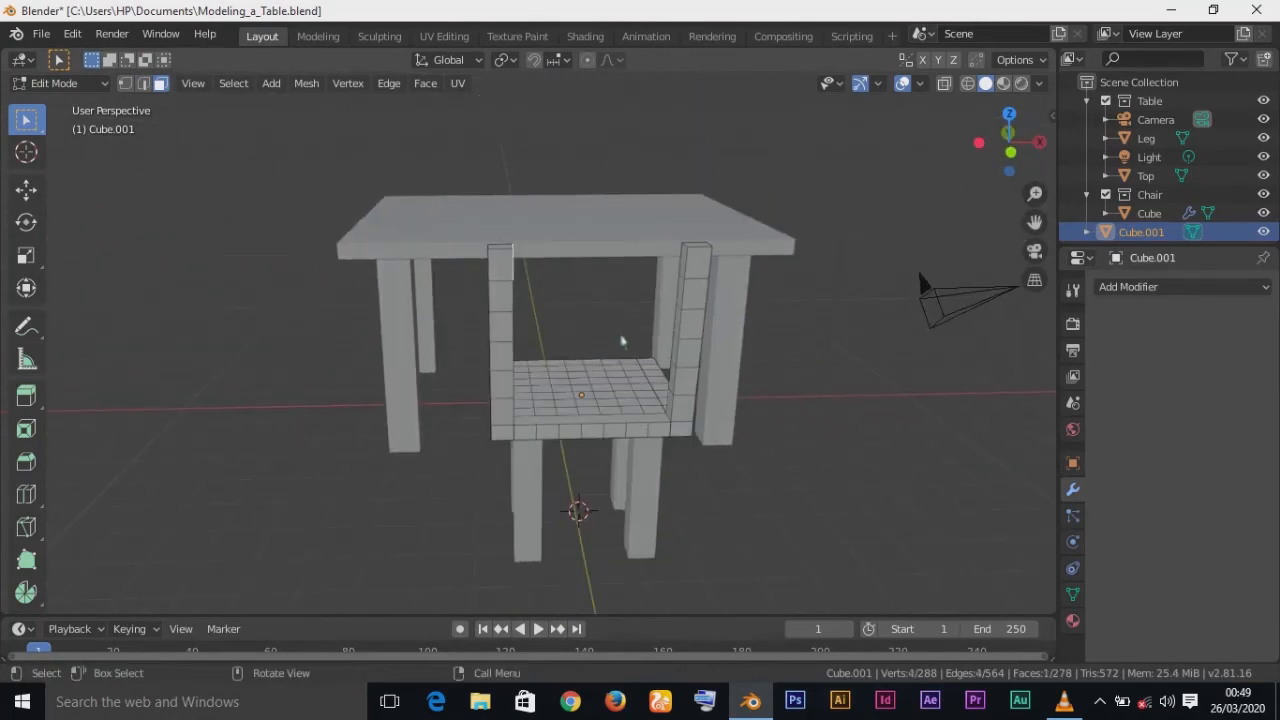
{"action": "key", "text": "KP_1"}
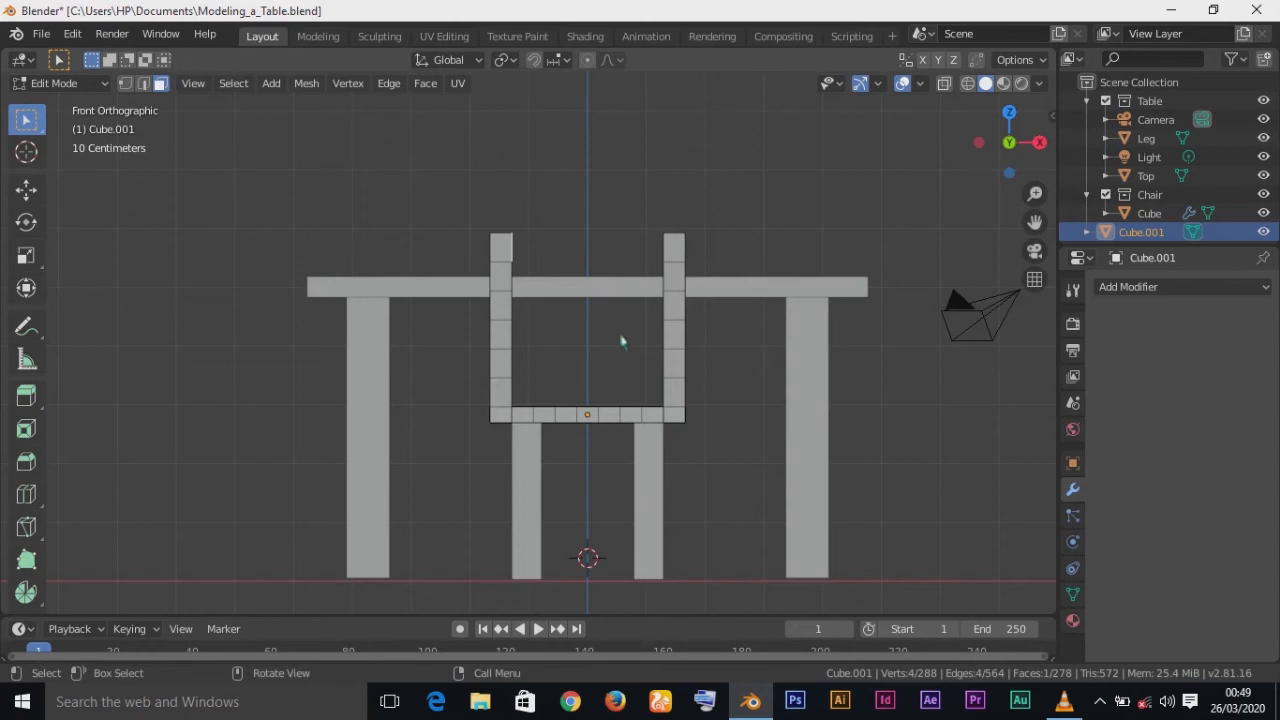
{"action": "key", "text": "e"}
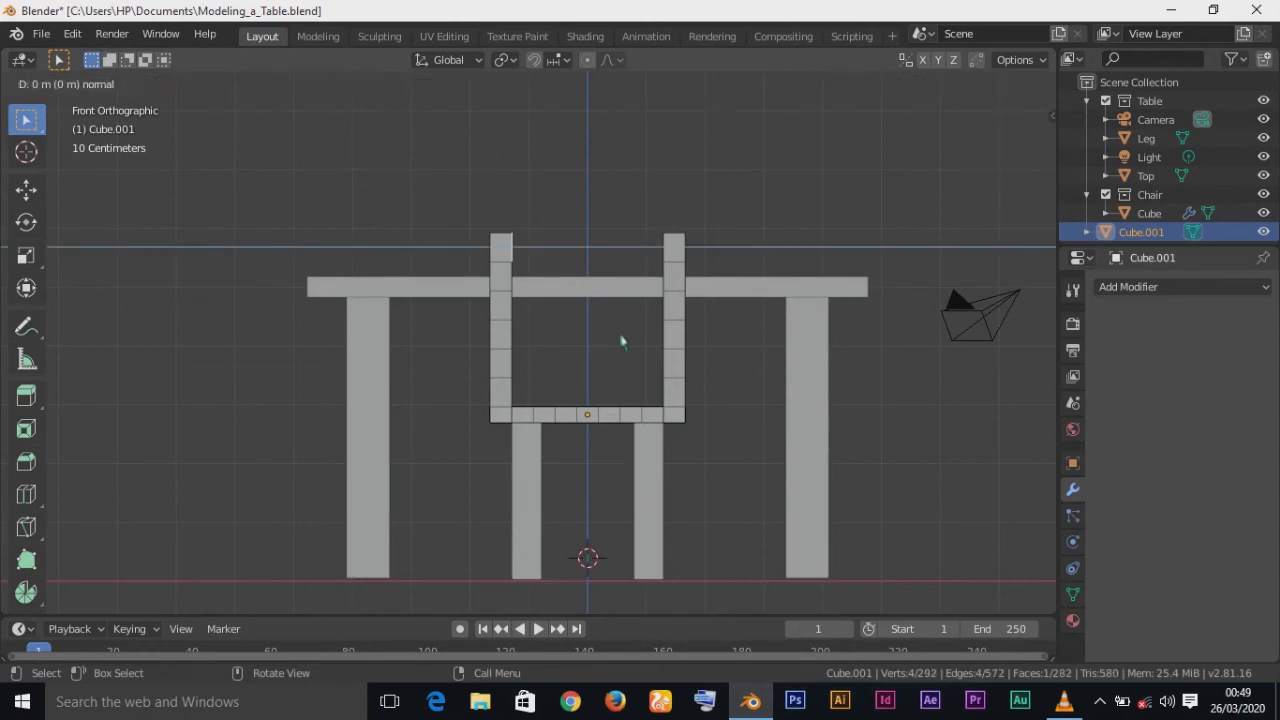
{"action": "key", "text": "x"}
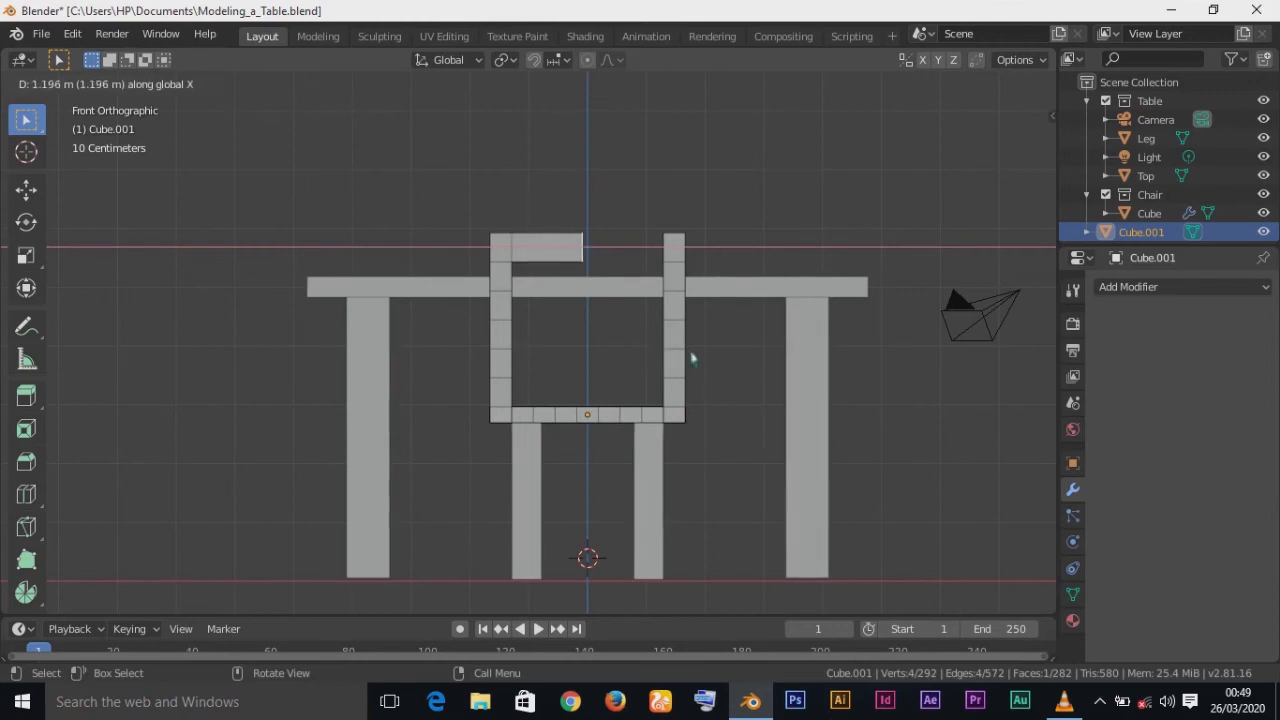
{"action": "left_click", "coordinate": [690, 358]}
Step: Extrude the uppermost inner face of the +X backrest post and move it about -1.16 m along X, leaving a narrow gap between the rail halves
{"action": "middle_click_drag", "start_coordinate": [591, 328], "coordinate": [666, 329]}
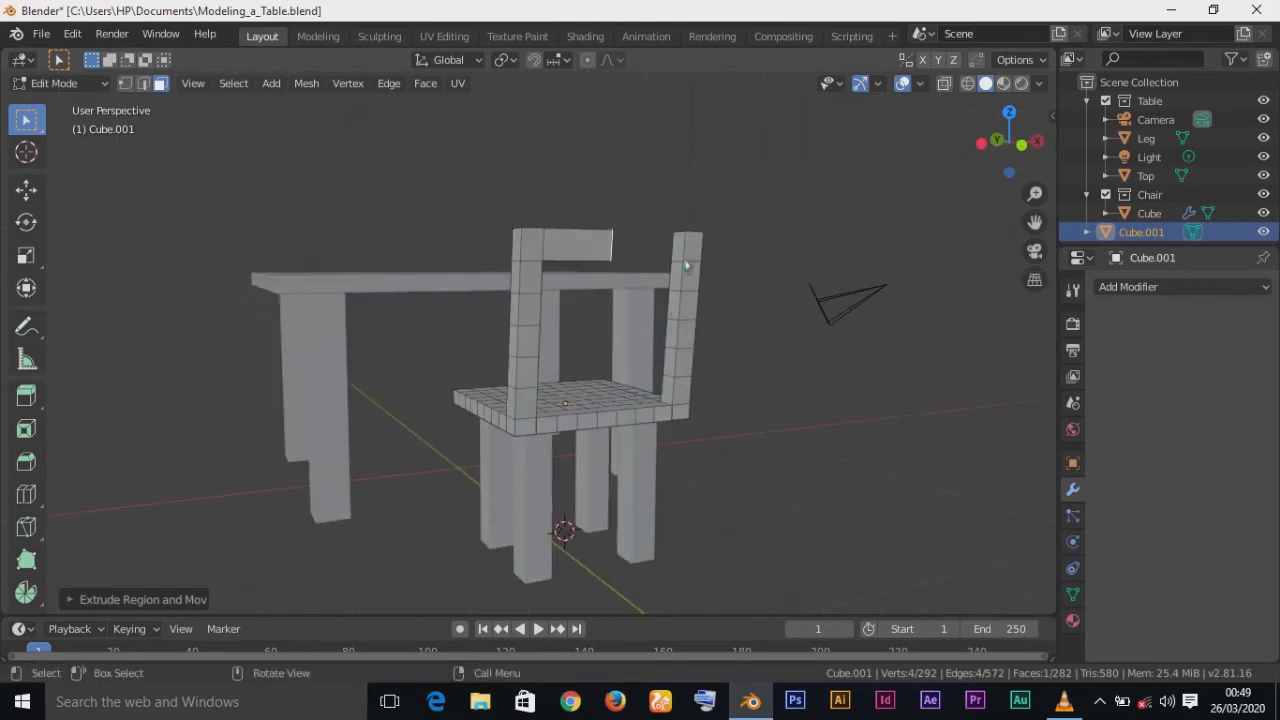
{"action": "left_click", "coordinate": [679, 256]}
{"action": "key", "text": "KP_3"}
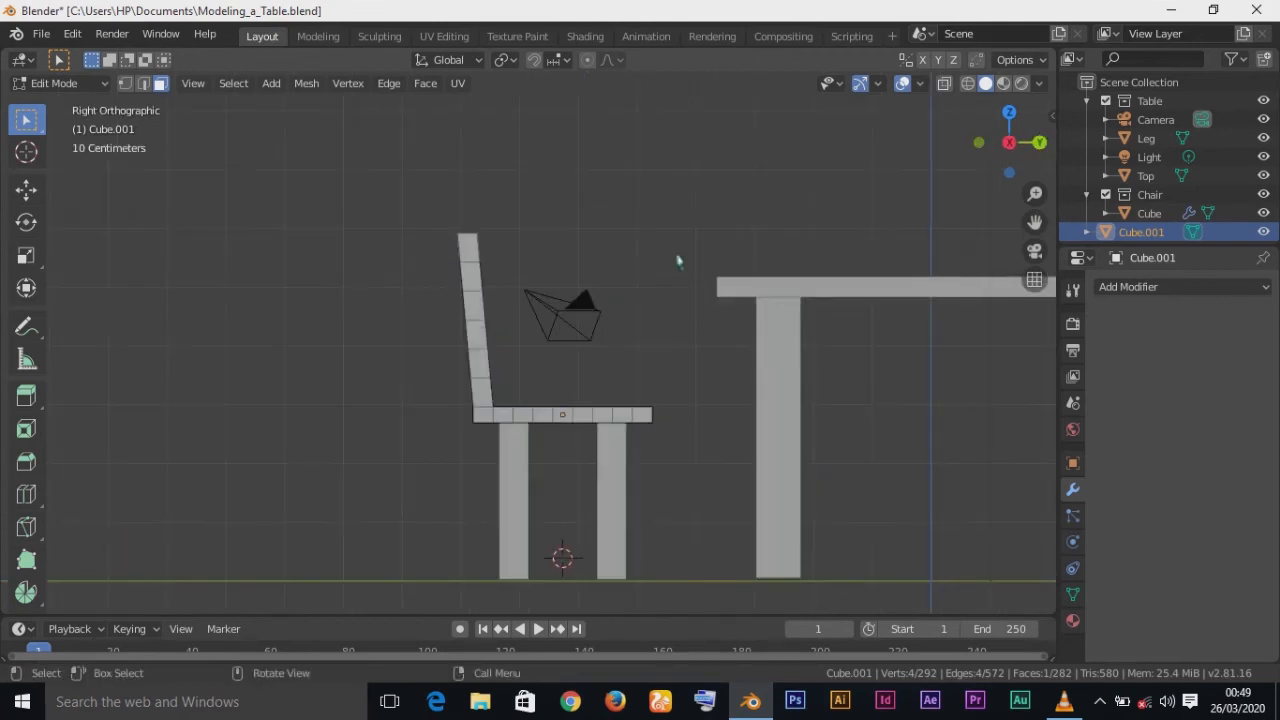
{"action": "key", "text": "e"}
{"action": "key", "text": "x"}
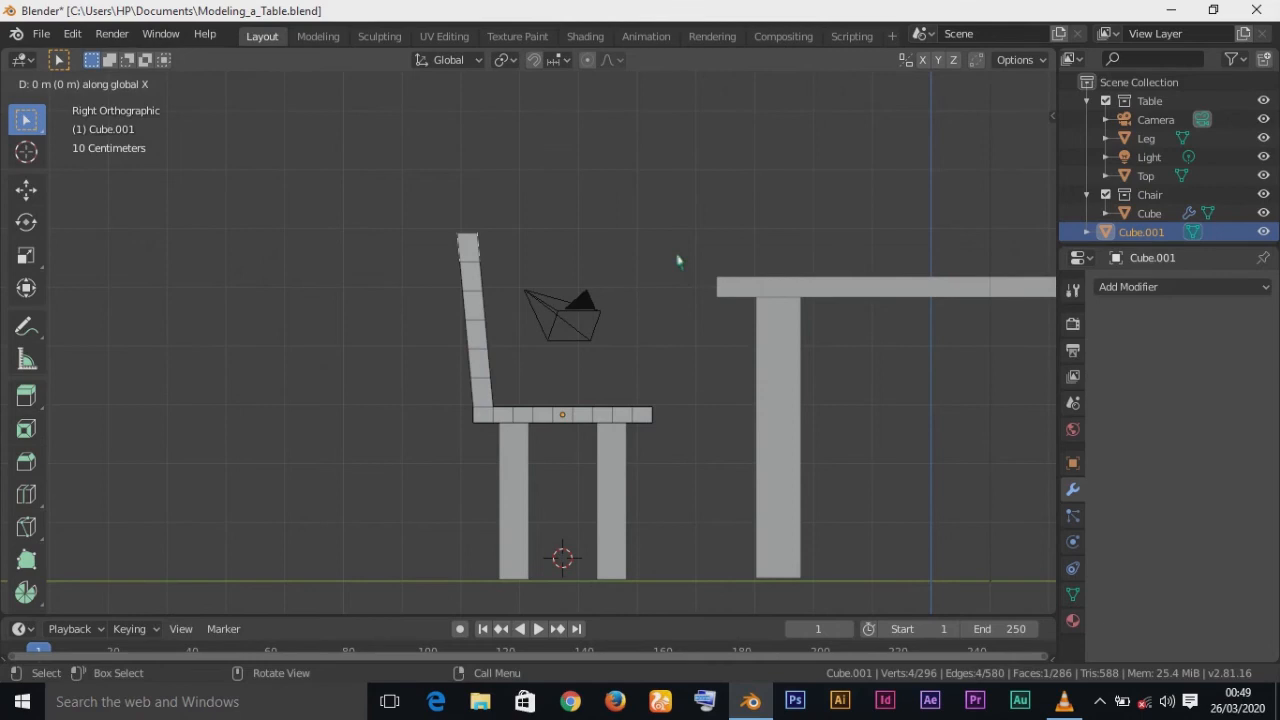
{"action": "left_click", "coordinate": [677, 260]}
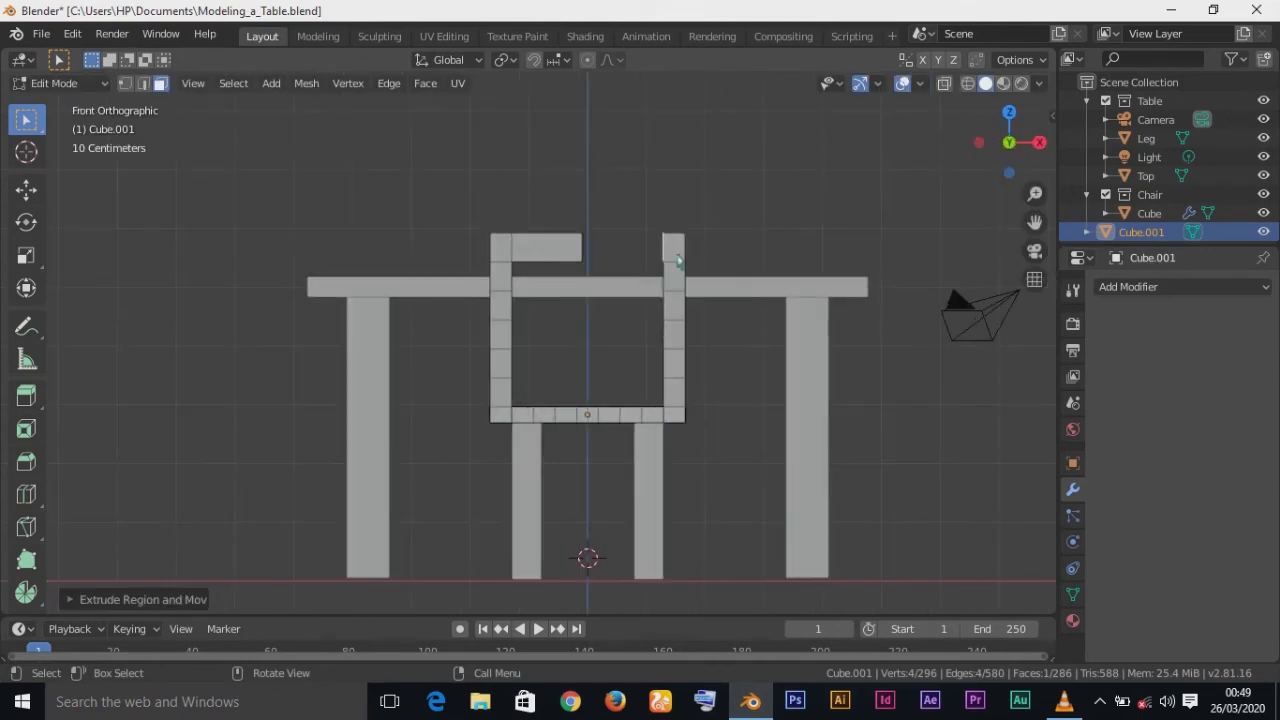
{"action": "key", "text": "g"}
{"action": "key", "text": "x"}
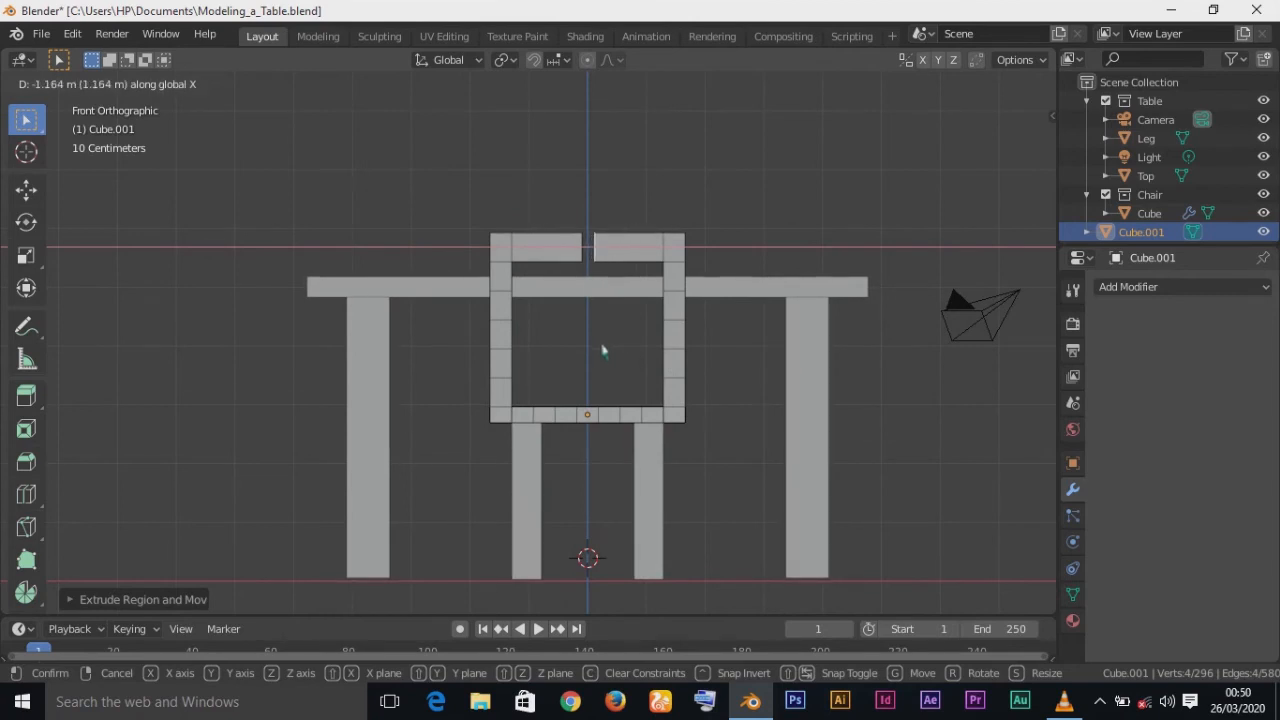
{"action": "left_click", "coordinate": [602, 349]}
Step: Select the two facing end faces of the top rail halves and delete these faces
{"action": "middle_click_drag", "start_coordinate": [674, 337], "coordinate": [665, 410]}
{"action": "middle_click_drag", "start_coordinate": [573, 343], "coordinate": [494, 357]}
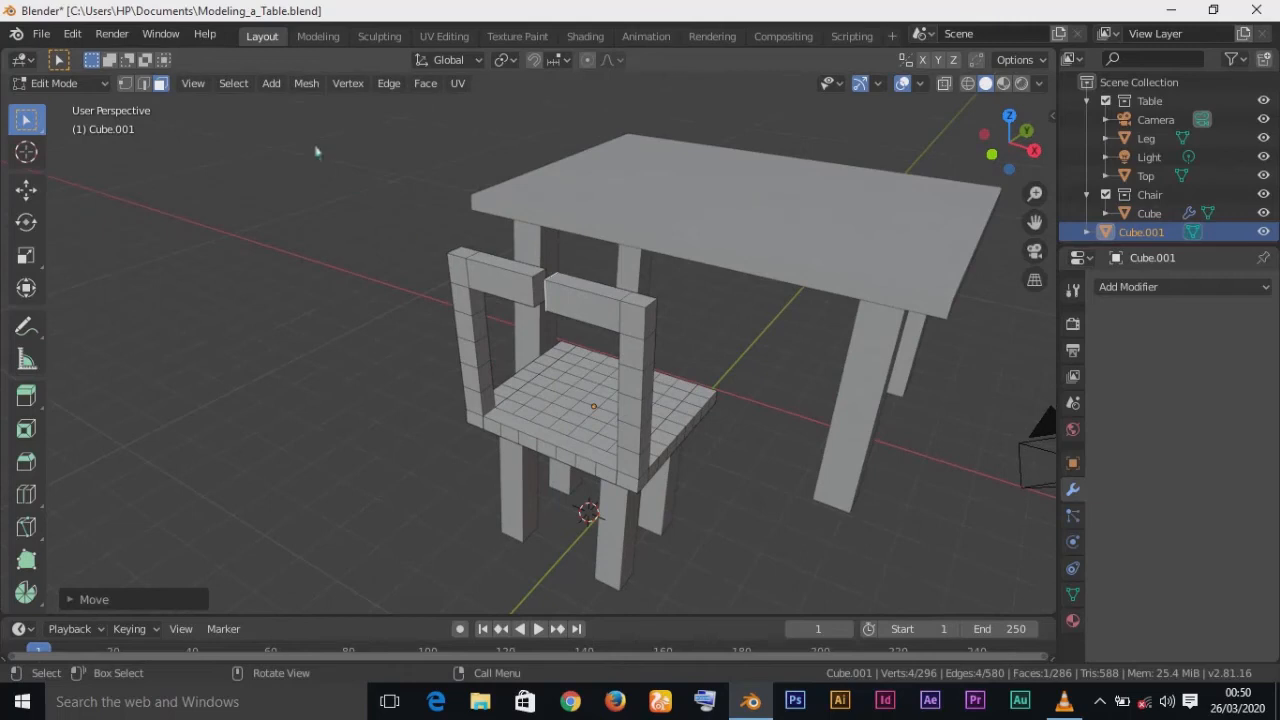
{"action": "left_click", "coordinate": [538, 293], "text": "shift"}
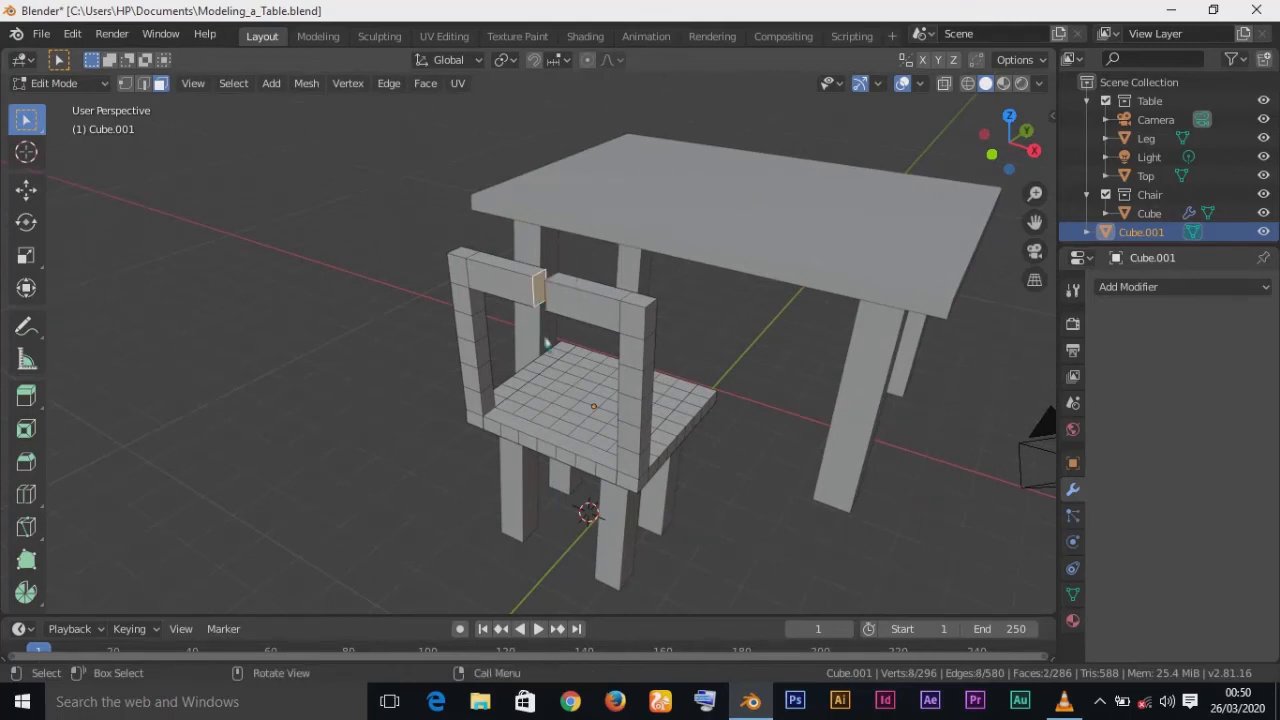
{"action": "key", "text": "x"}
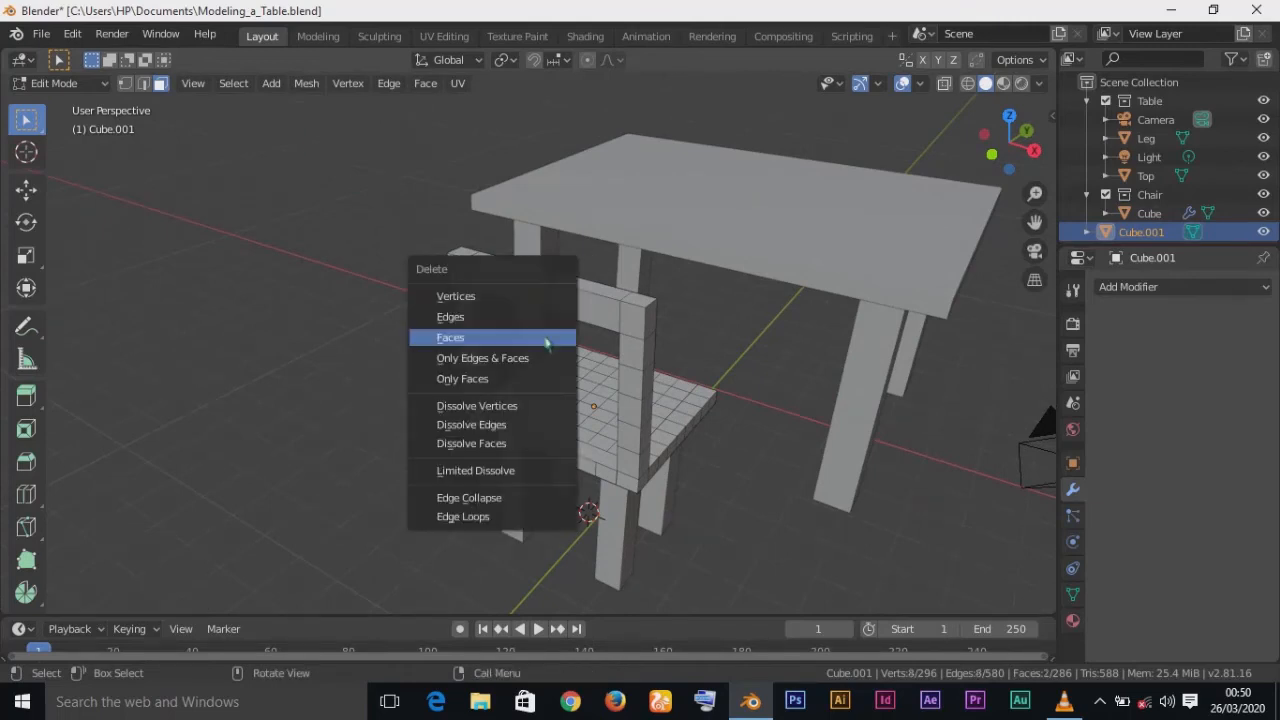
{"action": "left_click", "coordinate": [546, 343]}
Step: In vertex mode, select one pair of opposing upper corner vertices at the rail gap and merge them at center
{"action": "middle_click_drag", "start_coordinate": [574, 358], "coordinate": [661, 375]}
{"action": "left_click", "coordinate": [125, 84]}
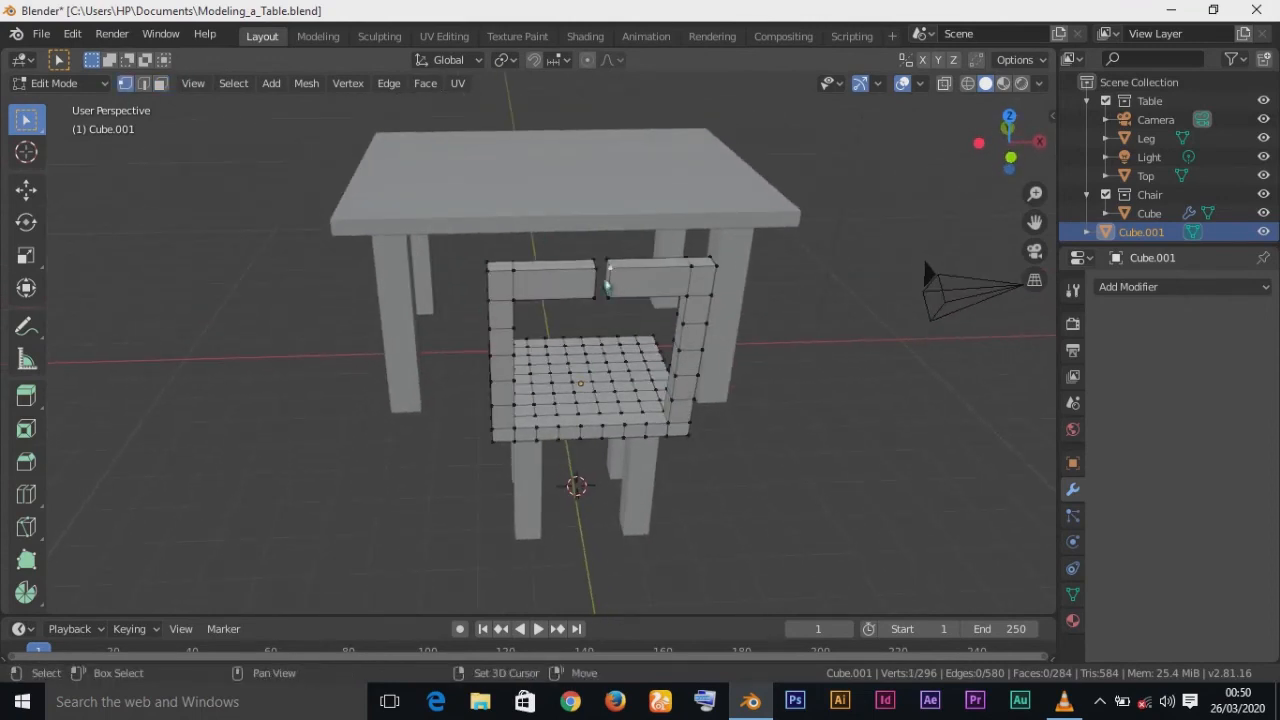
{"action": "left_click", "coordinate": [597, 270], "text": "shift"}
{"action": "key", "text": "KP_1"}
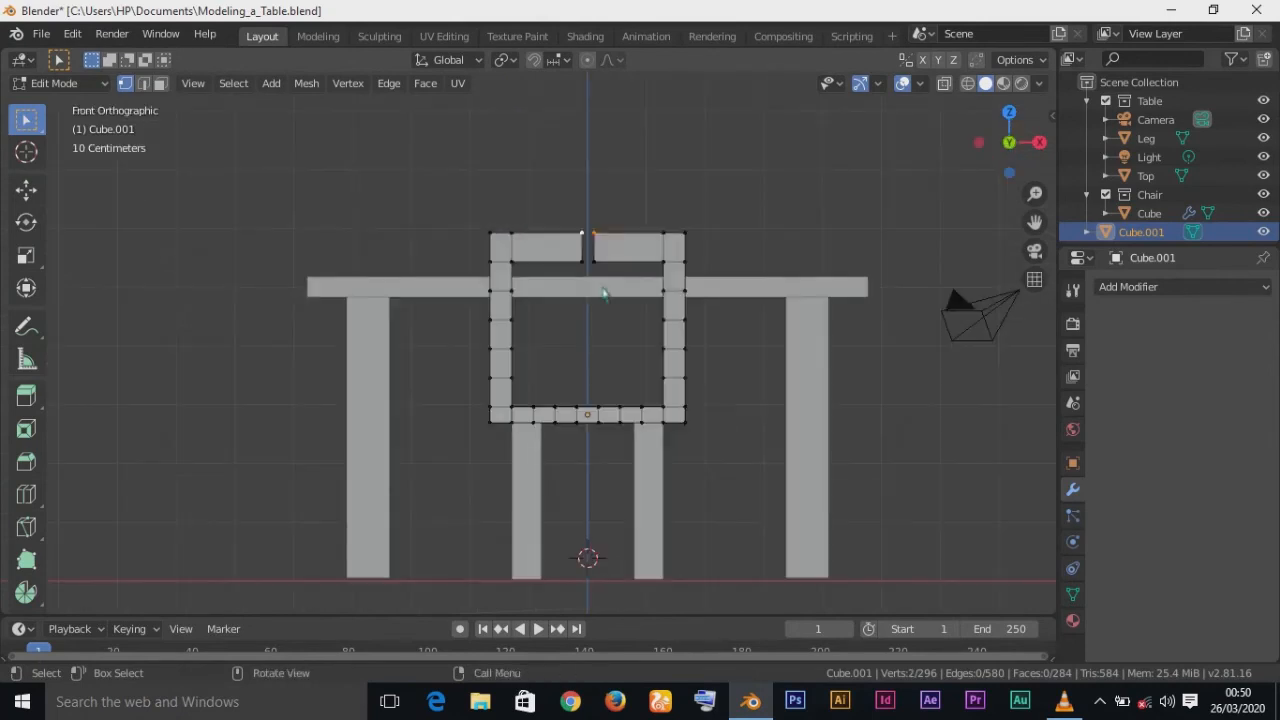
{"action": "key", "text": "m"}
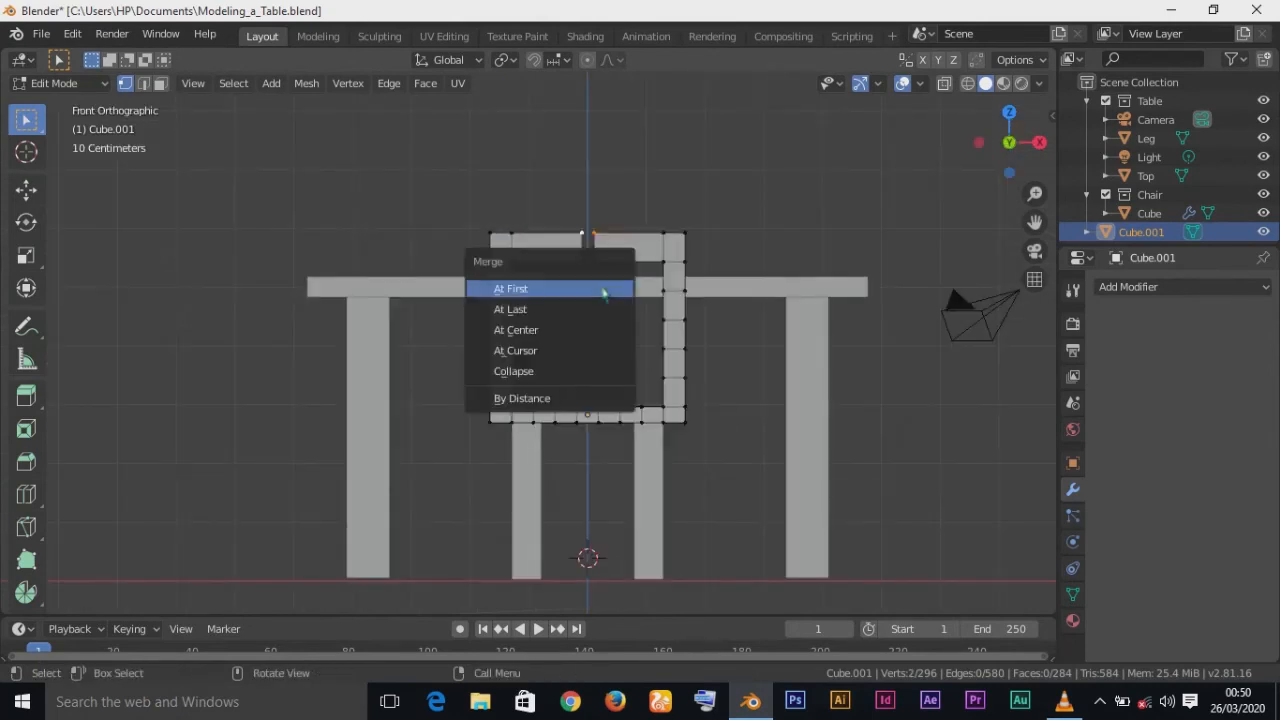
{"action": "left_click", "coordinate": [530, 331]}
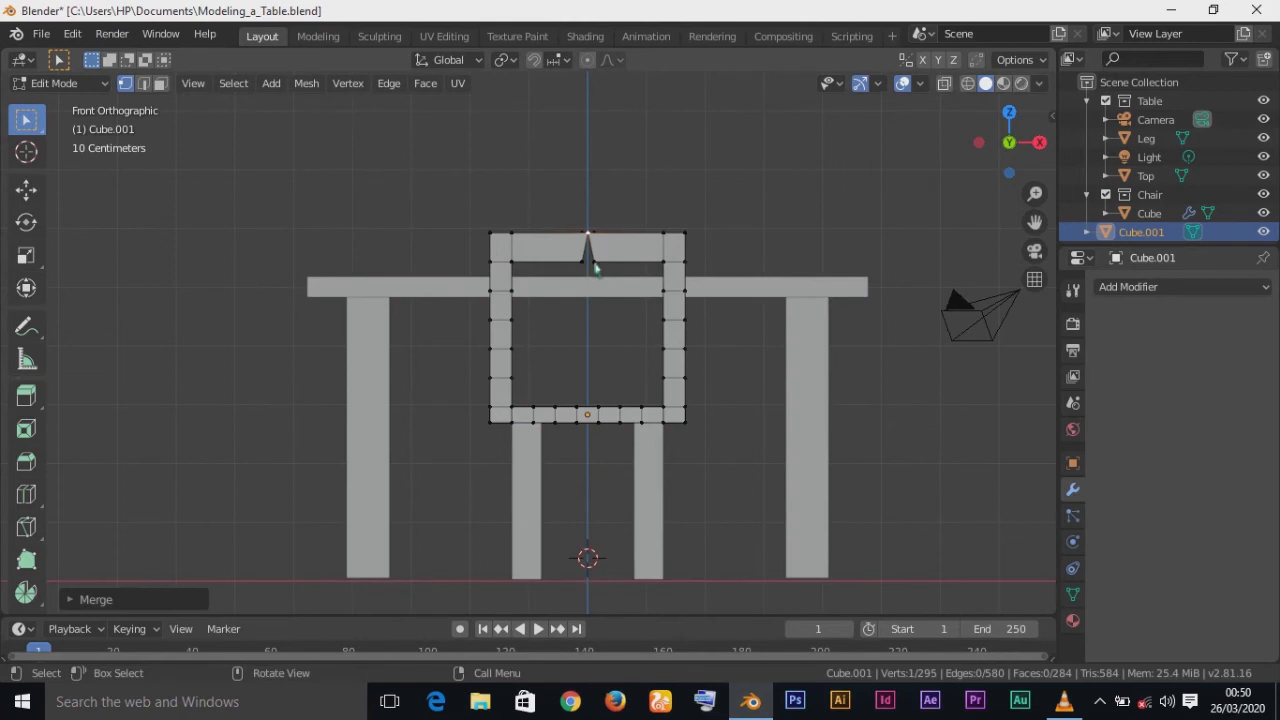
Step: Merge the two pairs of opposing lower corner vertices at the top rail gap at center
{"action": "left_click", "coordinate": [594, 263]}
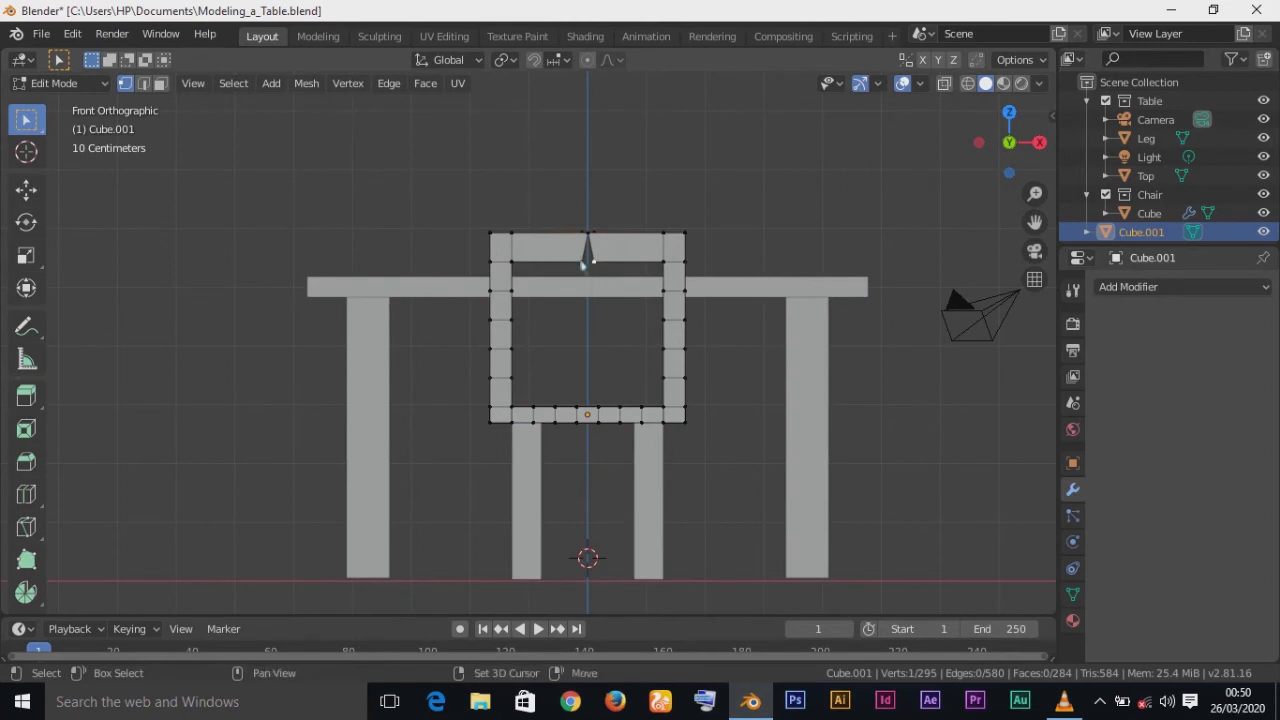
{"action": "key", "text": "m"}
{"action": "left_click", "coordinate": [597, 292]}
{"action": "mouse_move", "coordinate": [597, 292]}
{"action": "middle_mouse_down"}
{"action": "mouse_move", "coordinate": [611, 321]}
{"action": "mouse_move", "coordinate": [609, 274]}
{"action": "middle_mouse_up"}
{"action": "left_click", "coordinate": [590, 250]}
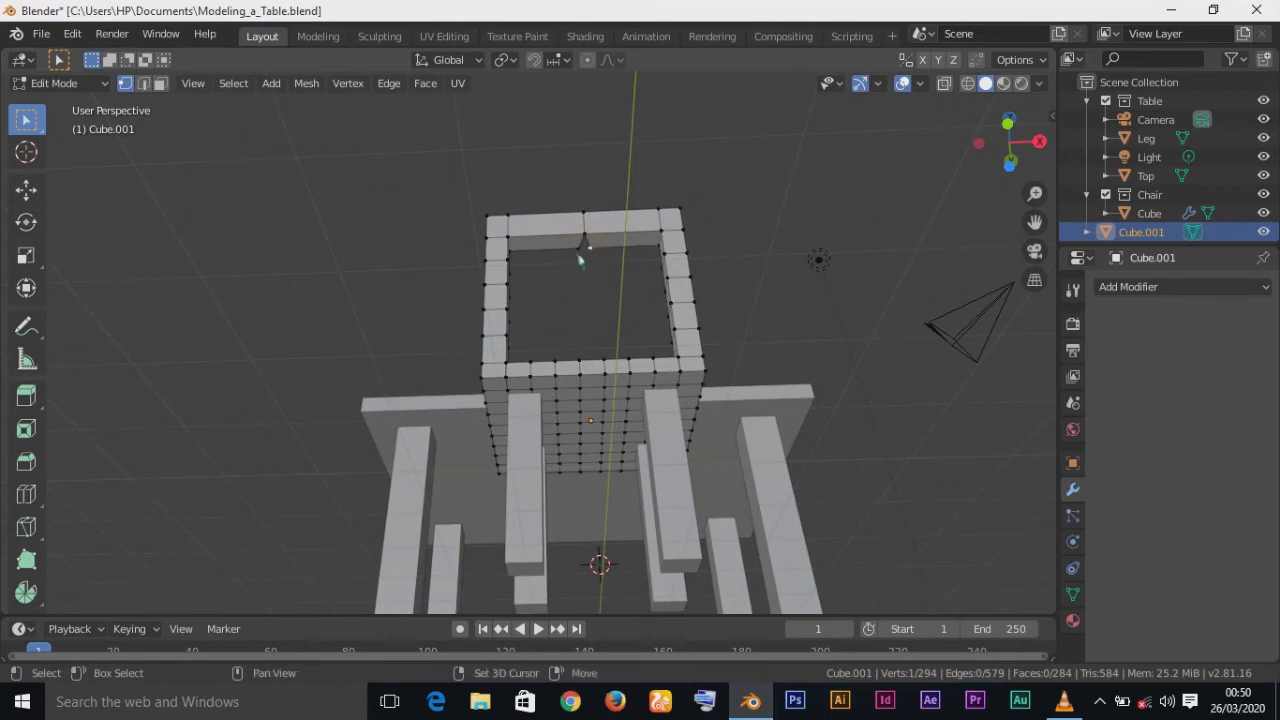
{"action": "key", "text": "m"}
{"action": "left_click", "coordinate": [592, 284]}
Step: Merge the remaining pair of opposing upper corner vertices at the rail gap at center and return to Object Mode
{"action": "middle_click_drag", "start_coordinate": [592, 284], "coordinate": [444, 200]}
{"action": "left_click", "coordinate": [482, 239]}
{"action": "left_click", "coordinate": [463, 225], "text": "shift"}
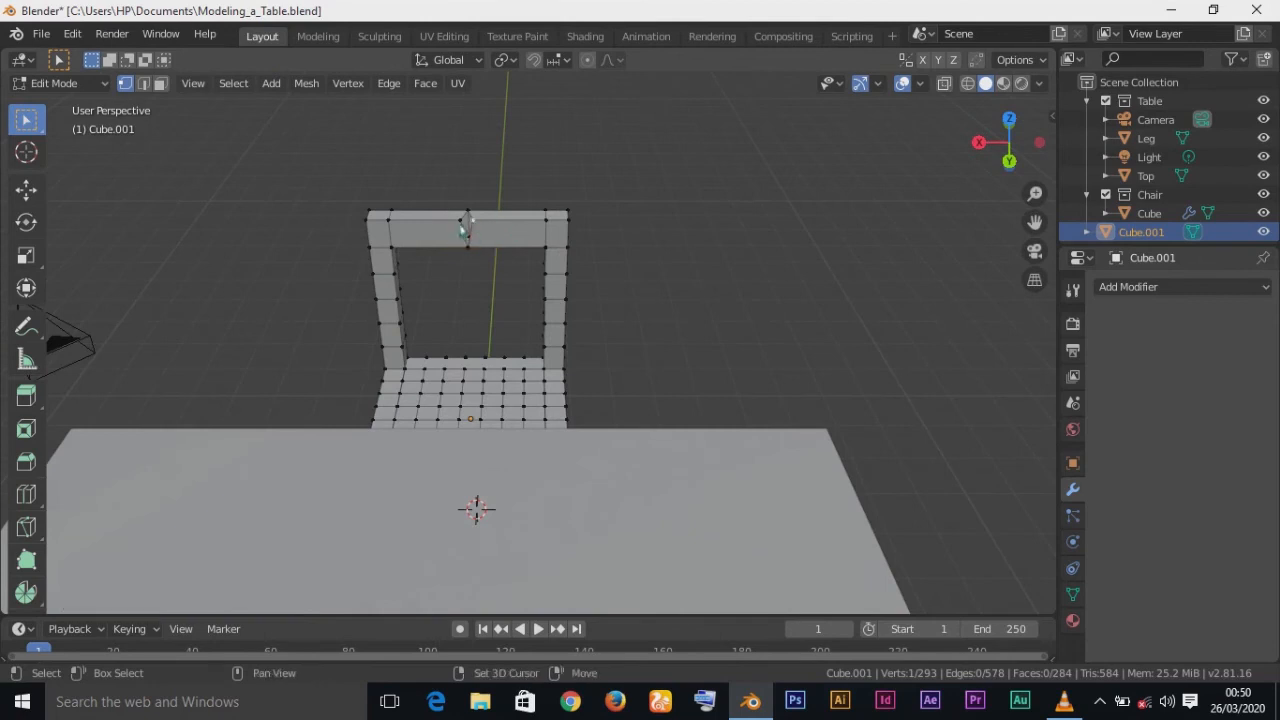
{"action": "key", "text": "alt+m"}
{"action": "left_click", "coordinate": [490, 245]}
{"action": "middle_click_drag", "start_coordinate": [680, 360], "coordinate": [386, 345]}
{"action": "key", "text": "KP_1"}
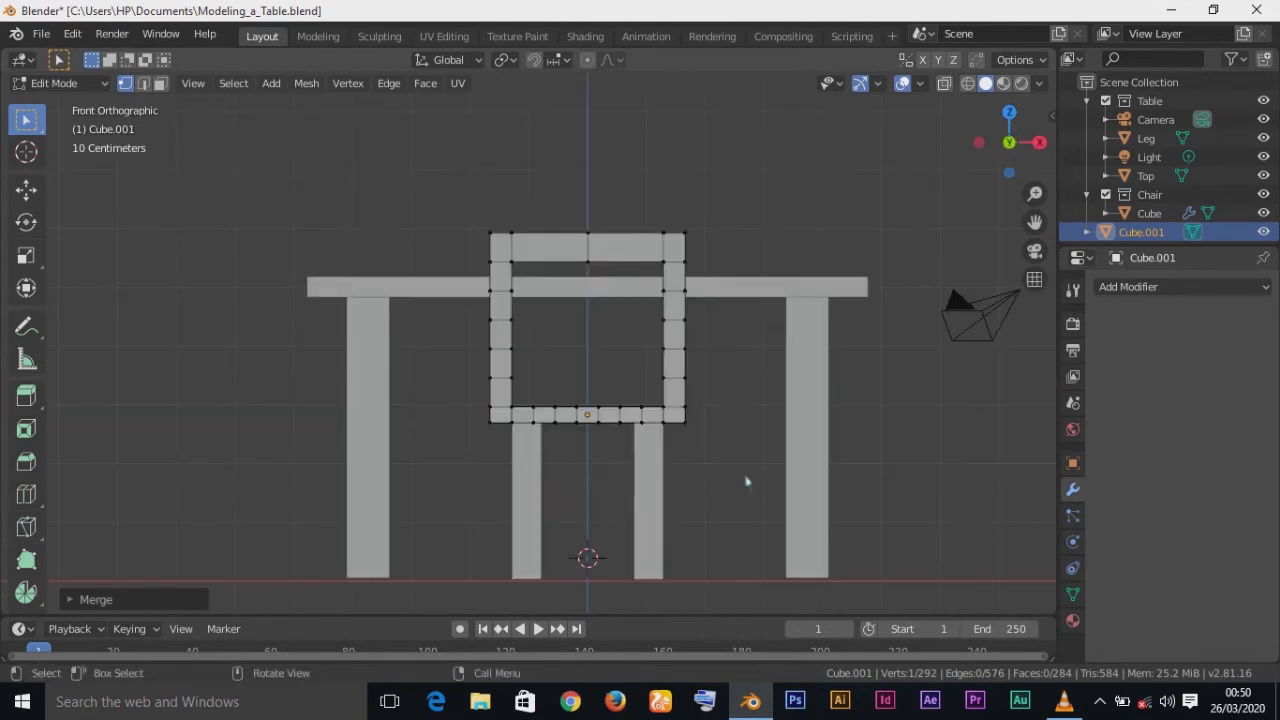
{"action": "key", "text": "Tab"}
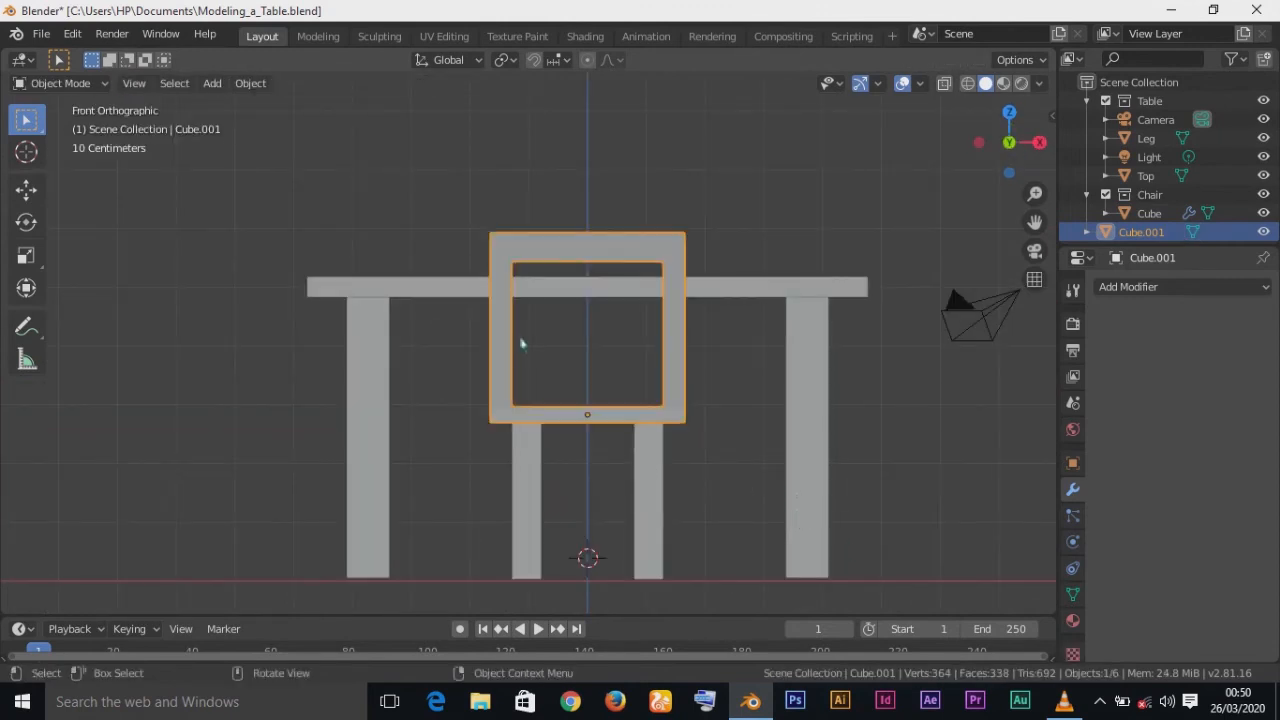
Step: Snap the 3D cursor to the world origin and add a mesh cube there
{"action": "middle_click_drag", "start_coordinate": [732, 430], "coordinate": [759, 499]}
{"action": "key", "text": "KP_1"}
{"action": "key", "text": "shift+s"}
{"action": "left_click", "coordinate": [628, 535]}
{"action": "middle_click_drag", "start_coordinate": [680, 514], "coordinate": [671, 403], "text": "shift"}
{"action": "key", "text": "shift+a"}
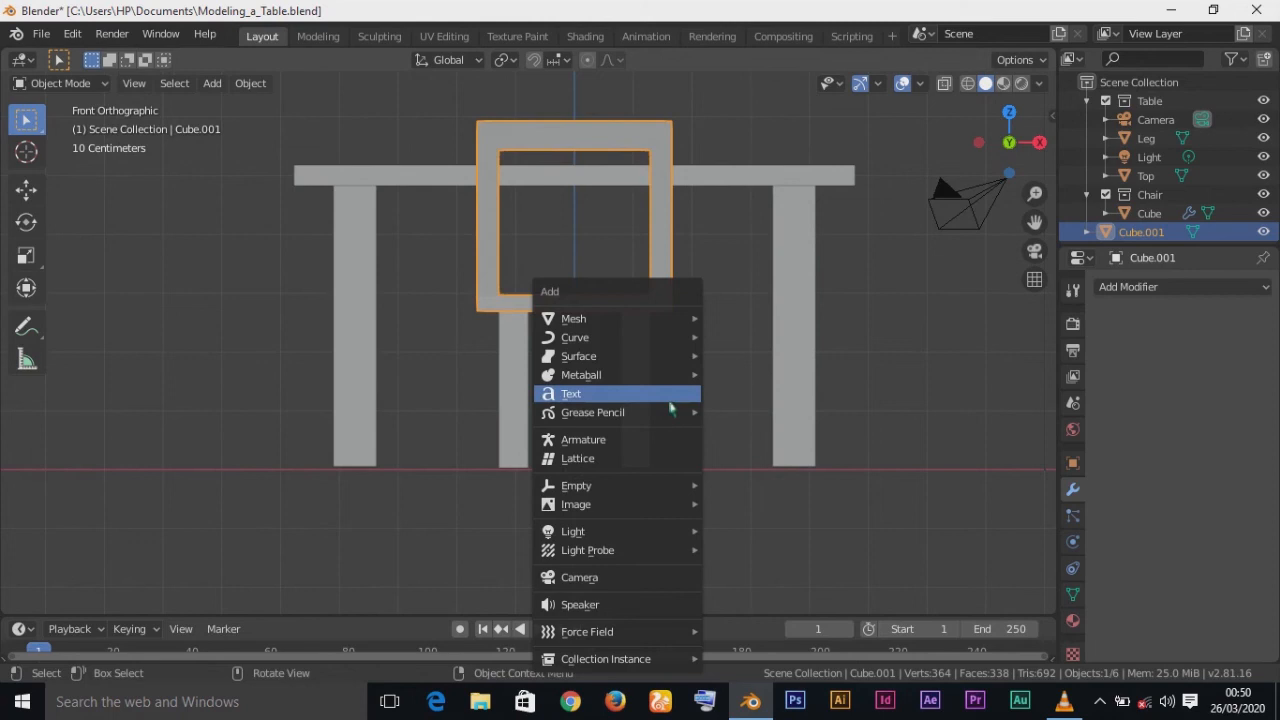
{"action": "mouse_move", "coordinate": [659, 322]}
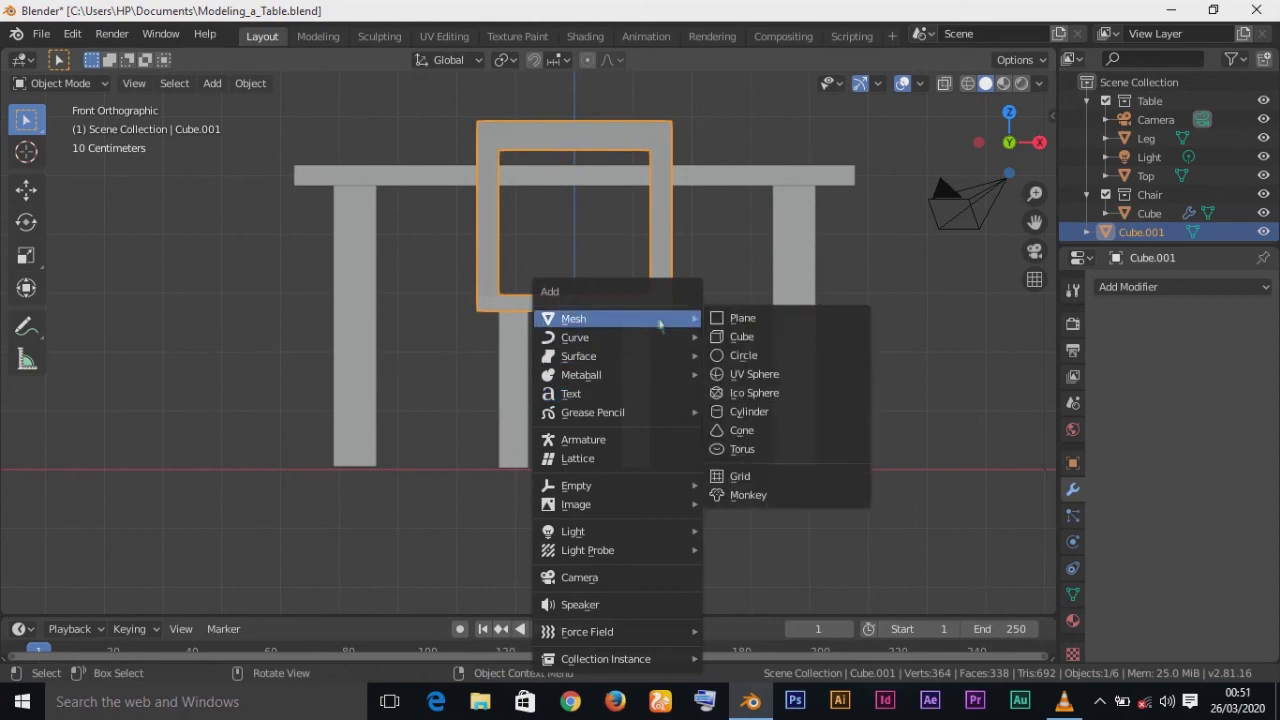
{"action": "left_click", "coordinate": [786, 338]}
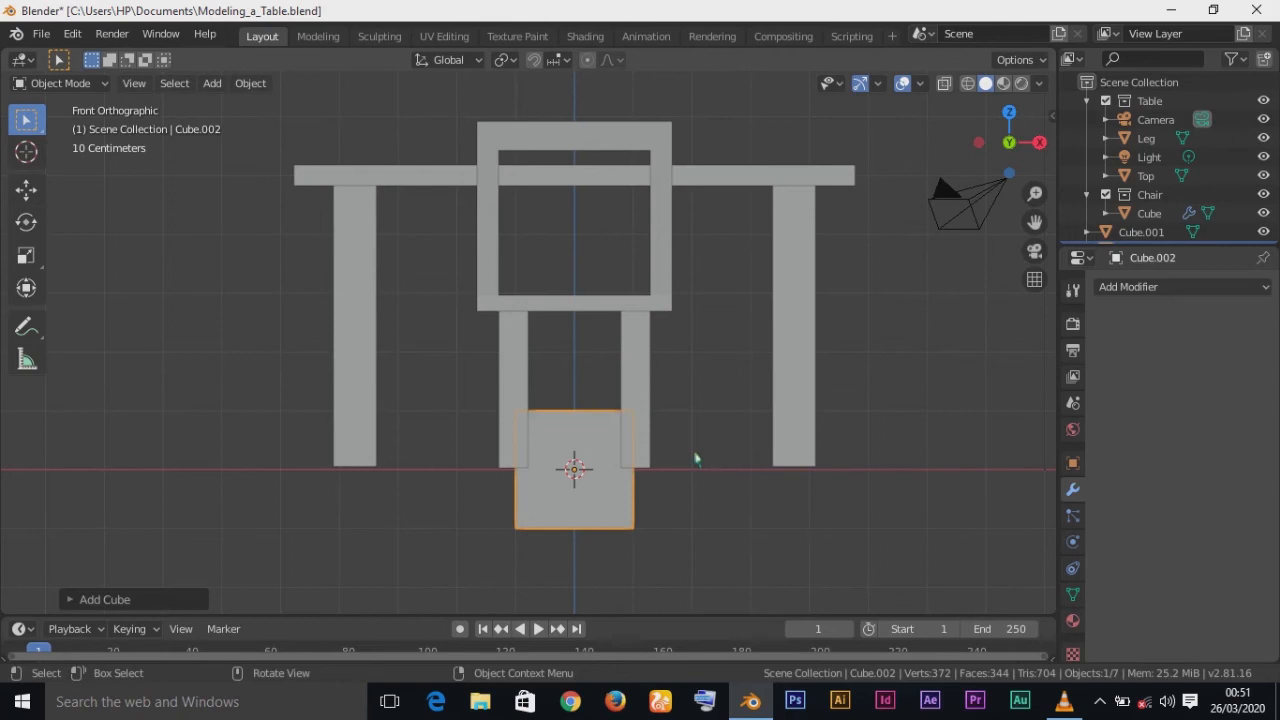
Step: Move the new cube up about 4.1 m along Z into the backrest opening and scale it to about 0.4
{"action": "key", "text": "g"}
{"action": "key", "text": "z"}
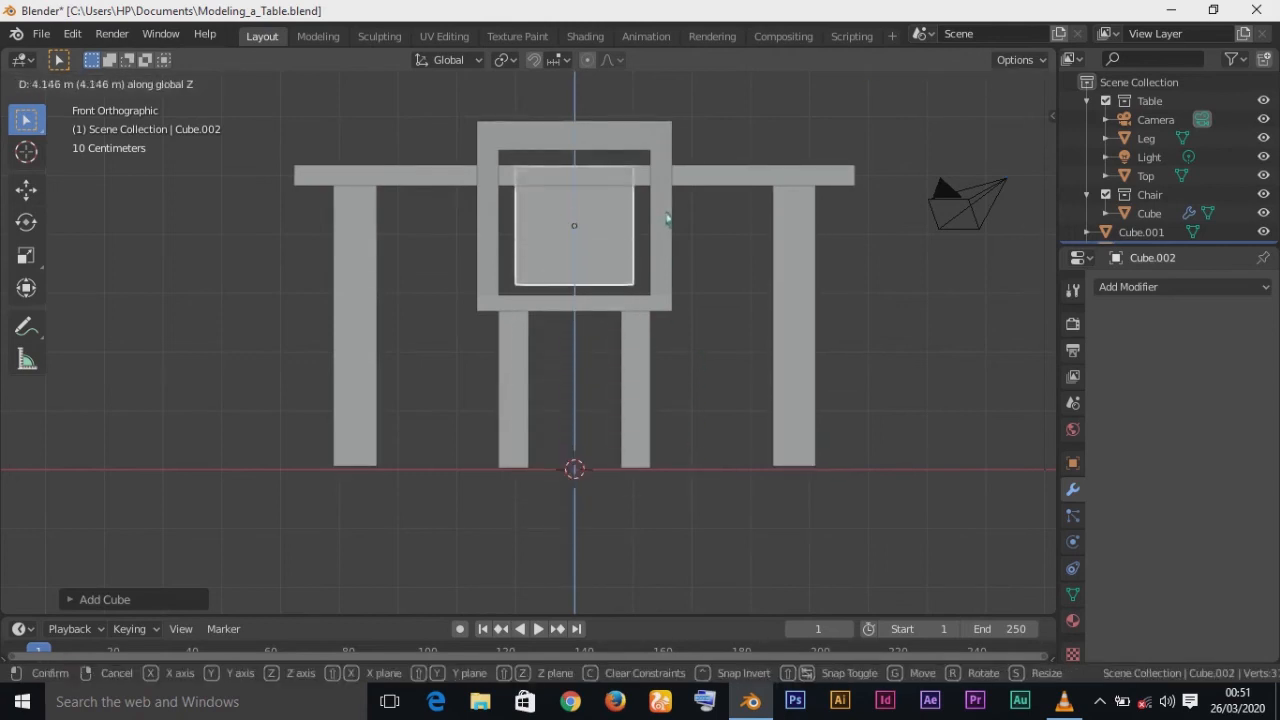
{"action": "left_click", "coordinate": [668, 218]}
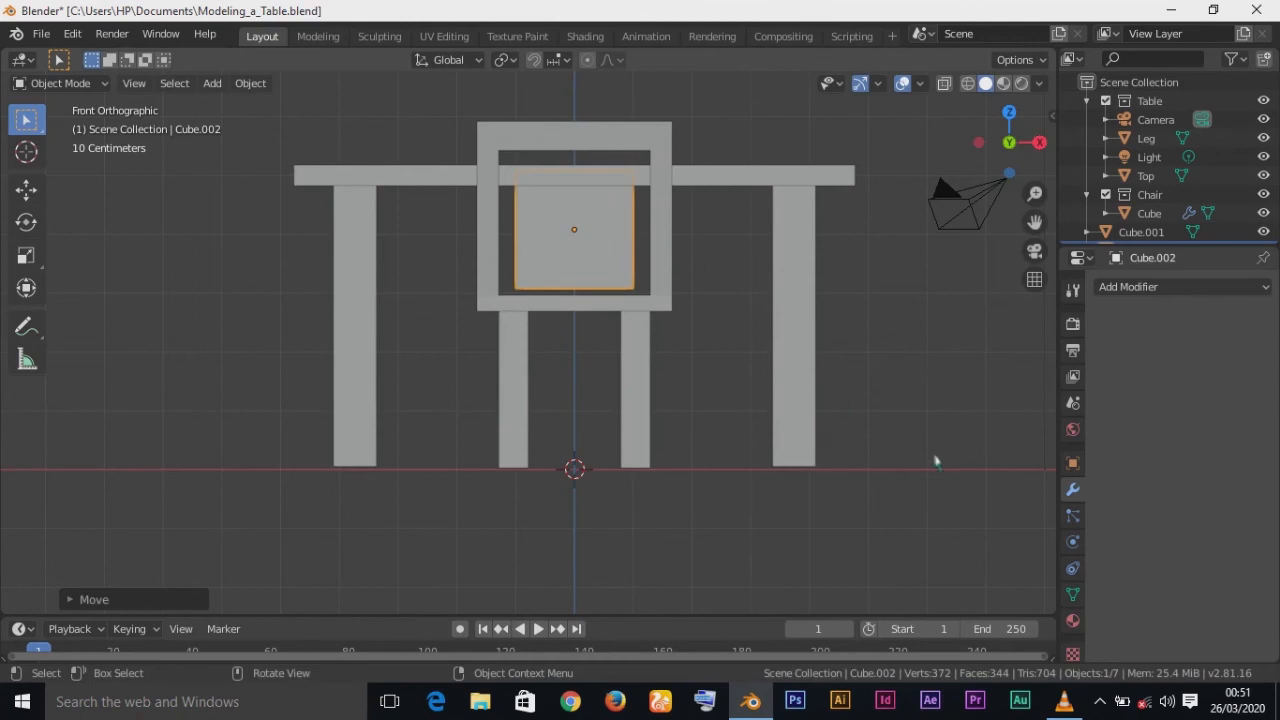
{"action": "key", "text": "s"}
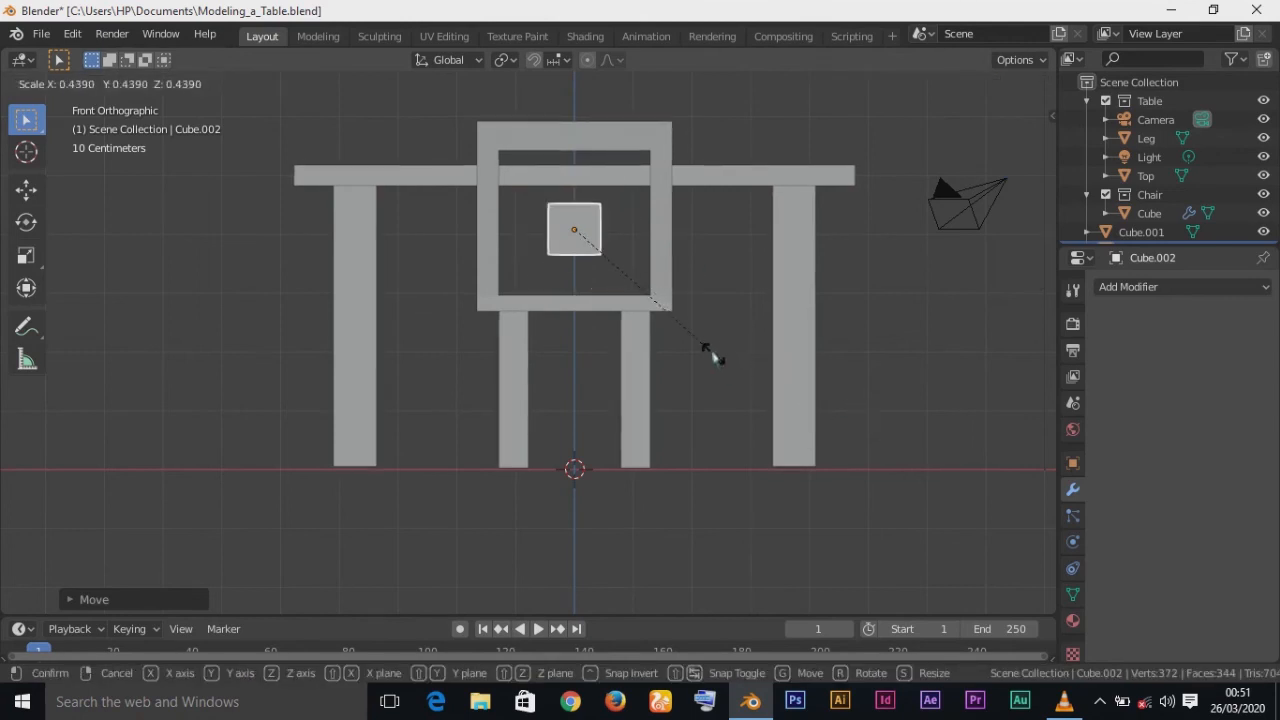
{"action": "left_click", "coordinate": [708, 352]}
Step: Move the cube about 1.48 m along X onto the +X backrest post and scale it to about 0.46 along X to match the post's width
{"action": "key", "text": "g"}
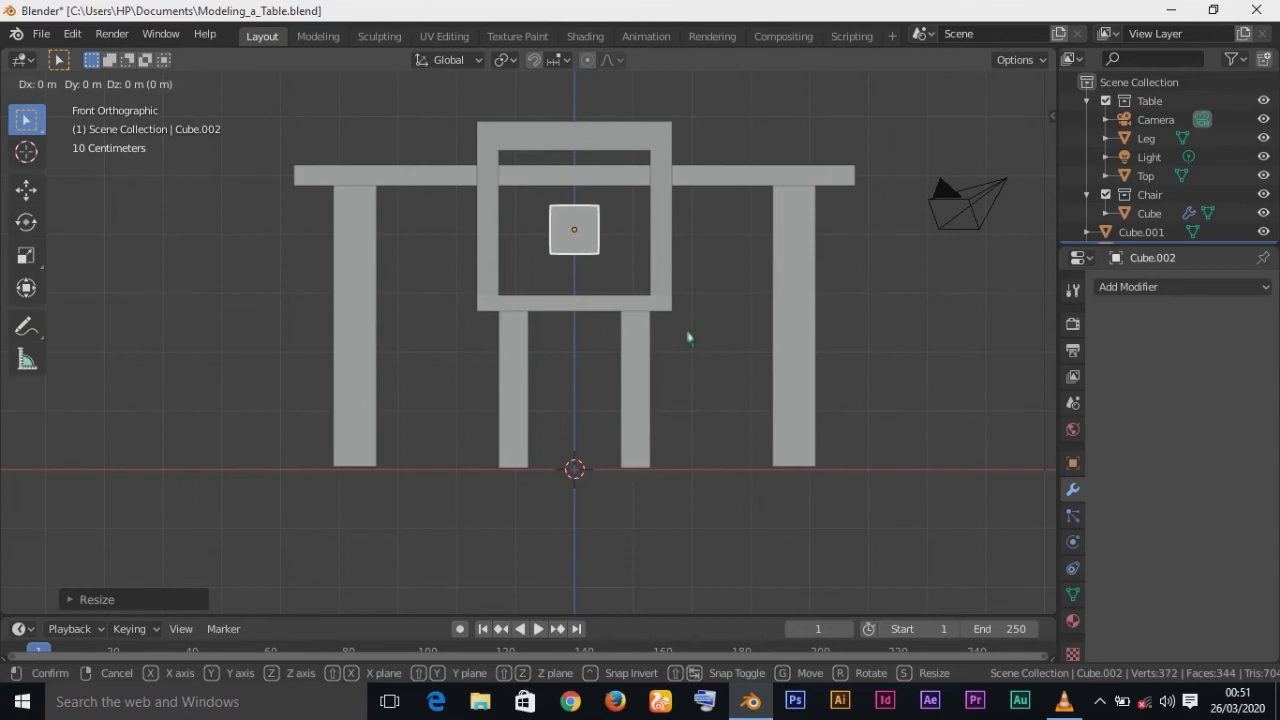
{"action": "key", "text": "x"}
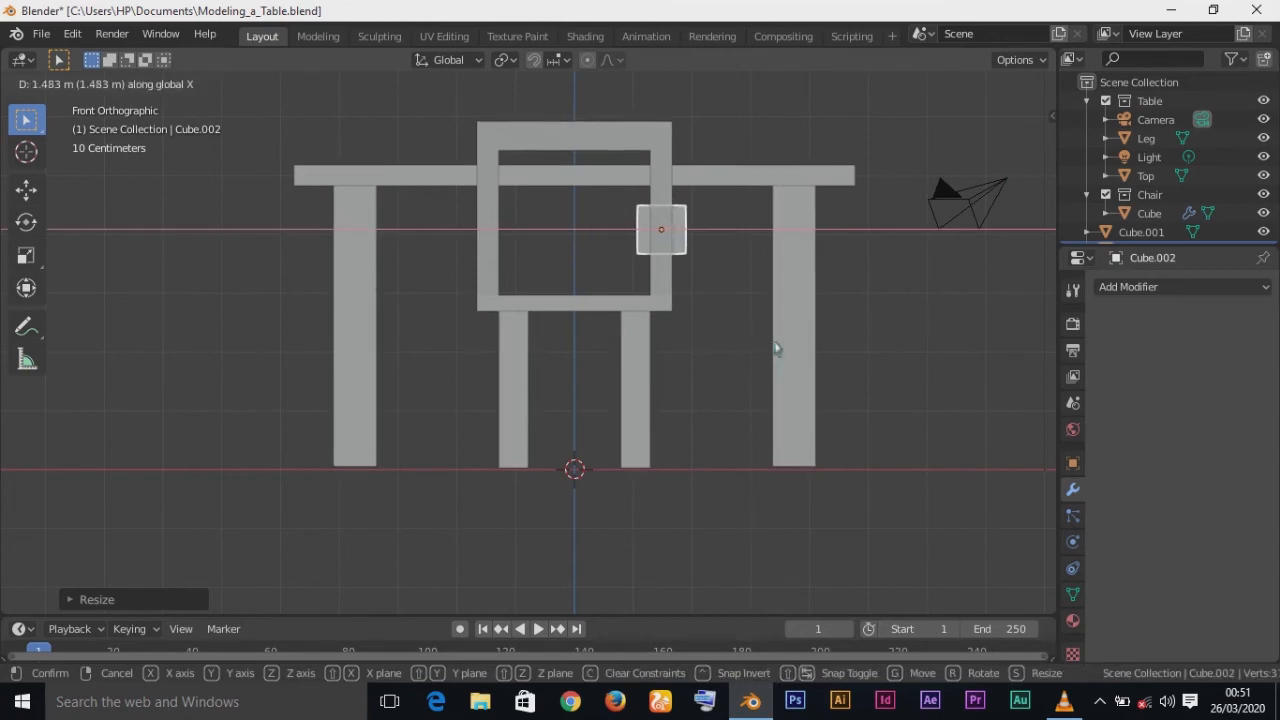
{"action": "left_click", "coordinate": [776, 348]}
{"action": "key", "text": "s"}
{"action": "key", "text": "x"}
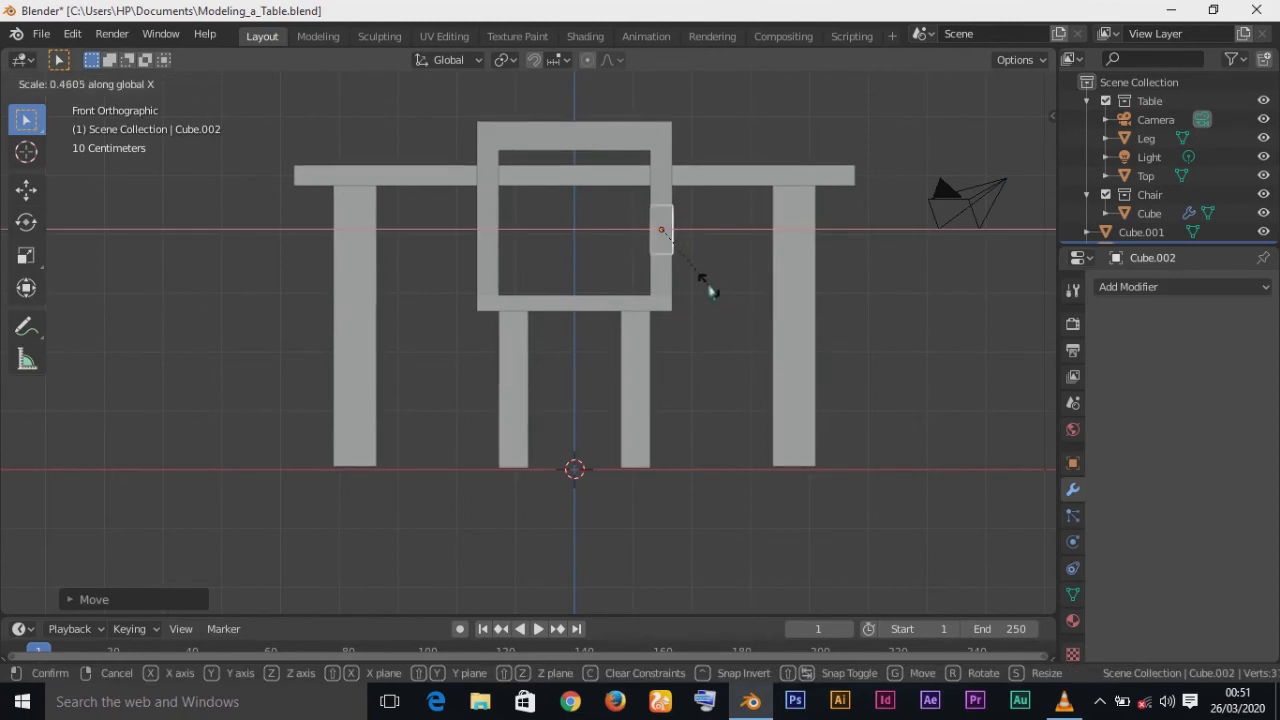
{"action": "left_click", "coordinate": [709, 291]}
{"action": "key", "text": "g"}
{"action": "key", "text": "x"}
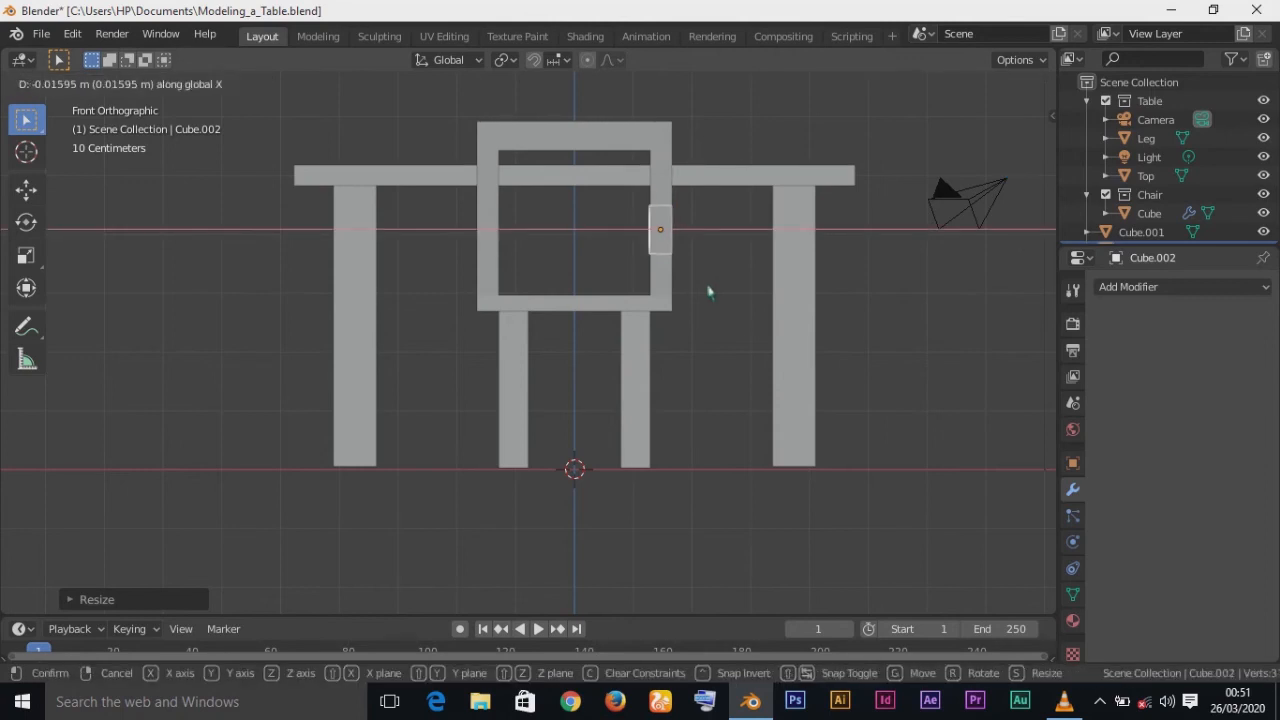
{"action": "left_click", "coordinate": [709, 291]}
Step: Switch to wireframe shading and move the cube about -1.45 m along X to center it between the backrest posts
{"action": "key", "text": "KP_7"}
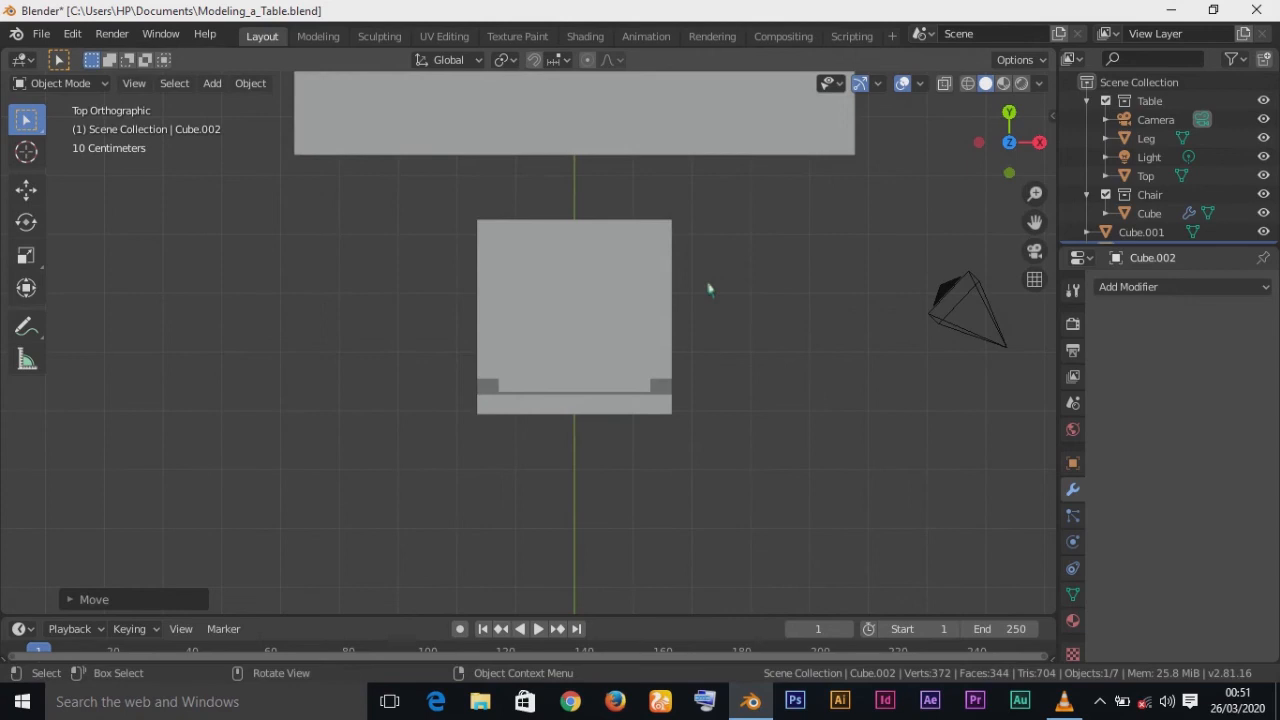
{"action": "key", "text": "z"}
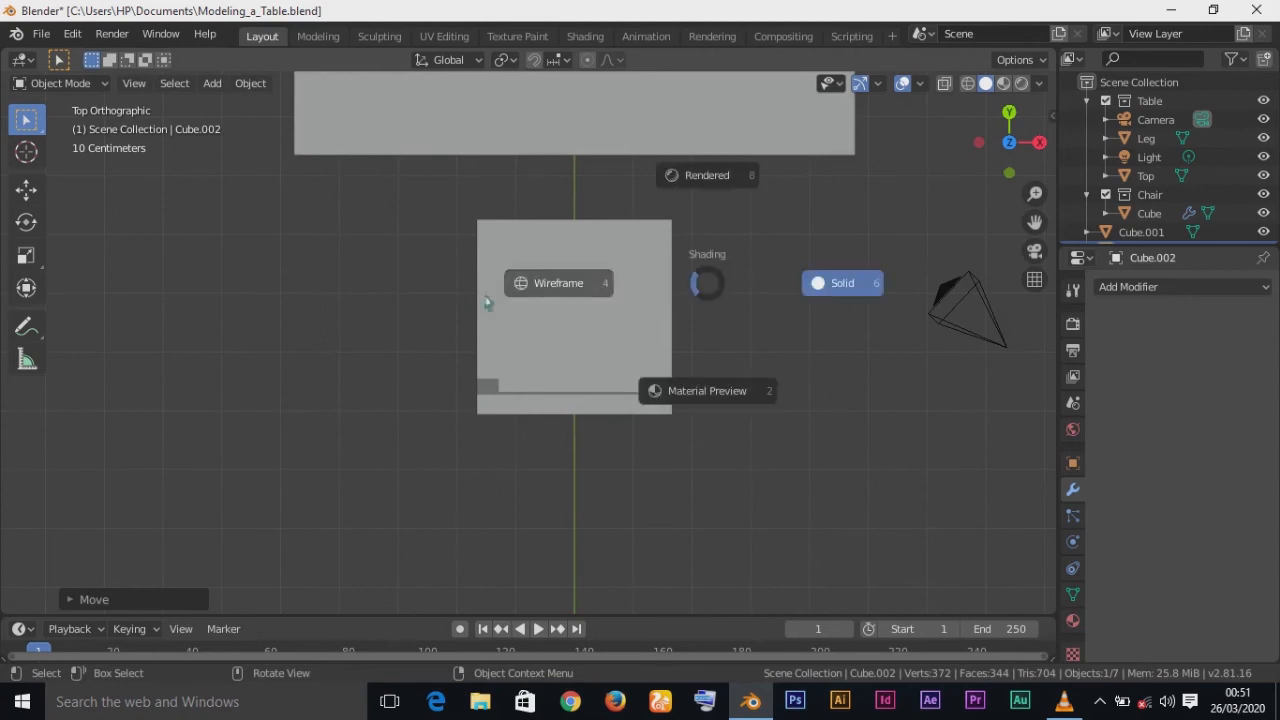
{"action": "left_click", "coordinate": [548, 285]}
{"action": "key", "text": "KP_1"}
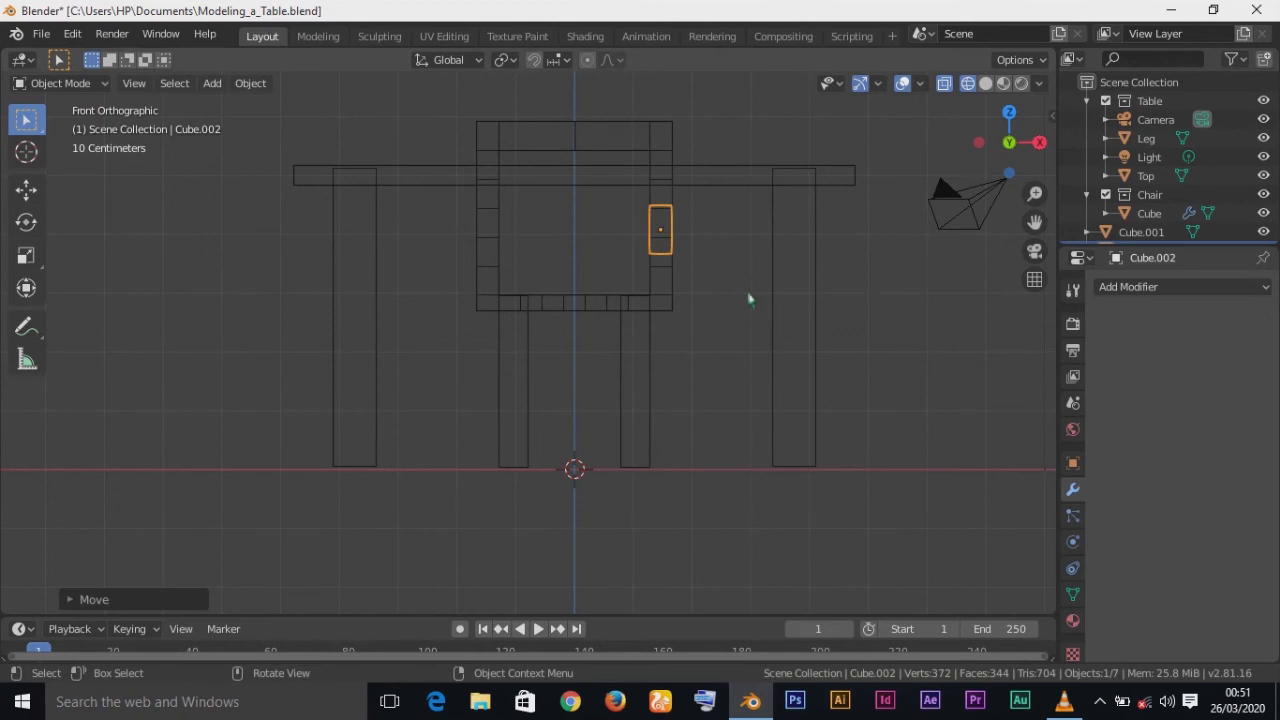
{"action": "key", "text": "g"}
{"action": "key", "text": "x"}
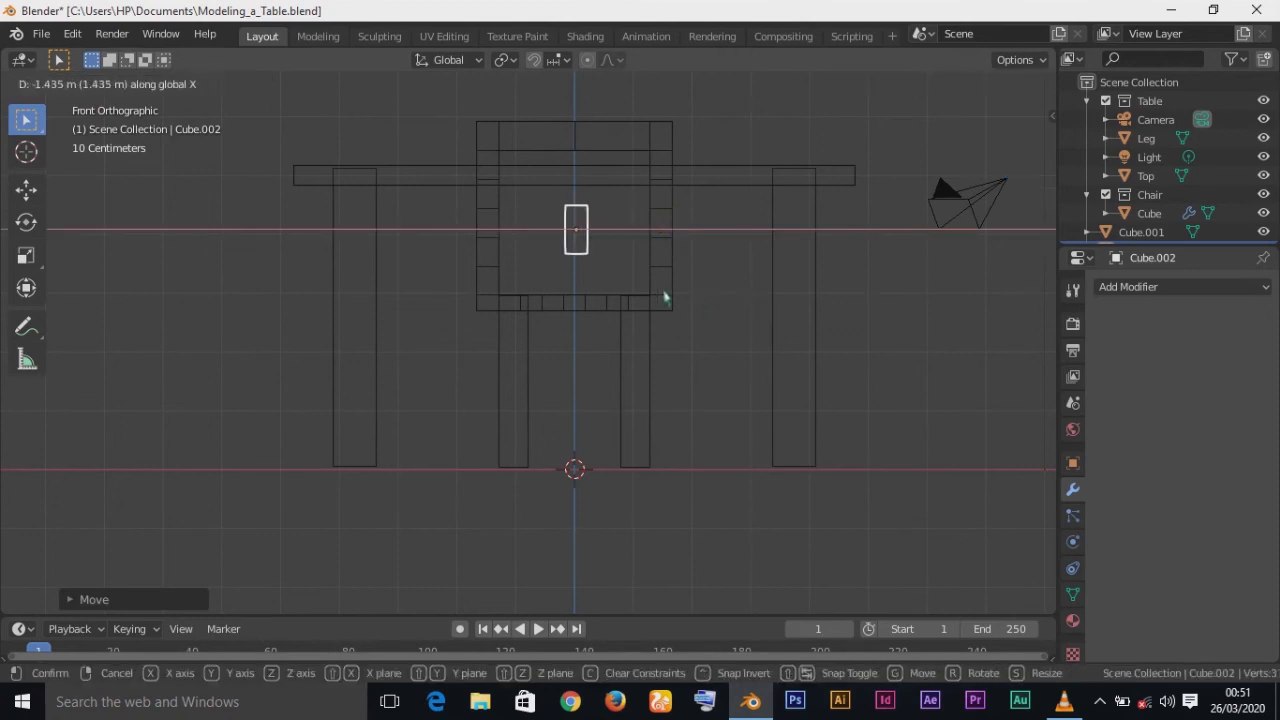
{"action": "left_click", "coordinate": [662, 298]}
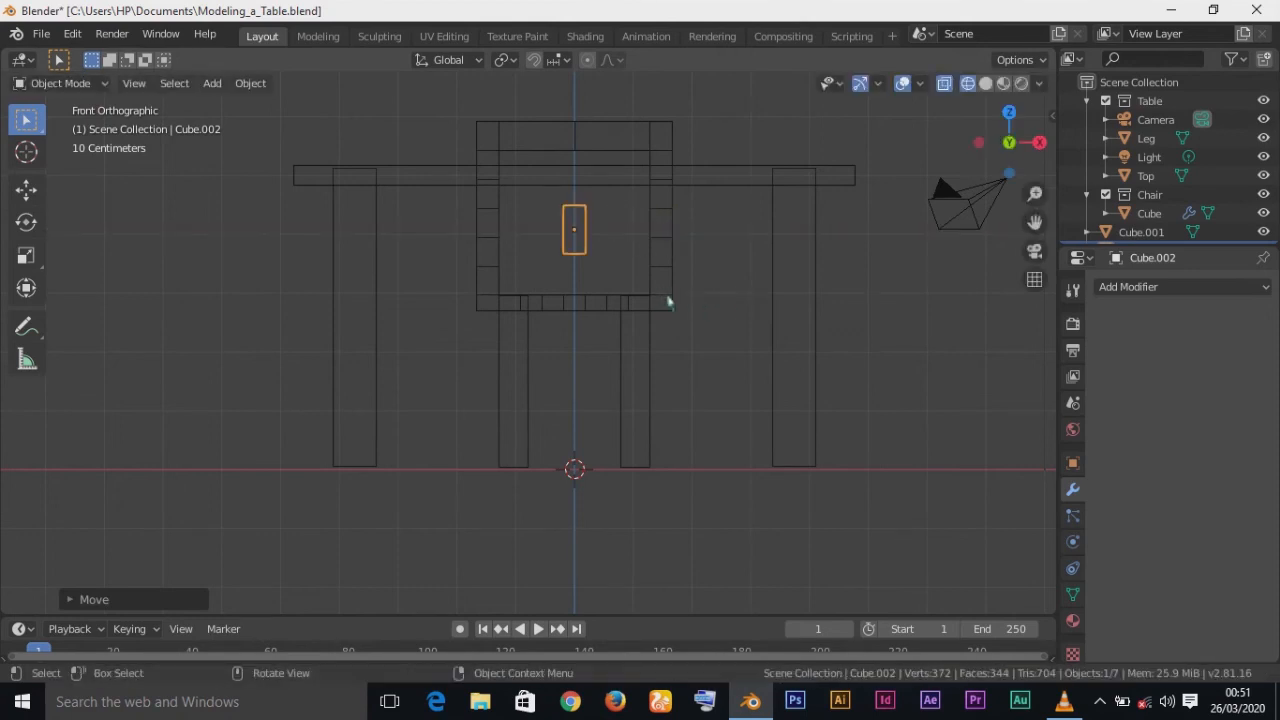
Step: Move the cube about -7 m along Y so it sits over the rear of the chair seat
{"action": "key", "text": "KP_7"}
{"action": "middle_click_drag", "start_coordinate": [766, 434], "coordinate": [487, 332]}
{"action": "key", "text": "KP_7"}
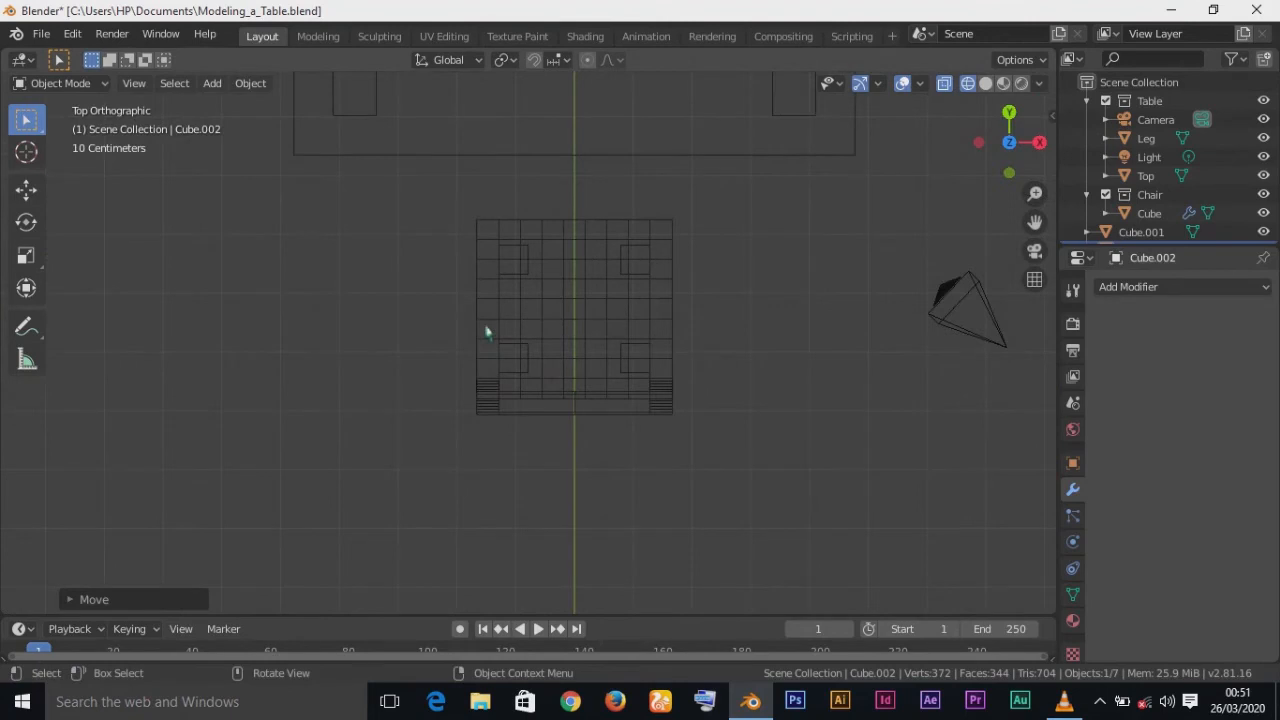
{"action": "middle_click_drag", "start_coordinate": [755, 220], "coordinate": [783, 378], "text": "shift"}
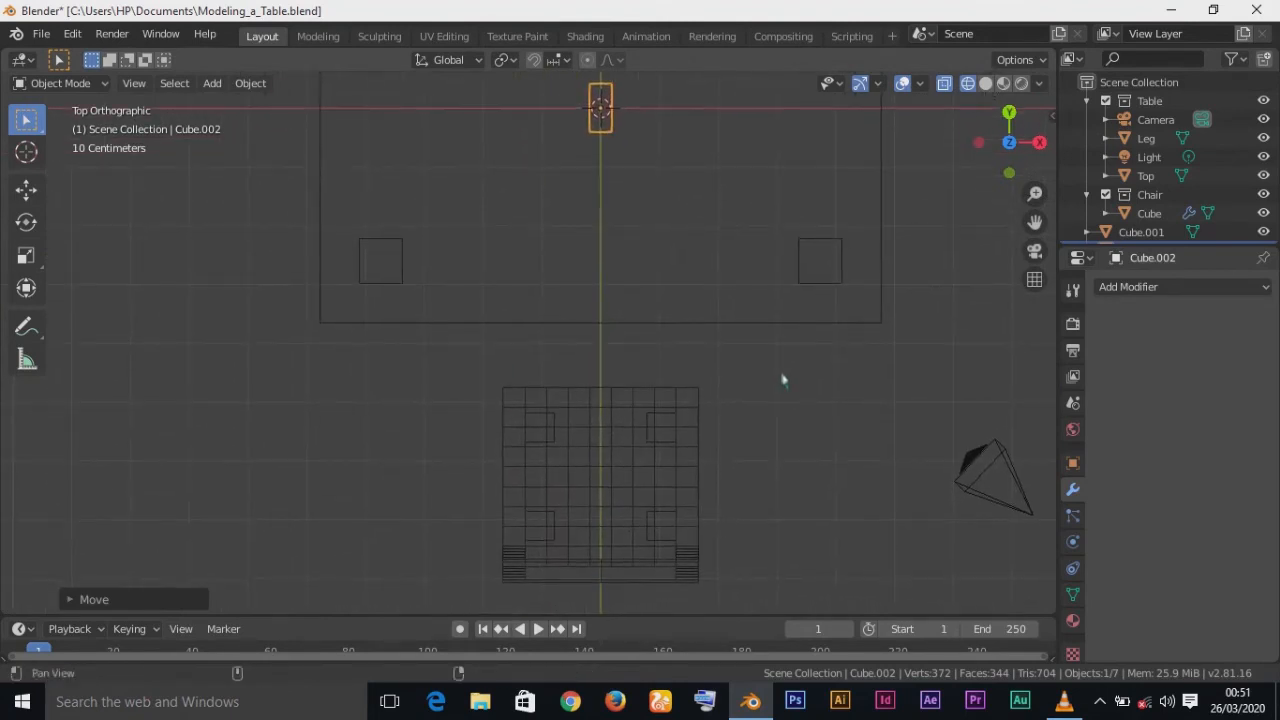
{"action": "key", "text": "g"}
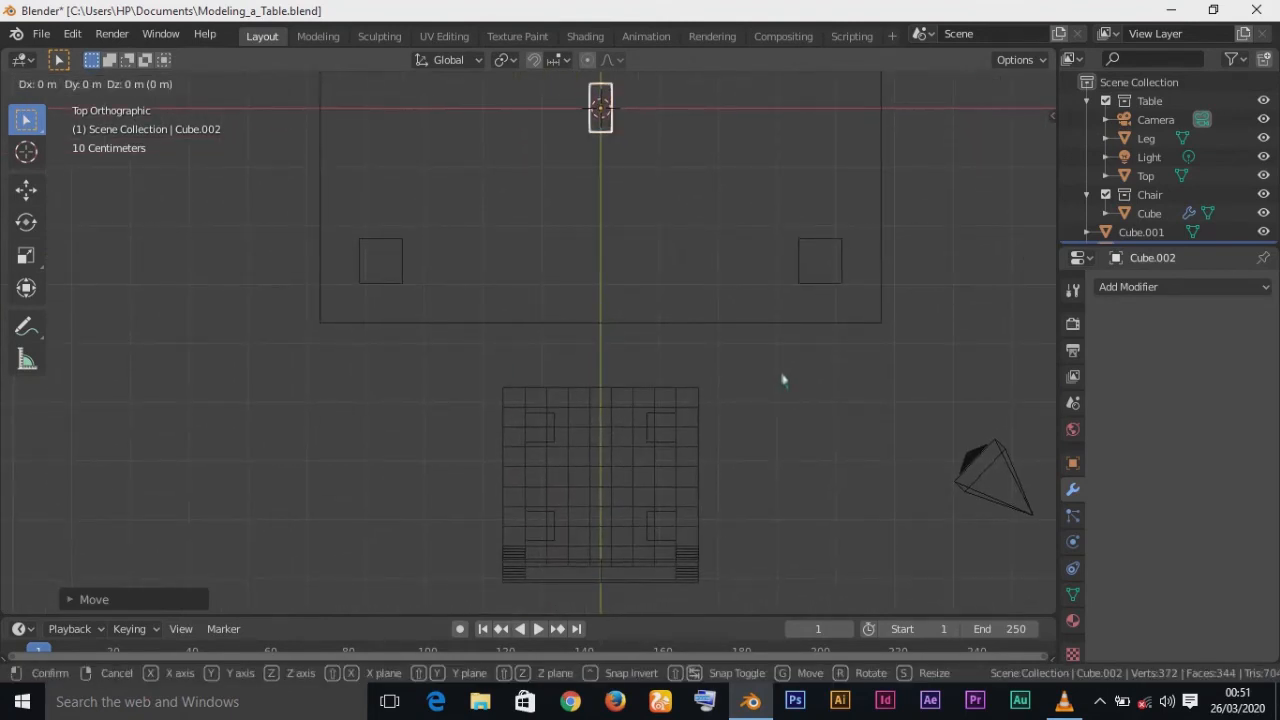
{"action": "key", "text": "y"}
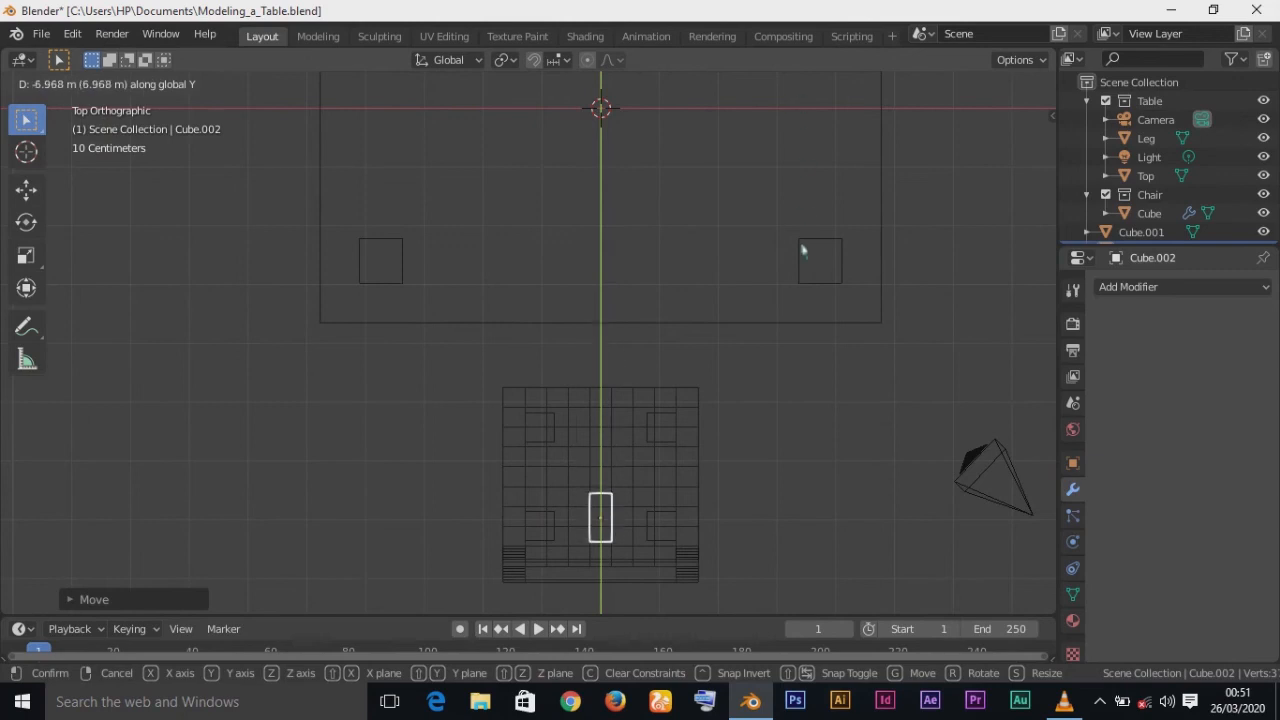
{"action": "left_click", "coordinate": [810, 300]}
Step: Move the cube about -0.45 m along Y into the backrest and scale it to about 0.46 along Y to match the post's thickness
{"action": "middle_click_drag", "start_coordinate": [826, 386], "coordinate": [623, 277]}
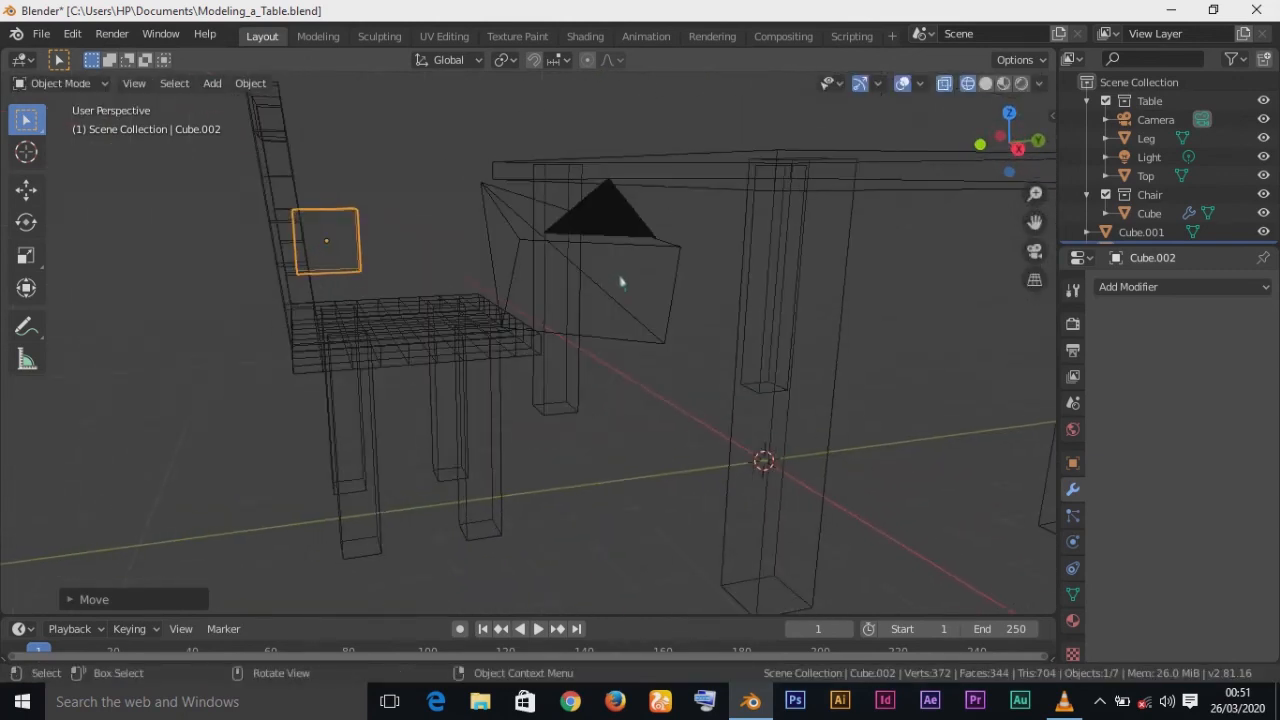
{"action": "key", "text": "g"}
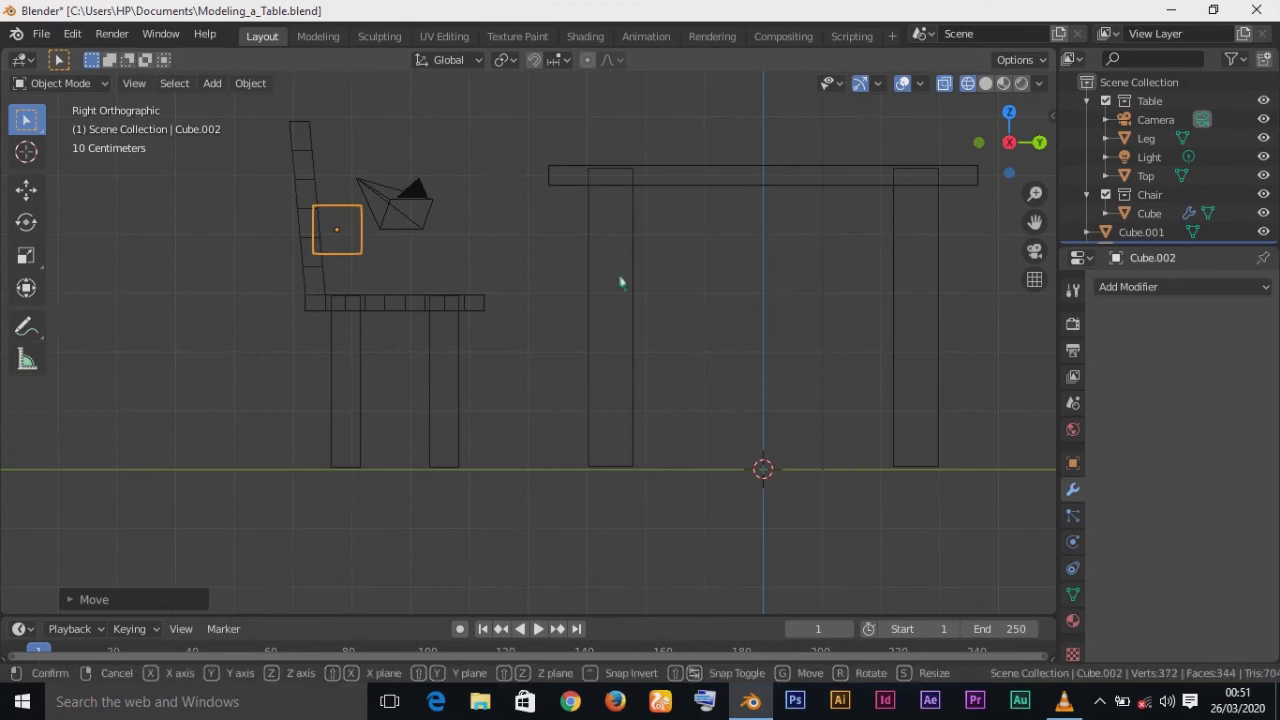
{"action": "key", "text": "x"}
{"action": "key", "text": "Escape"}
{"action": "key", "text": "g"}
{"action": "key", "text": "y"}
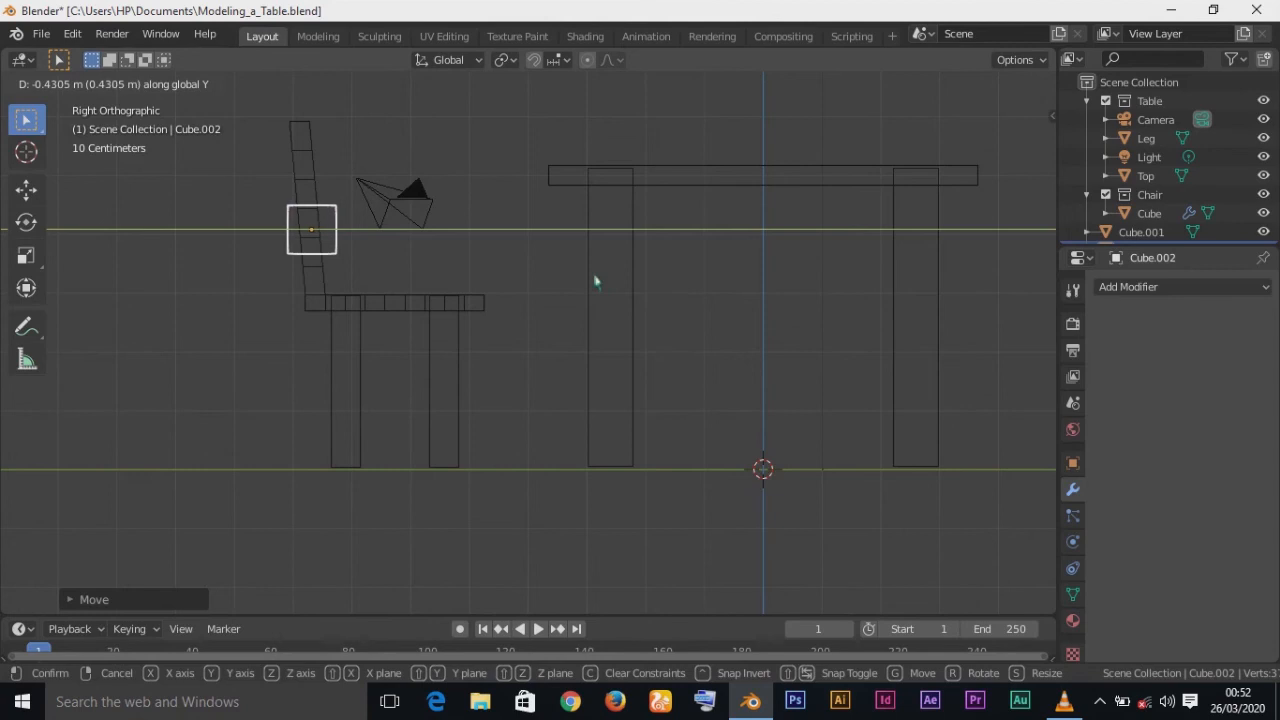
{"action": "left_click", "coordinate": [592, 281]}
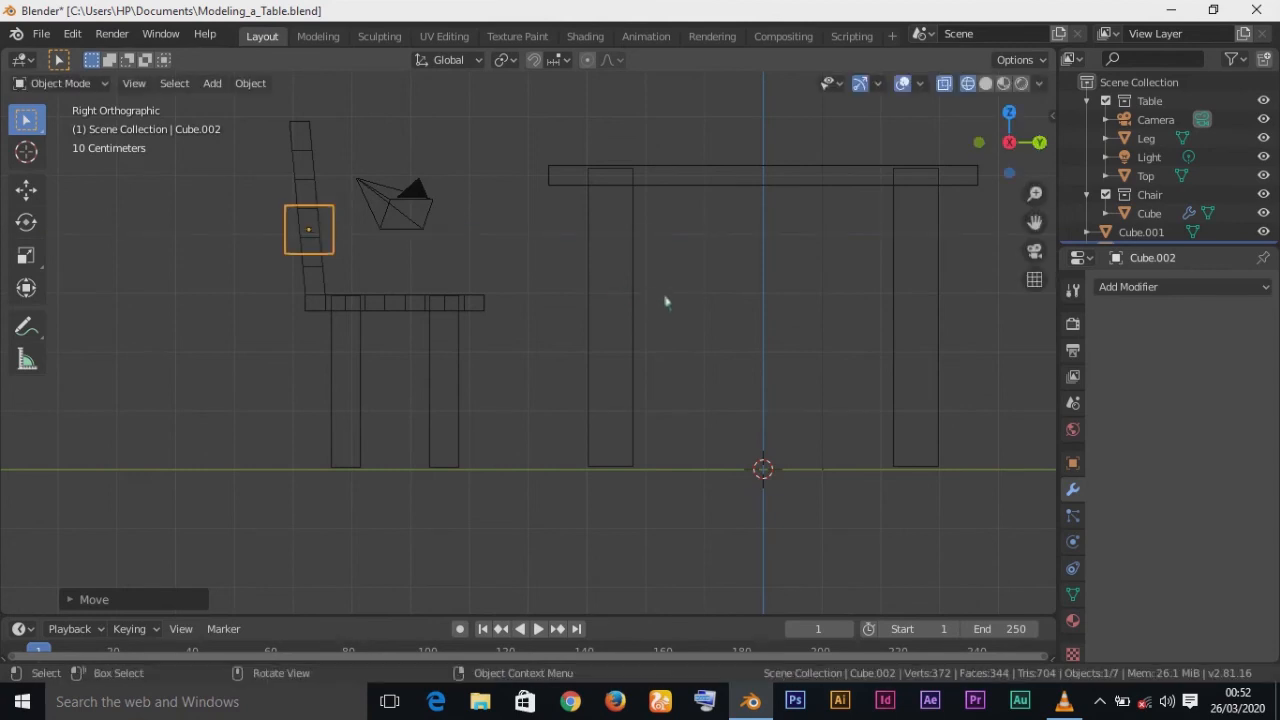
{"action": "key", "text": "s"}
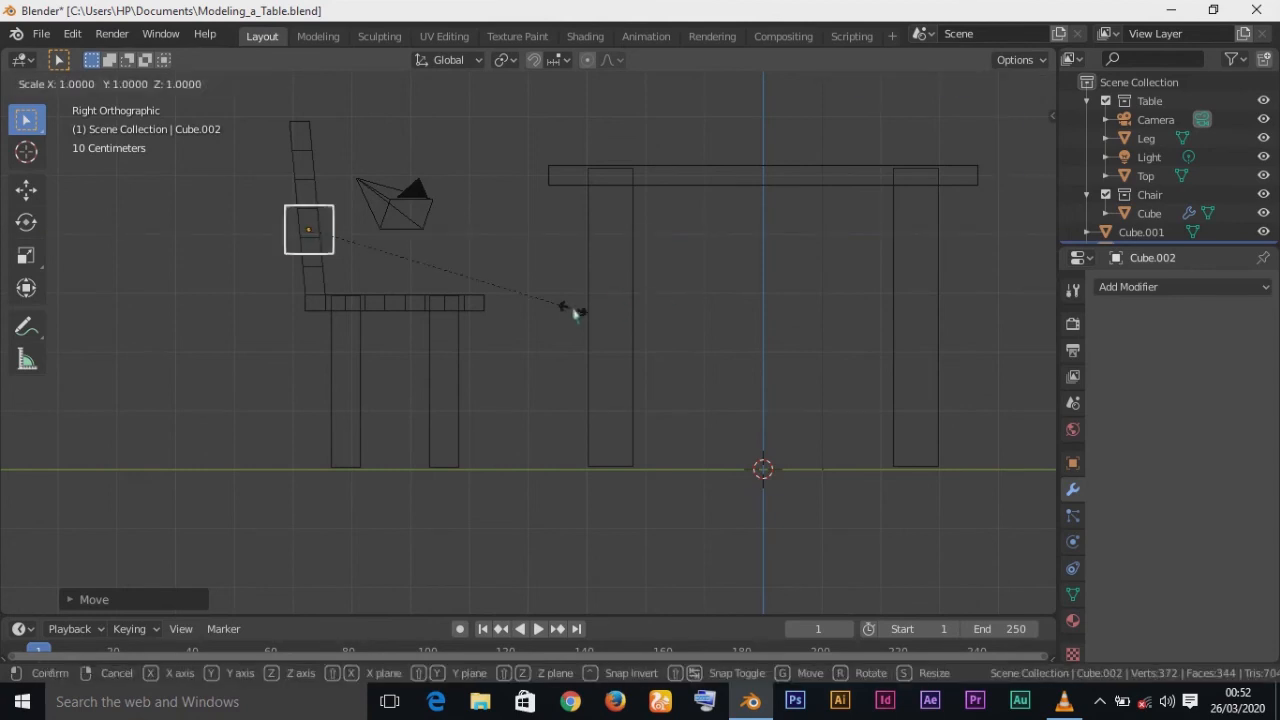
{"action": "key", "text": "y"}
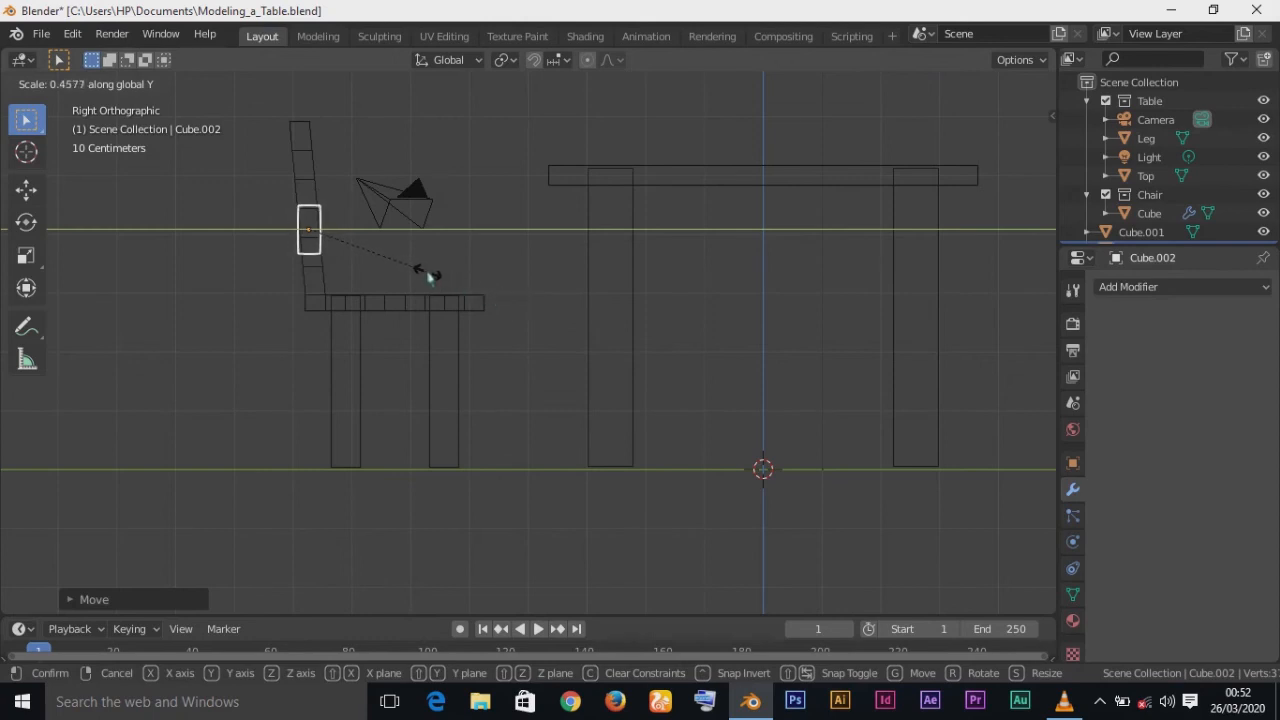
{"action": "left_click", "coordinate": [426, 273]}
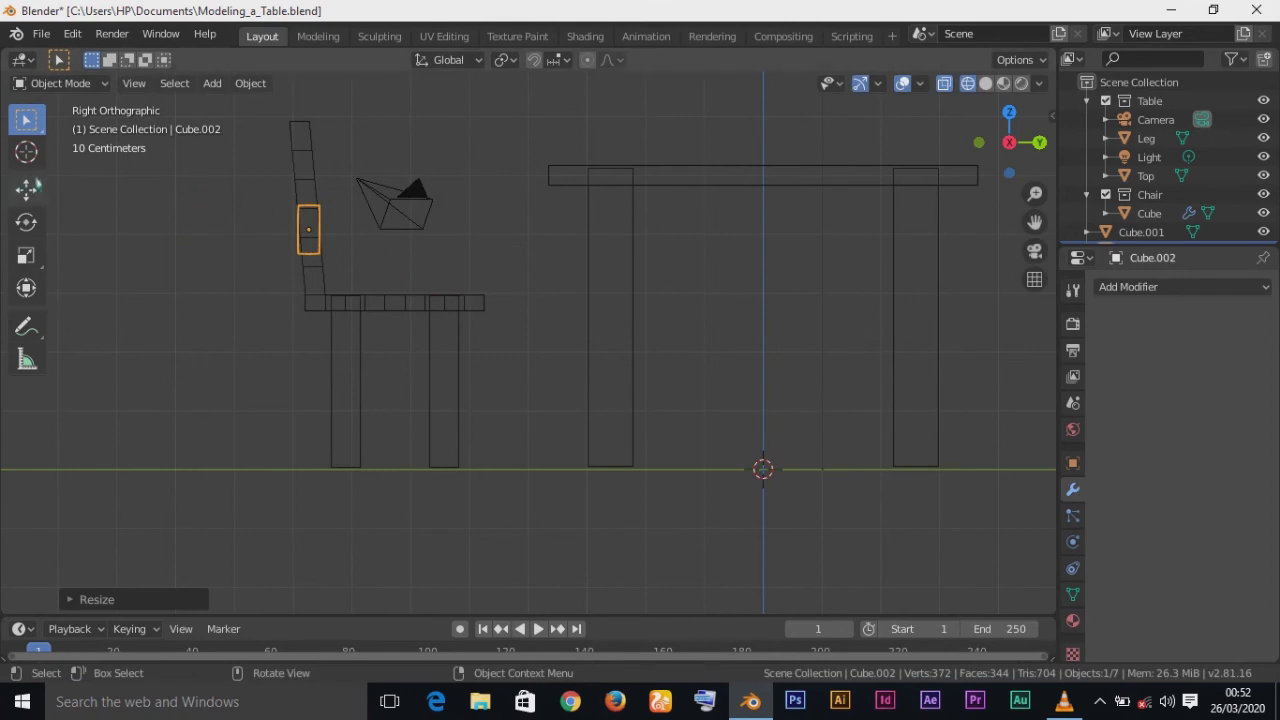
Step: Try rotating the cube about the X axis to match the backrest's tilt, and undo the rotation
{"action": "left_click", "coordinate": [26, 222]}
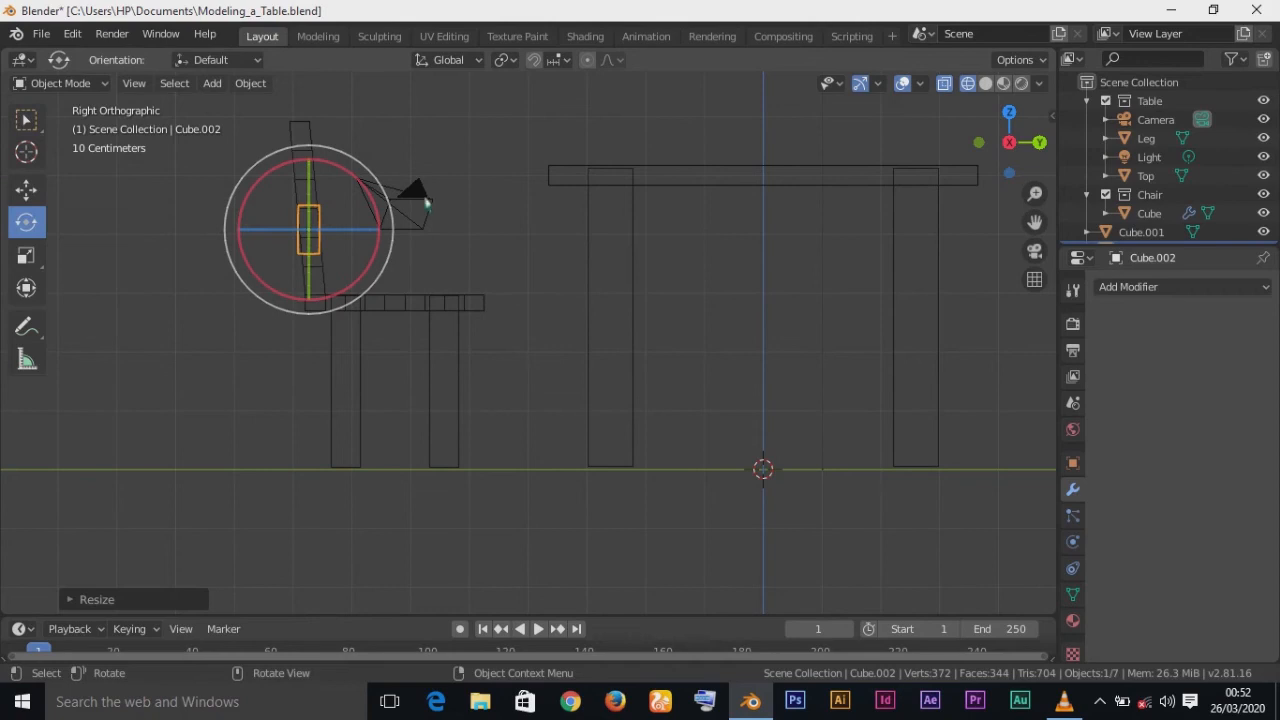
{"action": "left_click_drag", "start_coordinate": [350, 155], "coordinate": [343, 158]}
{"action": "key", "text": "ctrl+z"}
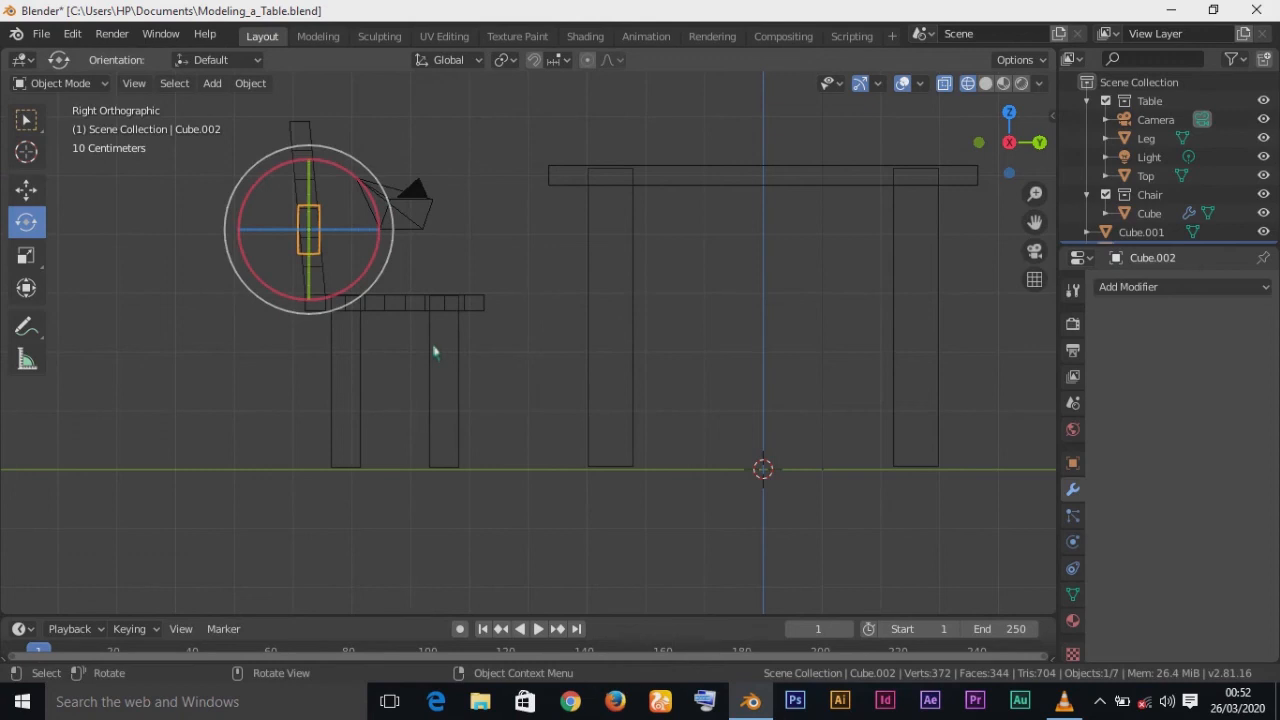
Step: Switch to solid shading and stretch the cube to about 3.16 along Z so it spans the backrest opening
{"action": "key", "text": "KP_1"}
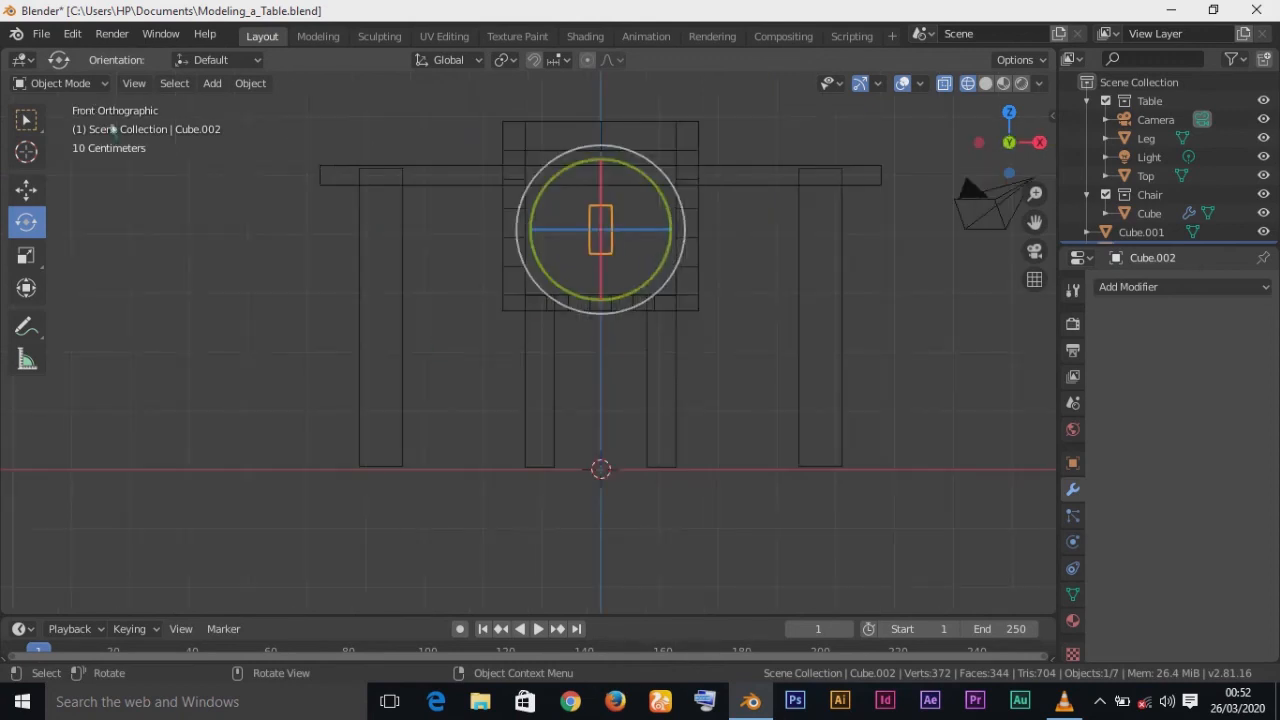
{"action": "left_click", "coordinate": [26, 119]}
{"action": "key", "text": "z"}
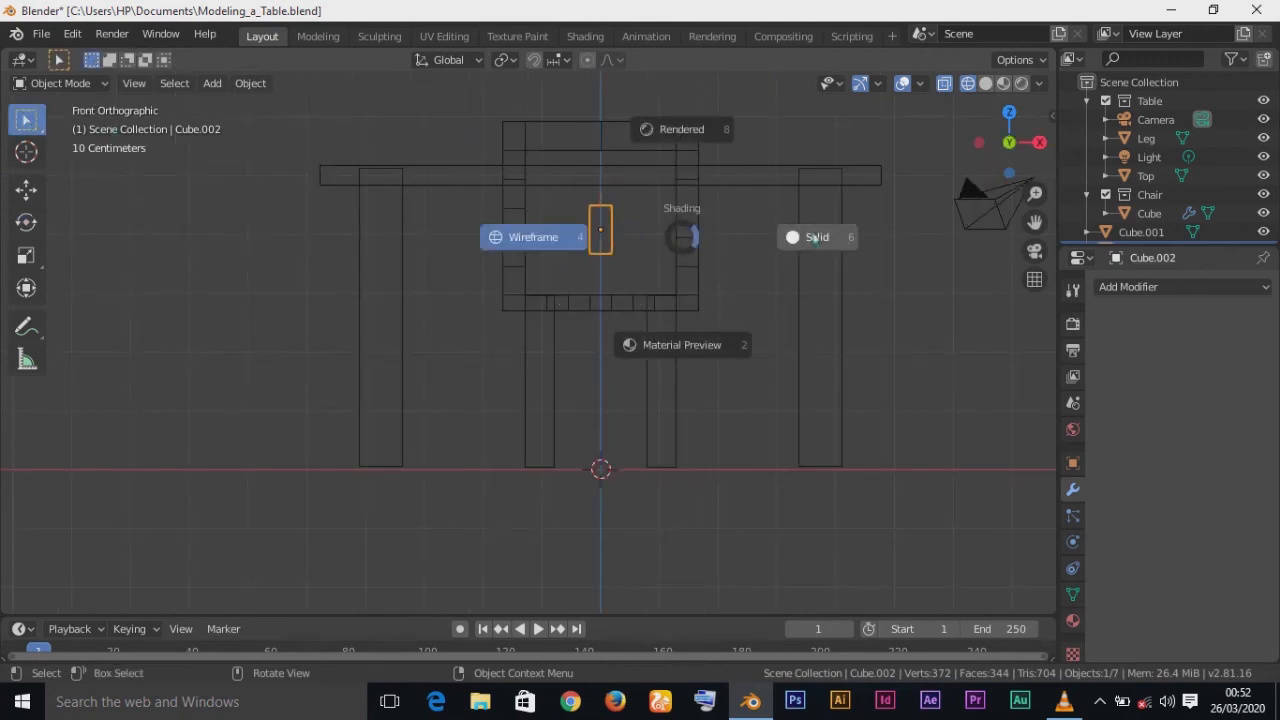
{"action": "left_click", "coordinate": [795, 238]}
{"action": "key", "text": "s"}
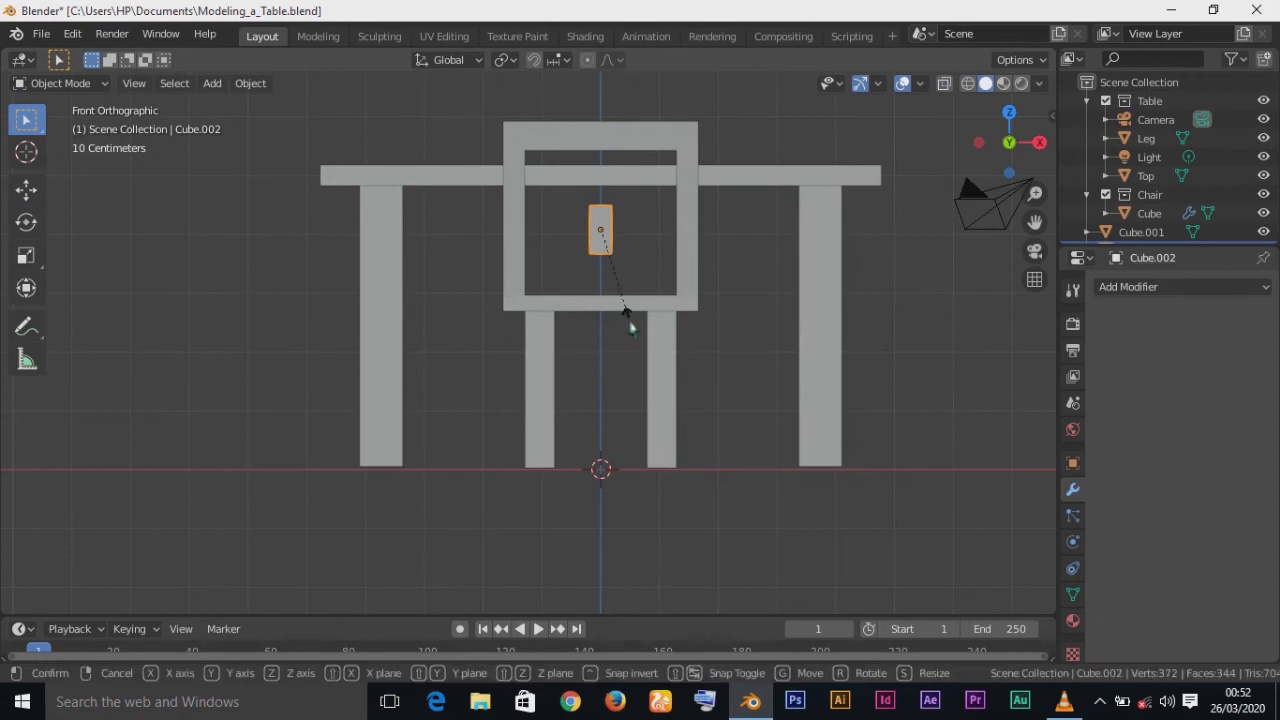
{"action": "key", "text": "z"}
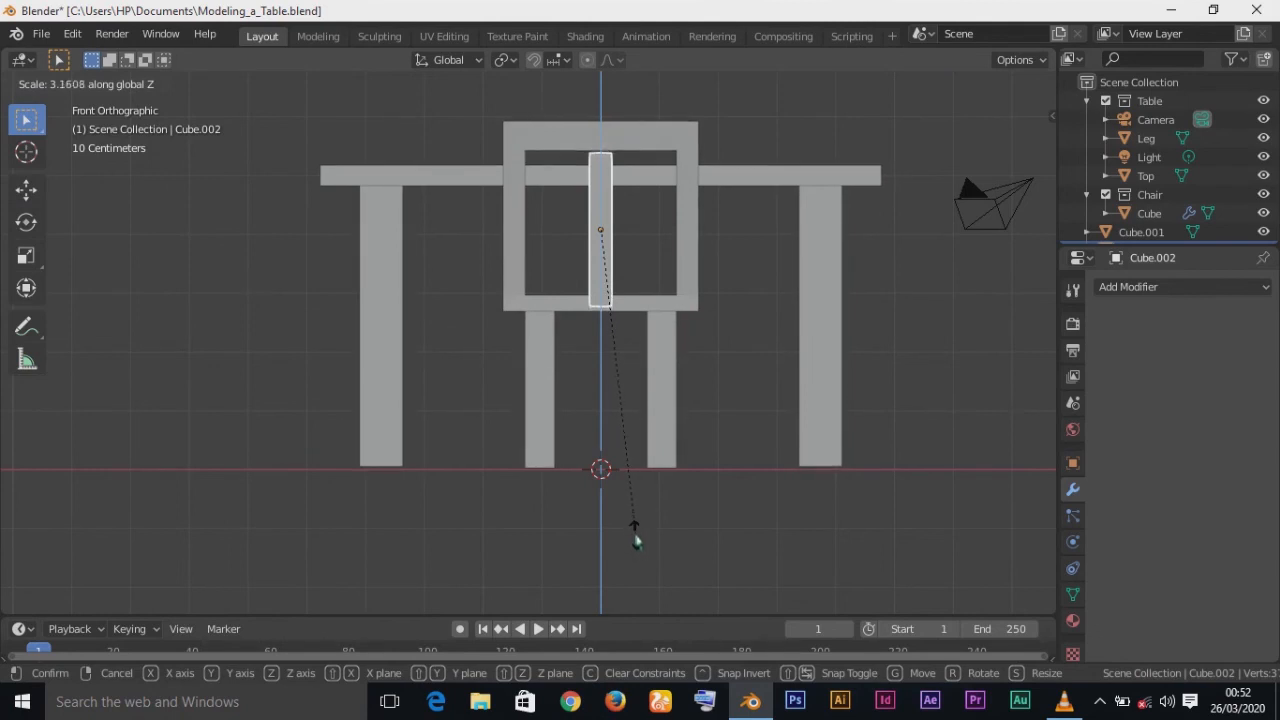
{"action": "left_click", "coordinate": [634, 538]}
Step: Raise the slat about 0.1 m along Z and scale it to about 1.04 along Z to overlap the top rail and seat
{"action": "key", "text": "g"}
{"action": "key", "text": "z"}
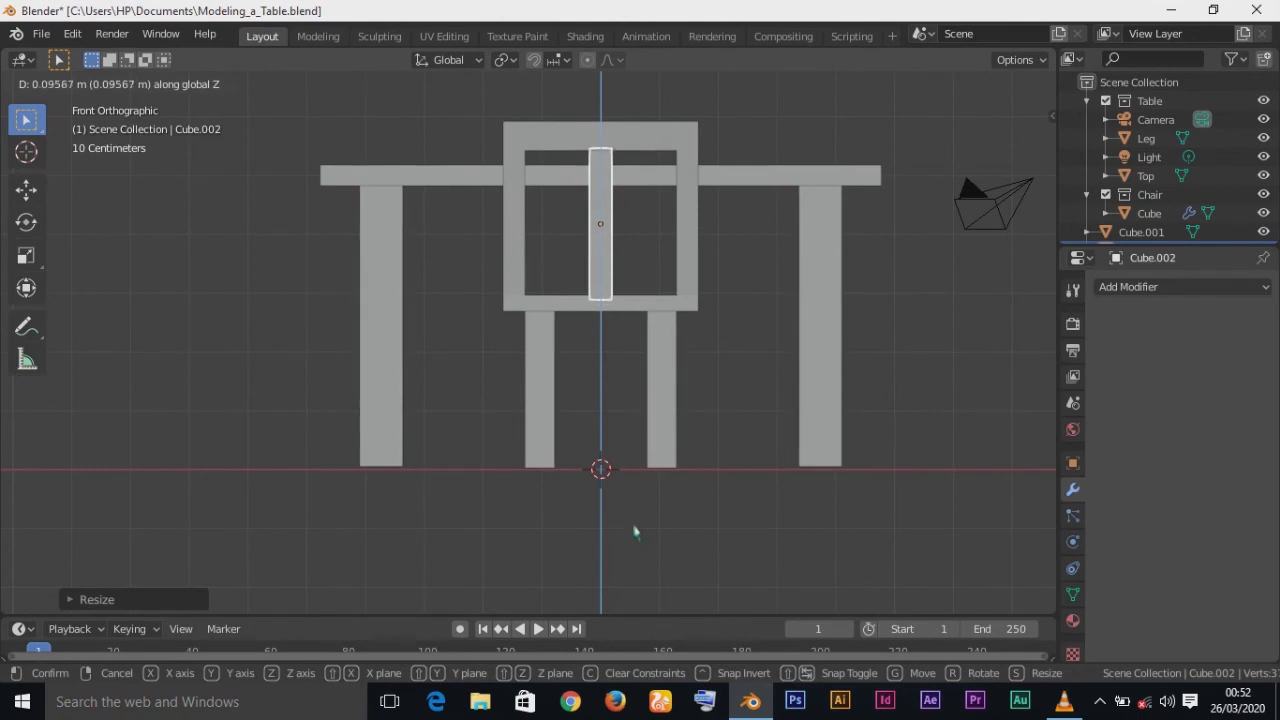
{"action": "left_click", "coordinate": [634, 530]}
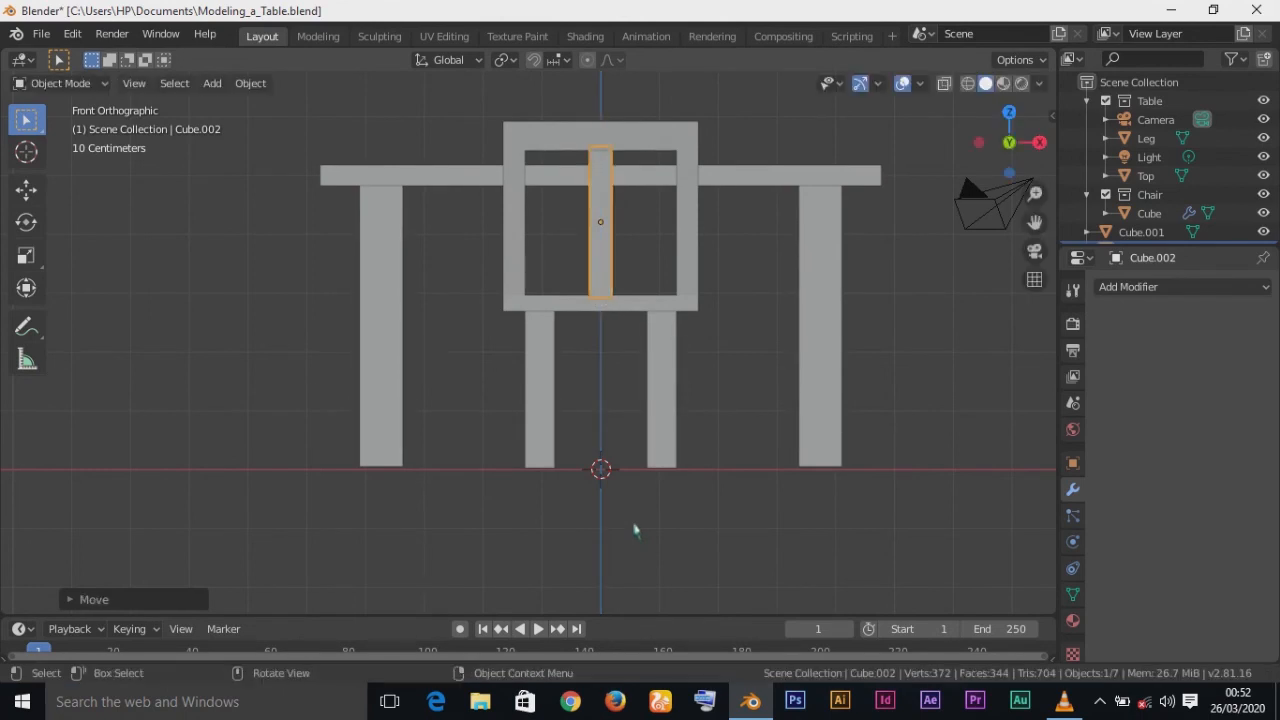
{"action": "key", "text": "s"}
{"action": "key", "text": "z"}
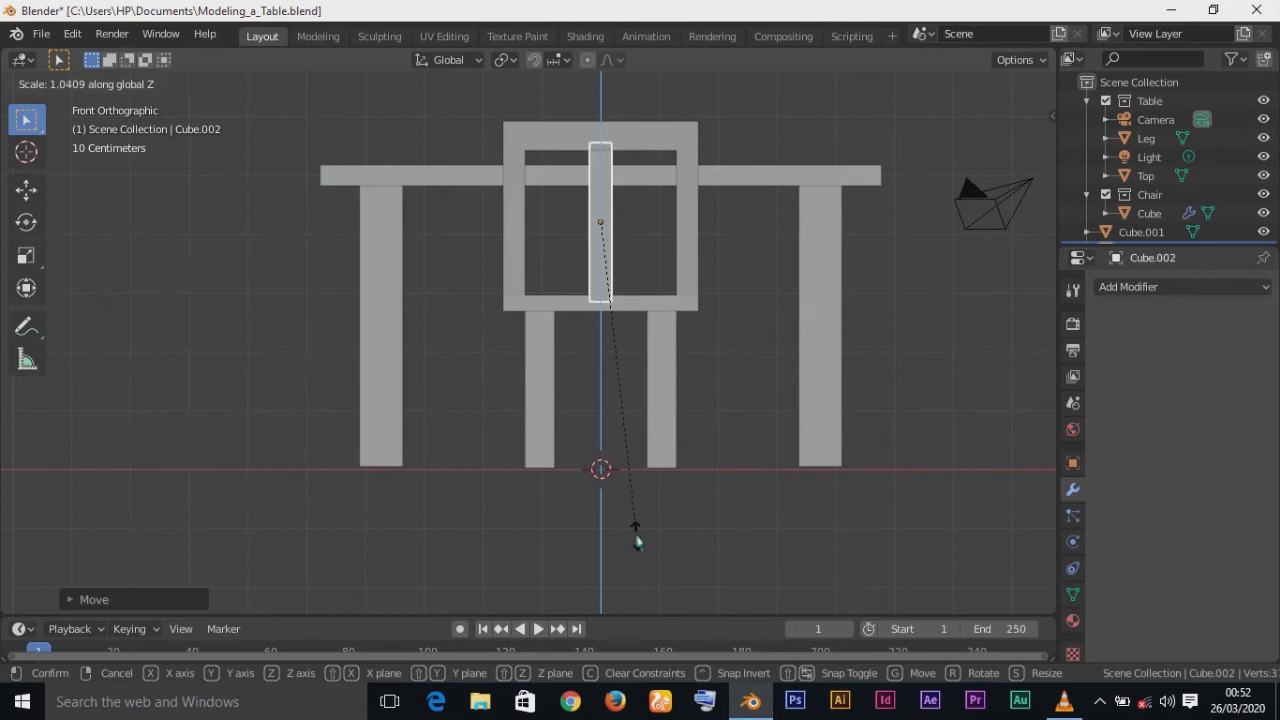
{"action": "left_click", "coordinate": [641, 536]}
Step: Rotate the slat about the X axis in wireframe side view to match the backrest's tilt, and return to solid shading
{"action": "key", "text": "KP_3"}
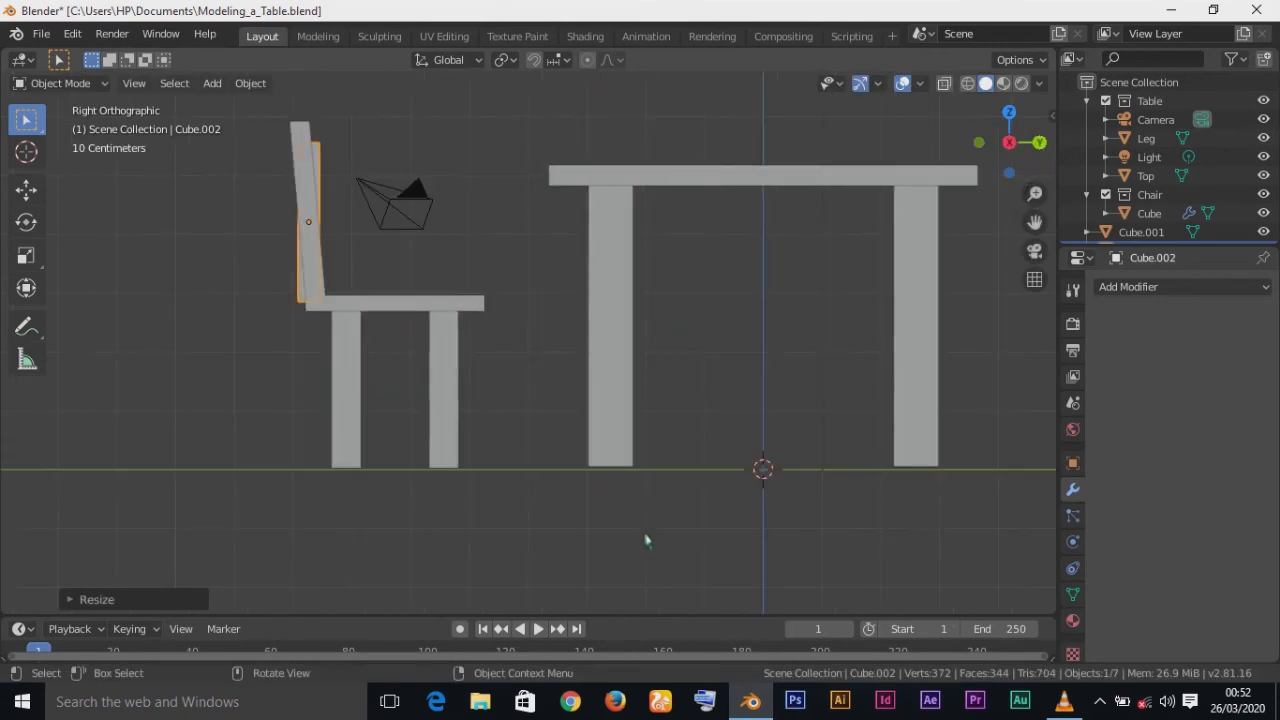
{"action": "key", "text": "z"}
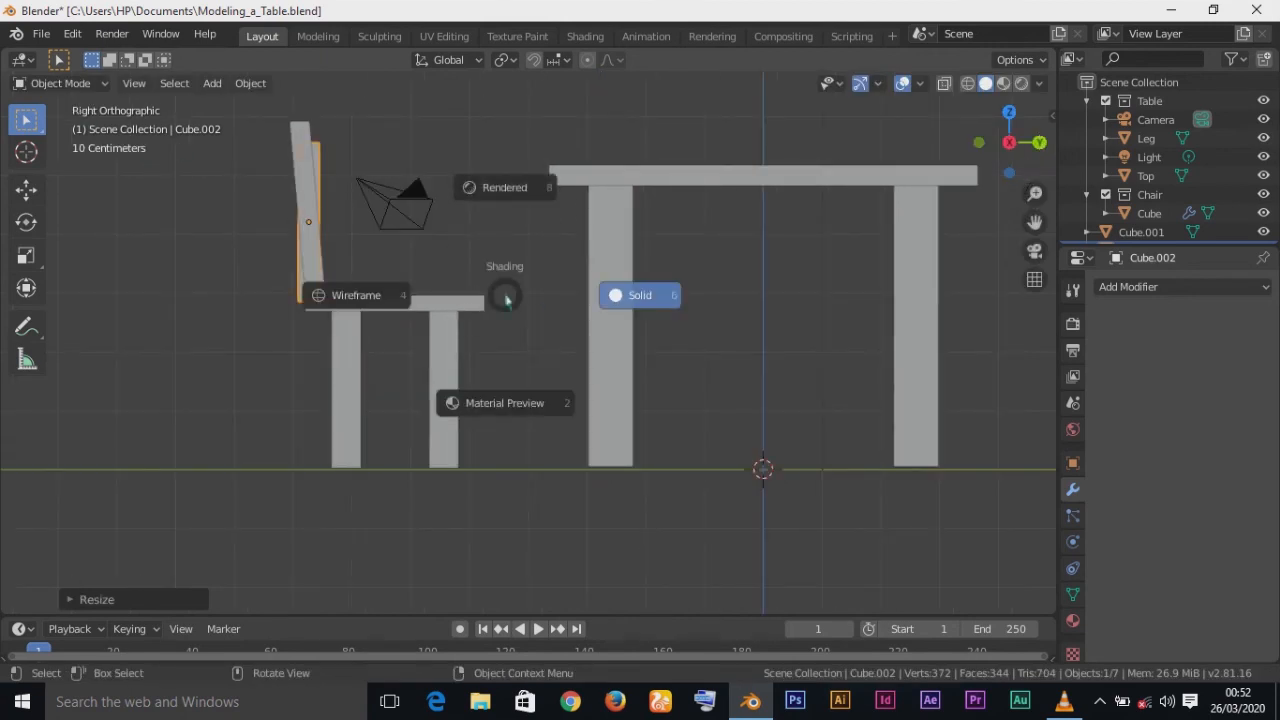
{"action": "left_click", "coordinate": [366, 296]}
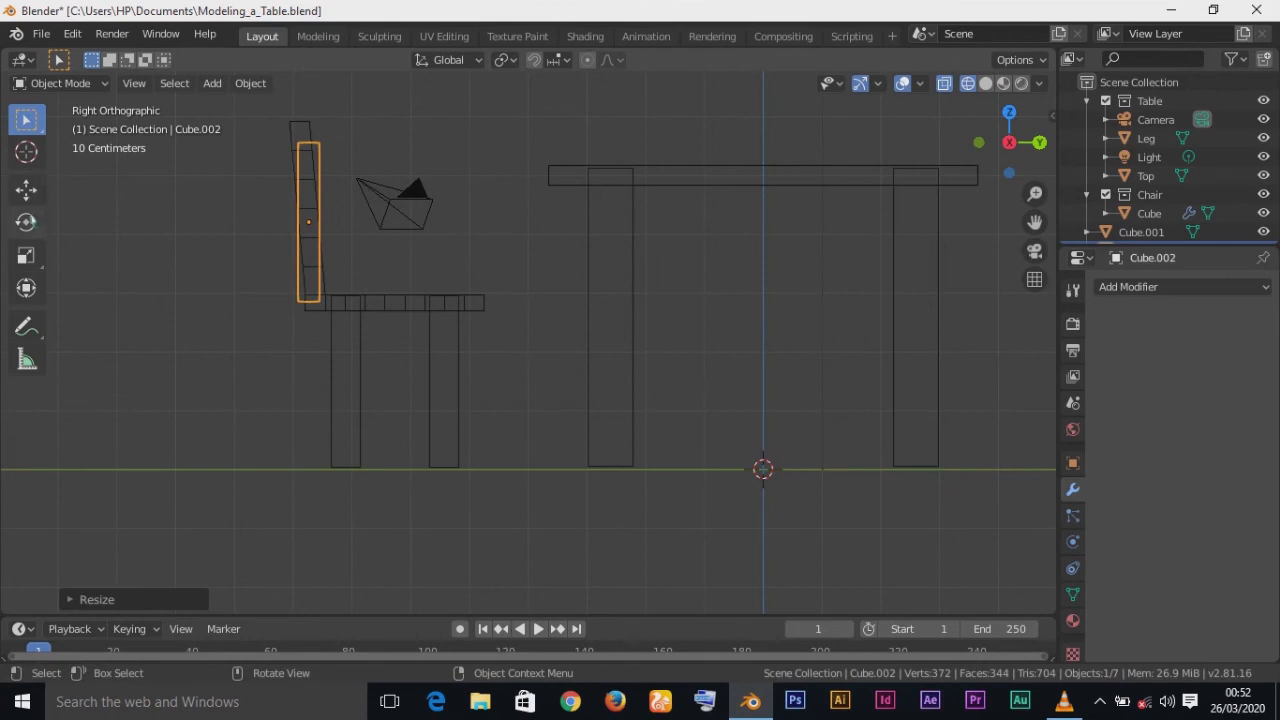
{"action": "left_click", "coordinate": [26, 221]}
{"action": "mouse_move", "coordinate": [374, 170]}
{"action": "left_mouse_down"}
{"action": "mouse_move", "coordinate": [382, 146]}
{"action": "mouse_move", "coordinate": [360, 154]}
{"action": "left_mouse_up"}
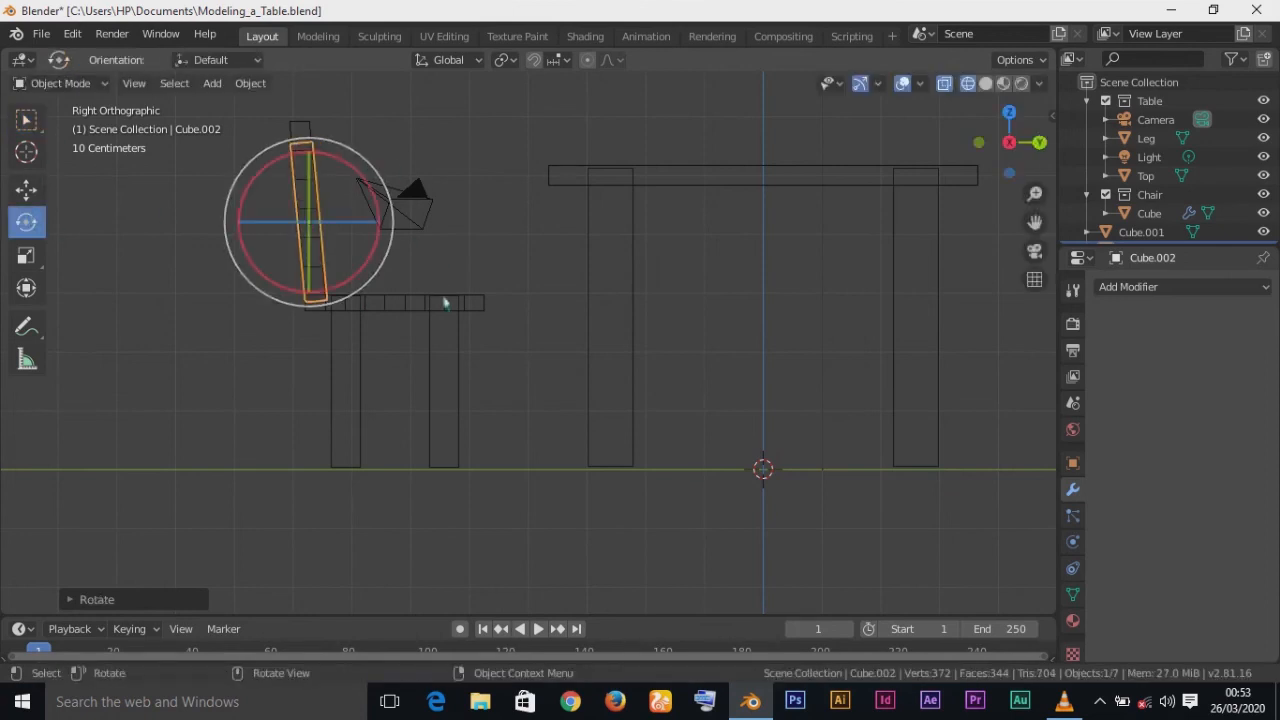
{"action": "left_click", "coordinate": [26, 119]}
{"action": "mouse_move", "coordinate": [339, 333]}
{"action": "middle_mouse_down"}
{"action": "mouse_move", "coordinate": [551, 357]}
{"action": "mouse_move", "coordinate": [409, 366]}
{"action": "middle_mouse_up"}
{"action": "key", "text": "z"}
{"action": "left_click", "coordinate": [520, 365]}
{"action": "mouse_move", "coordinate": [523, 371]}
{"action": "middle_mouse_down"}
{"action": "mouse_move", "coordinate": [491, 386]}
{"action": "mouse_move", "coordinate": [476, 420]}
{"action": "mouse_move", "coordinate": [666, 349]}
{"action": "mouse_move", "coordinate": [817, 416]}
{"action": "mouse_move", "coordinate": [866, 417]}
{"action": "mouse_move", "coordinate": [549, 397]}
{"action": "middle_mouse_up"}
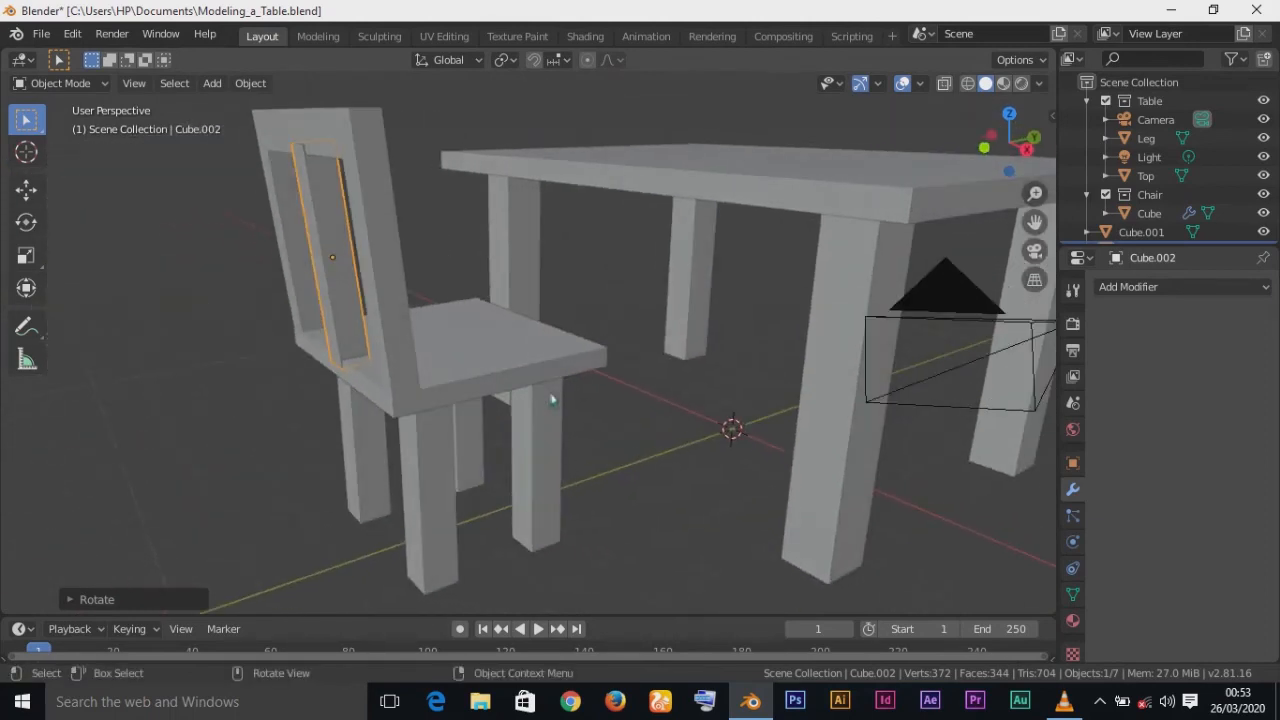
Step: Scale the slat to about 0.94 along Y so its thickness matches the backrest posts
{"action": "key", "text": "KP_3"}
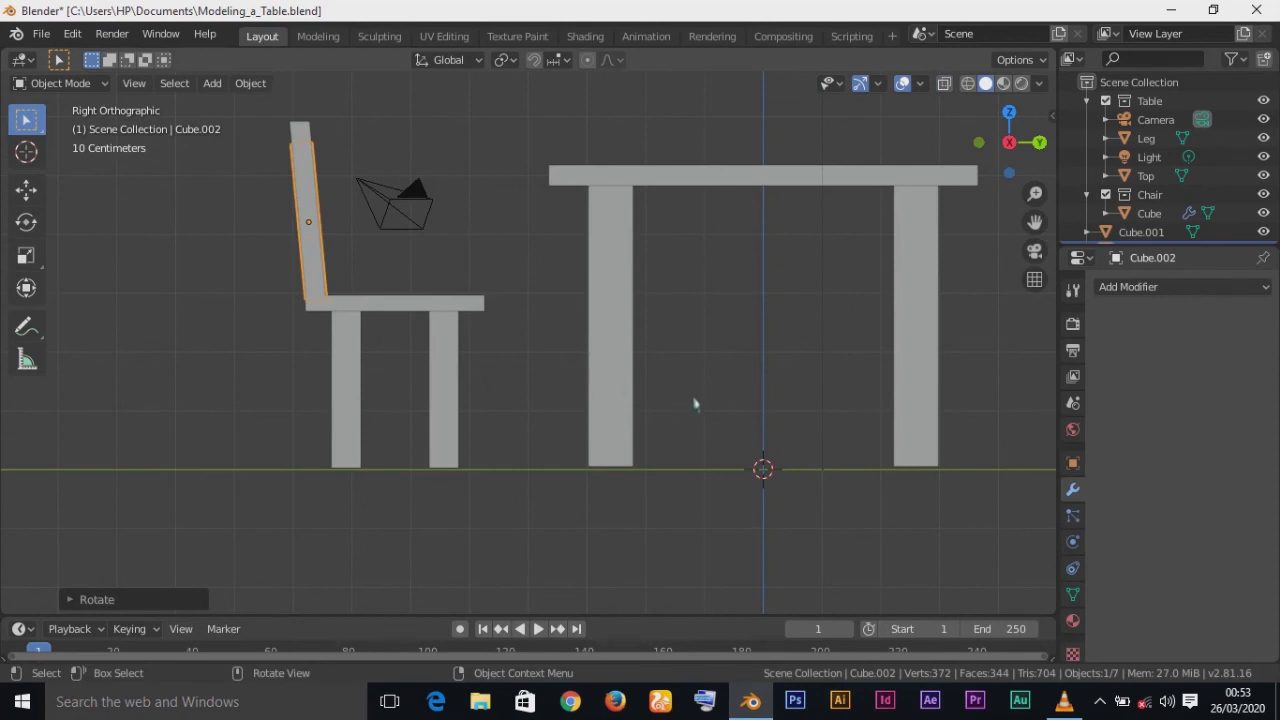
{"action": "key", "text": "s"}
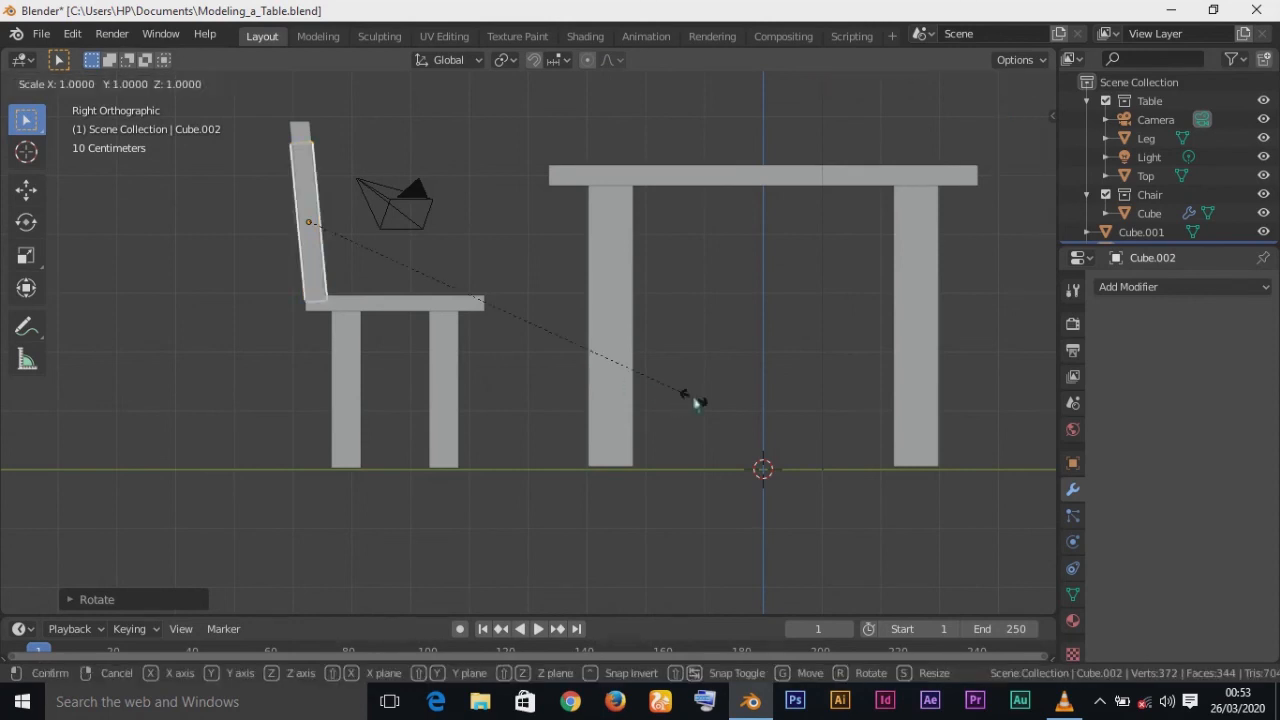
{"action": "key", "text": "y"}
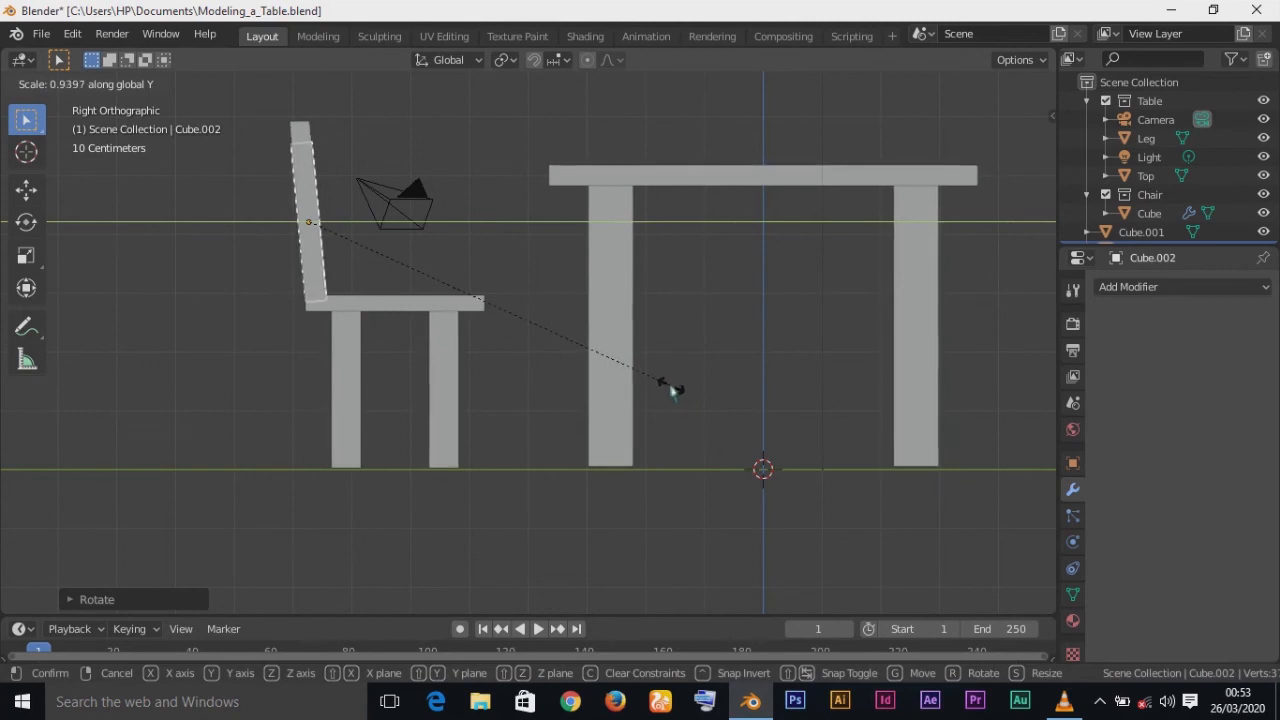
{"action": "left_click", "coordinate": [666, 390]}
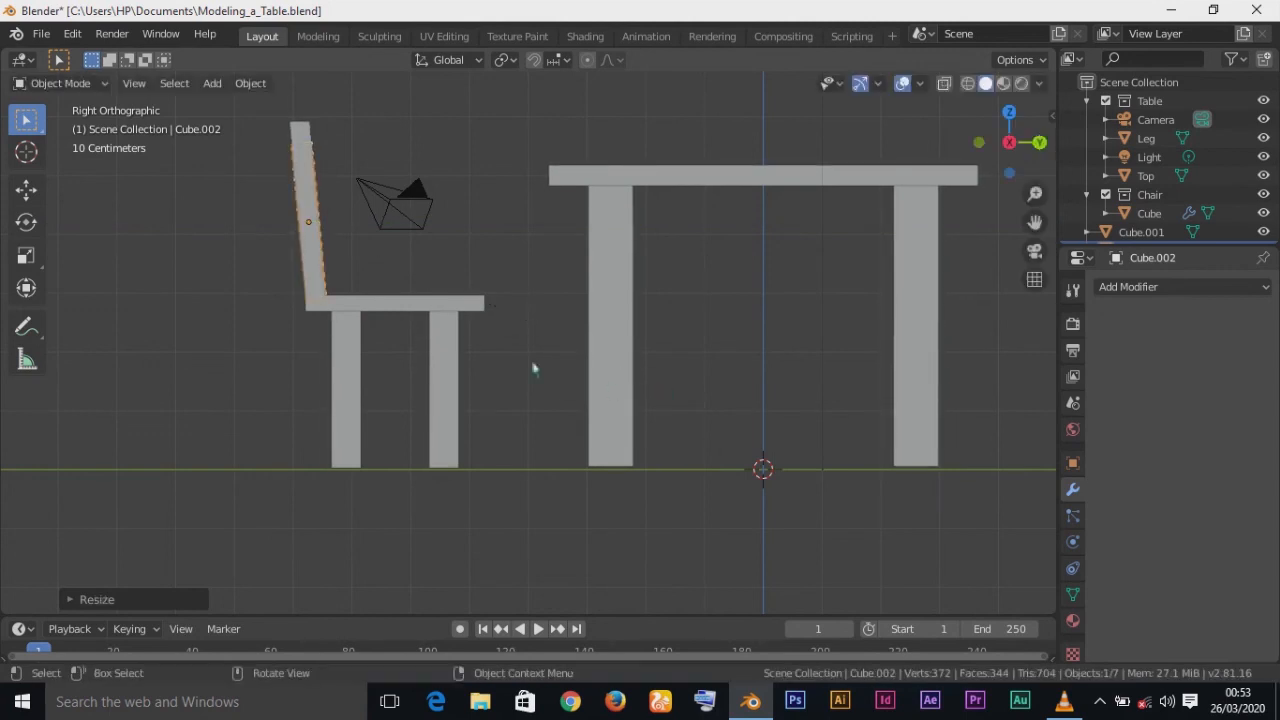
{"action": "key", "text": "KP_1"}
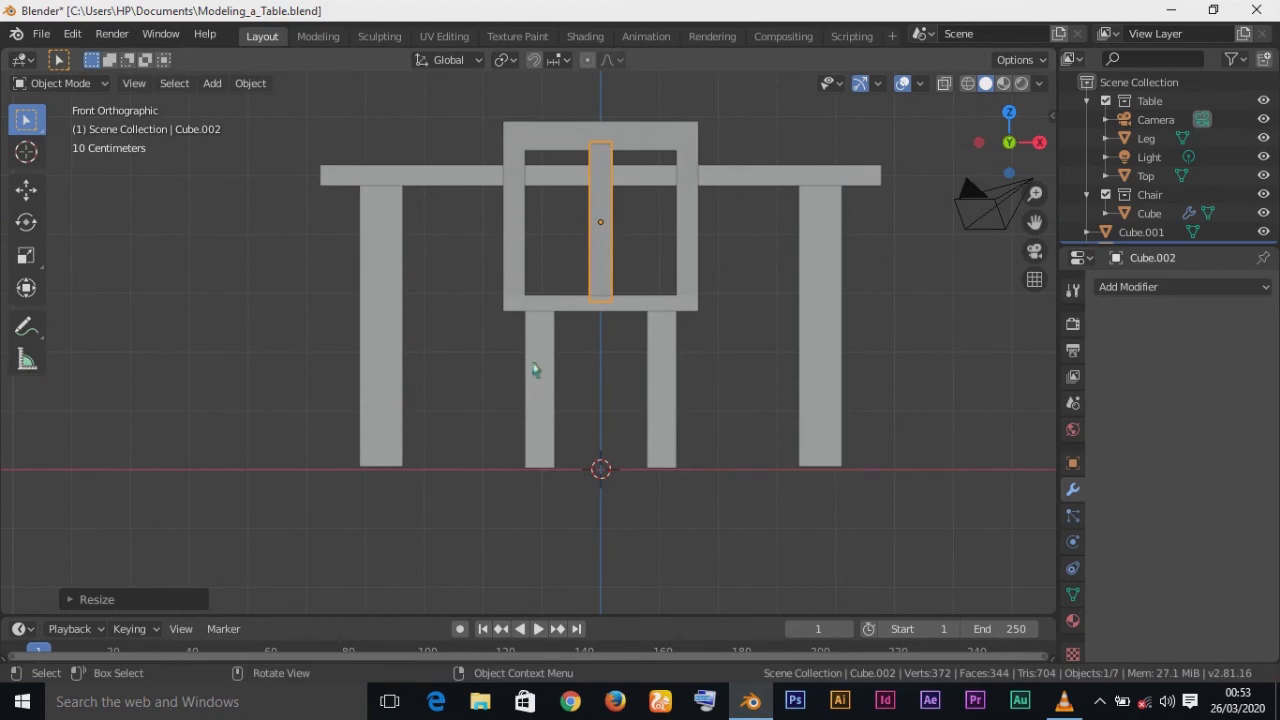
{"action": "key", "text": "KP_3"}
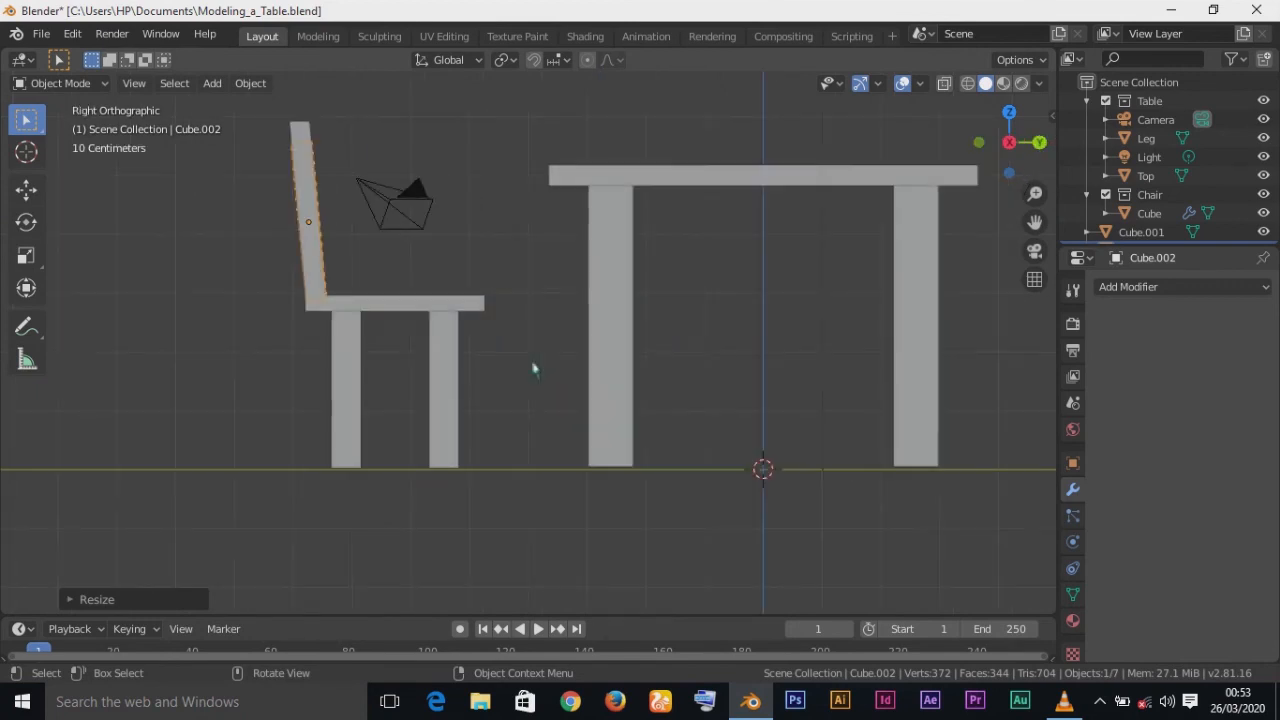
Step: Fine-tune the slat's size and thin it slightly more along Y to sit within the tilted posts
{"action": "key", "text": "s"}
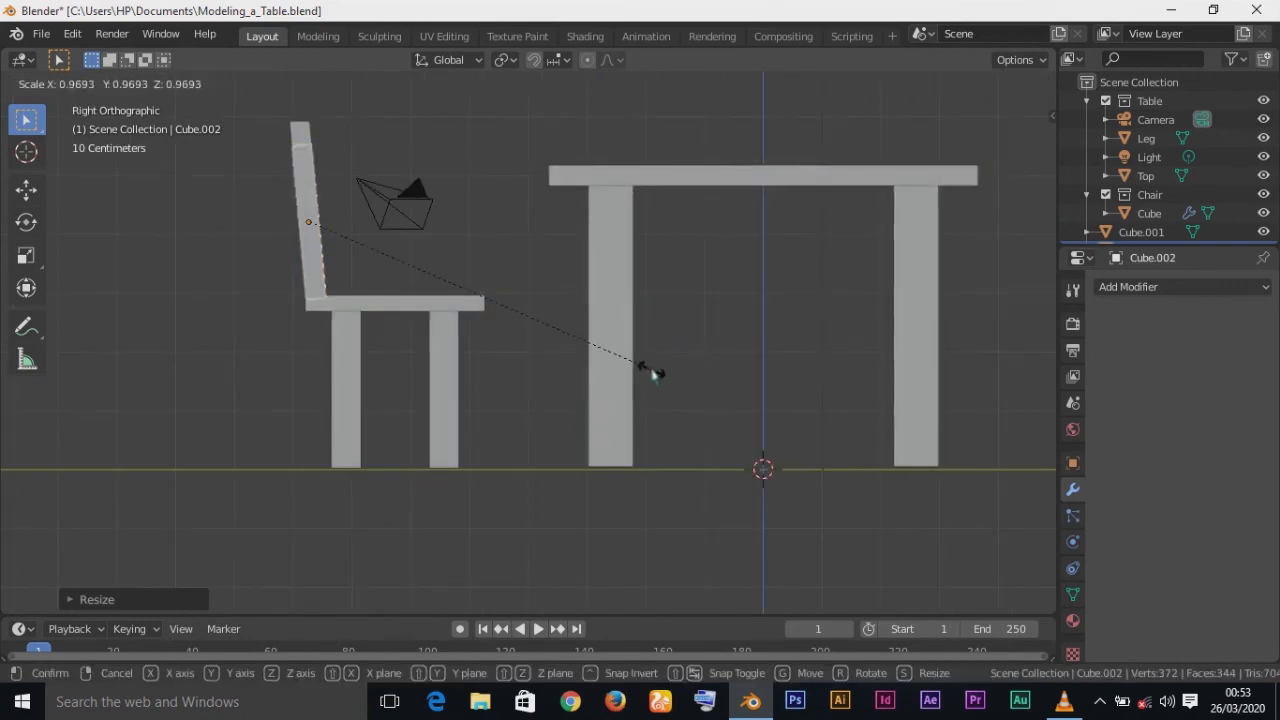
{"action": "left_click", "coordinate": [650, 375]}
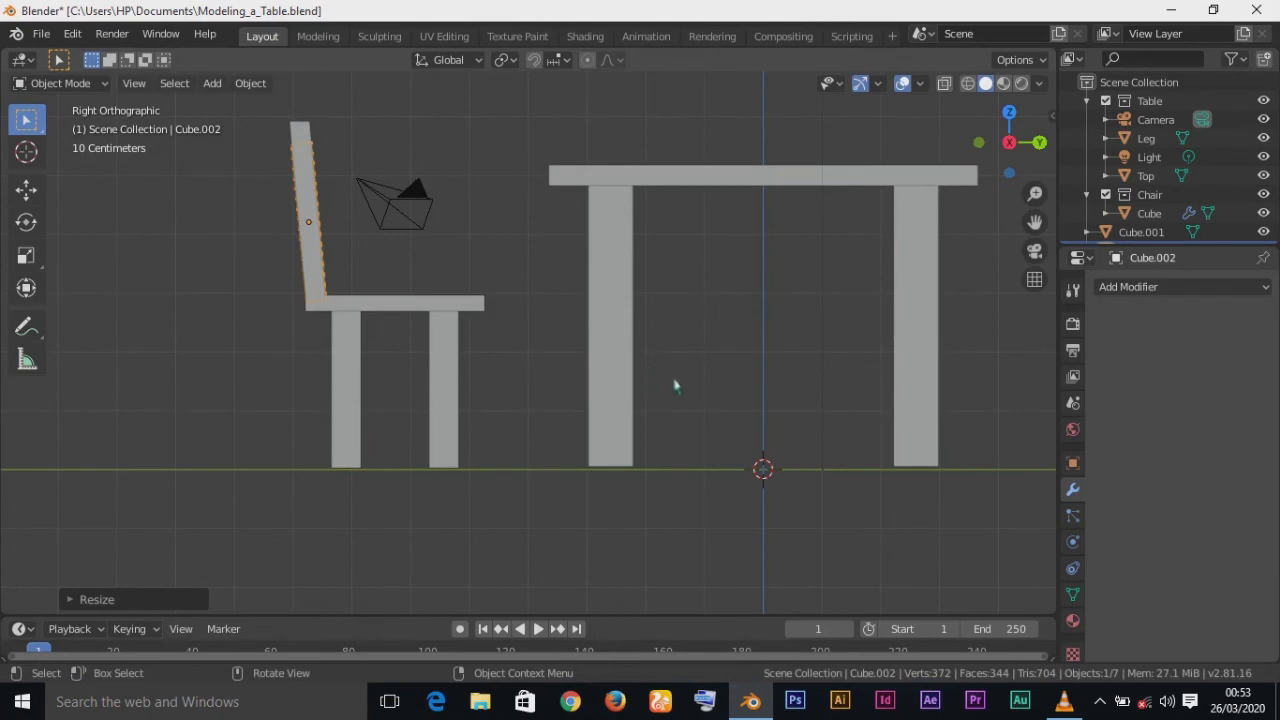
{"action": "key", "text": "s"}
{"action": "key", "text": "y"}
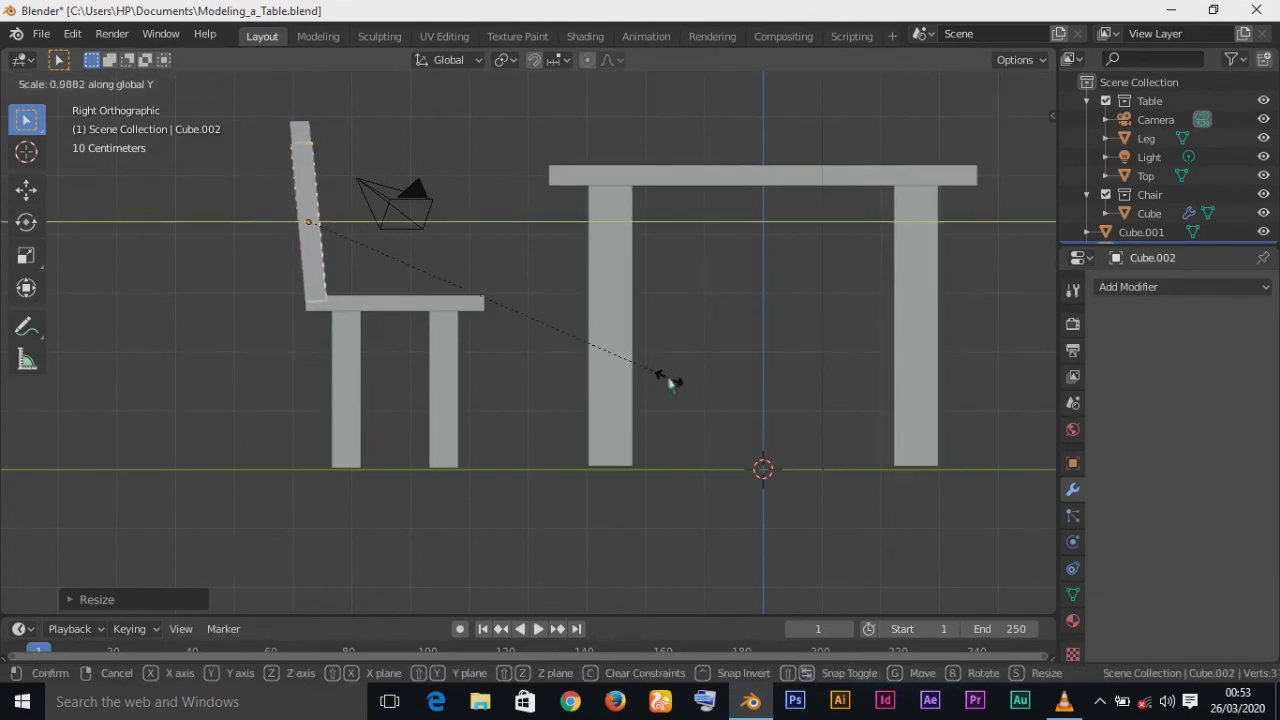
{"action": "left_click", "coordinate": [655, 376]}
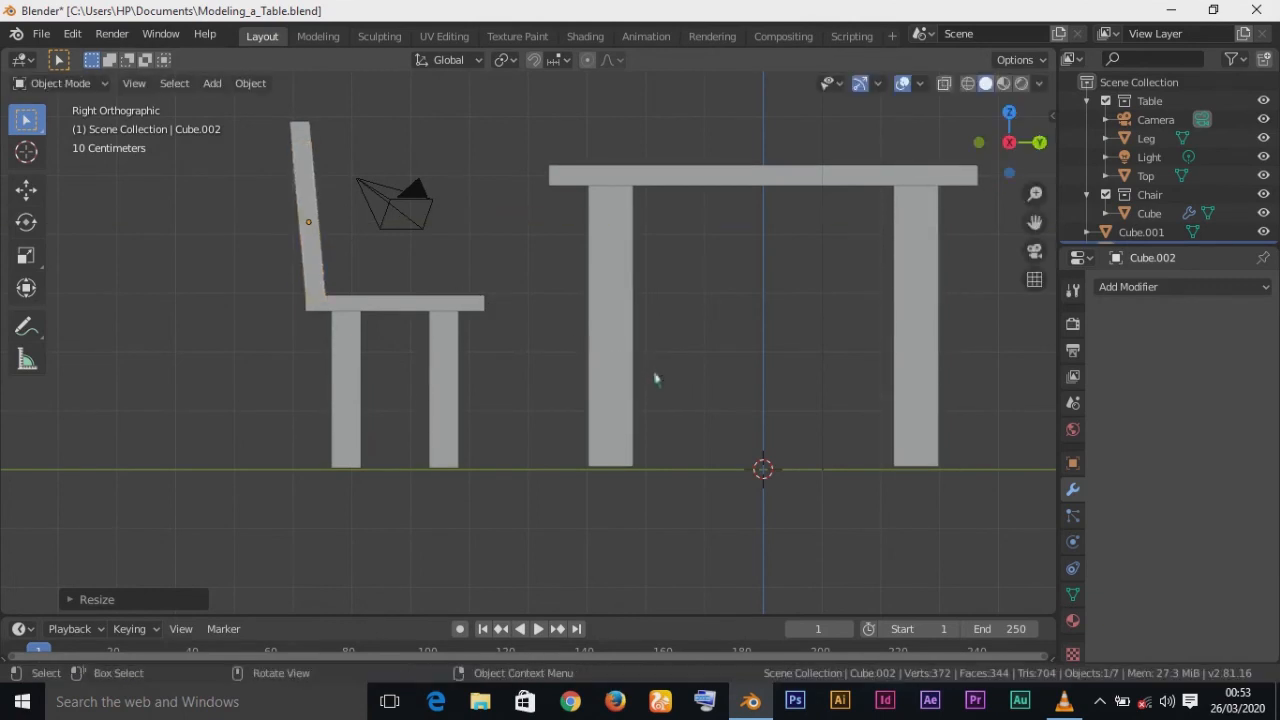
{"action": "middle_click_drag", "start_coordinate": [124, 381], "coordinate": [509, 451]}
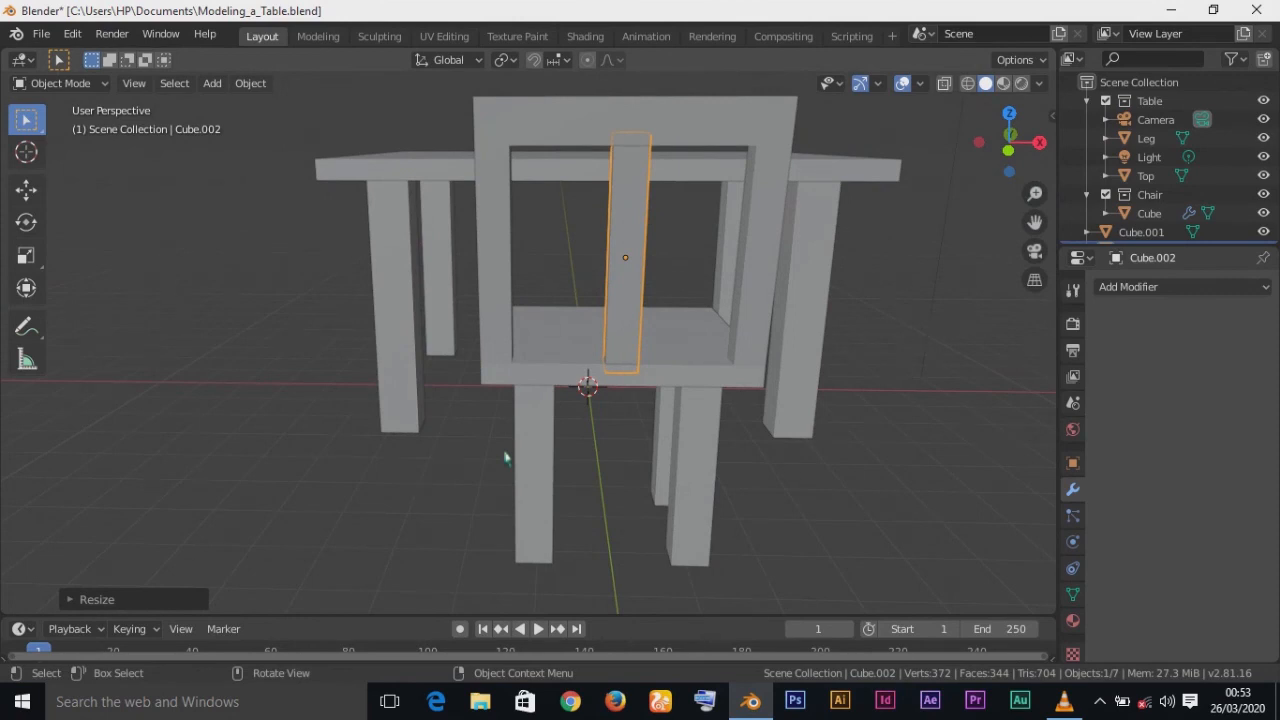
Step: Move the slat about -0.73 m along X toward one of the backrest posts
{"action": "key", "text": "KP_1"}
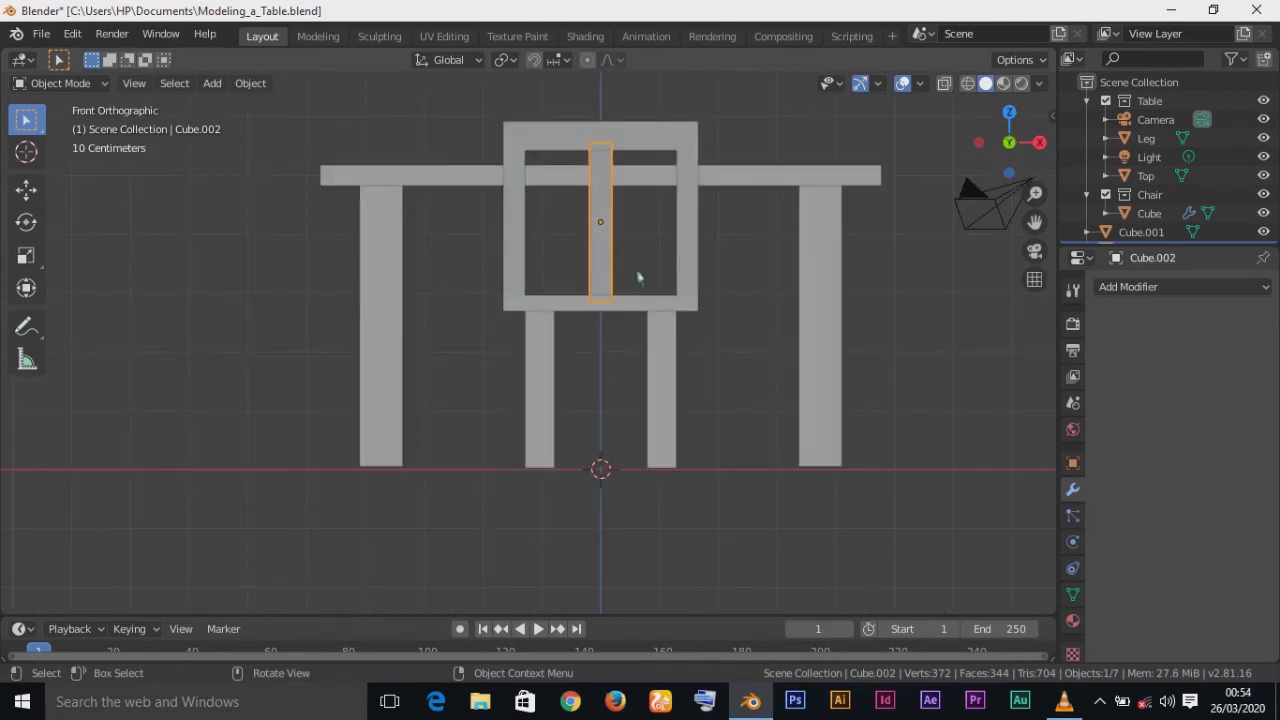
{"action": "key", "text": "g"}
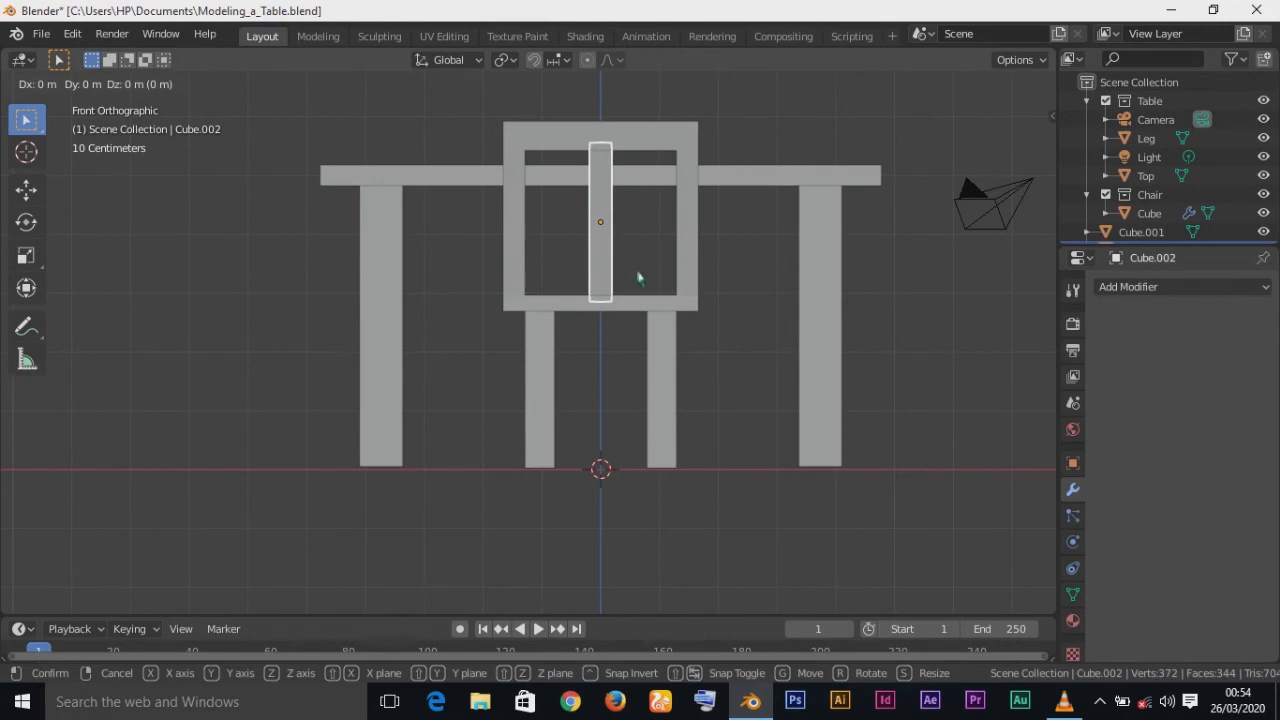
{"action": "key", "text": "x"}
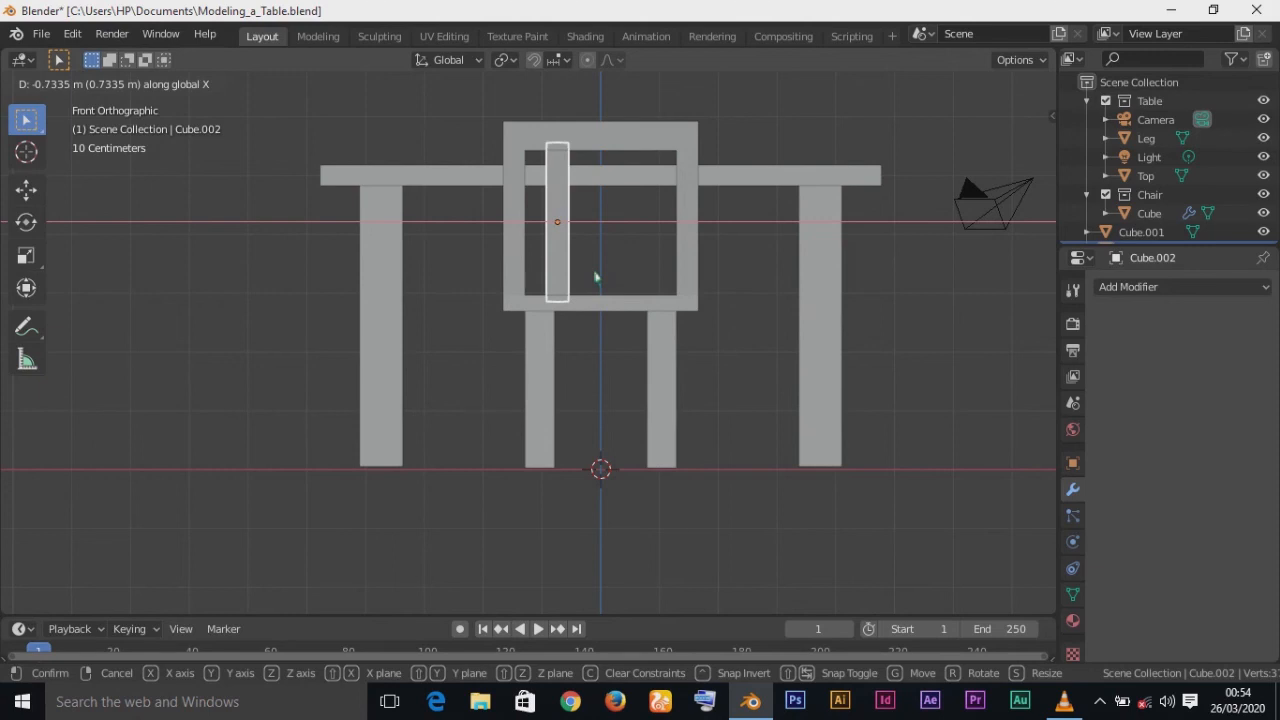
{"action": "left_click", "coordinate": [596, 277]}
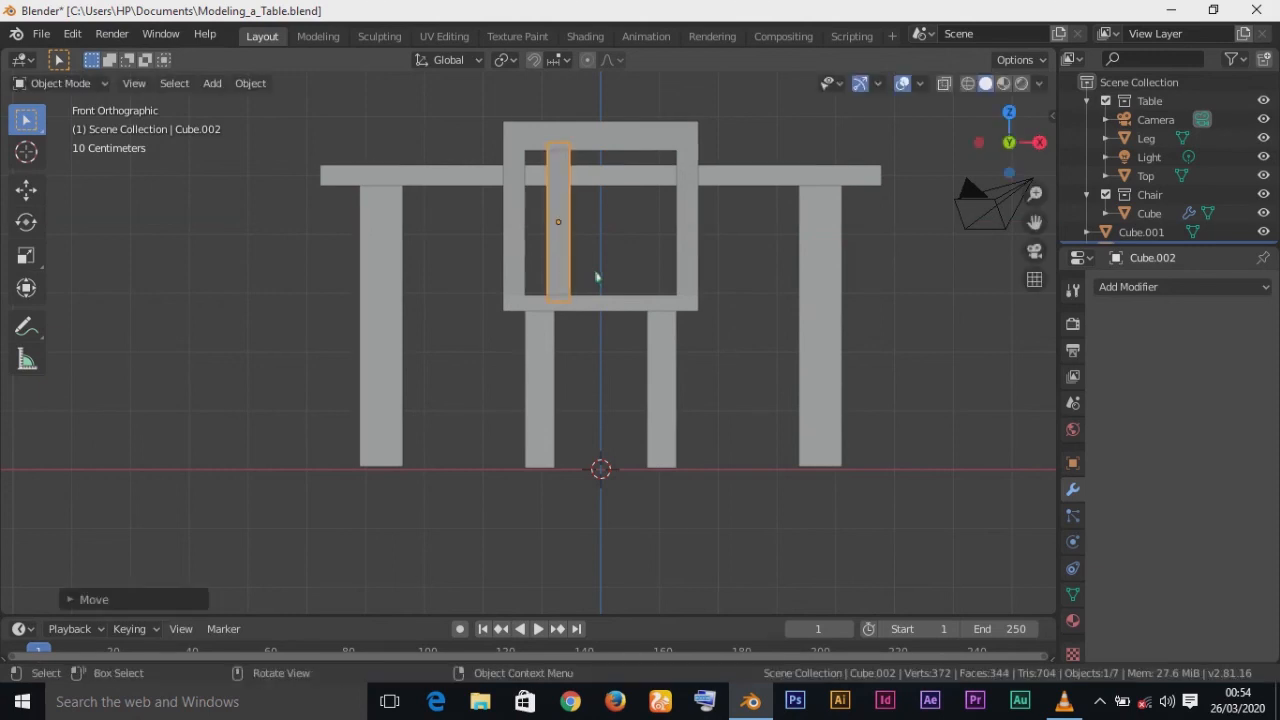
Step: Add an Array modifier to the slat with a fixed count of 3
{"action": "left_click", "coordinate": [1203, 288]}
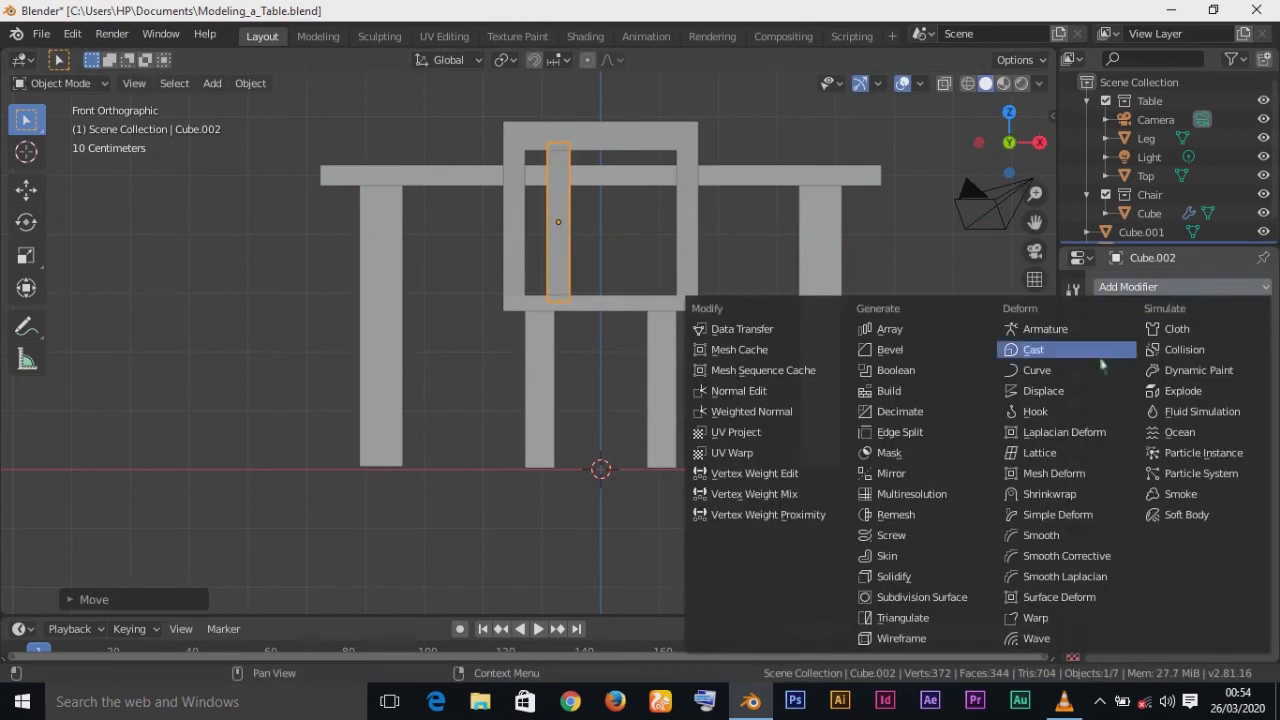
{"action": "left_click", "coordinate": [873, 336]}
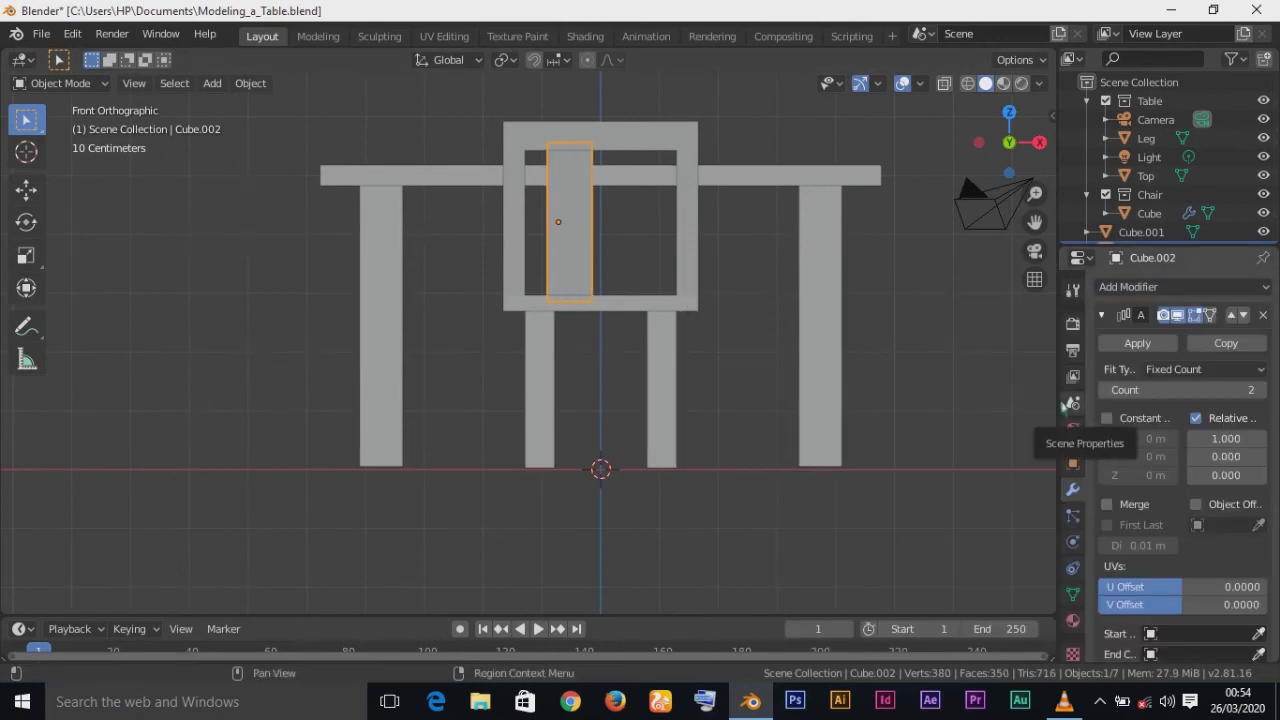
{"action": "left_click", "coordinate": [1205, 370]}
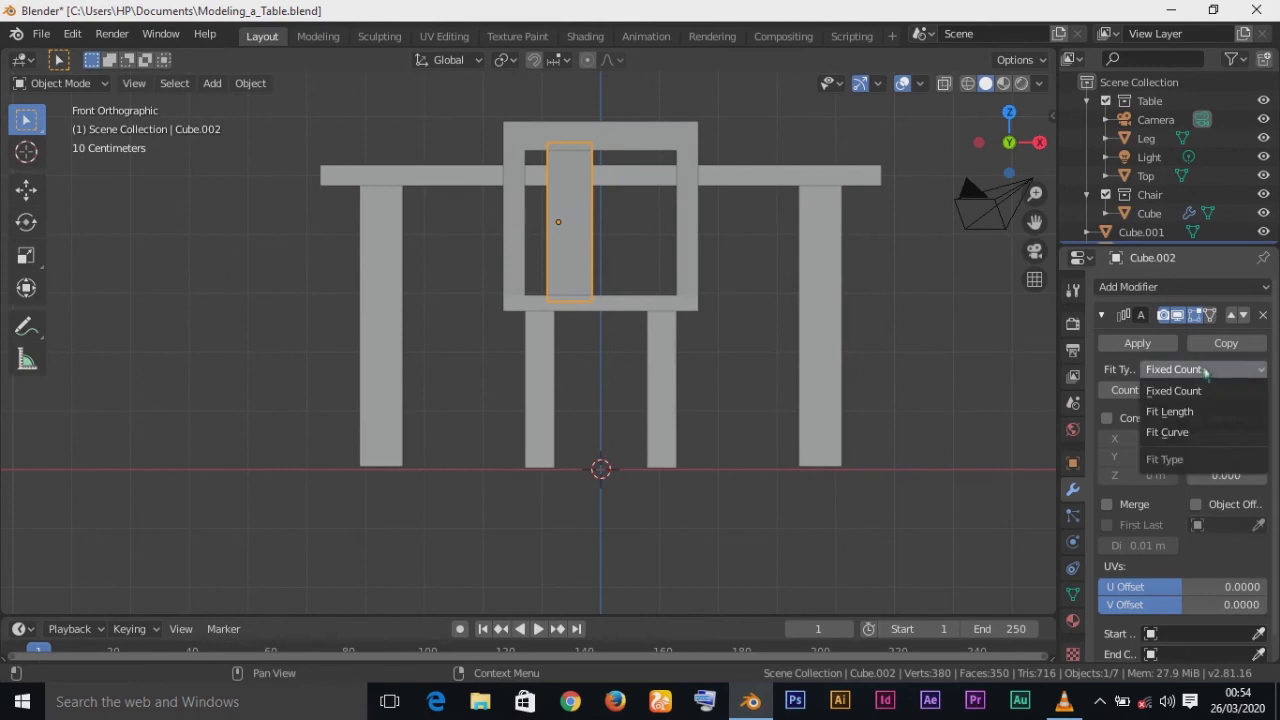
{"action": "left_click", "coordinate": [1205, 370]}
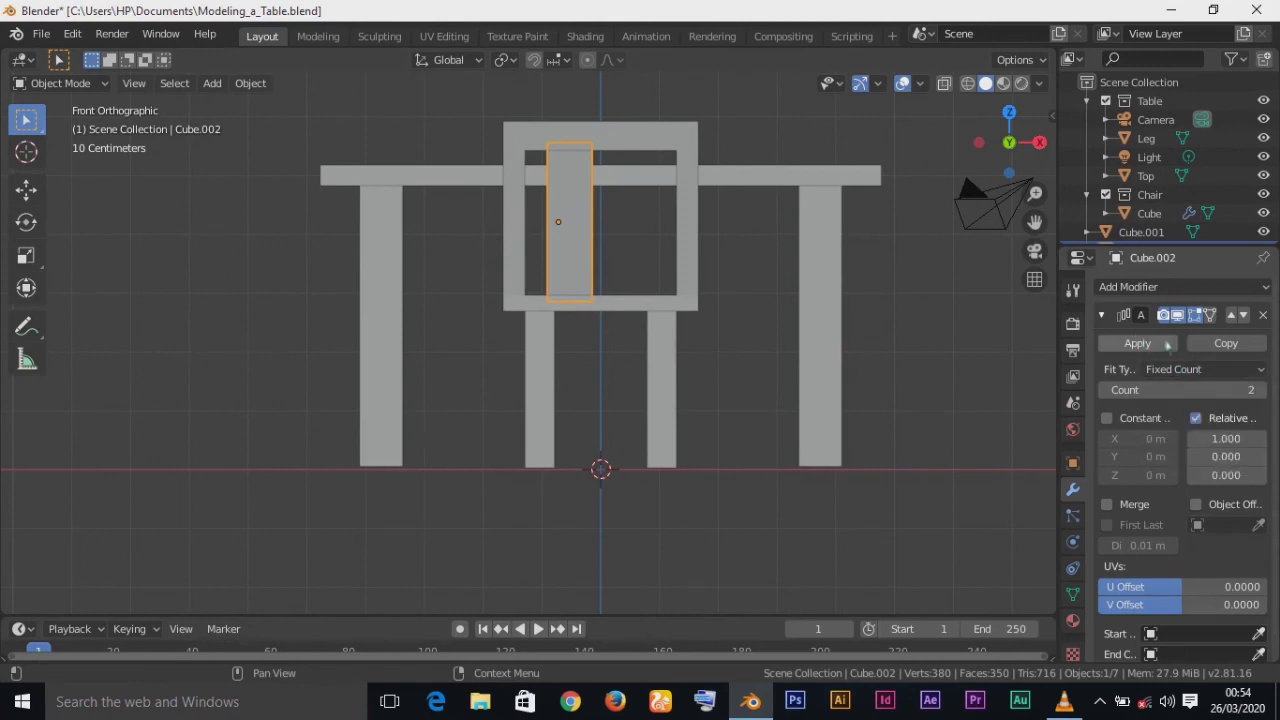
{"action": "left_click", "coordinate": [1262, 391]}
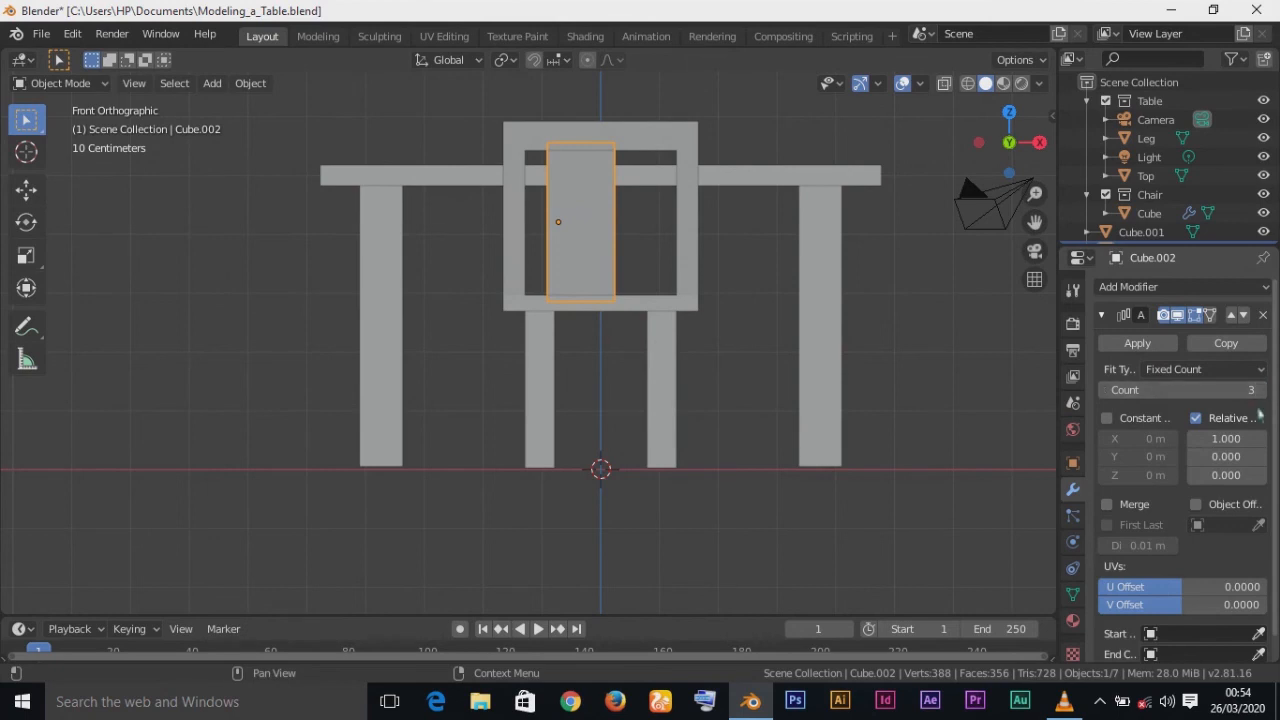
Step: Set the array's relative X offset to 1.900 to space the slats evenly across the backrest, and apply the modifier
{"action": "scroll", "coordinate": [1240, 470], "scroll_direction": "down", "scroll_amount": 1}
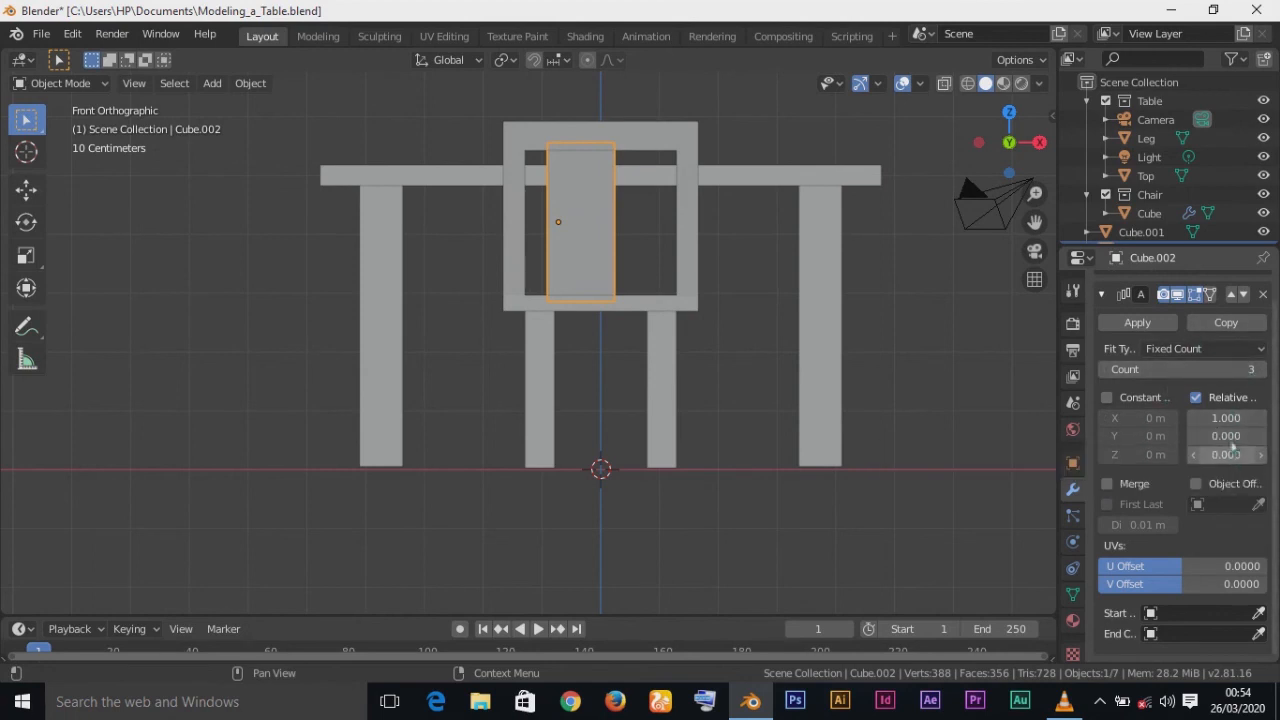
{"action": "mouse_move", "coordinate": [1220, 428]}
{"action": "left_mouse_down"}
{"action": "mouse_move", "coordinate": [1270, 430]}
{"action": "mouse_move", "coordinate": [1236, 431]}
{"action": "left_mouse_up"}
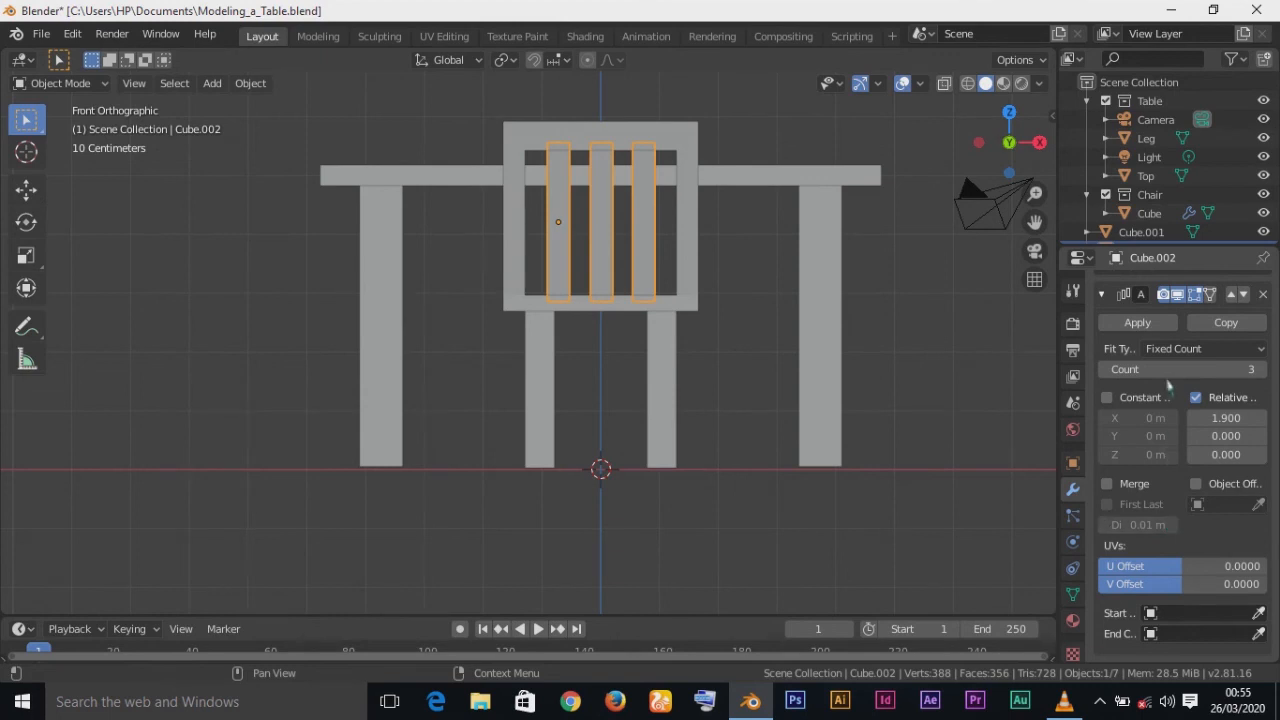
{"action": "left_click", "coordinate": [1130, 323]}
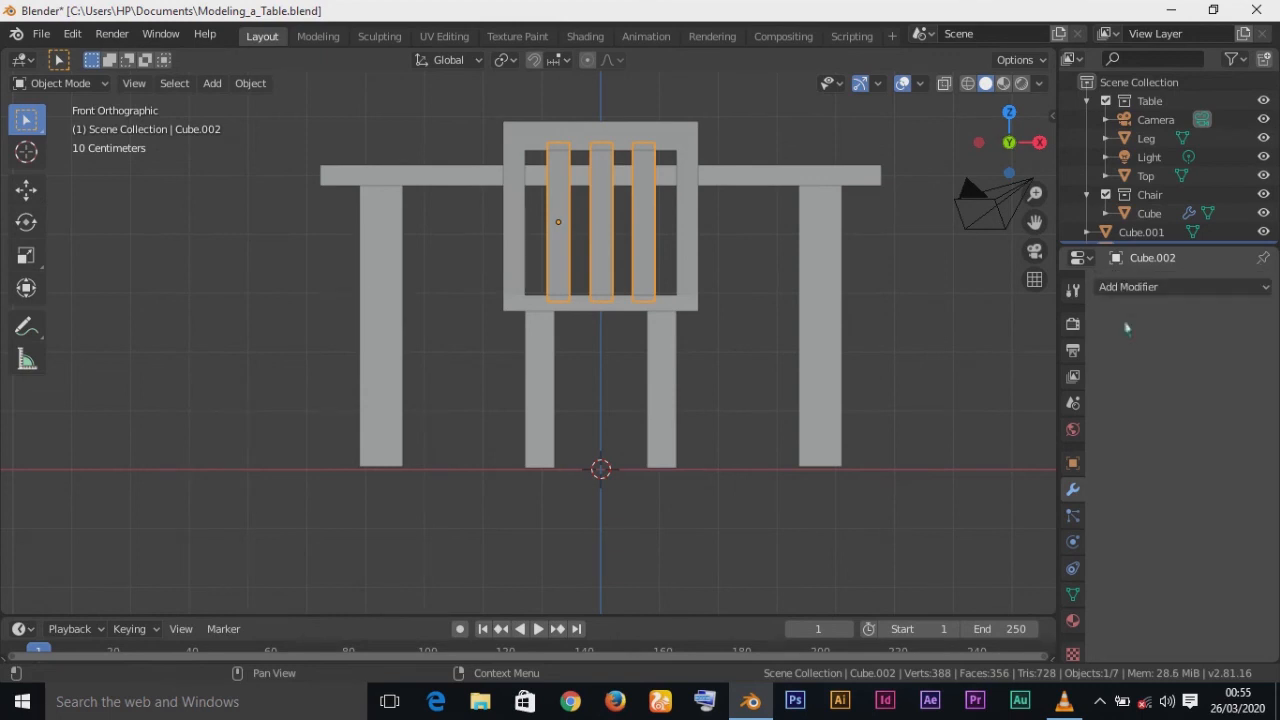
Step: Narrow the chair's seat and backrest frame to about 0.946 along the X axis
{"action": "left_click", "coordinate": [692, 274]}
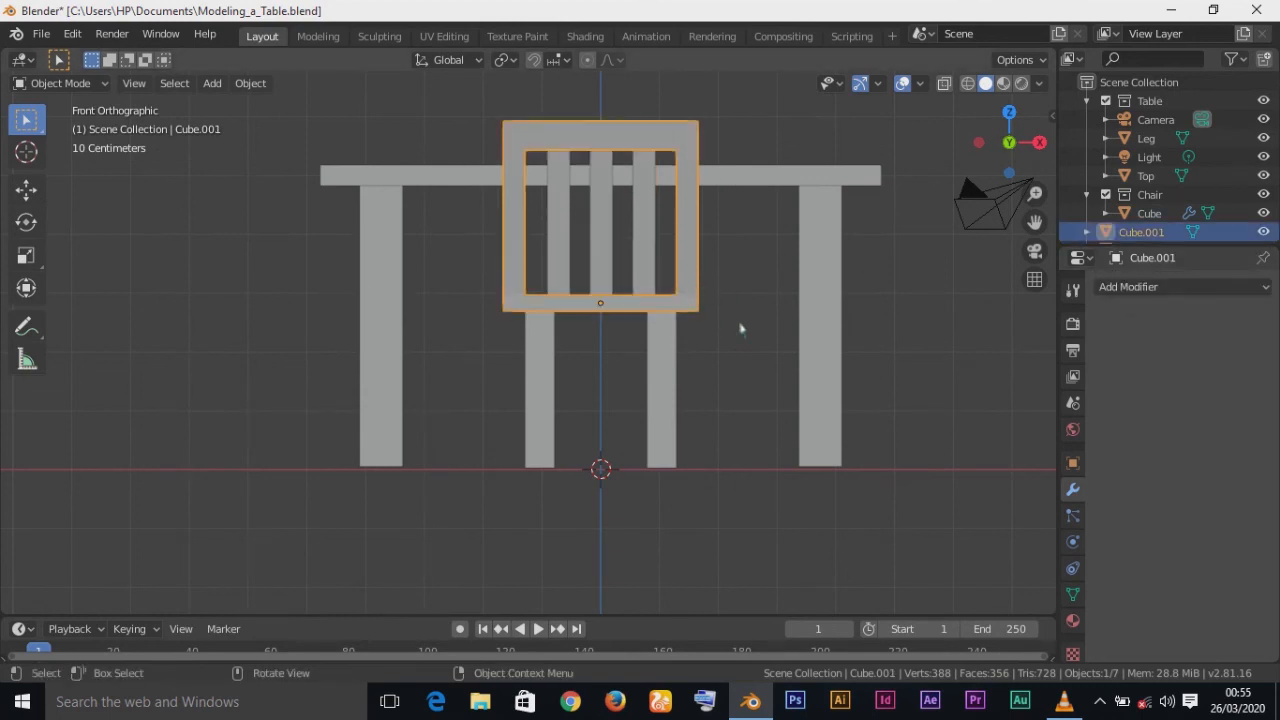
{"action": "key", "text": "space"}
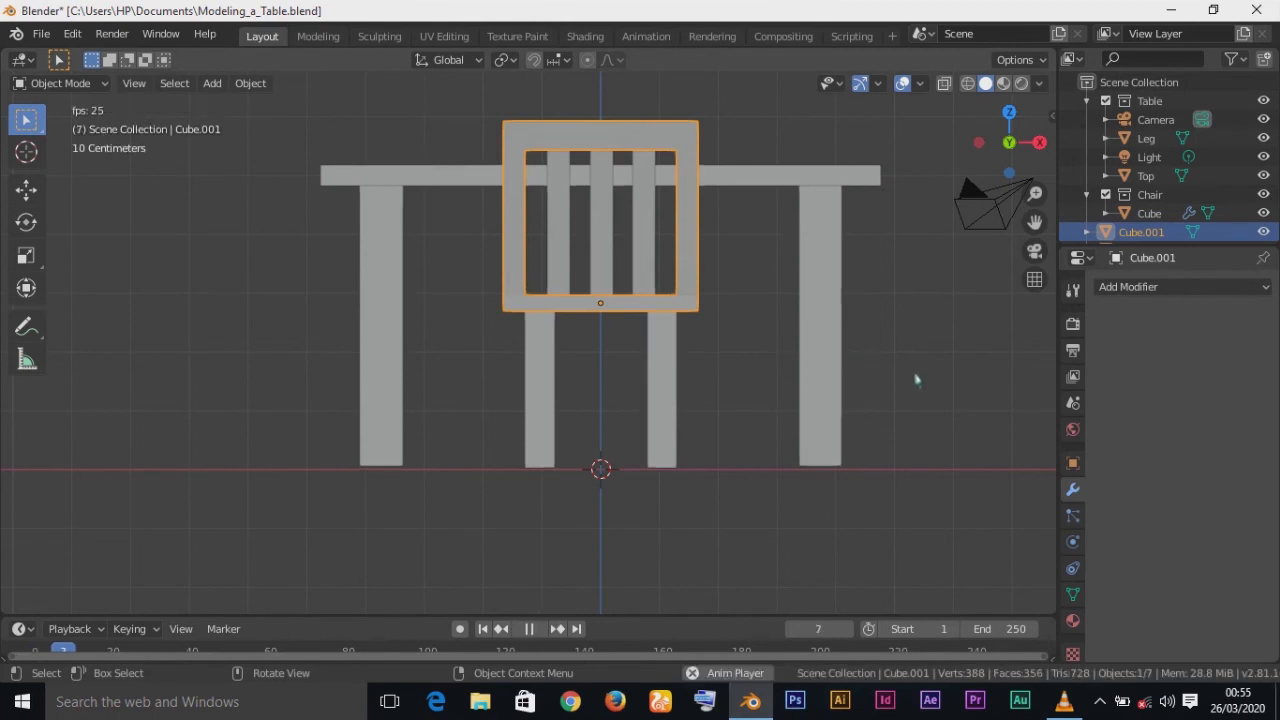
{"action": "middle_click_drag", "start_coordinate": [917, 383], "coordinate": [668, 421]}
{"action": "key", "text": "Escape"}
{"action": "key", "text": "KP_1"}
{"action": "key", "text": "KP_1"}
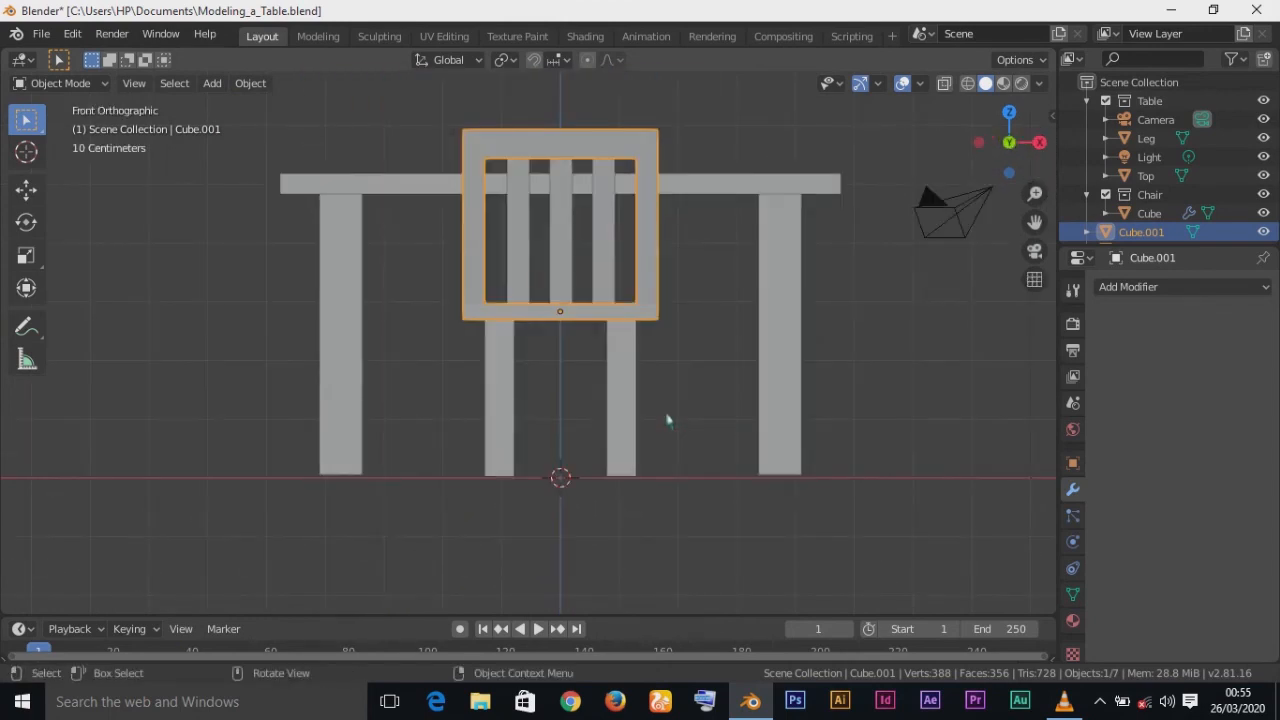
{"action": "key", "text": "s"}
{"action": "key", "text": "x"}
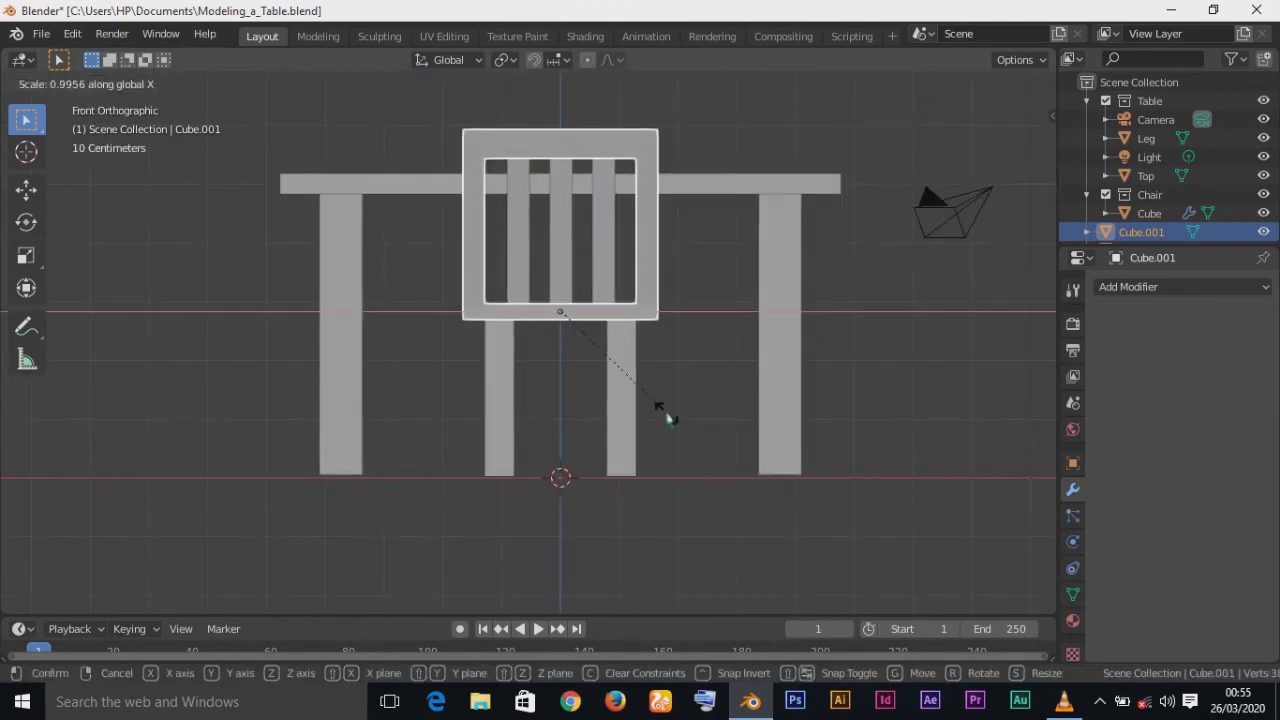
{"action": "left_click", "coordinate": [668, 420]}
{"action": "key", "text": "s"}
{"action": "key", "text": "x"}
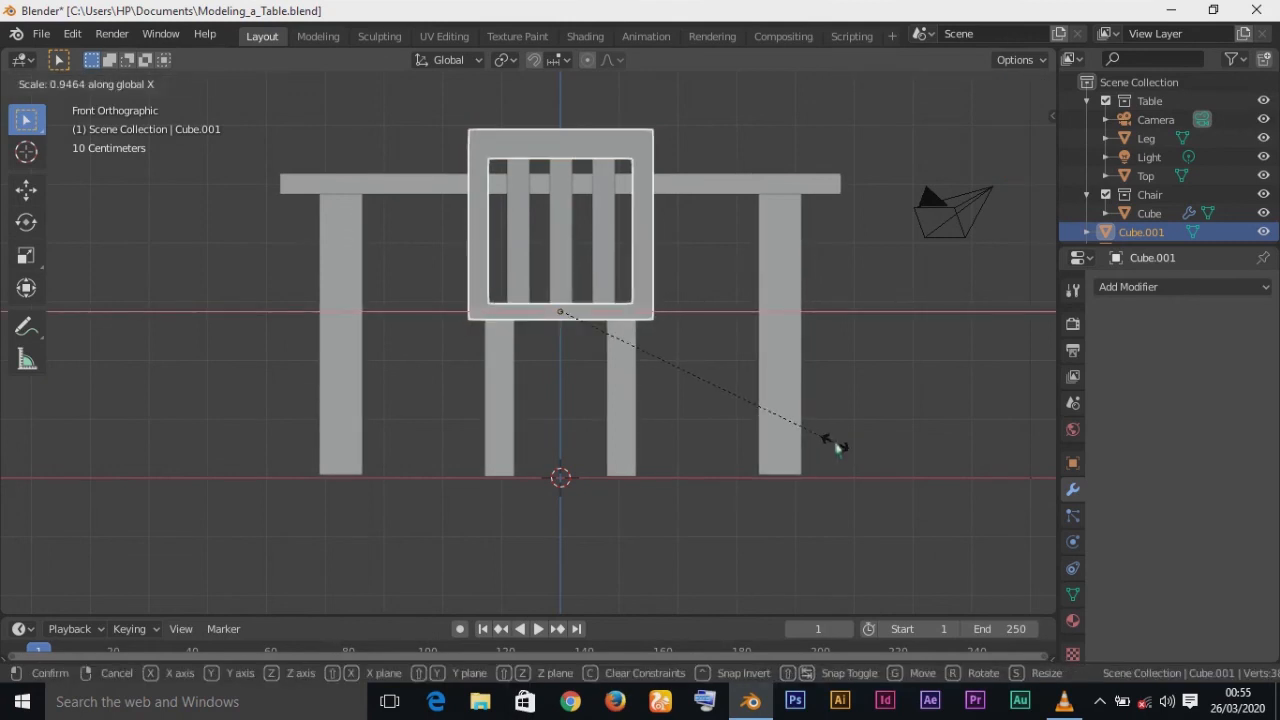
{"action": "left_click", "coordinate": [838, 447]}
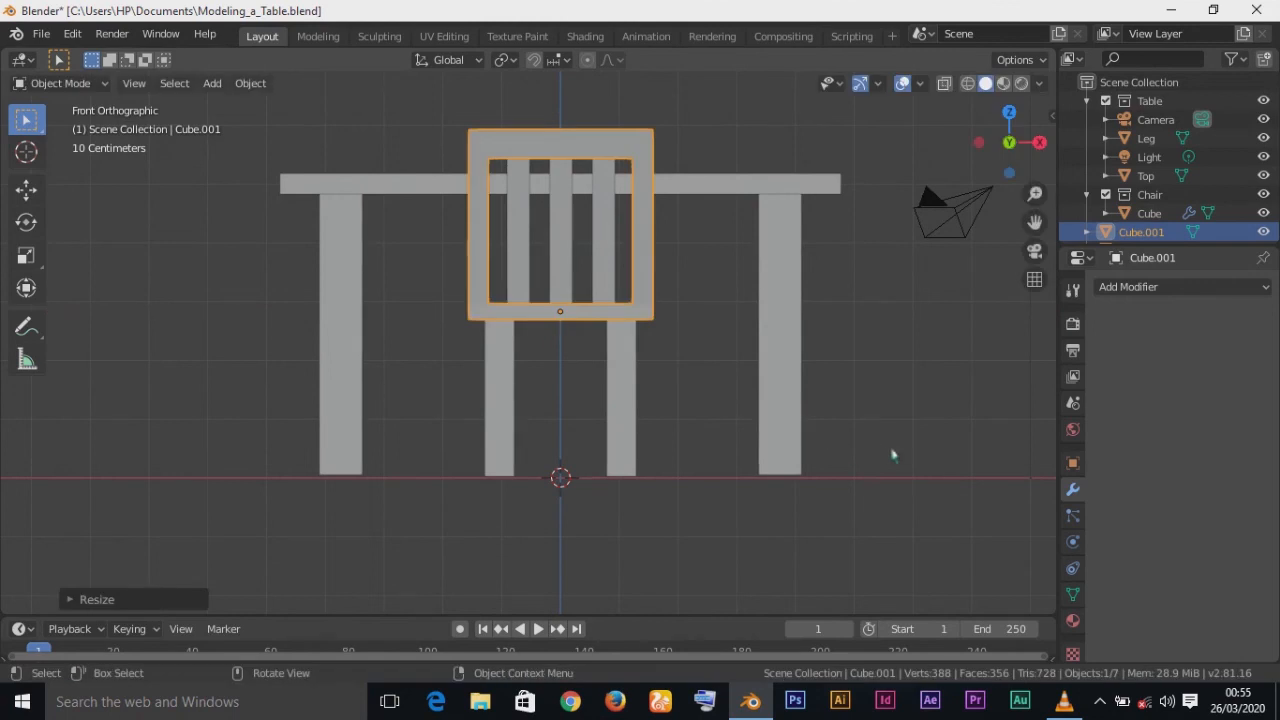
Step: Check the chair's parts from the side and rear, select its legs, and save the file
{"action": "middle_click_drag", "start_coordinate": [893, 455], "coordinate": [204, 428]}
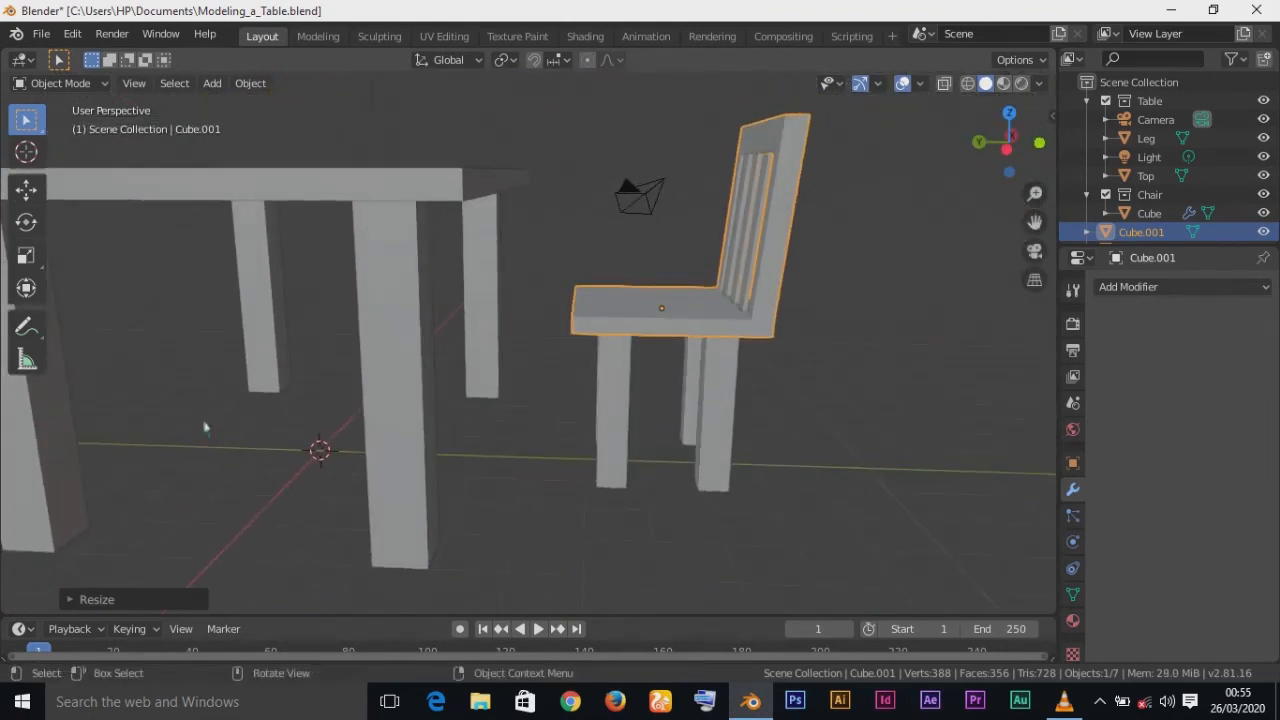
{"action": "left_click", "coordinate": [799, 382]}
{"action": "middle_click_drag", "start_coordinate": [909, 400], "coordinate": [562, 443]}
{"action": "left_click", "coordinate": [439, 280]}
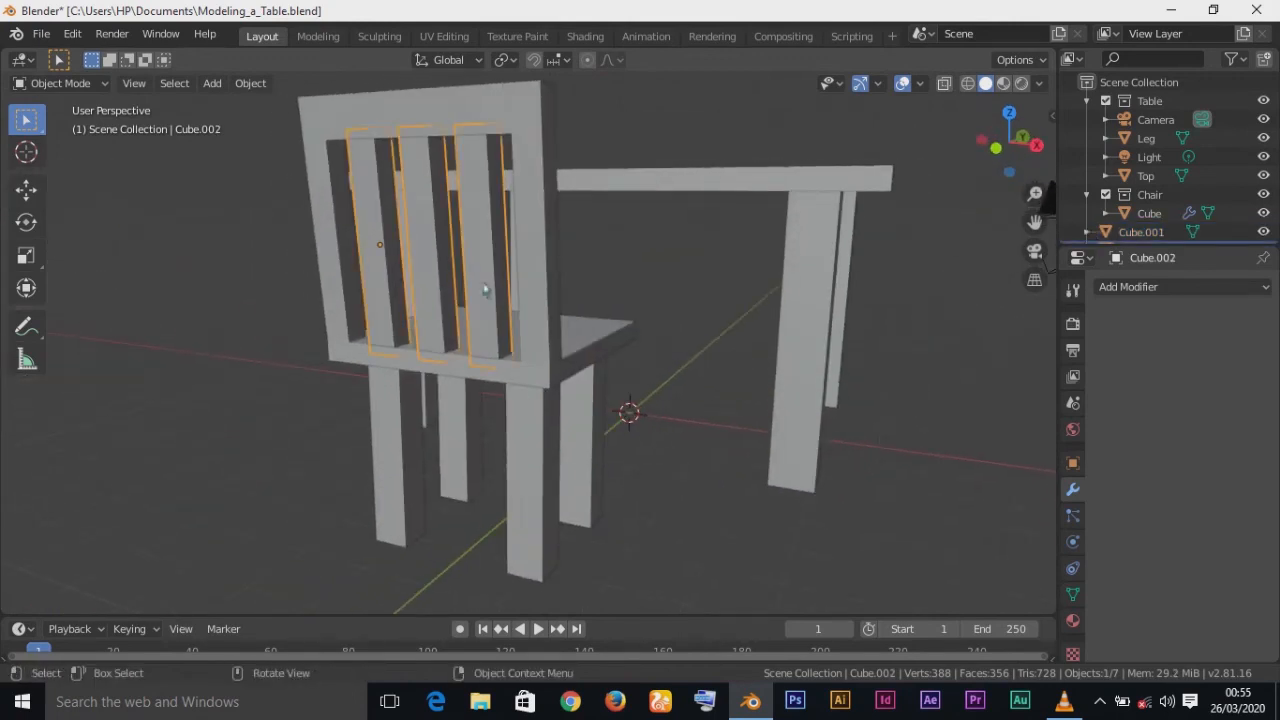
{"action": "left_click", "coordinate": [604, 354]}
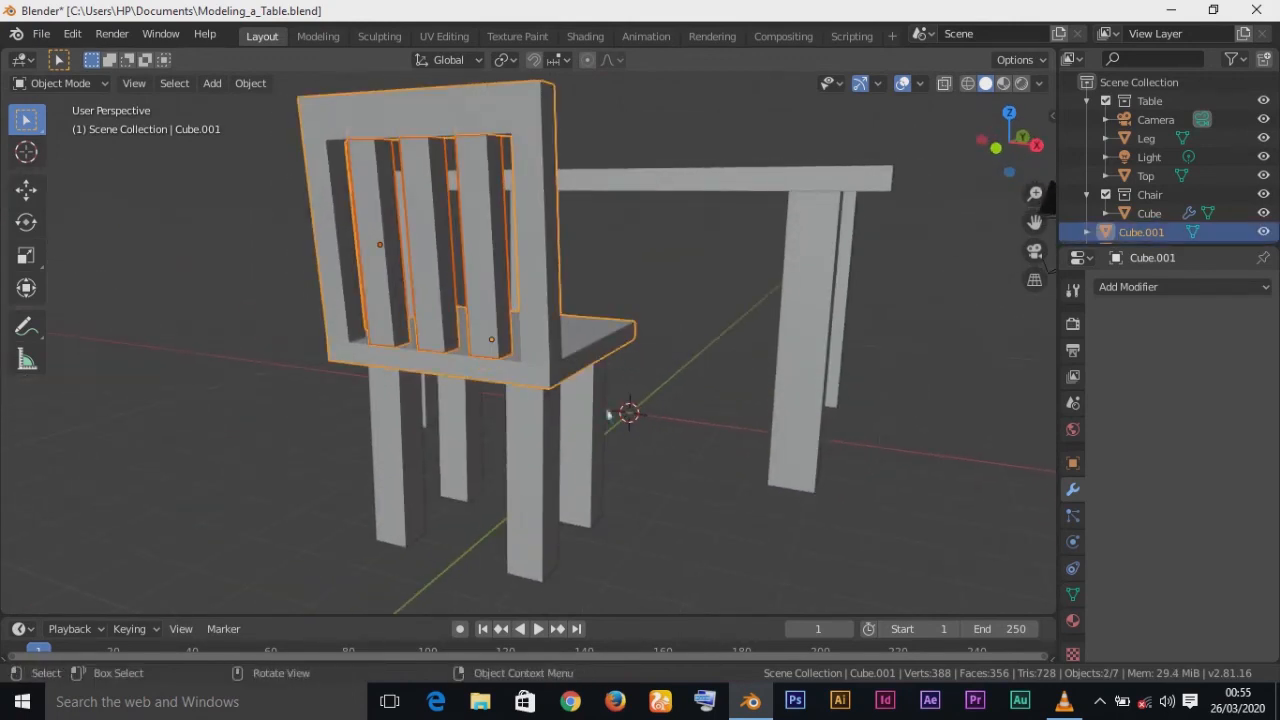
{"action": "left_click", "coordinate": [588, 445]}
{"action": "key", "text": "ctrl+s"}
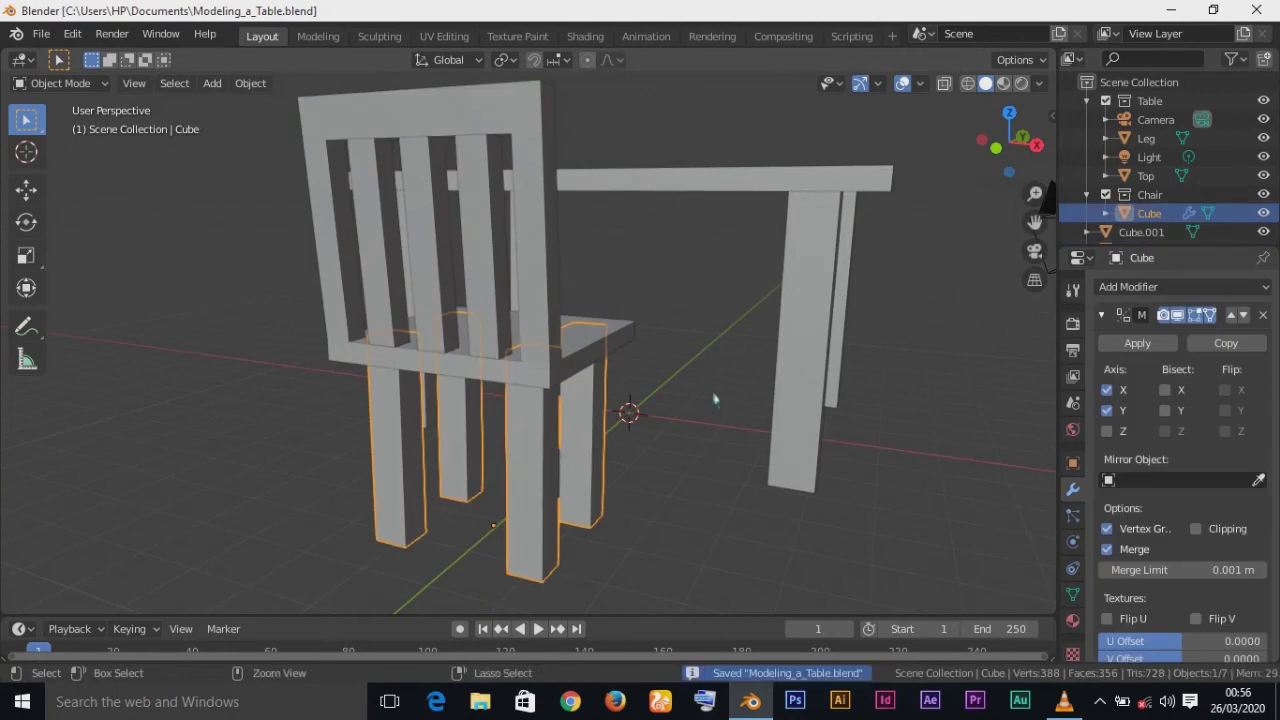
Step: Check the table's top and legs, leave the legs selected, and save the file again
{"action": "scroll", "coordinate": [714, 400], "scroll_direction": "down", "scroll_amount": 5}
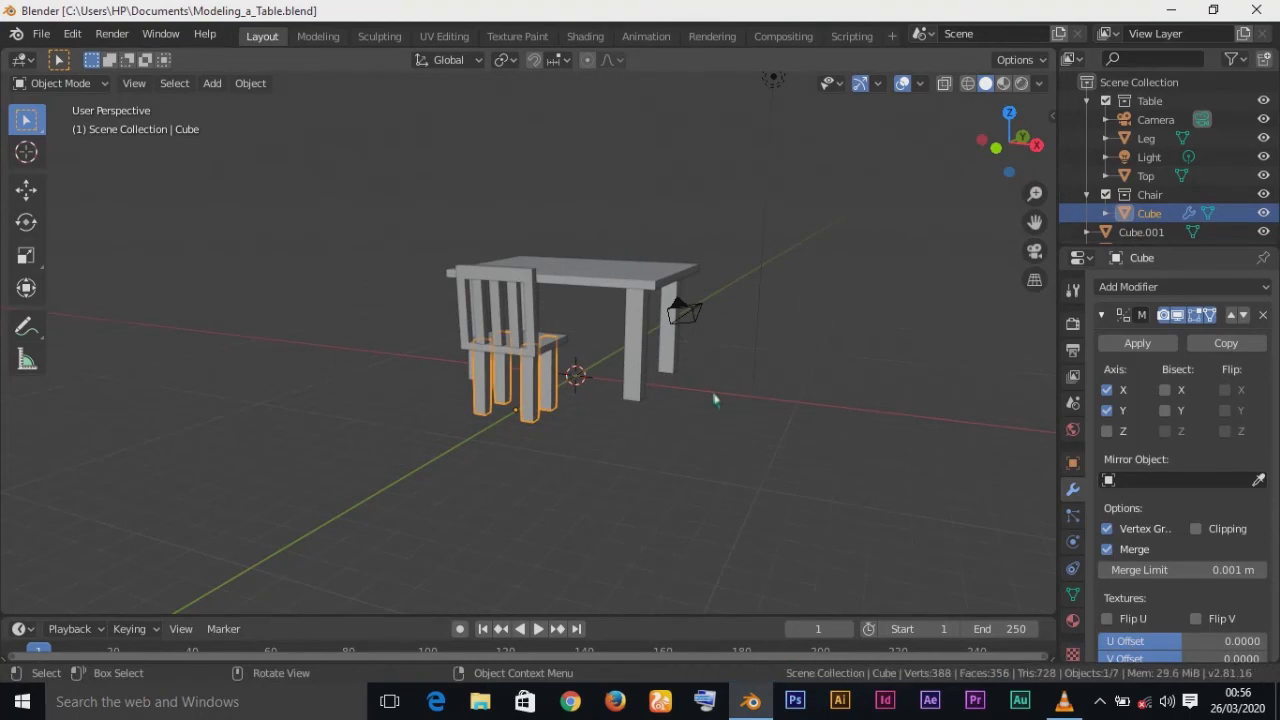
{"action": "left_click", "coordinate": [615, 290]}
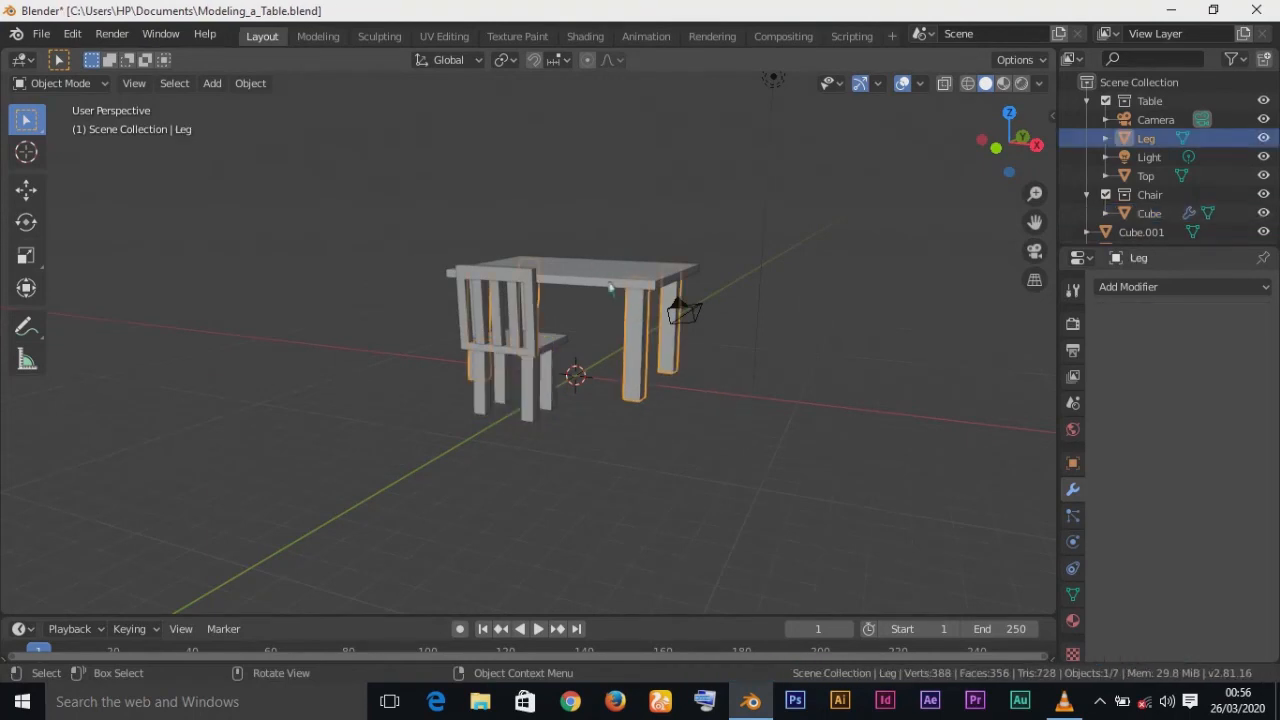
{"action": "left_click", "coordinate": [601, 287]}
{"action": "left_click", "coordinate": [638, 345]}
{"action": "key", "text": "ctrl+s"}
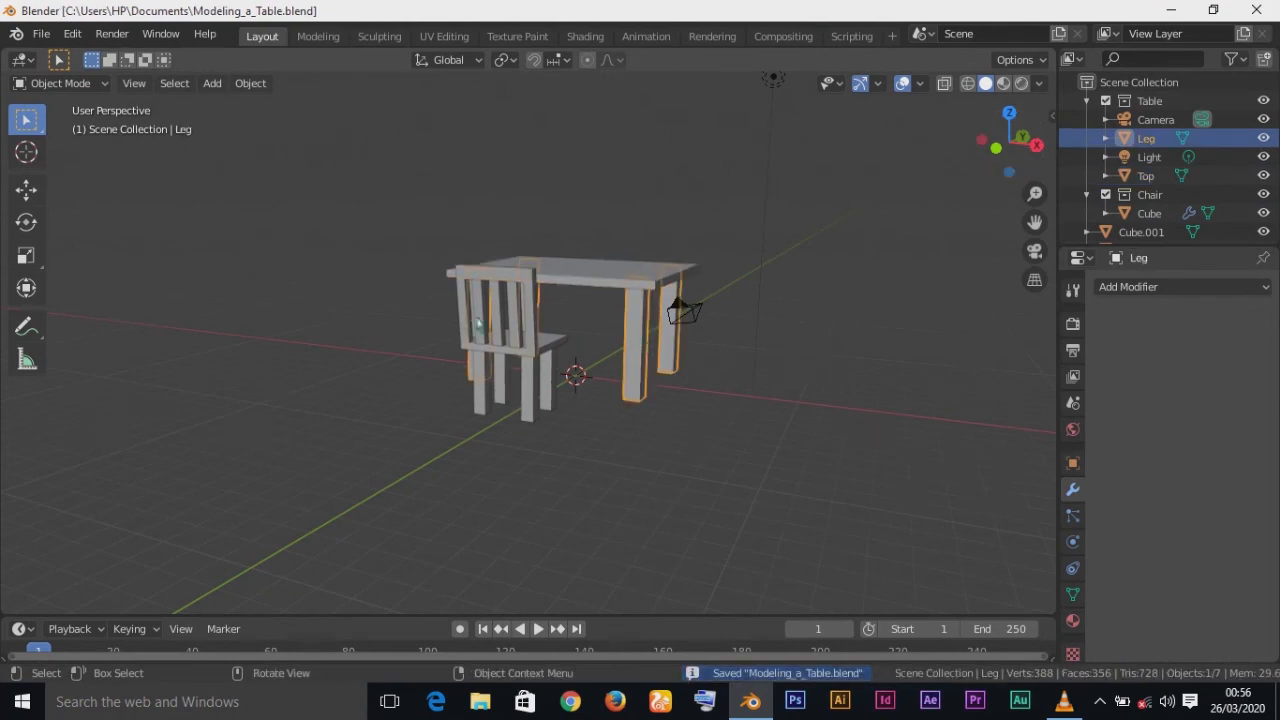
Step: Select the chair's backrest slats and its seat and backrest frame
{"action": "left_click", "coordinate": [478, 323]}
{"action": "middle_click_drag", "start_coordinate": [777, 291], "coordinate": [722, 438]}
{"action": "scroll", "coordinate": [1127, 176], "scroll_direction": "down", "scroll_amount": 1}
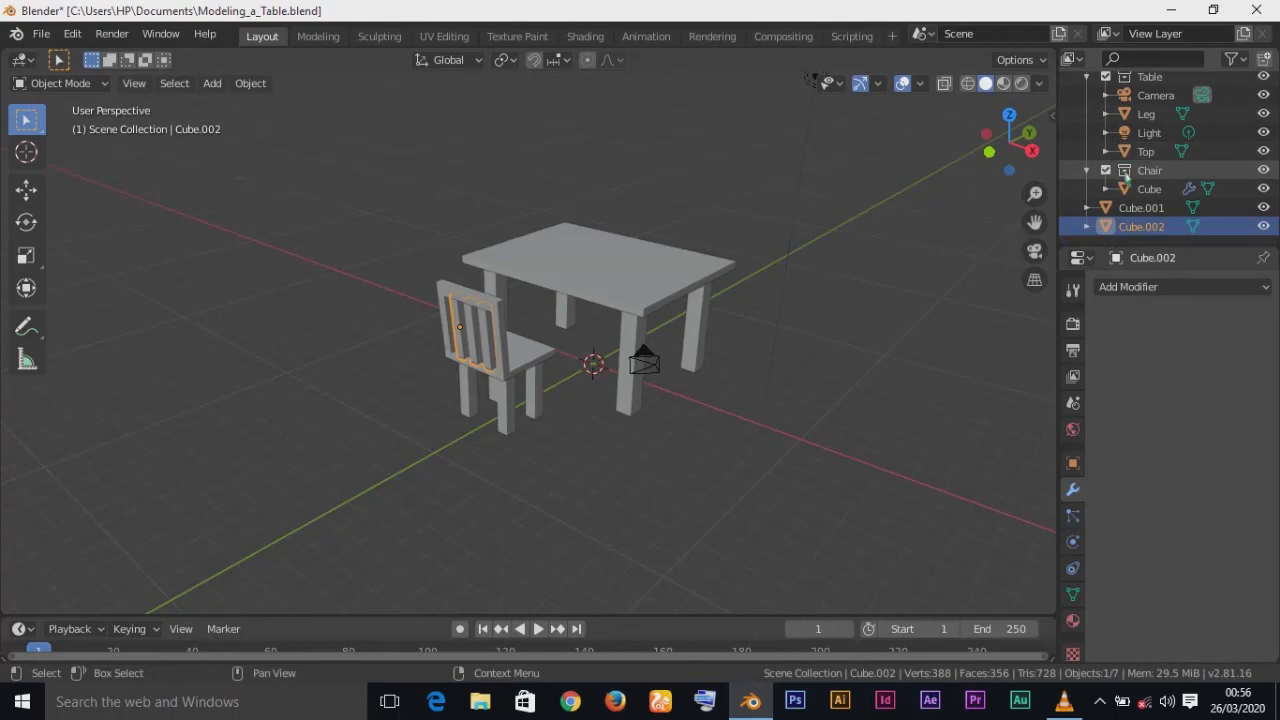
{"action": "left_click", "coordinate": [499, 318]}
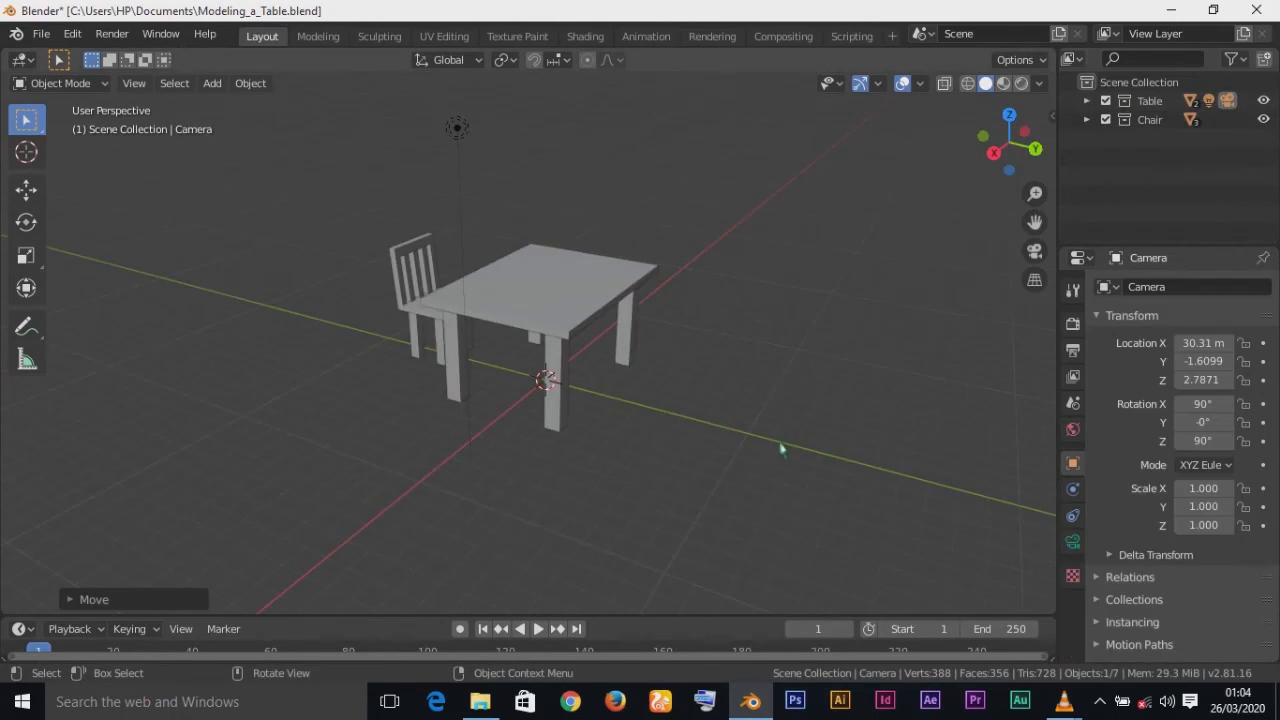
Step: Align the camera to an angled perspective view that frames both the table and the chair
{"action": "key", "text": "KP_3"}
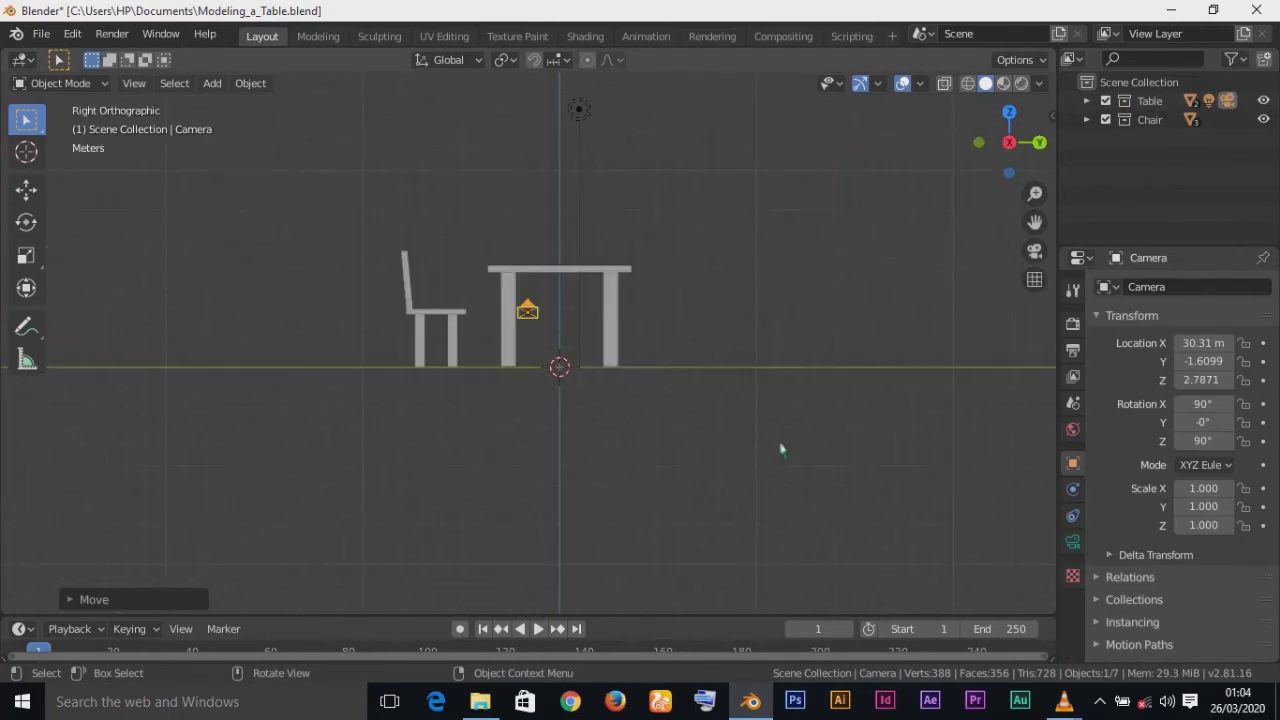
{"action": "left_click_drag", "start_coordinate": [859, 425], "coordinate": [449, 480], "text": "alt"}
{"action": "key", "text": "KP_1"}
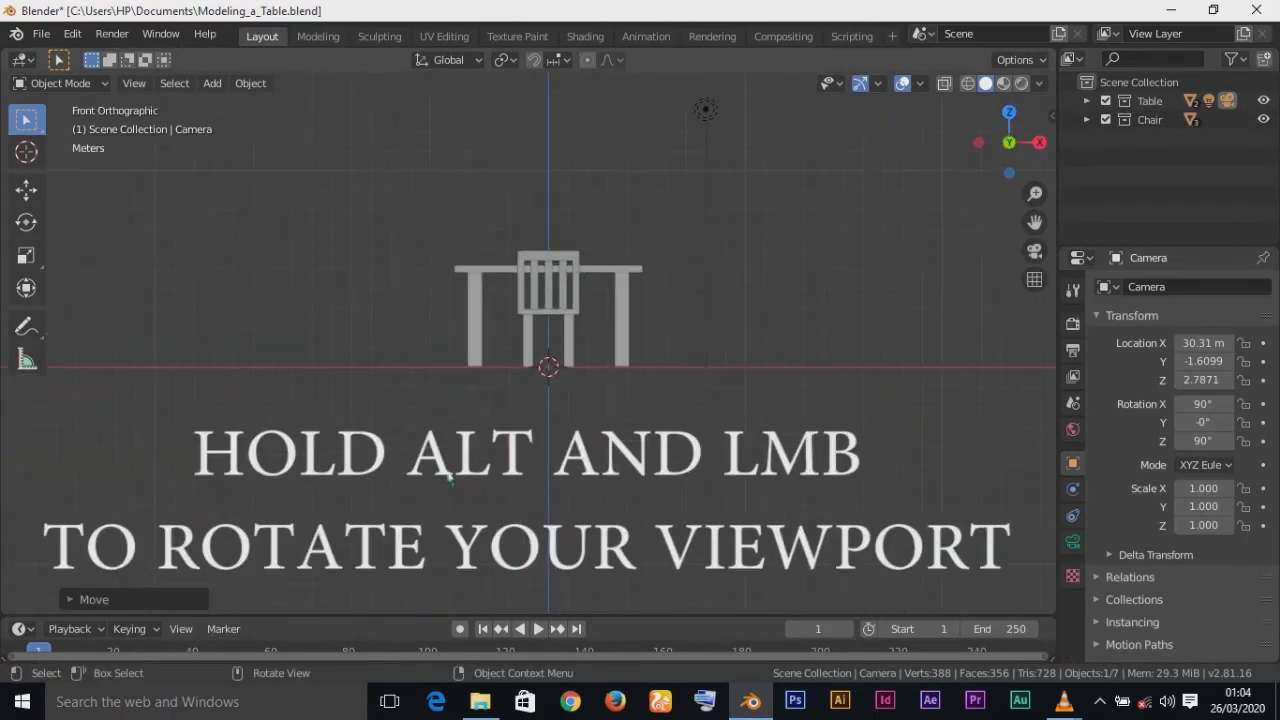
{"action": "left_click_drag", "start_coordinate": [449, 479], "coordinate": [643, 516], "text": "alt"}
{"action": "scroll", "coordinate": [643, 516], "scroll_direction": "down", "scroll_amount": 2}
{"action": "left_click_drag", "start_coordinate": [689, 447], "coordinate": [622, 448], "text": "alt+shift"}
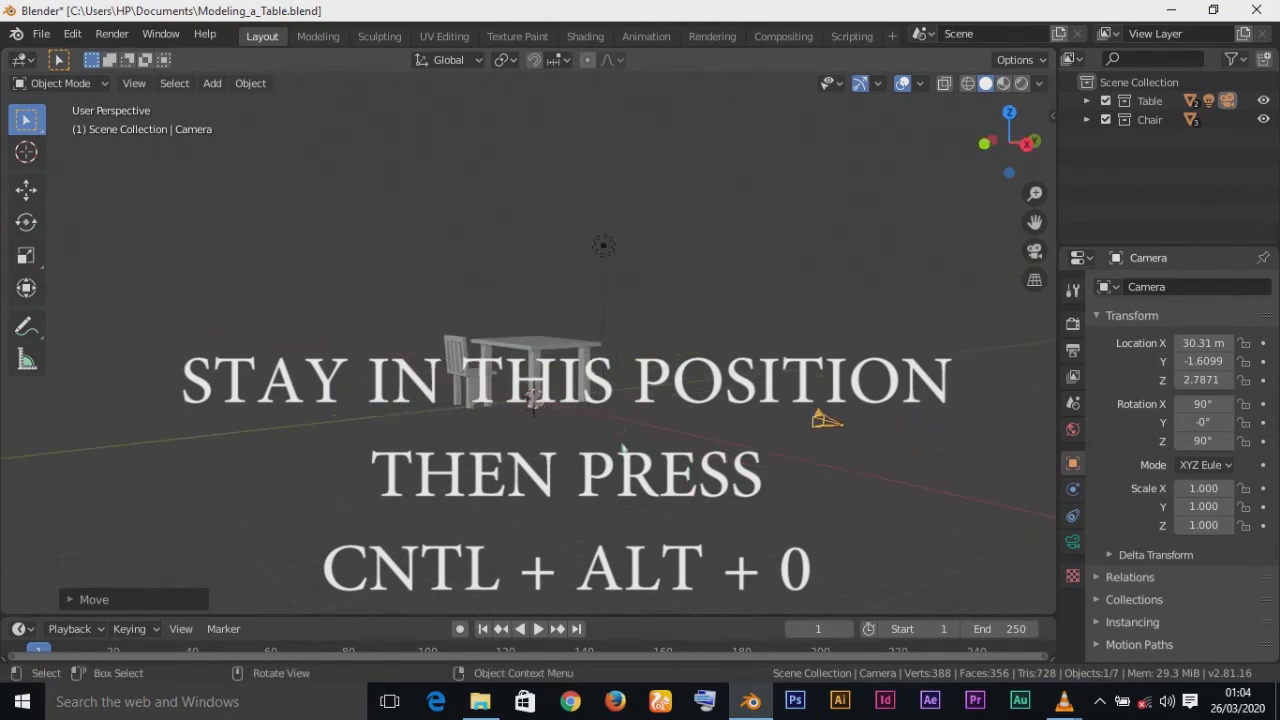
{"action": "scroll", "coordinate": [622, 448], "scroll_direction": "up", "scroll_amount": 2}
{"action": "key", "text": "ctrl+alt+KP_0"}
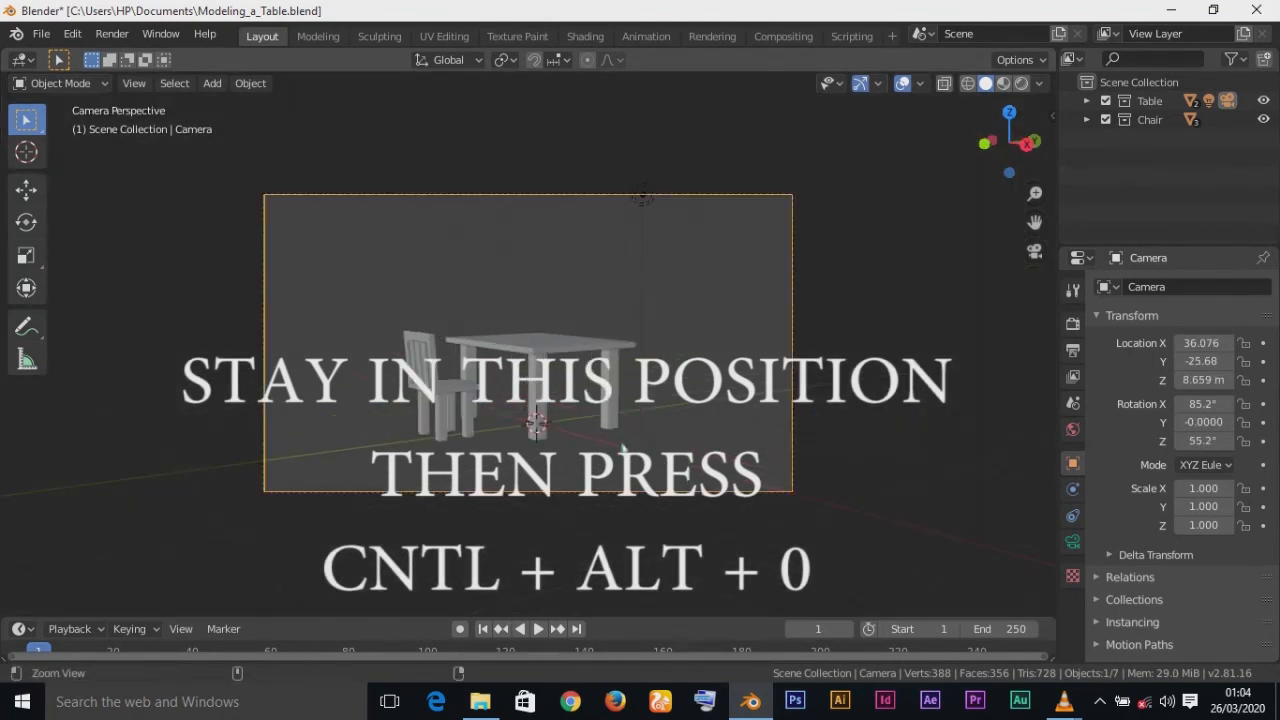
Step: Move the camera down about 1.6 m to reframe the table and chair
{"action": "key", "text": "g"}
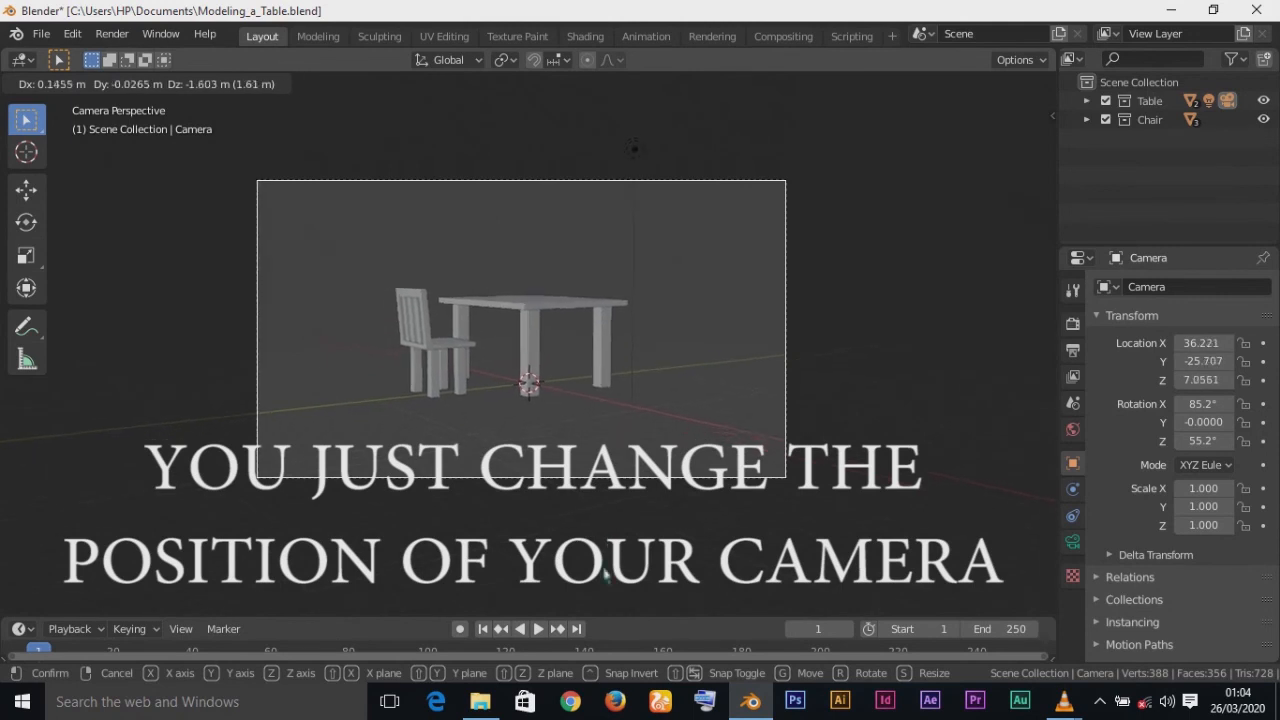